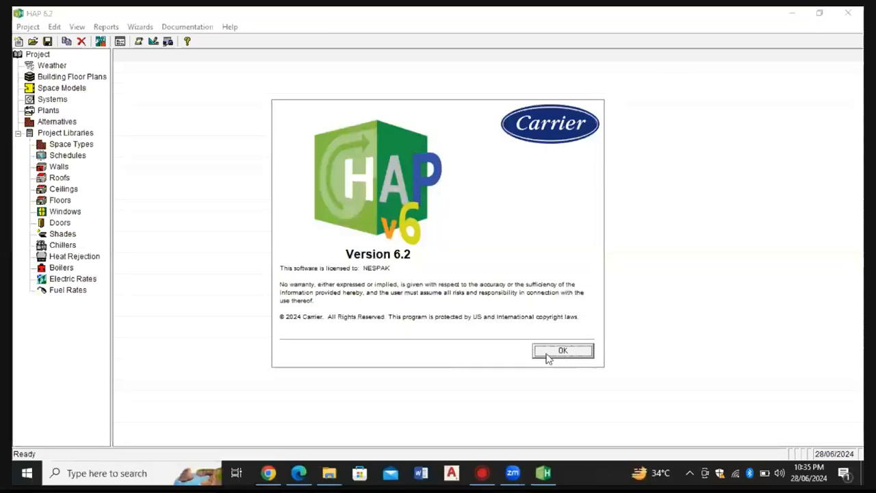
Create a new project with LEED v4 as rating system, ASHRAE Standard 62.1-2019 for ventilation and ASHRAE Standard 90.1-2019 for energy
left_click(550, 358)
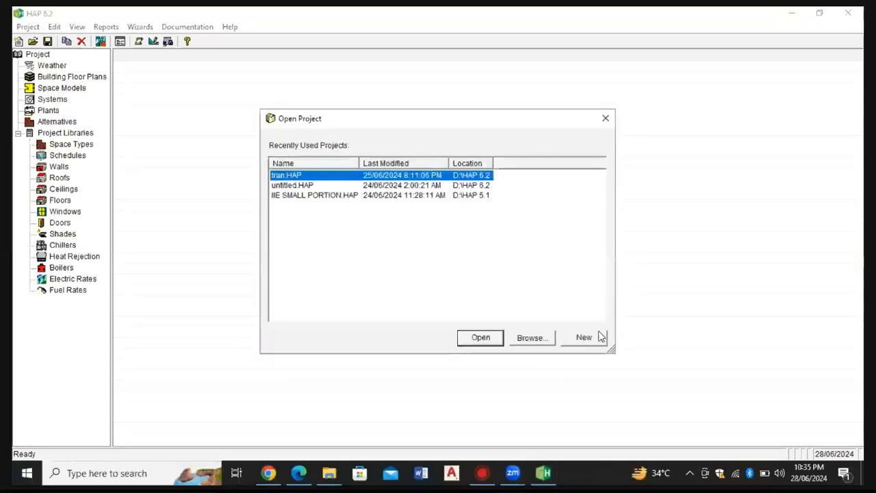
left_click(585, 337)
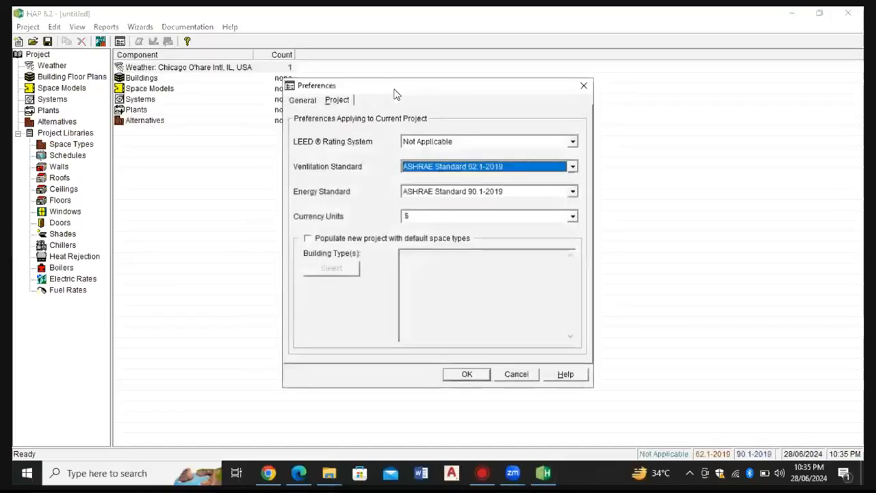
left_click(433, 142)
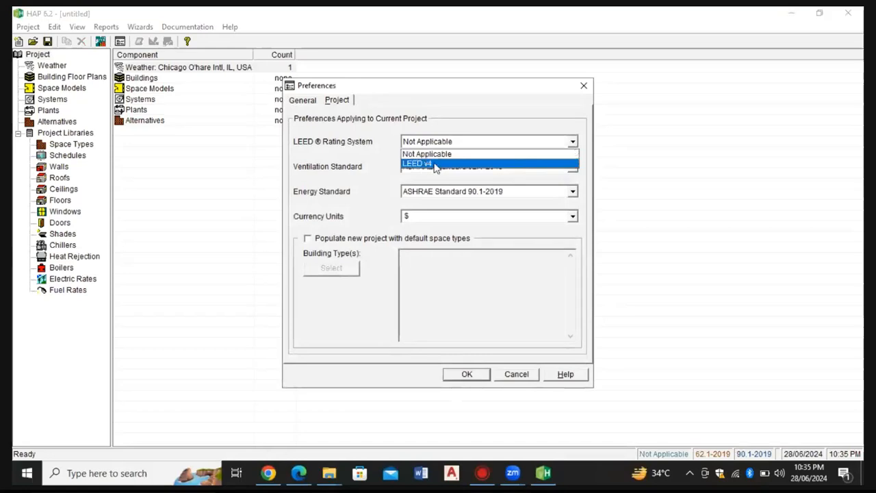
left_click(435, 164)
left_click(449, 168)
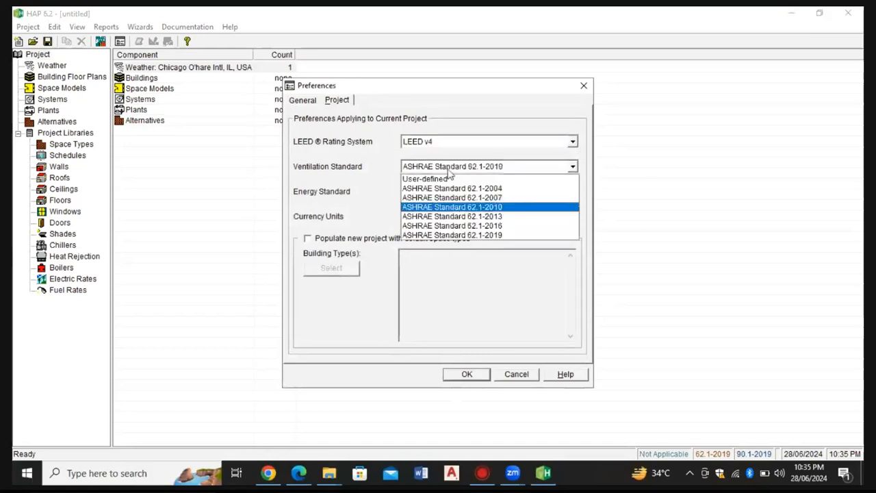
left_click(455, 234)
left_click(452, 192)
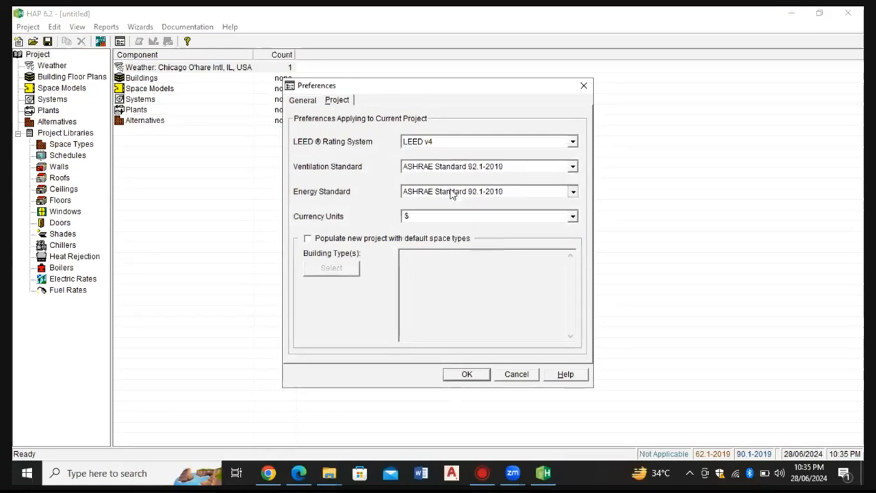
left_click(438, 230)
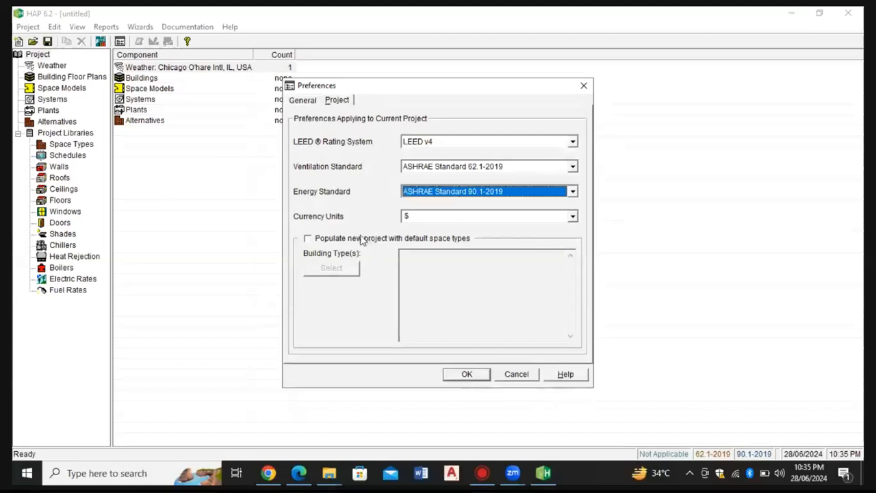
Populate the new project with the default space types for Education - K-12 and Education - University, and accept the preferences
left_click(307, 239)
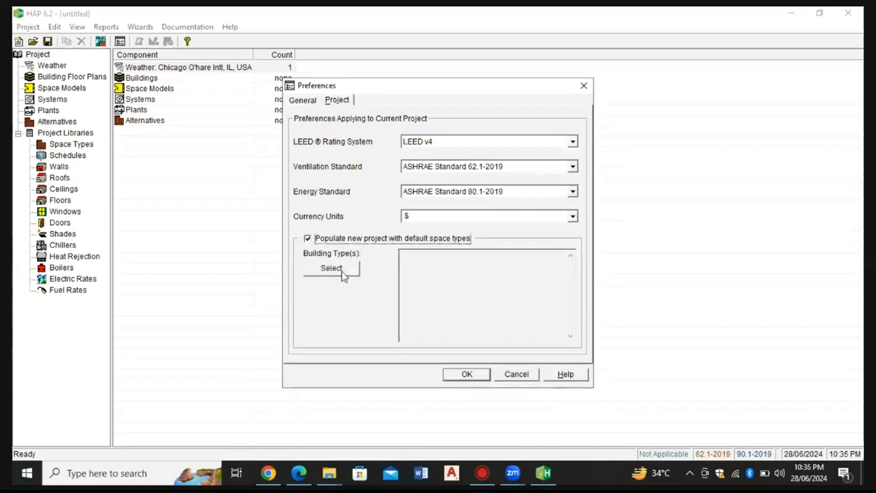
left_click(334, 272)
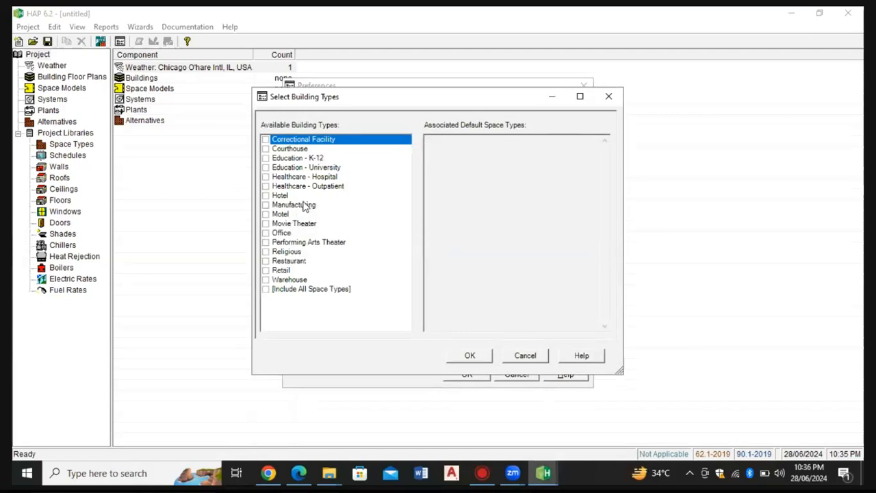
left_click(266, 168)
left_click(266, 166)
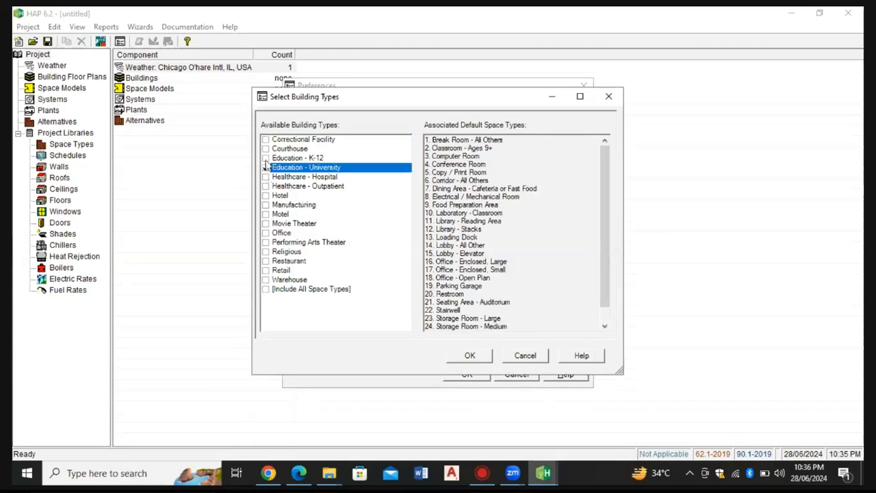
left_click(266, 158)
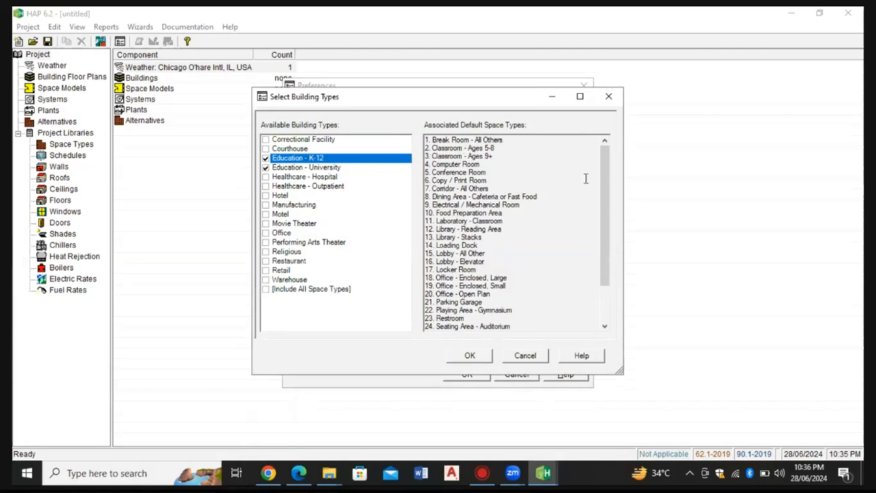
left_click_drag(605, 198, 607, 235)
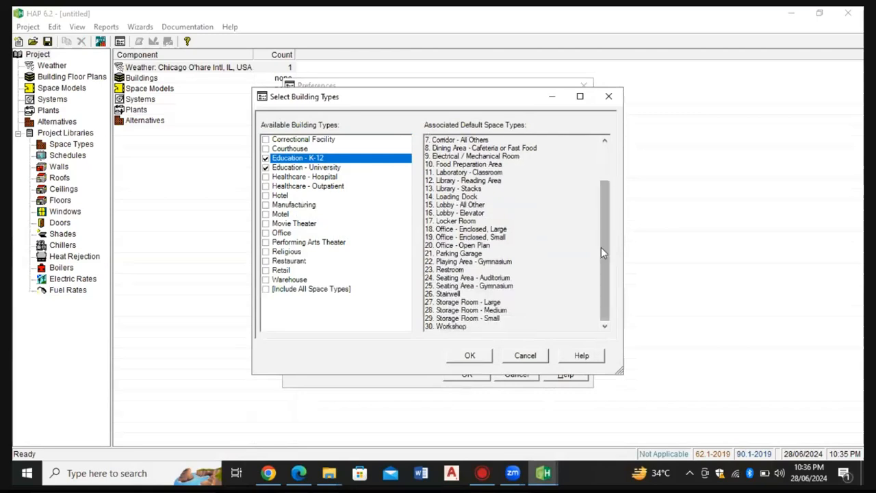
left_click_drag(602, 247, 600, 214)
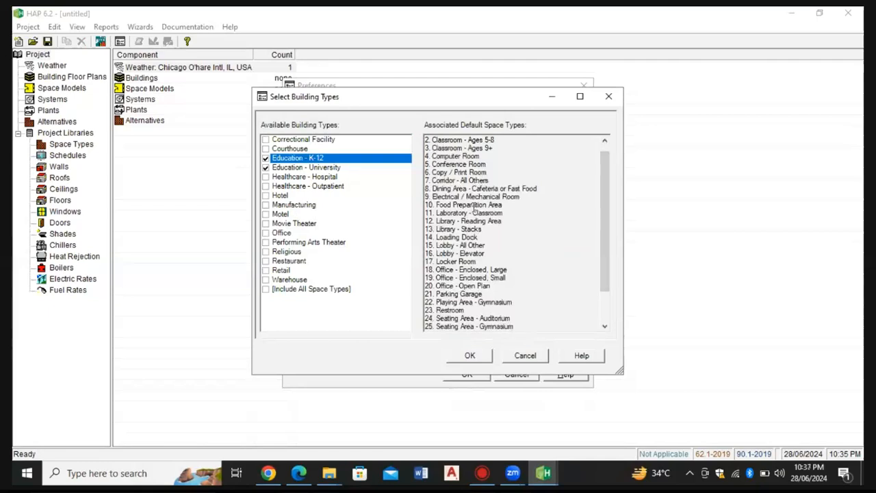
left_click(482, 358)
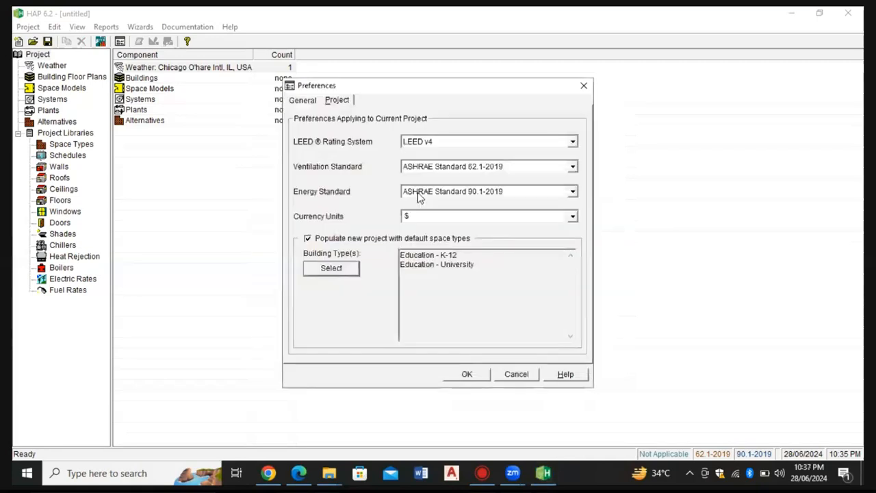
left_click(457, 376)
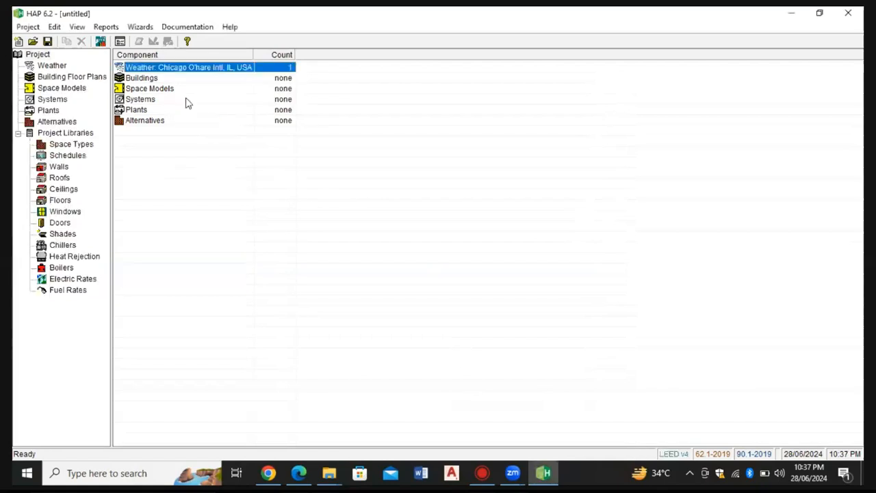
Examine the default space types in the project library, including their ventilation and overhead lighting data
left_click(65, 145)
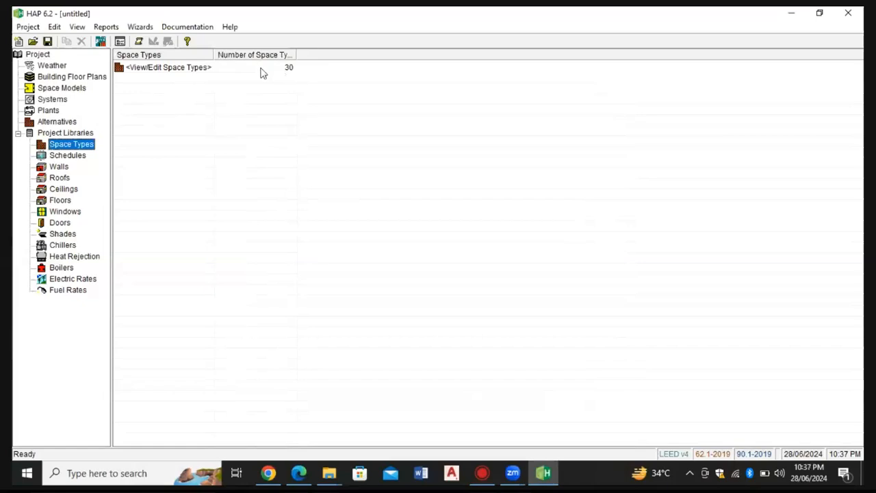
left_click(191, 71)
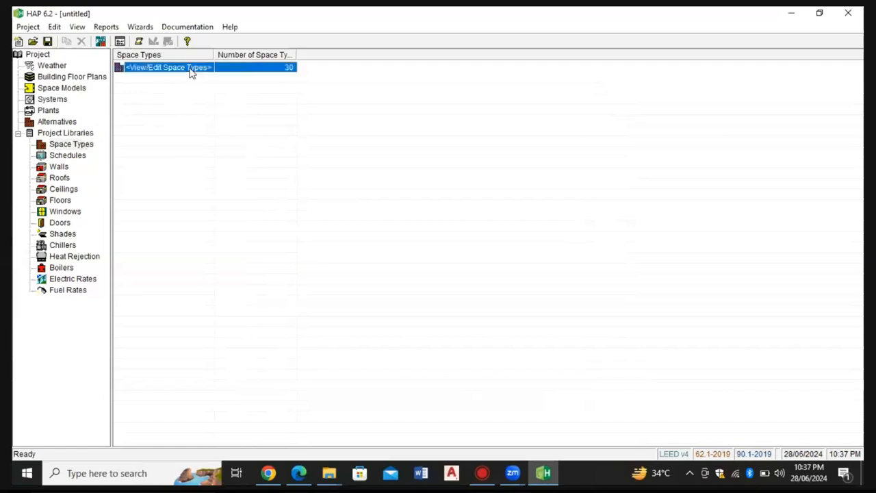
double_click(193, 73)
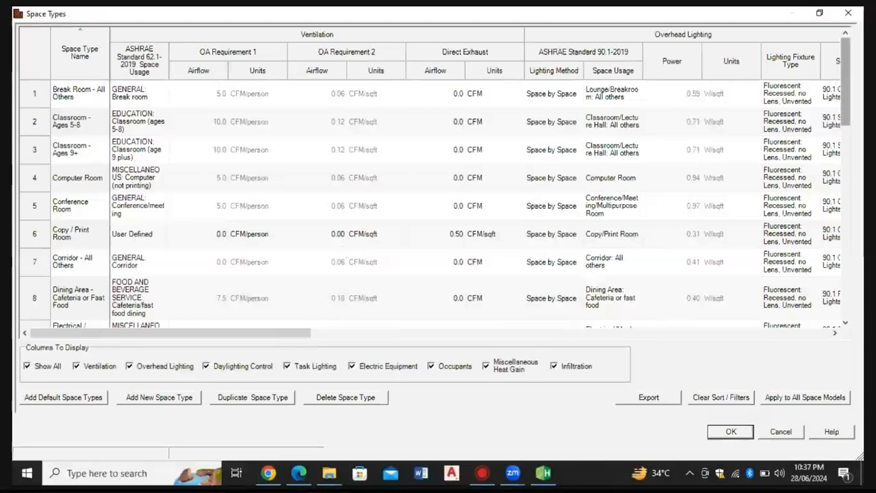
scroll(432, 205, "down", 2)
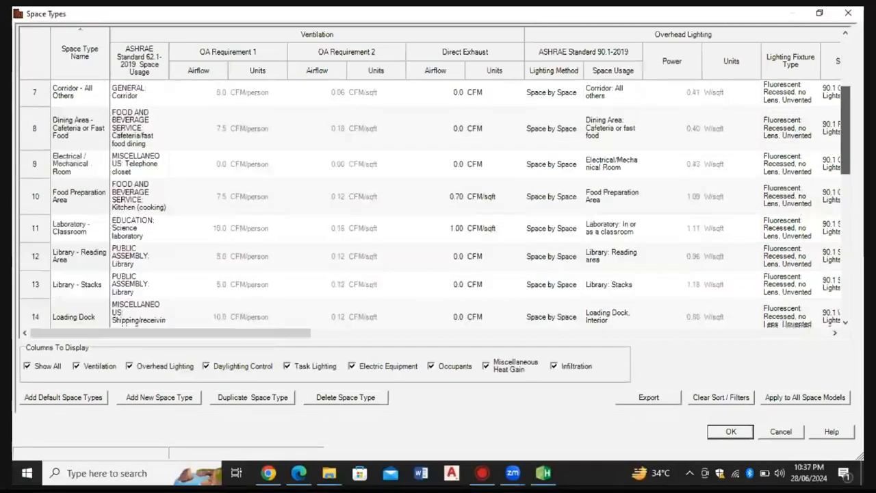
scroll(431, 205, "down", 2)
scroll(432, 206, "down", 3)
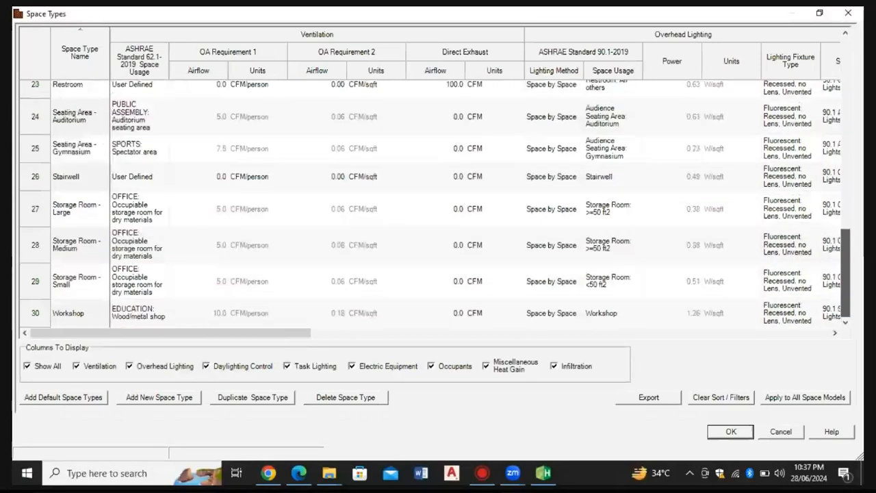
scroll(431, 205, "up", 1)
scroll(432, 205, "up", 4)
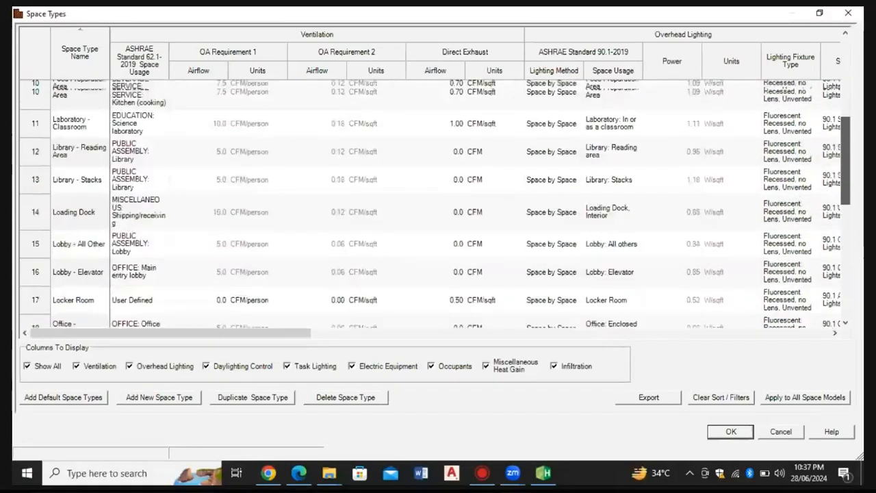
scroll(740, 317, "up", 2)
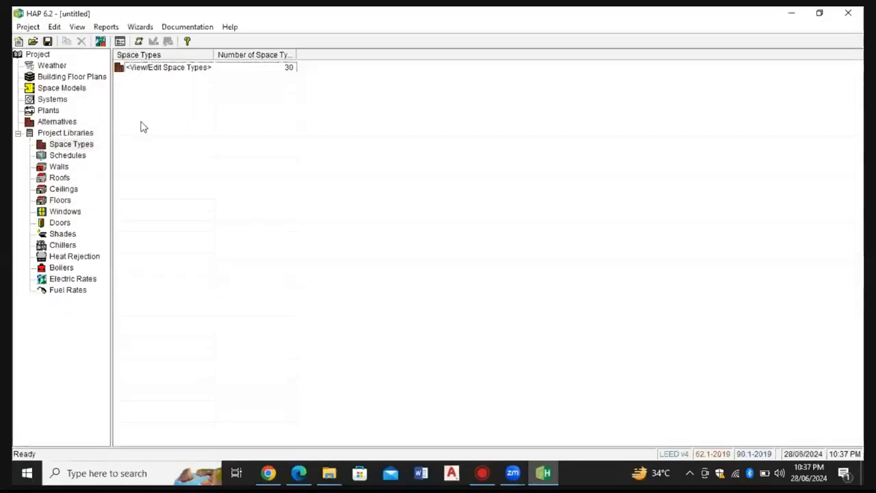
Look through the project's weather, floor plan, space model and alternative components and the contents of the project libraries
left_click(50, 66)
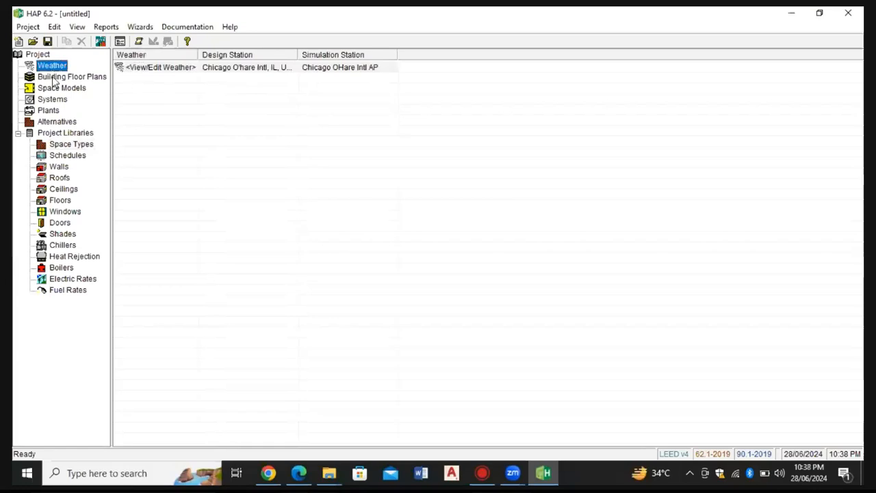
left_click(55, 80)
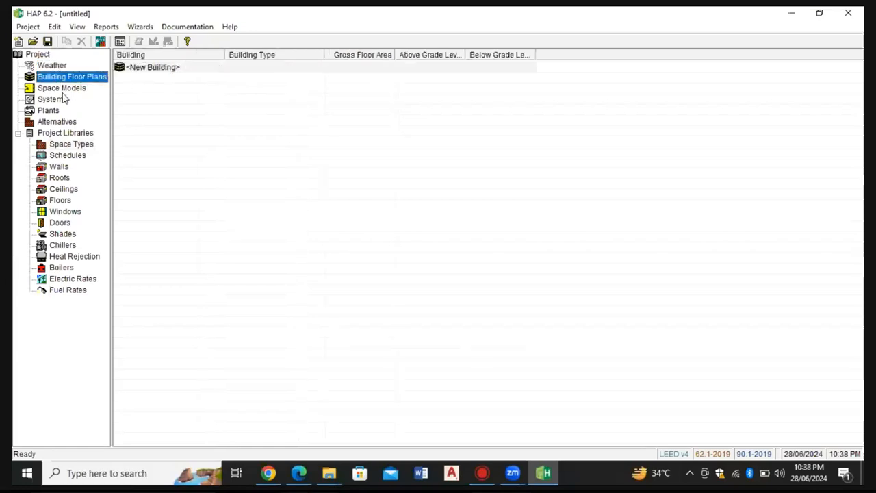
left_click(63, 89)
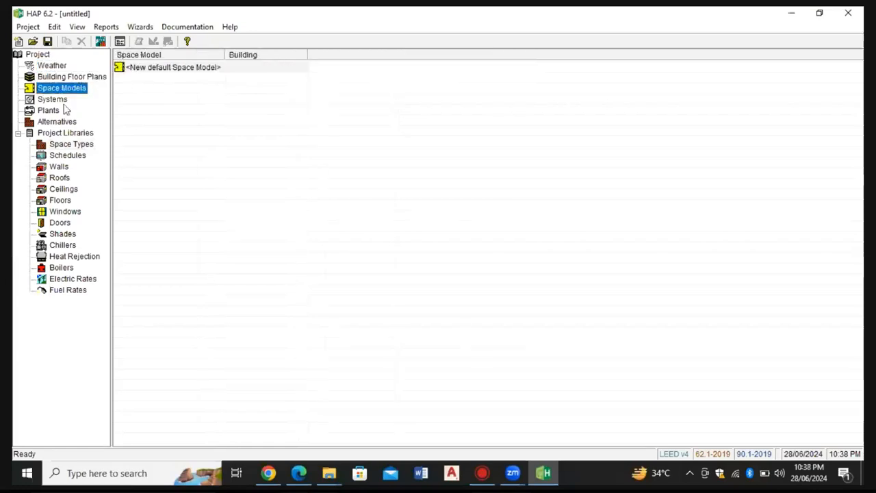
left_click(65, 121)
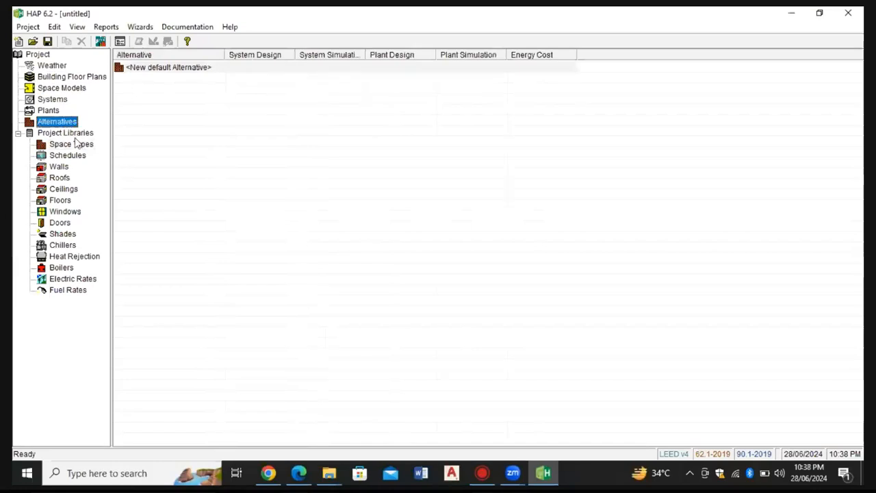
left_click(71, 146)
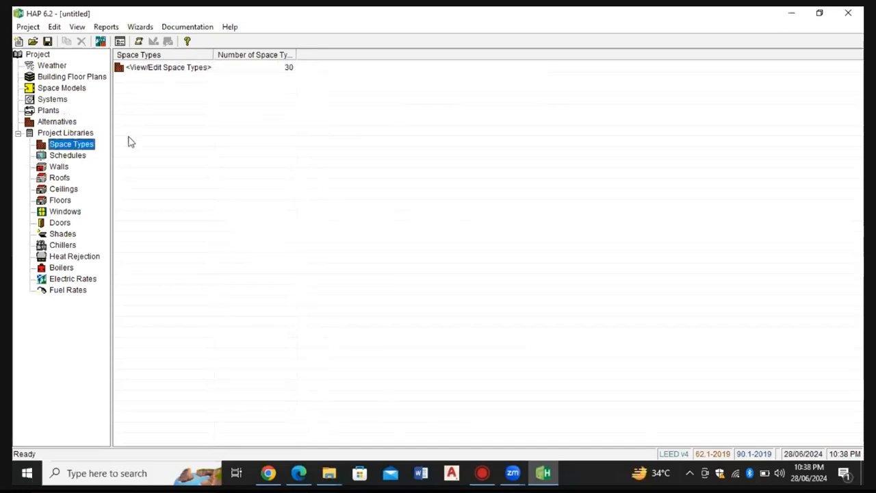
double_click(64, 134)
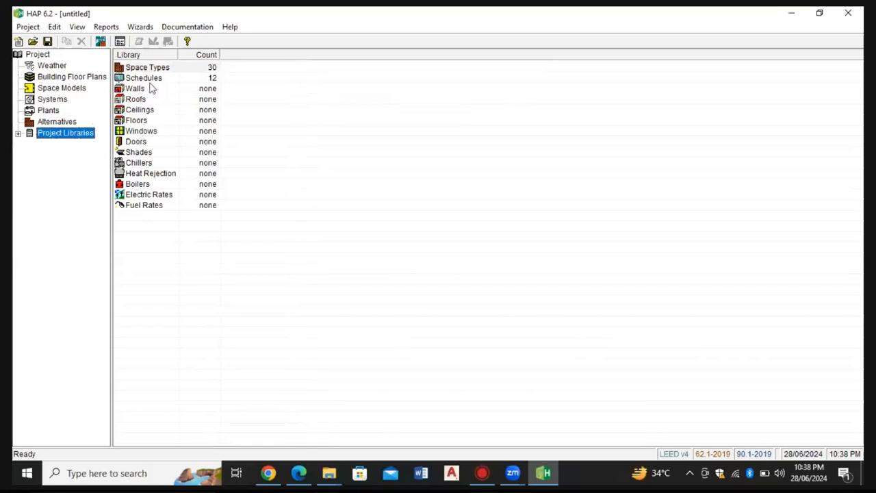
left_click(141, 92)
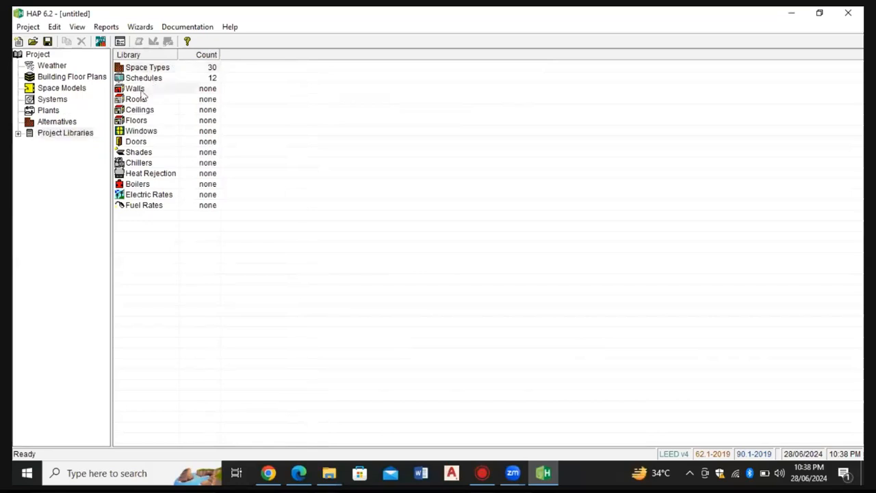
left_click(144, 99)
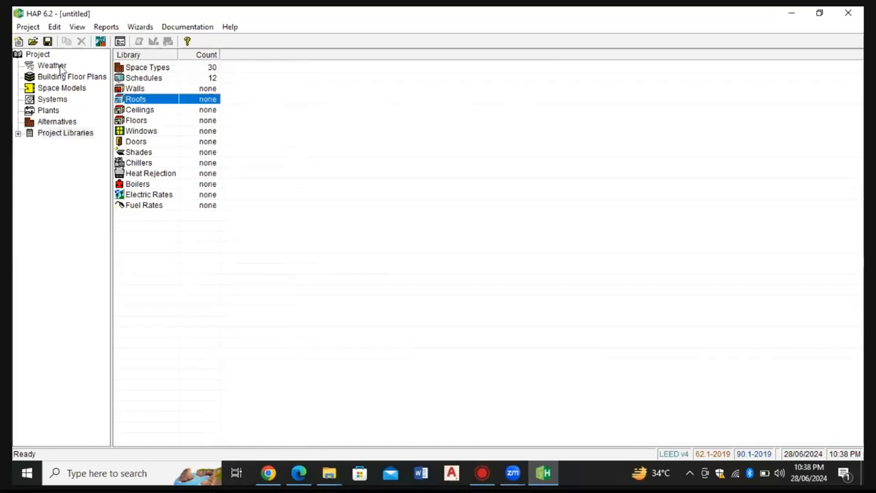
left_click(55, 134)
left_click(18, 134)
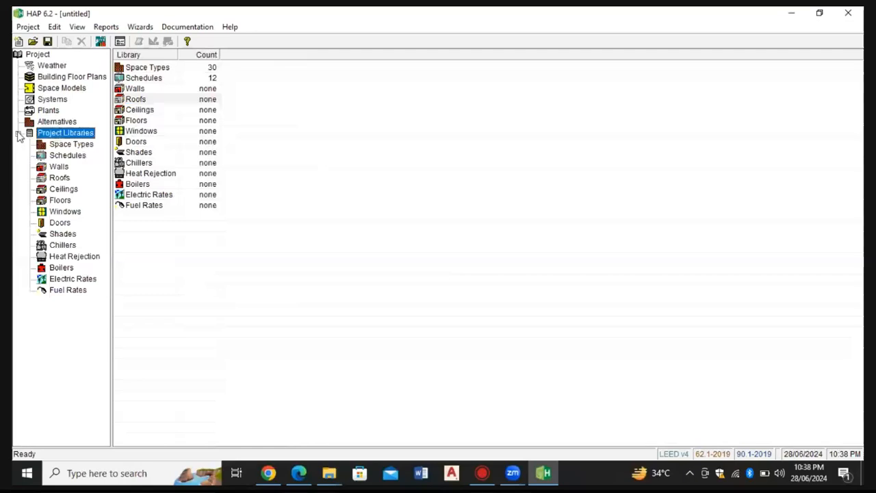
Open the project's weather properties and start selecting a different weather station
left_click(61, 69)
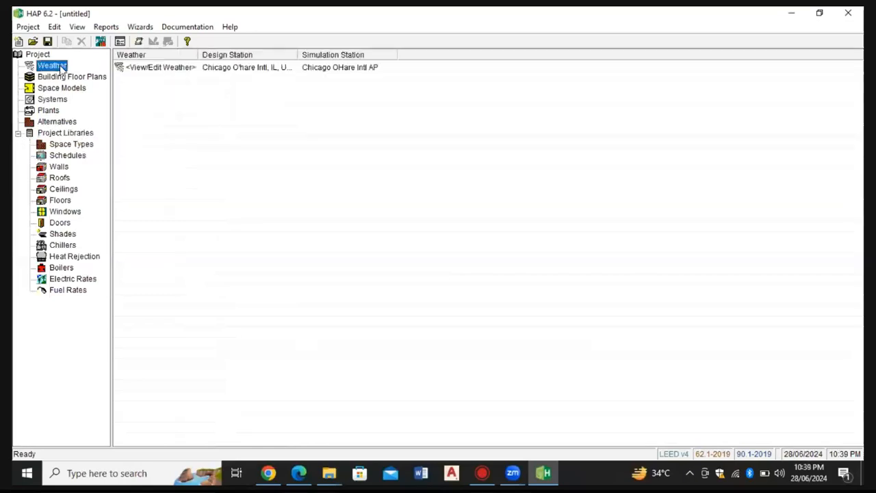
left_click(154, 69)
double_click(154, 70)
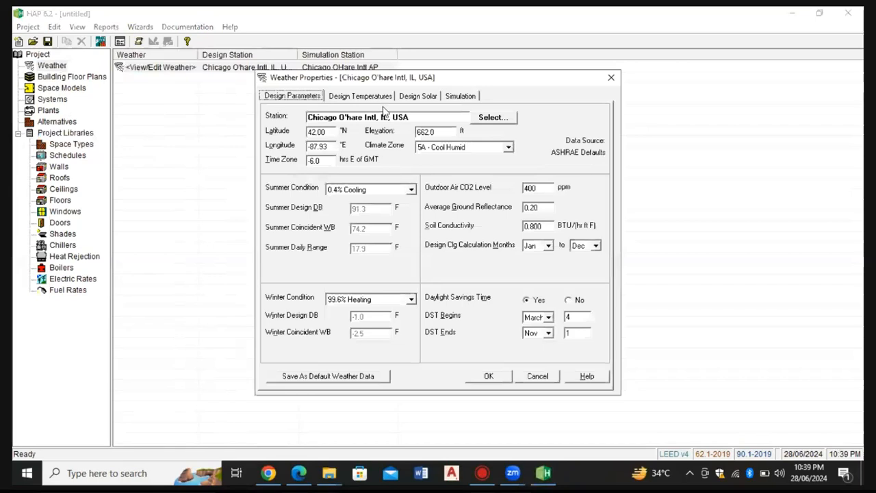
left_click_drag(389, 81, 339, 80)
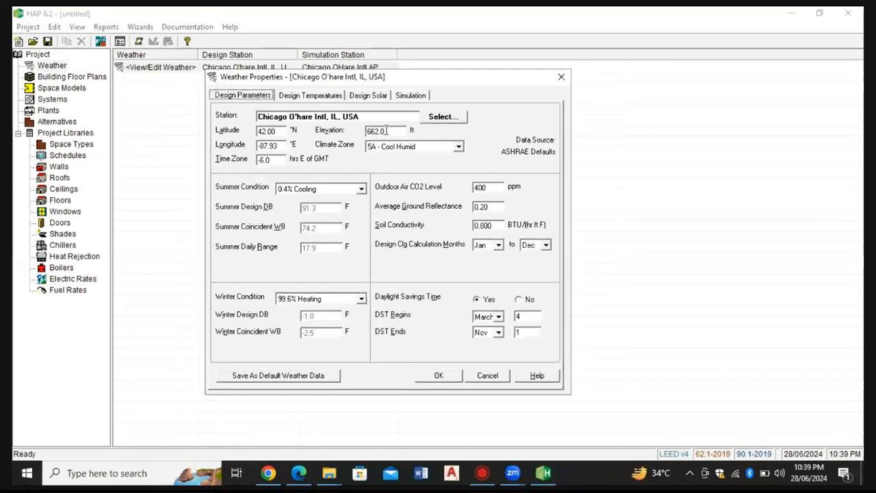
left_click(436, 120)
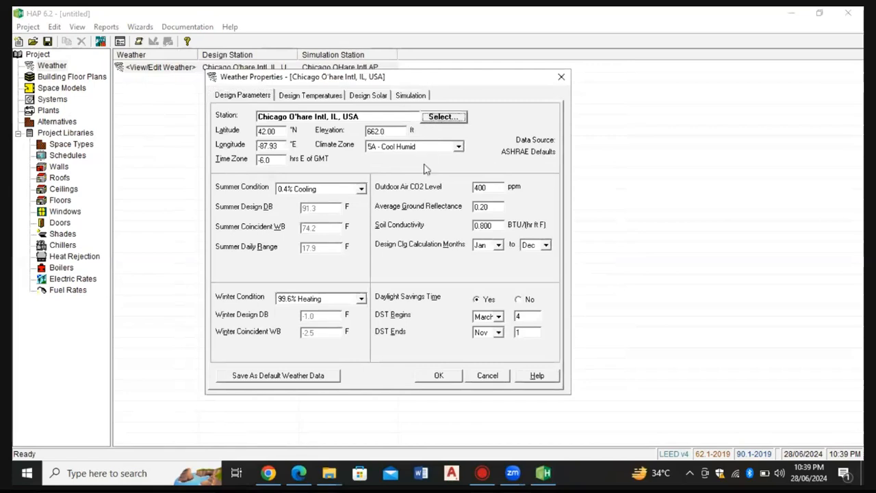
left_click(442, 115)
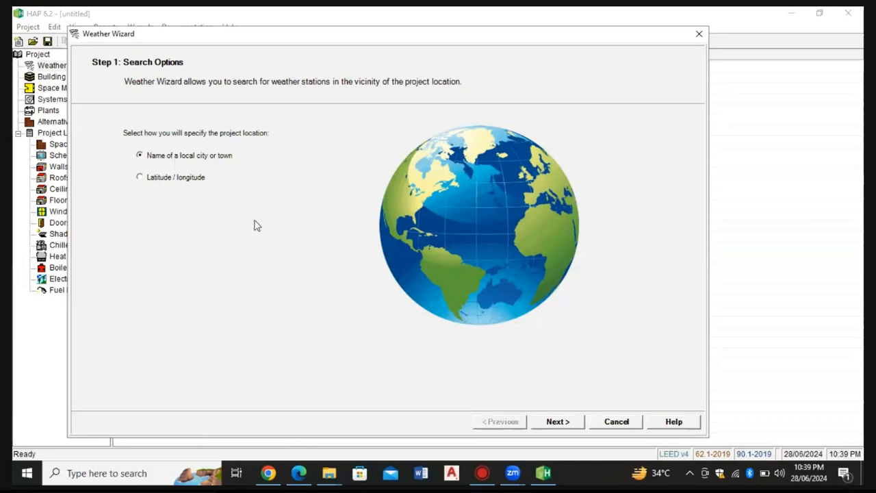
Specify the project location by city name as Lahore, Pakistan, and assign the Lahore City weather station
left_click(558, 422)
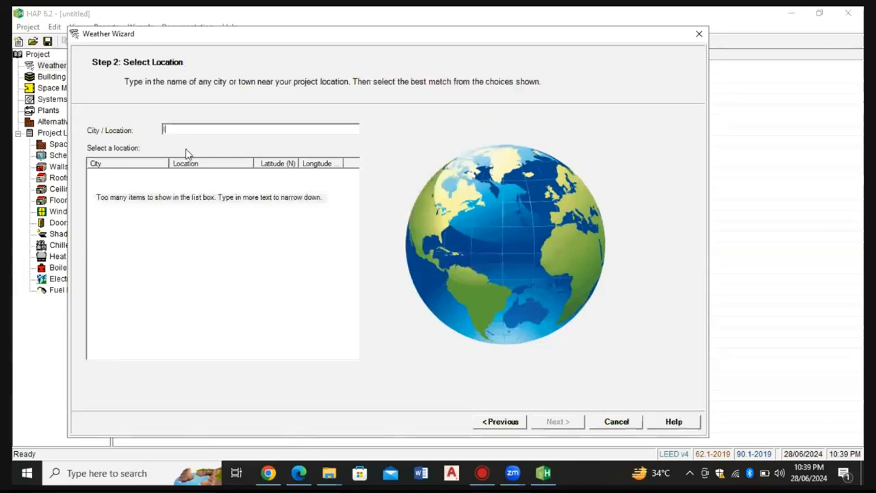
type("lahor")
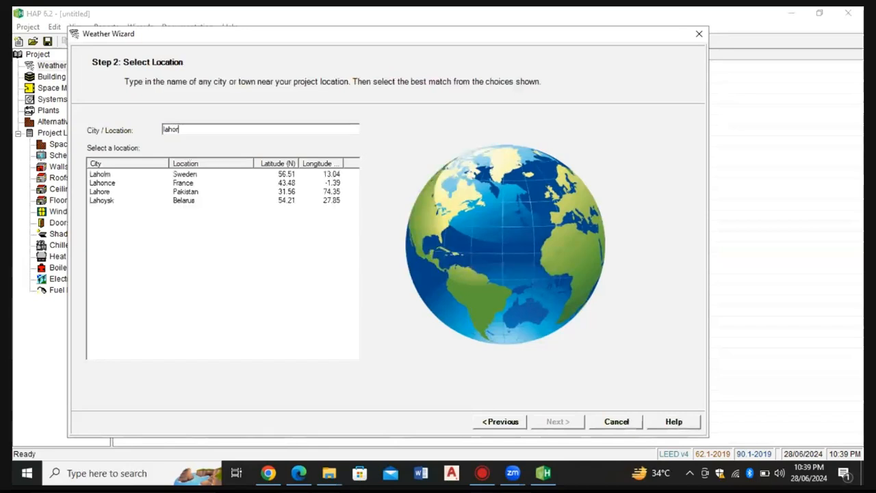
type("e")
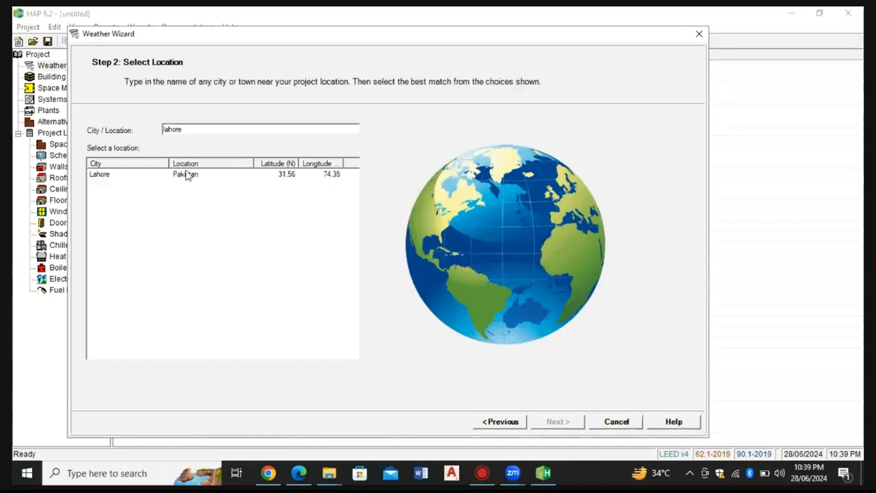
left_click(186, 176)
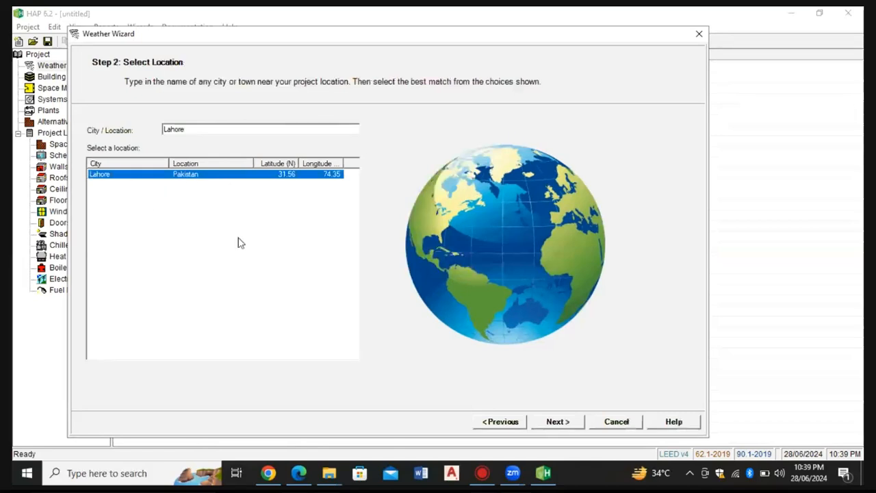
left_click(557, 422)
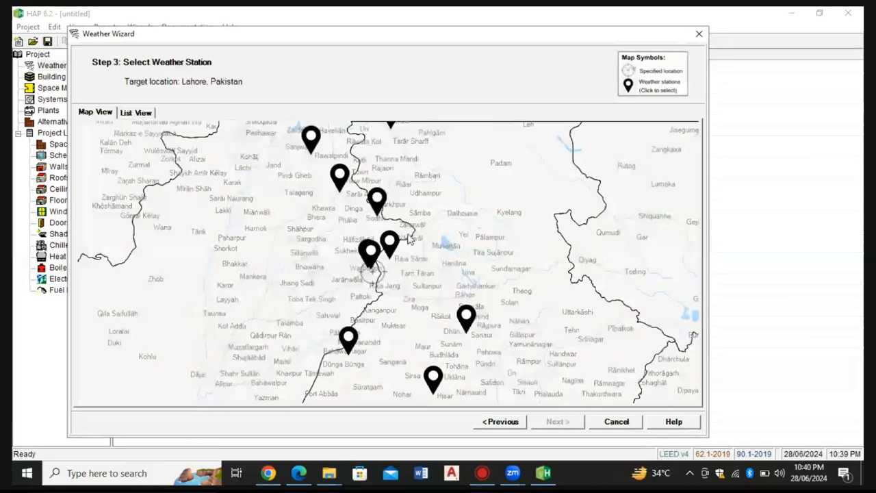
left_click(369, 253)
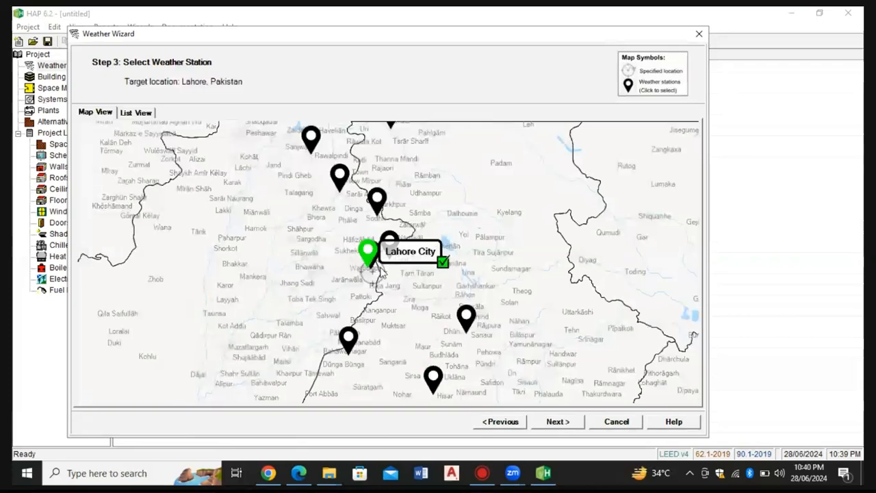
left_click(569, 425)
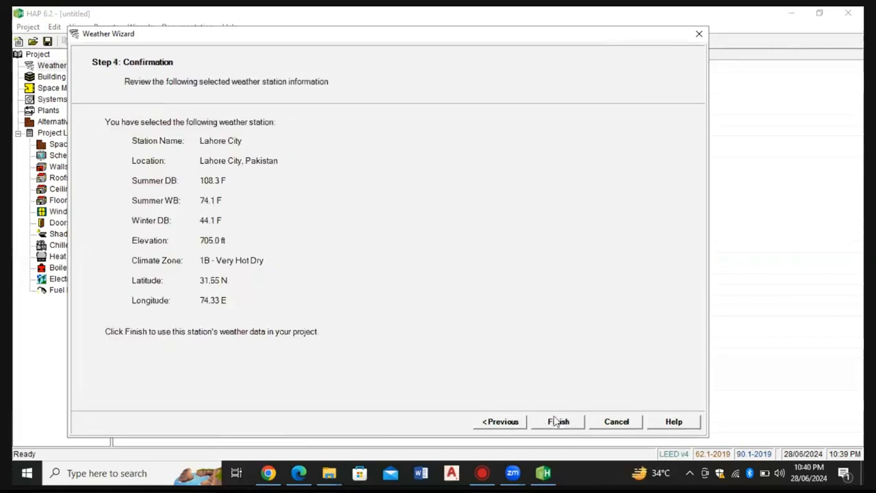
left_click(558, 421)
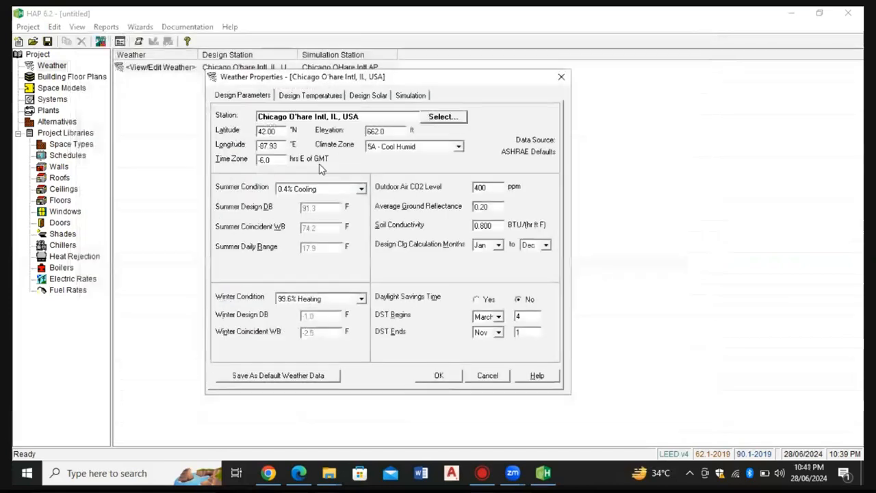
Try the 1% and 2% Cooling summer conditions for comparison and return the summer condition to 0.4% Cooling
left_click(311, 189)
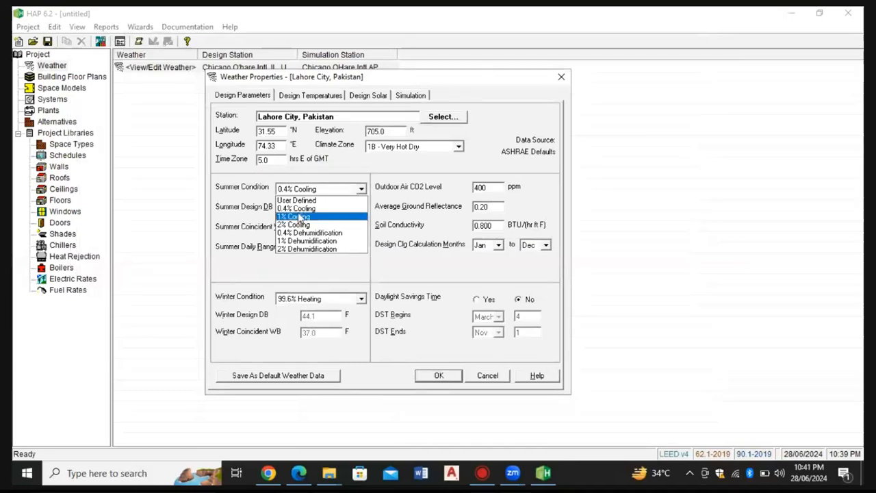
left_click(302, 217)
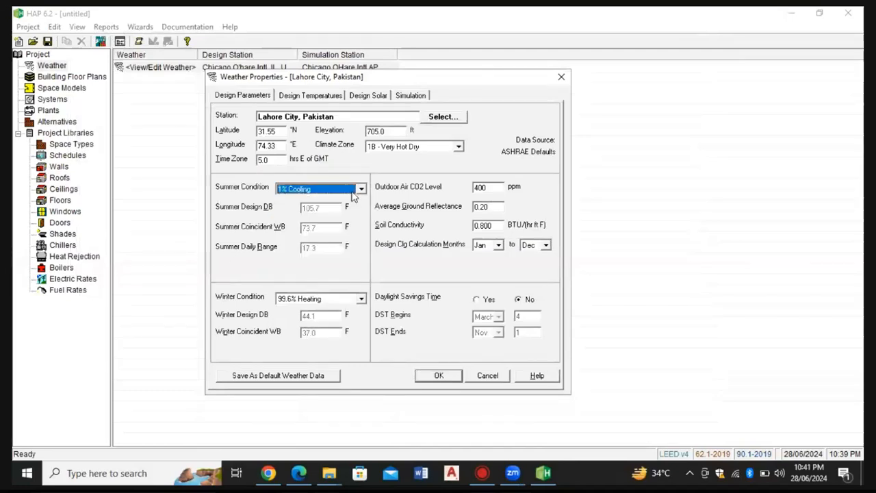
left_click(353, 195)
left_click(319, 227)
left_click(355, 197)
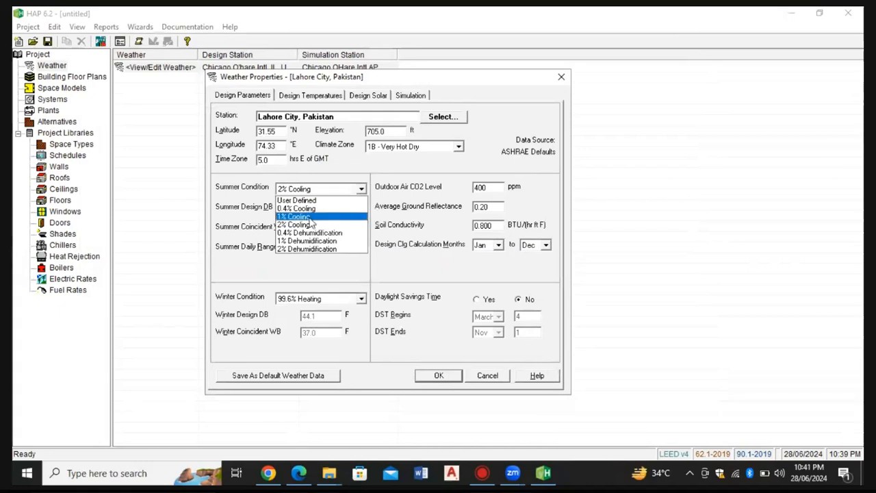
left_click(302, 217)
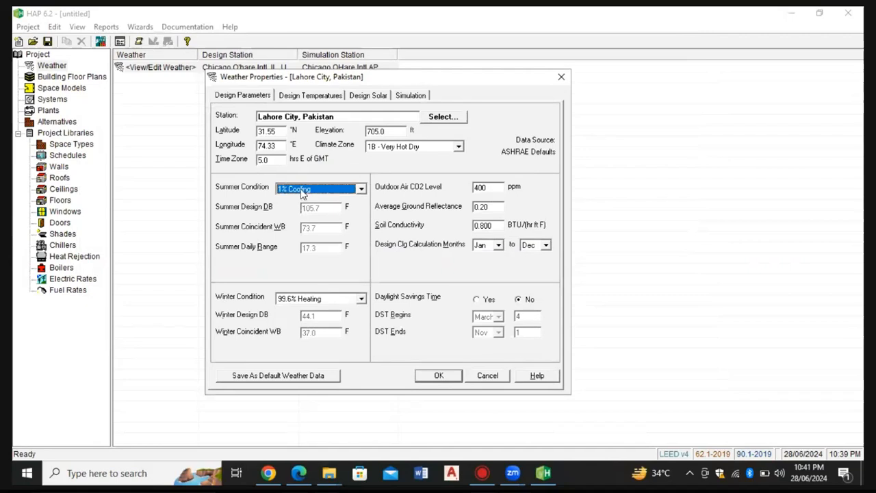
left_click(302, 189)
left_click(292, 209)
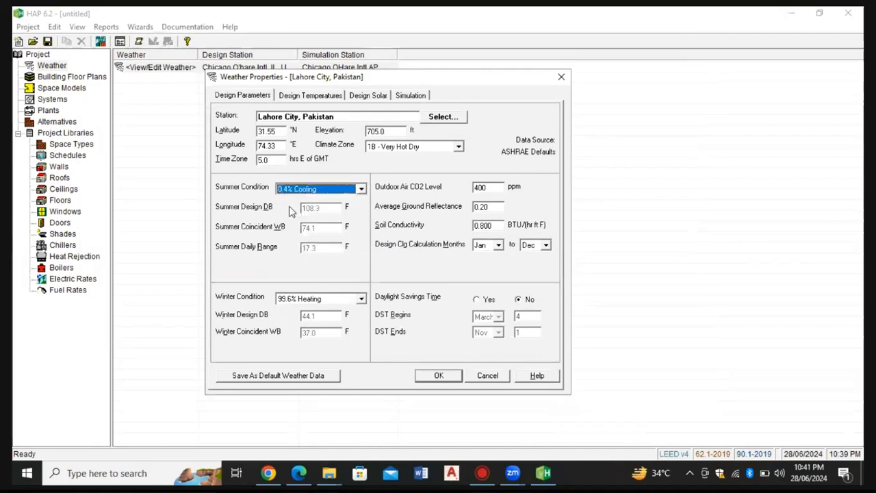
left_click(322, 191)
left_click(307, 216)
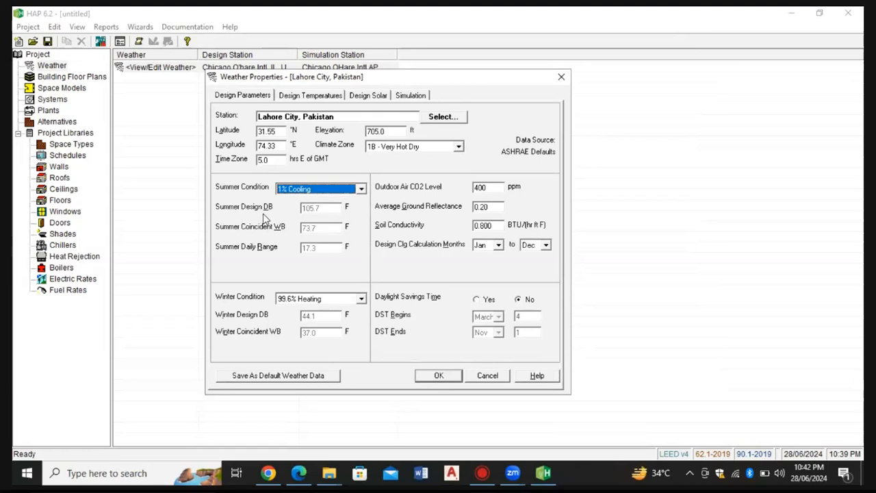
left_click(299, 193)
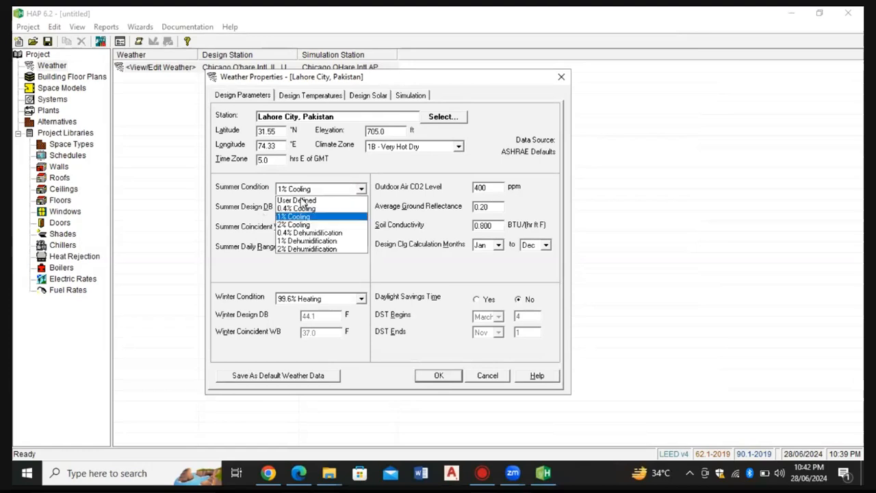
left_click(299, 209)
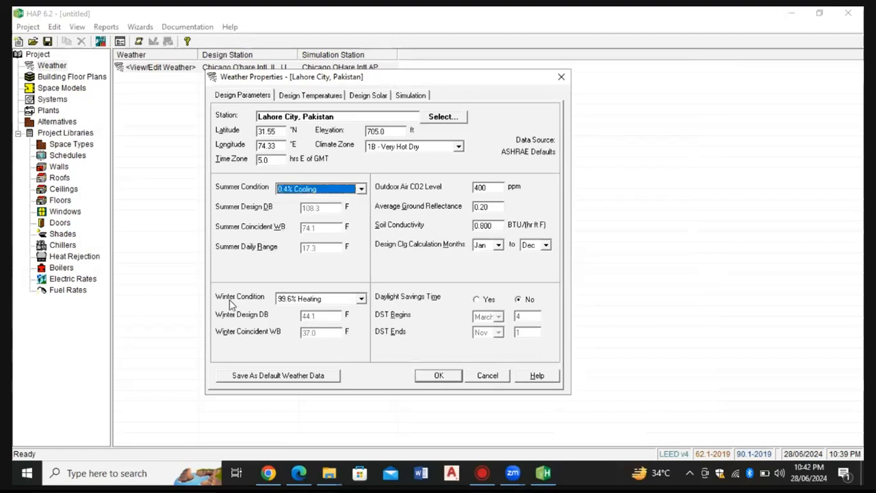
Set the winter condition to 99% Heating, select climate zone 1B - Very Hot Dry, and accept the weather properties
left_click(319, 299)
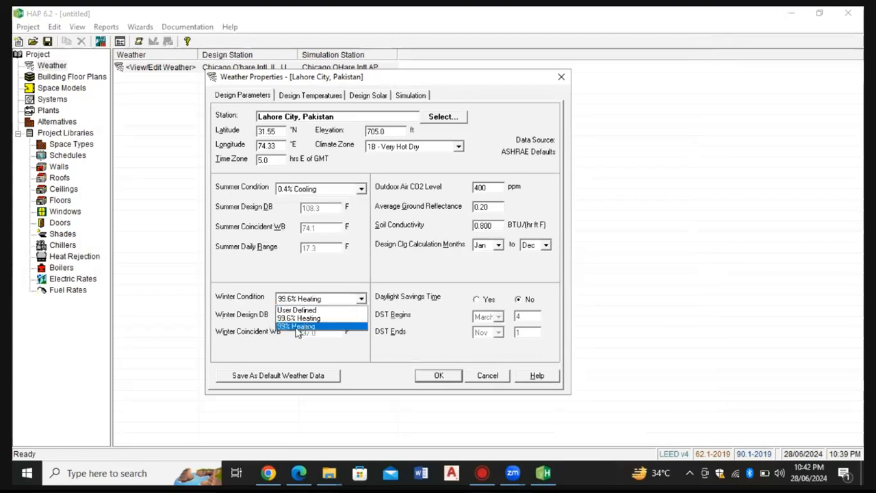
left_click(307, 327)
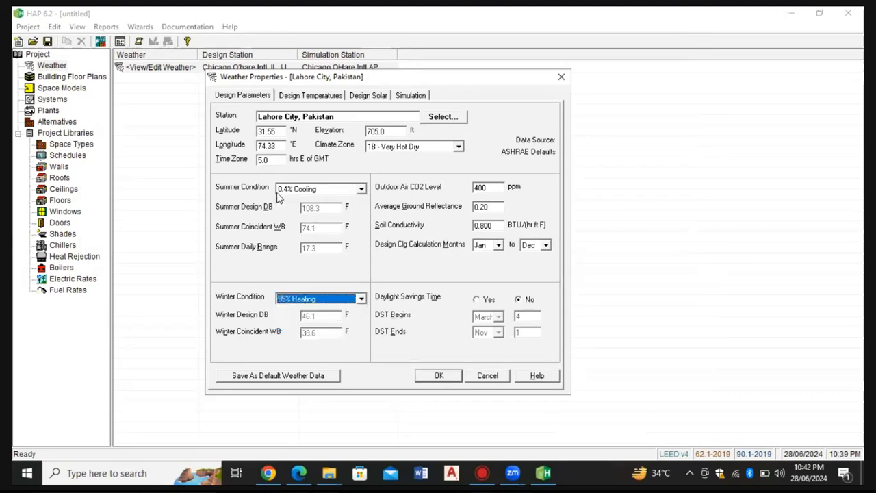
left_click(361, 190)
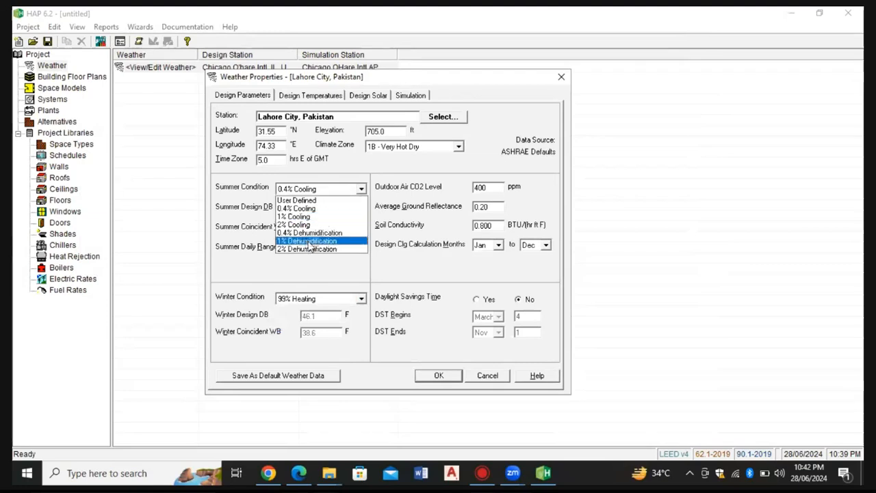
left_click(249, 204)
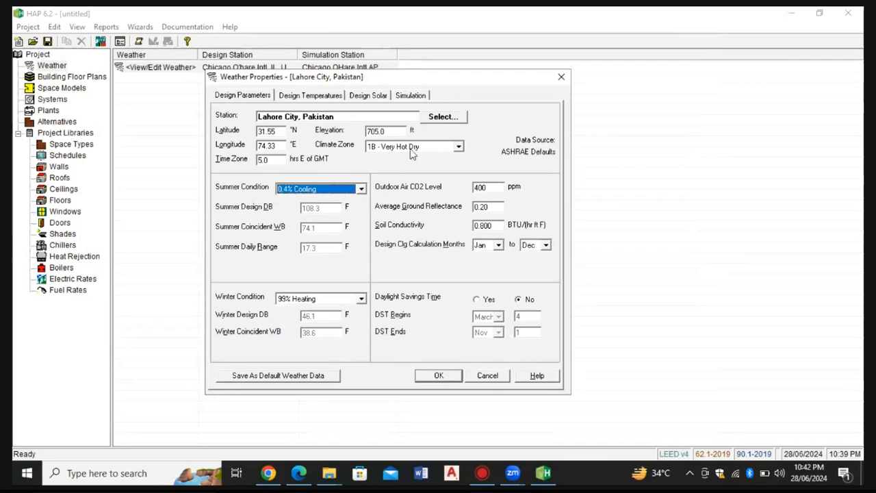
left_click(458, 147)
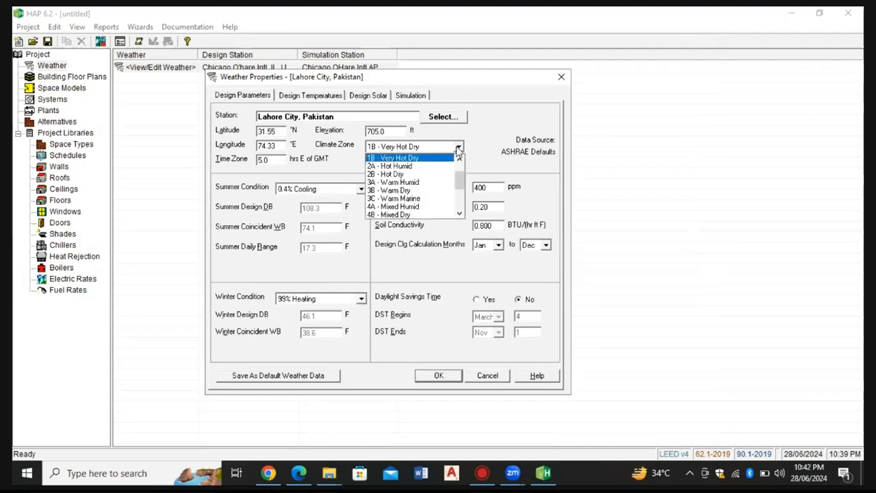
left_click(419, 158)
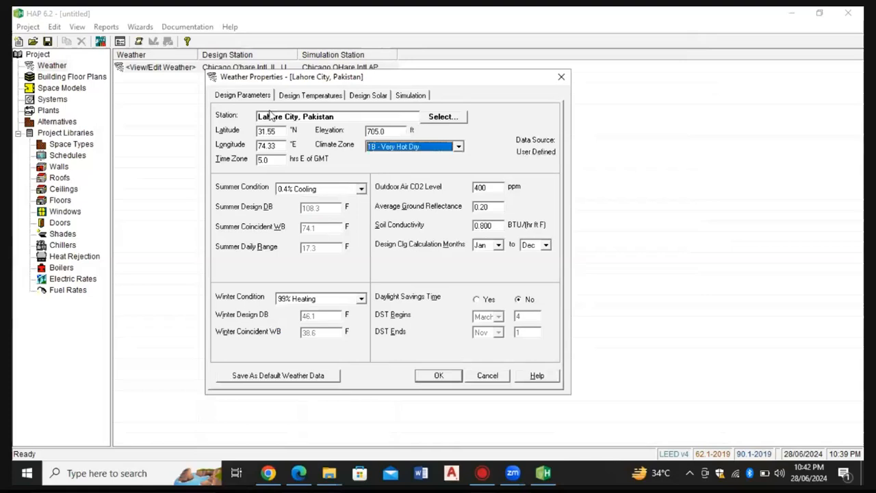
left_click(440, 377)
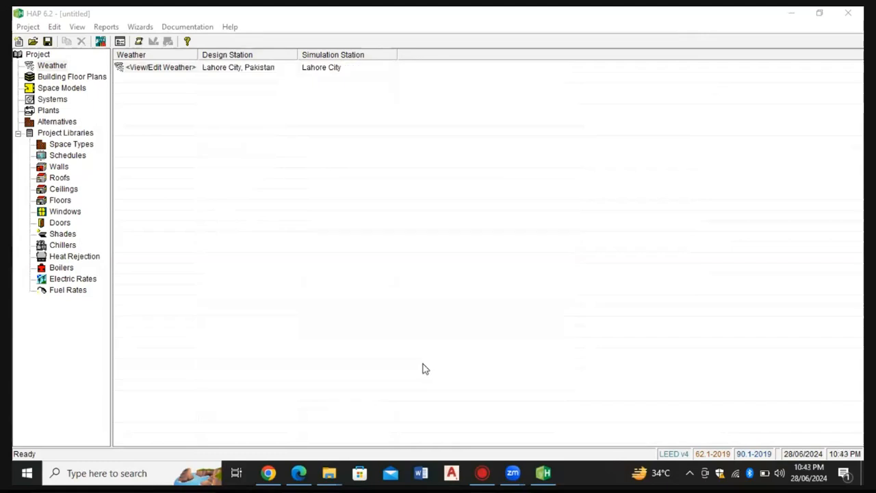
Start a new building under the building floor plans with Import Floor Plan Drawings as the input method
left_click(58, 79)
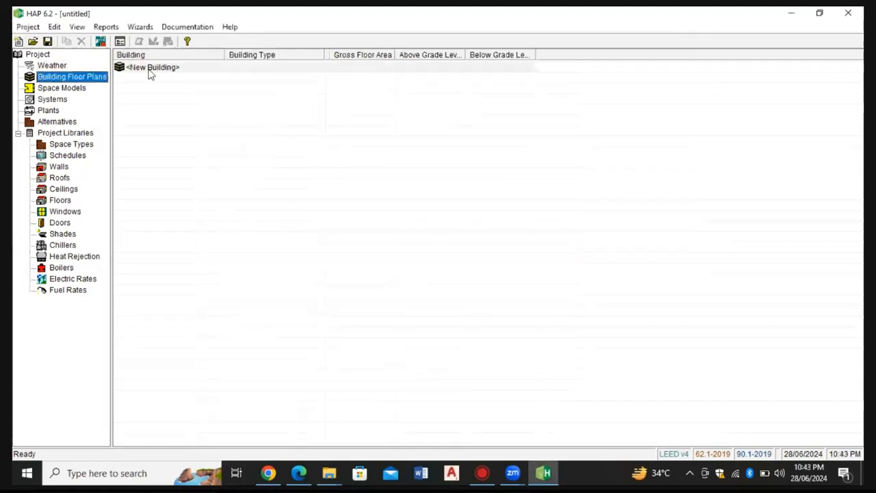
left_click(77, 94)
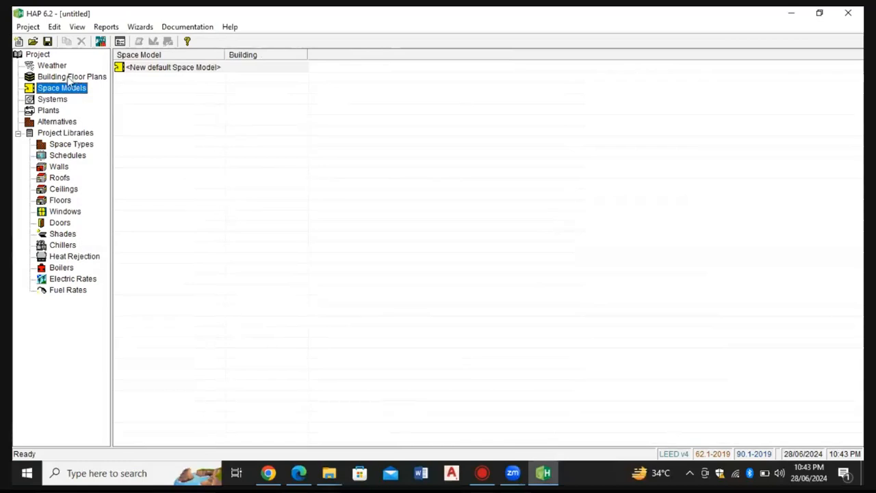
left_click(70, 80)
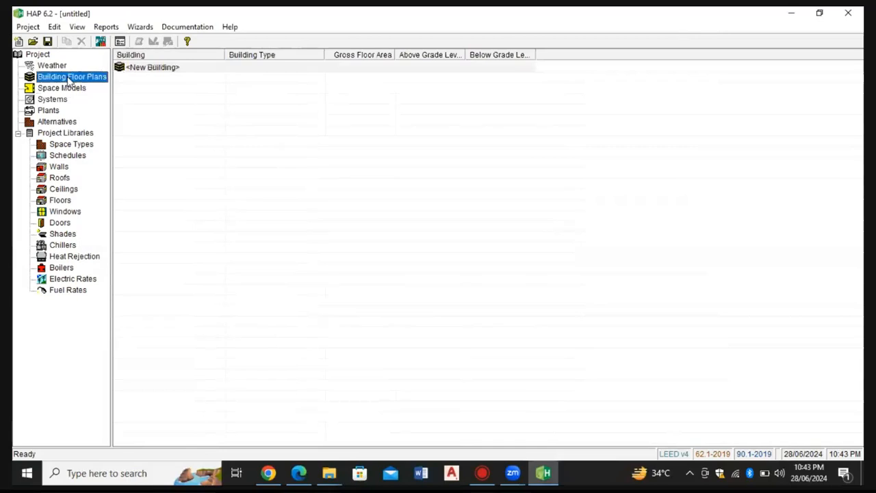
left_click(135, 69)
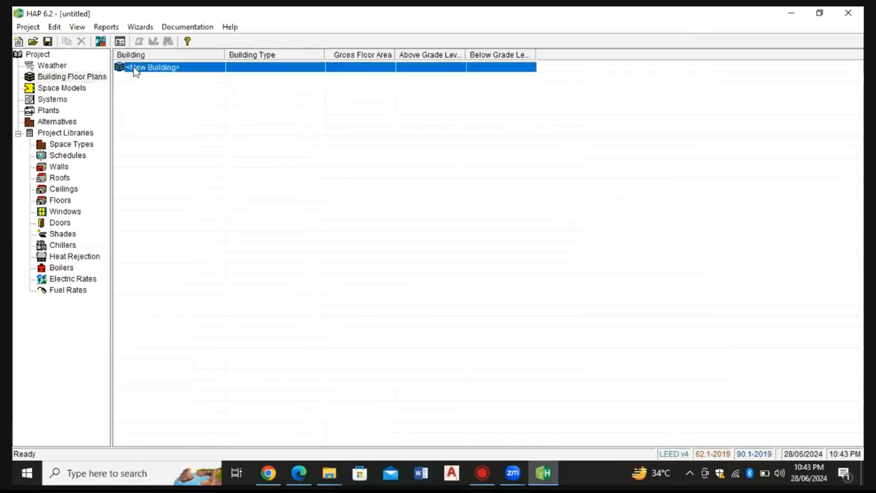
double_click(171, 71)
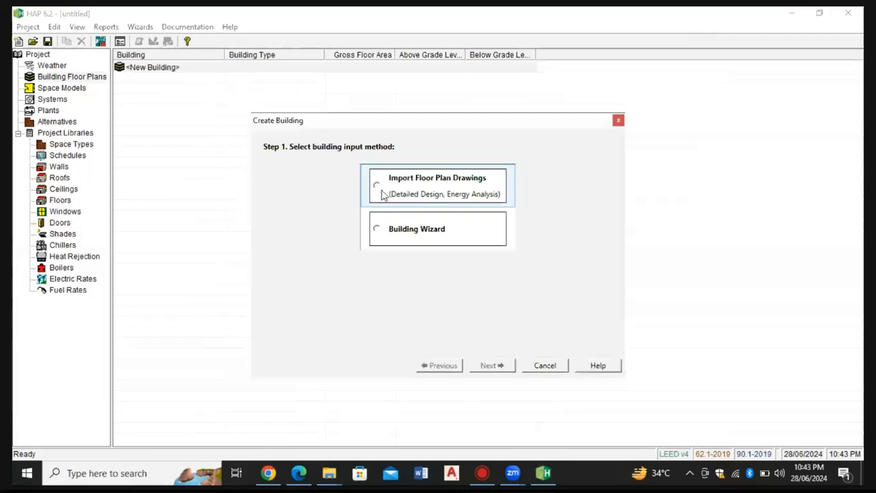
left_click(381, 191)
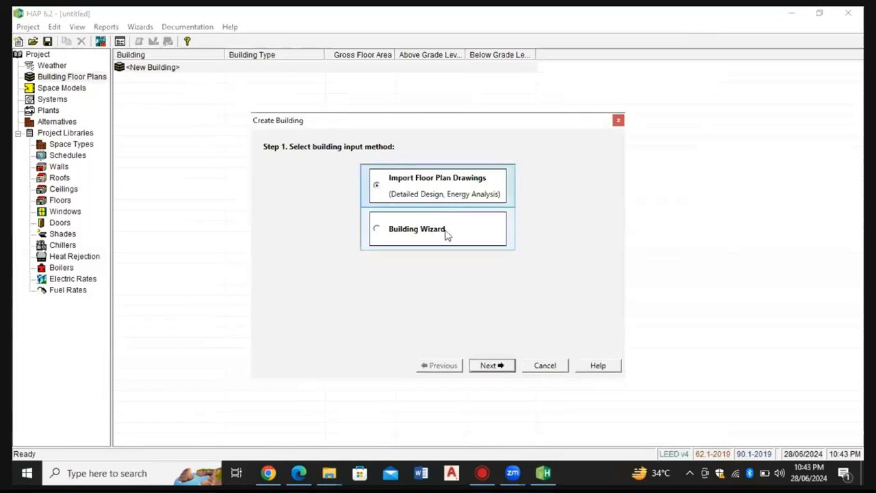
left_click(490, 367)
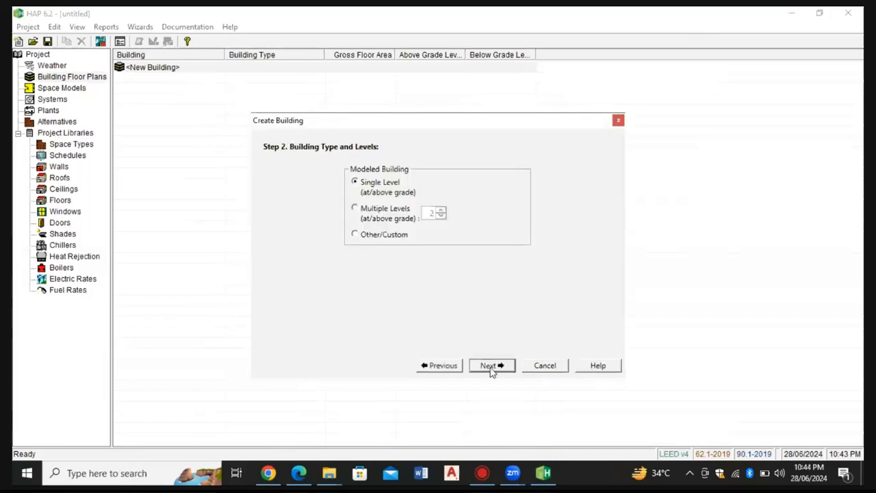
Define the building as modeled with 2 multiple levels, at grade, and finish creating it
left_click(356, 211)
left_click(443, 211)
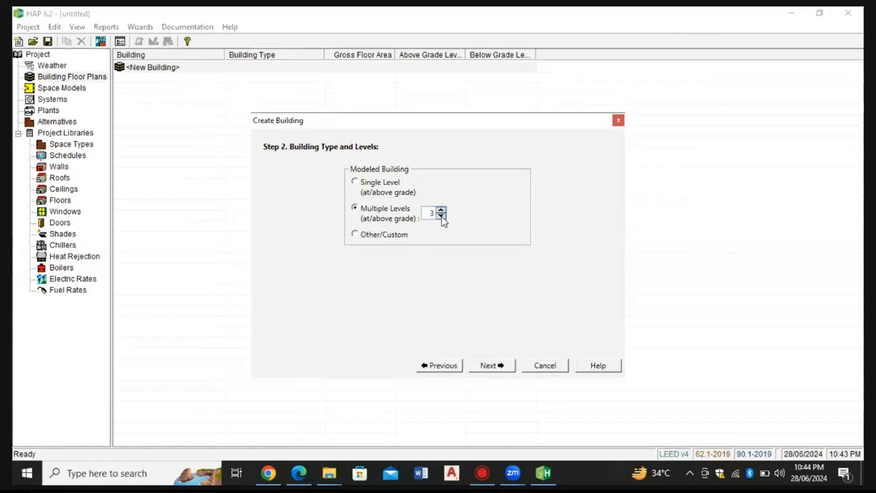
left_click(442, 217)
left_click(440, 192)
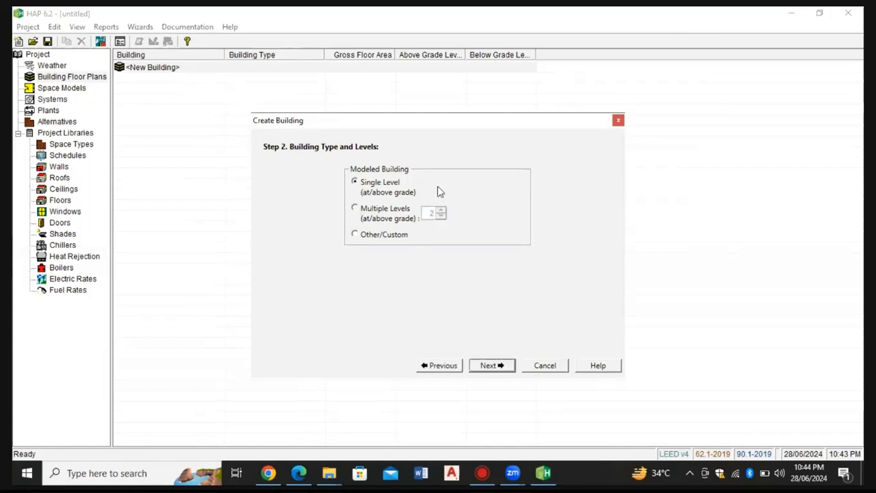
left_click(361, 213)
left_click(497, 368)
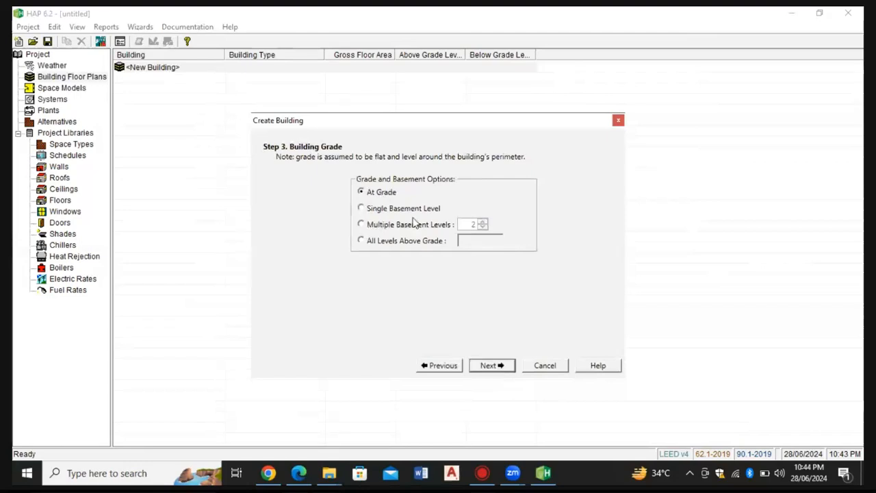
left_click(492, 365)
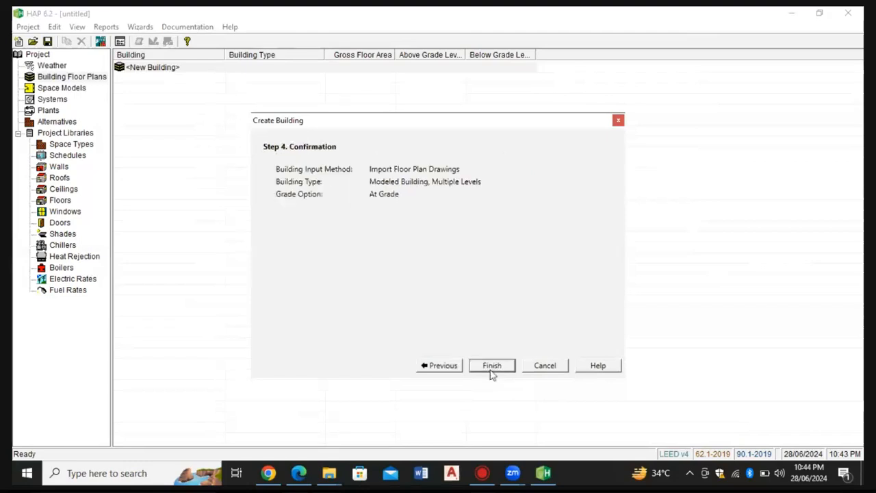
left_click(491, 369)
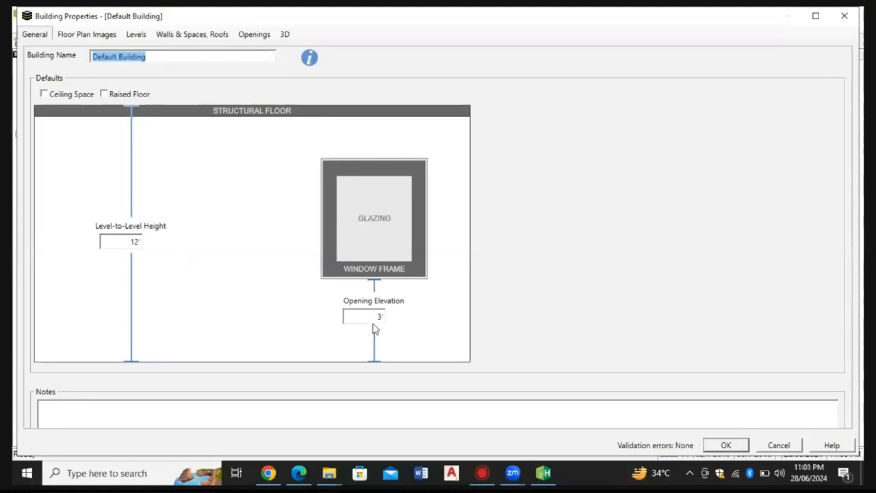
Include a ceiling space by default and set level-to-level height to 14', floor-to-ceiling height to 9' and opening elevation to 2'
left_click(44, 94)
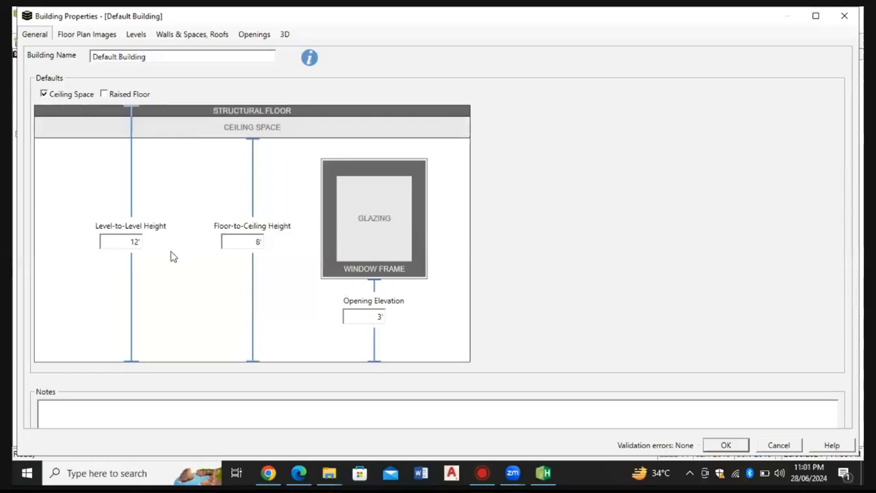
left_click_drag(130, 242, 143, 249)
type("14")
left_click(262, 243)
double_click(262, 242)
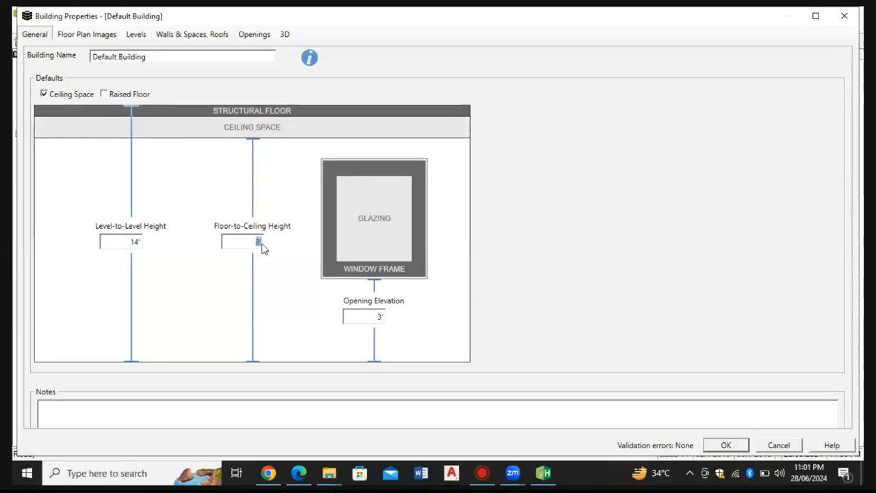
type("9")
left_click(373, 318)
double_click(385, 322)
type("2")
Name the building "educational building"
left_click_drag(93, 56, 154, 57)
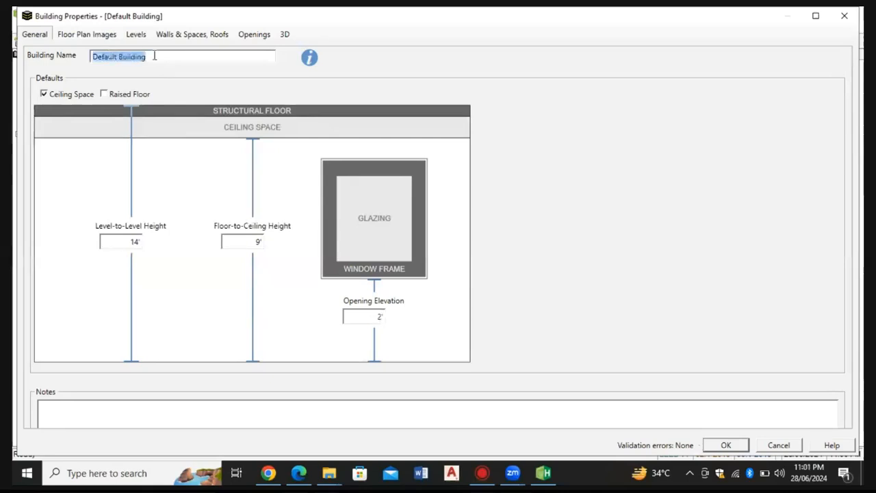
type("edu")
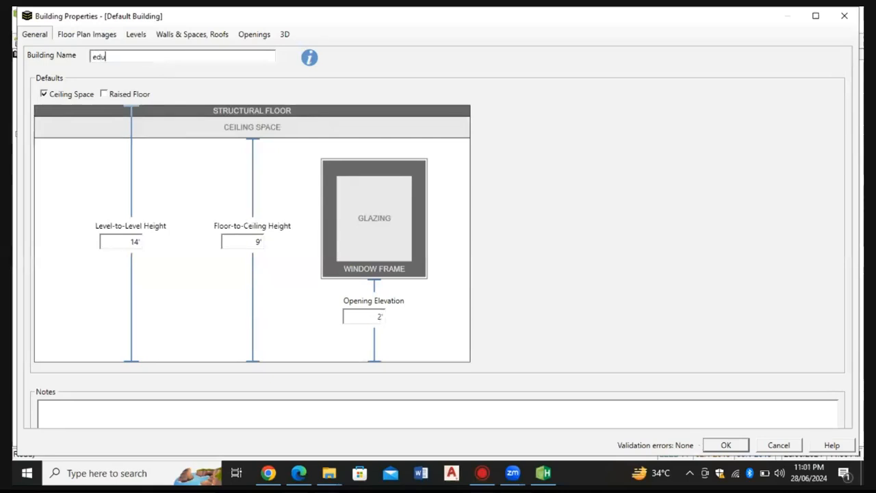
type("cational bui")
type("ld")
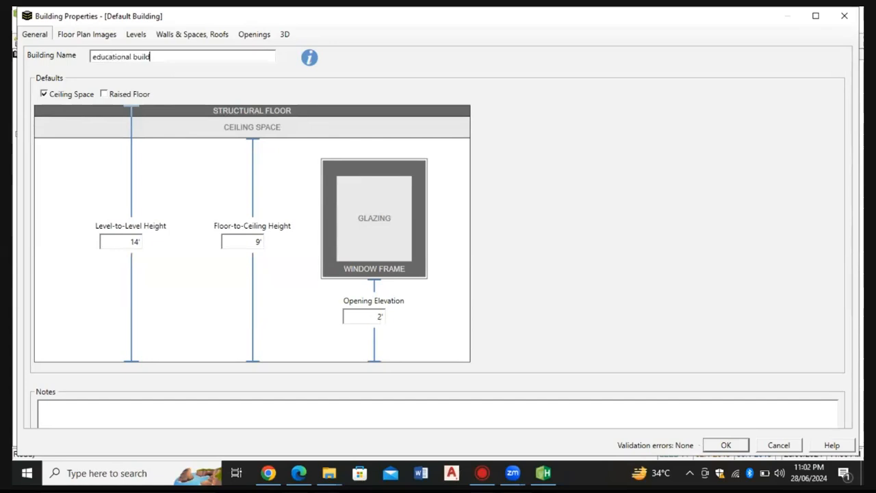
type("ing")
Import the PDF drawings first Floor and ground floor from the desktop's New folder as floor plan images
left_click(68, 36)
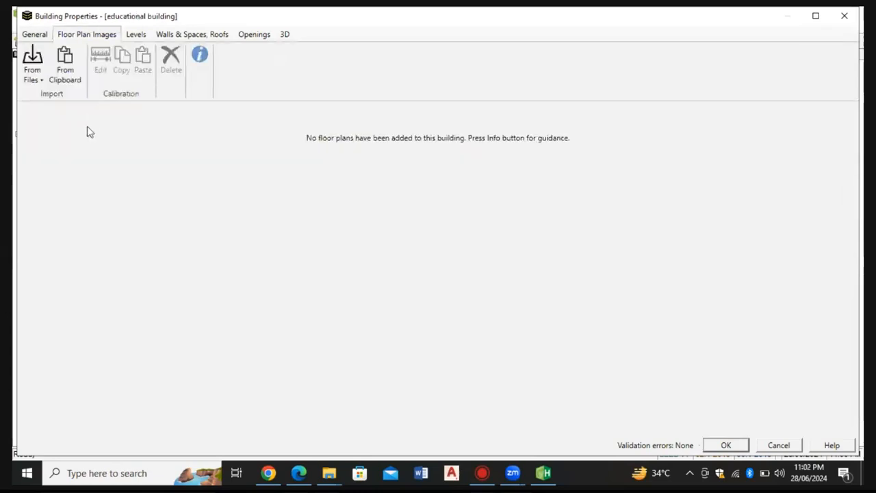
left_click(41, 81)
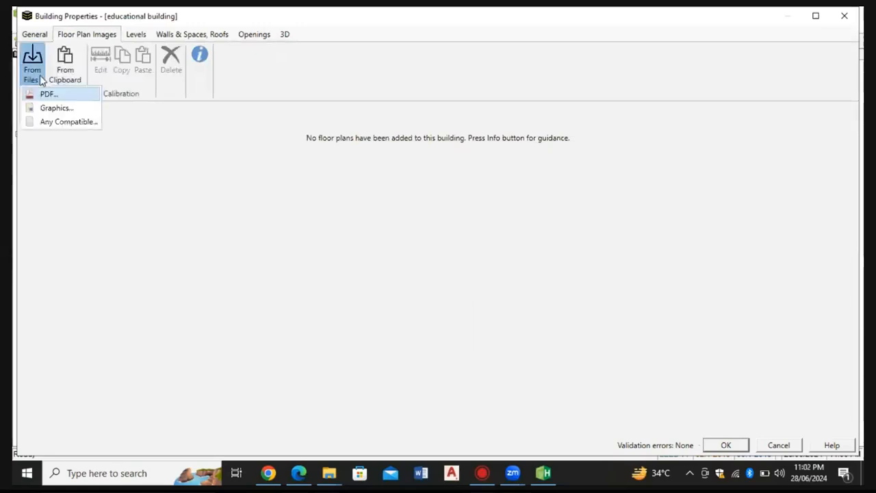
left_click(98, 149)
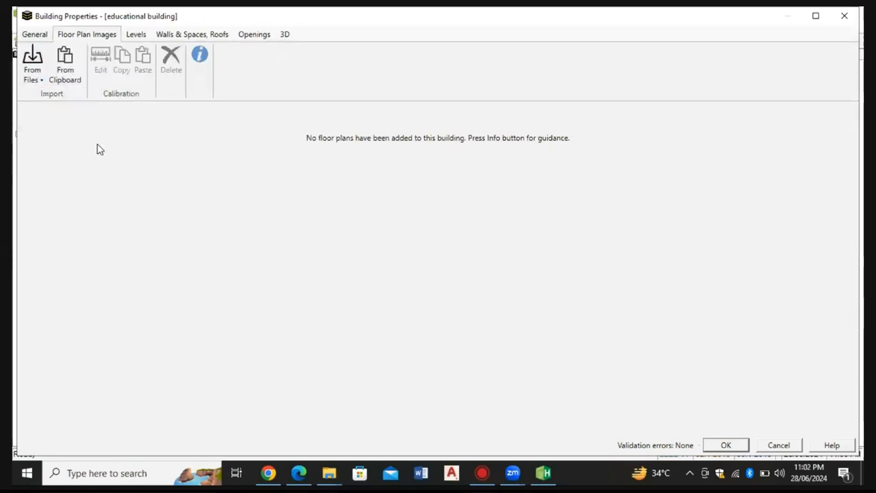
left_click(41, 81)
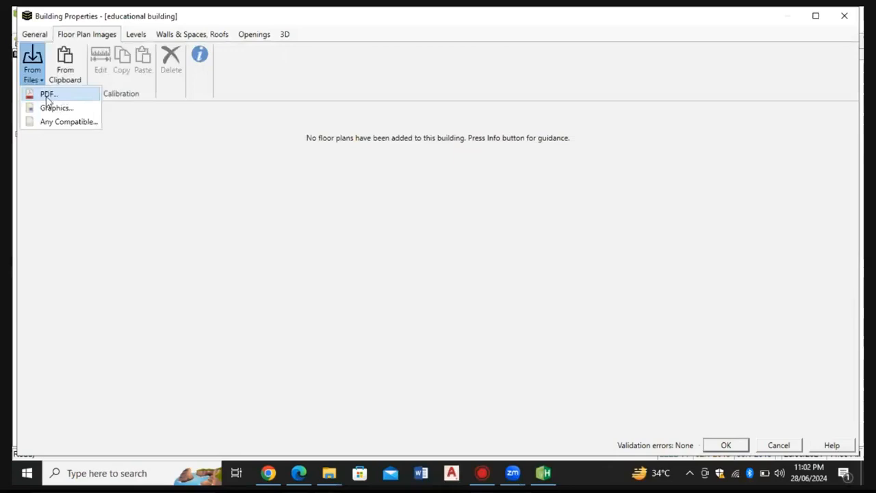
left_click(47, 96)
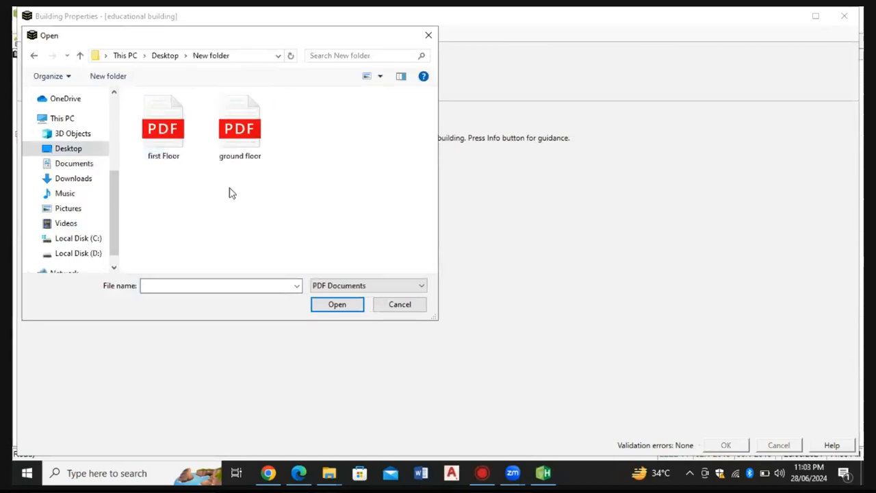
left_click(242, 159)
left_click(174, 156, "shift")
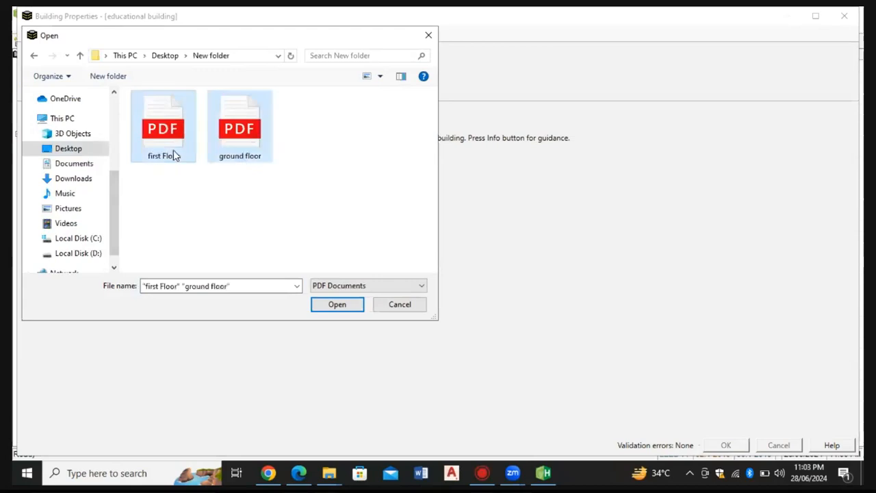
left_click(336, 304)
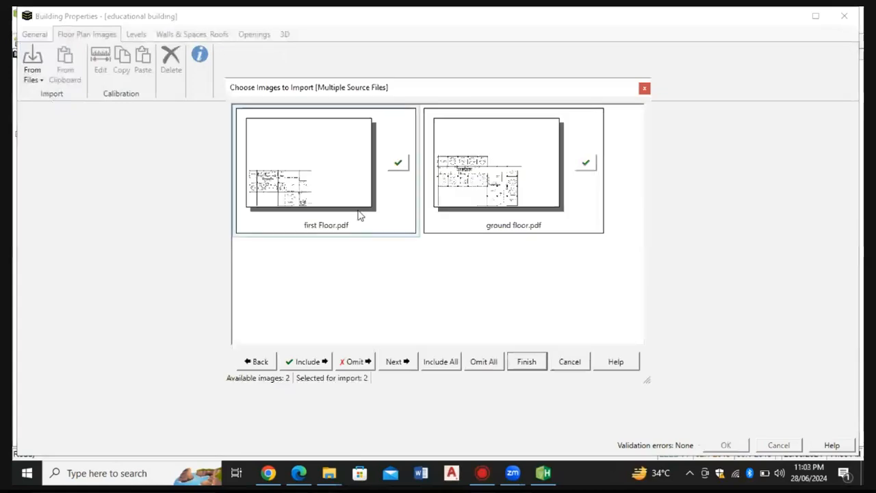
left_click(525, 363)
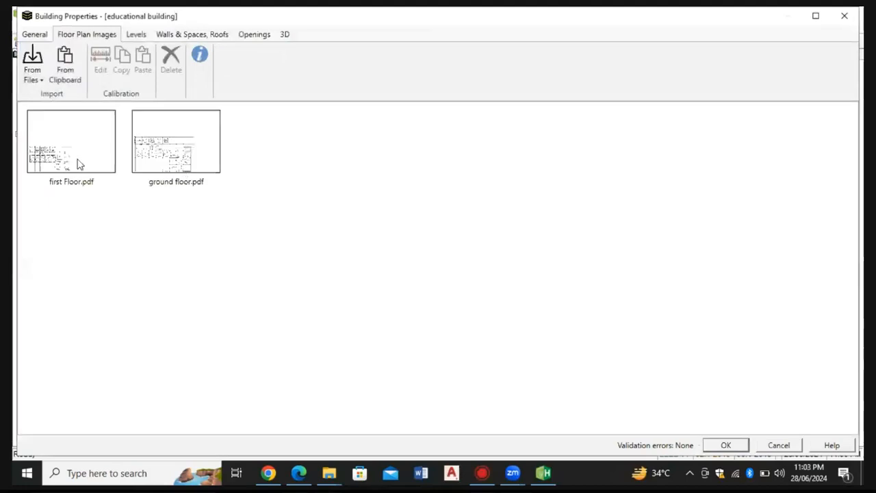
Open ground floor.pdf for calibration in a maximized window and review the available scale options
left_click(165, 152)
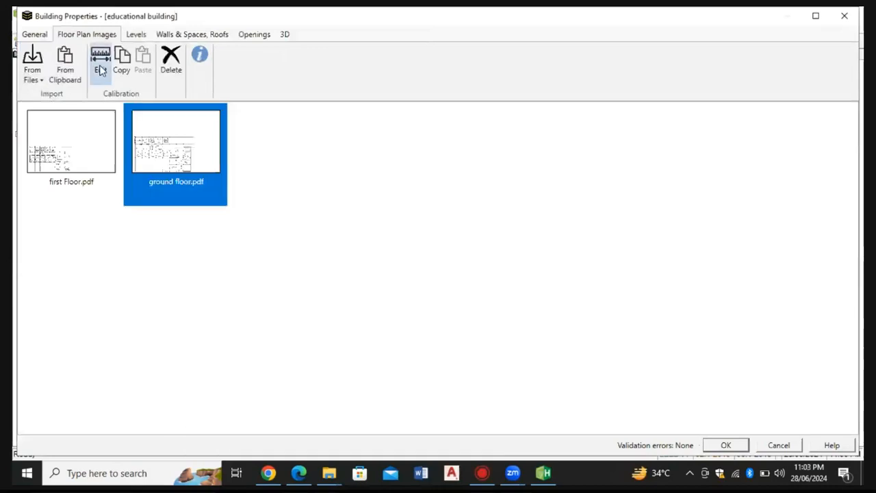
left_click(102, 63)
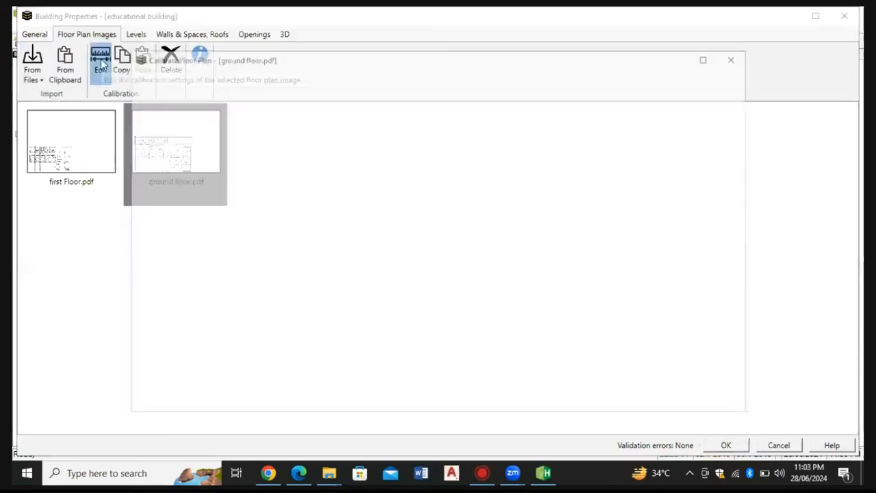
left_click(710, 56)
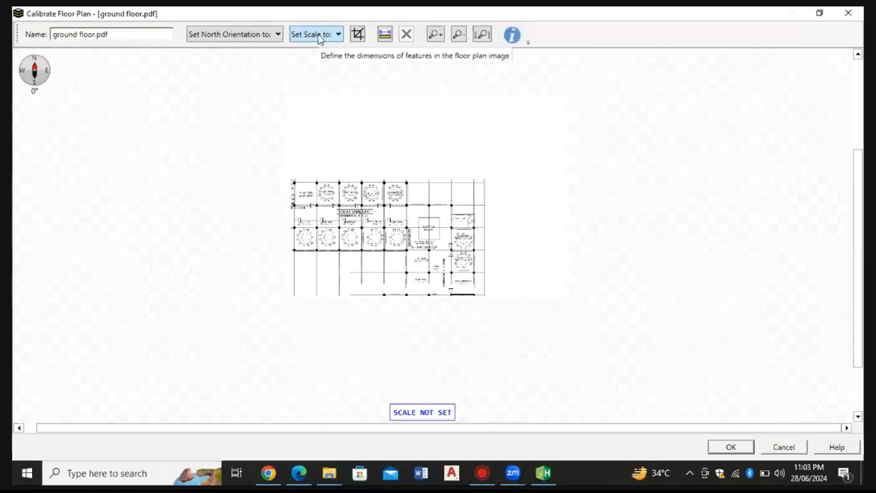
left_click(319, 38)
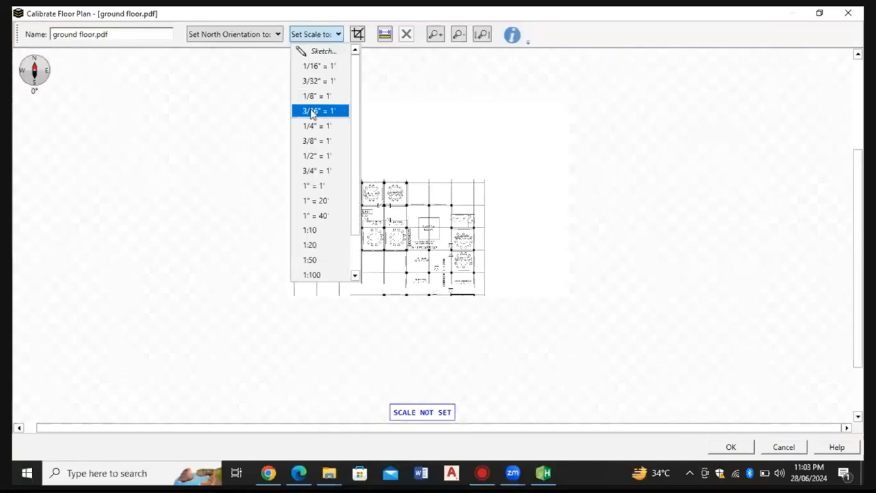
left_click(257, 120)
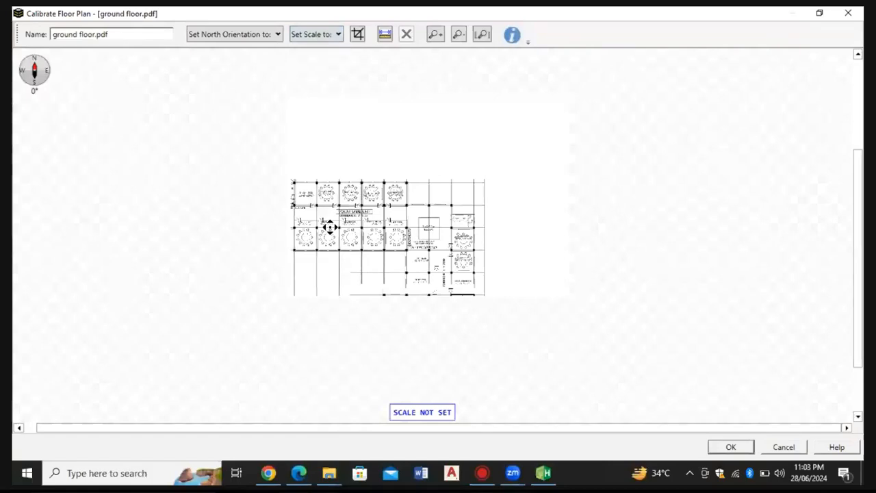
Examine the labelled room sizes and classroom layout around the Vocational Unit corridor on the ground floor plan
scroll(329, 228, "up", 3)
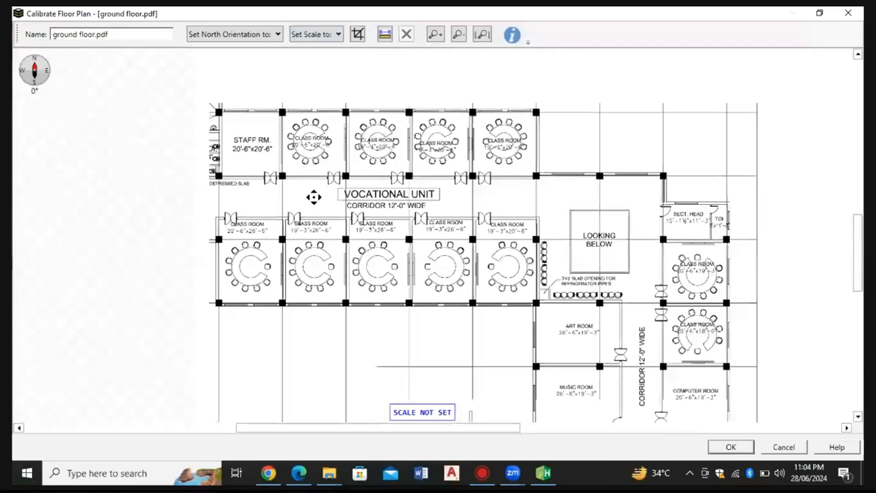
scroll(314, 197, "up", 2)
scroll(335, 189, "down", 2)
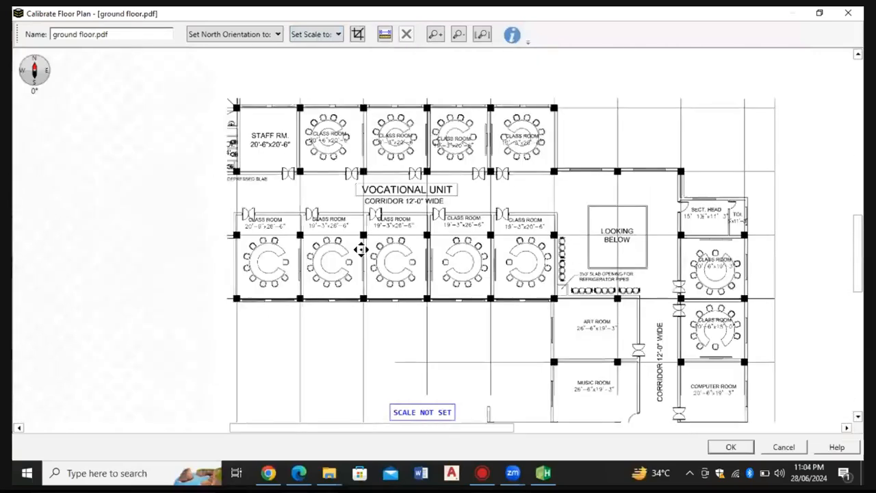
scroll(361, 250, "up", 1)
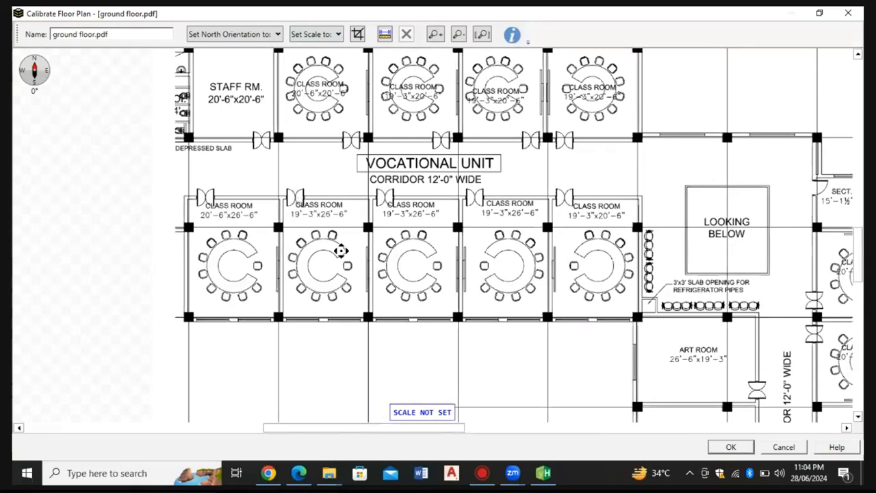
scroll(342, 290, "up", 1)
scroll(342, 290, "down", 1)
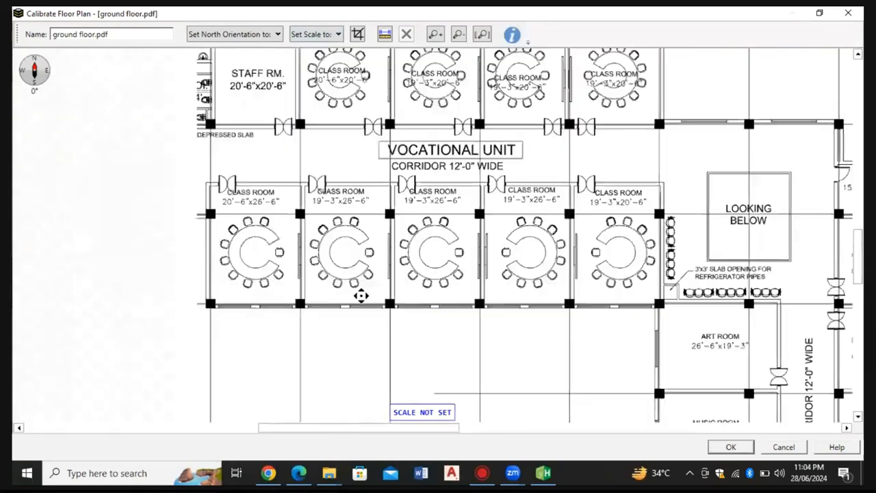
scroll(361, 296, "up", 2)
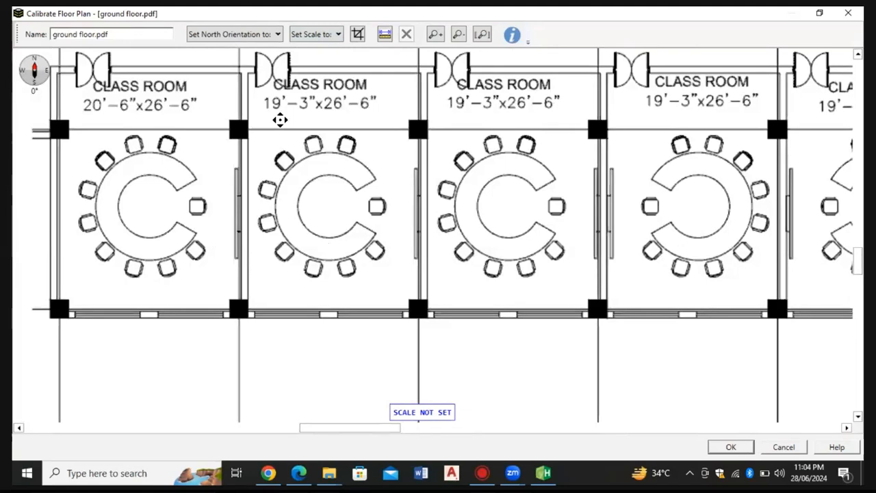
scroll(375, 229, "down", 1)
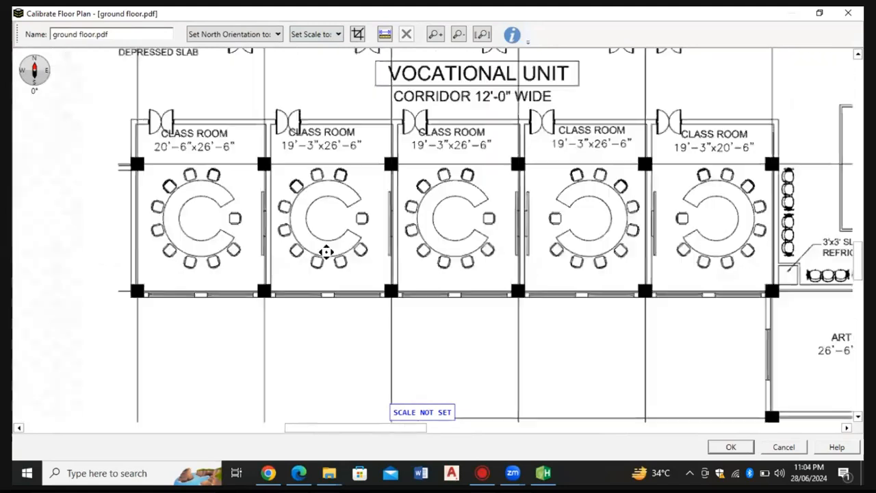
scroll(327, 251, "down", 1)
scroll(332, 226, "up", 2)
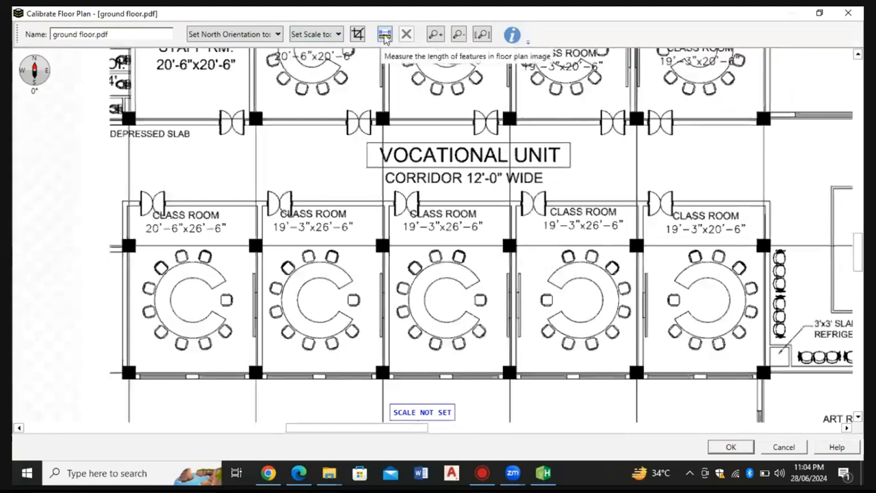
Measure the depth of the second classroom below the Vocational Unit corridor, from its corridor wall to the outer window wall
left_click(386, 38)
scroll(345, 223, "up", 3)
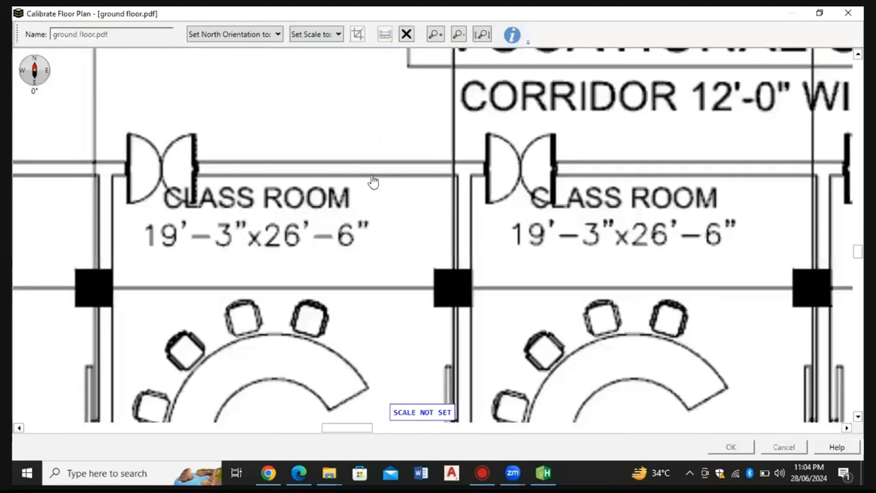
scroll(373, 181, "down", 3)
scroll(375, 301, "up", 3)
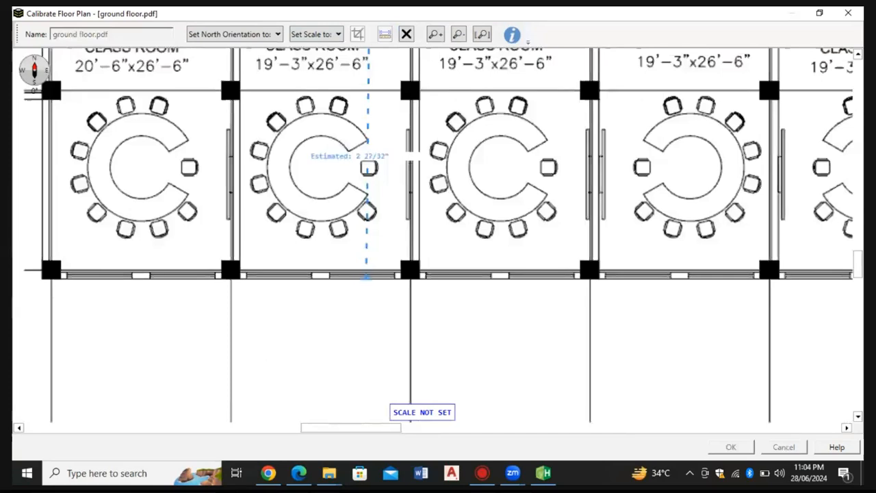
left_click(367, 288)
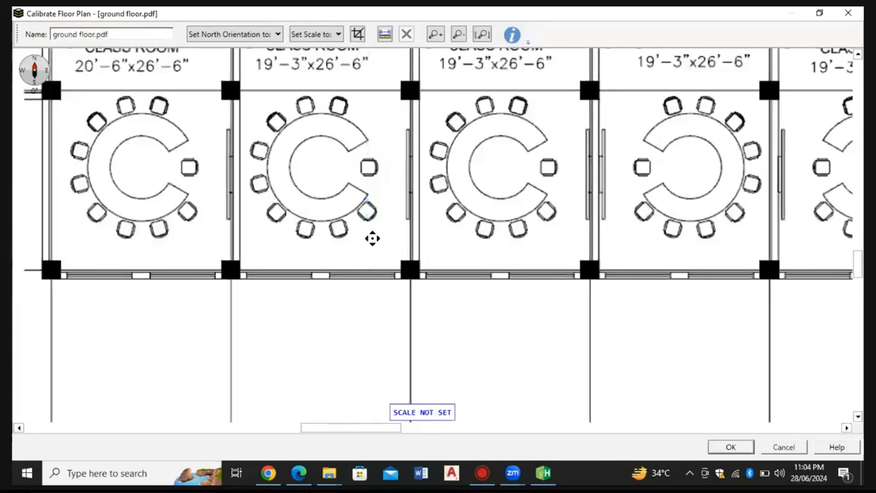
scroll(371, 237, "down", 3)
scroll(319, 192, "up", 3)
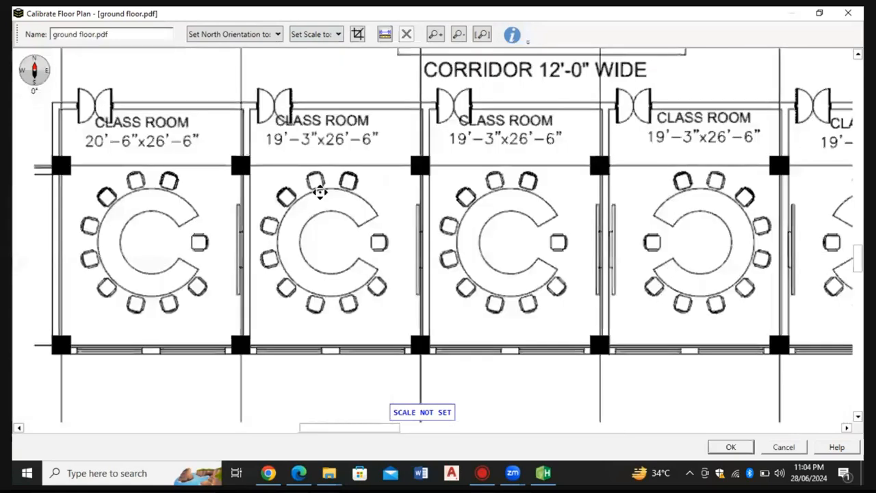
scroll(404, 213, "down", 3)
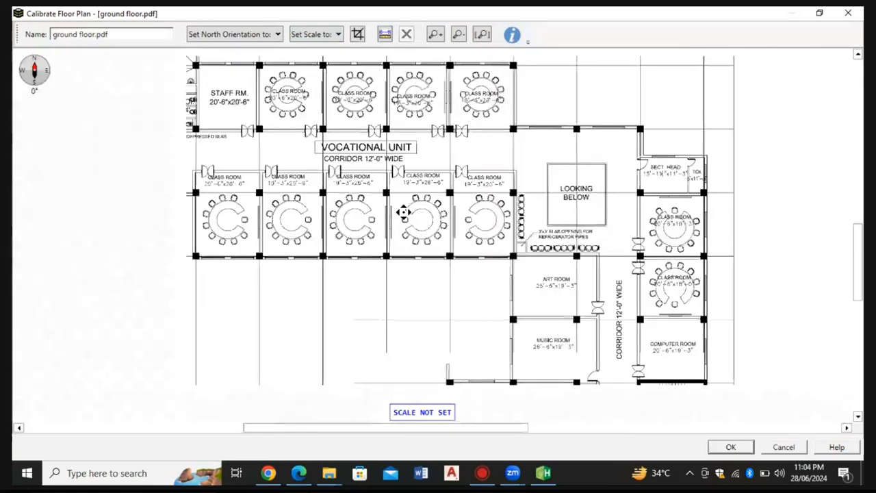
Examine the classrooms, corridors, Art Room and Music Room on the ground floor plan for a labelled dimension suitable for scaling
scroll(404, 213, "down", 2)
scroll(439, 193, "up", 3)
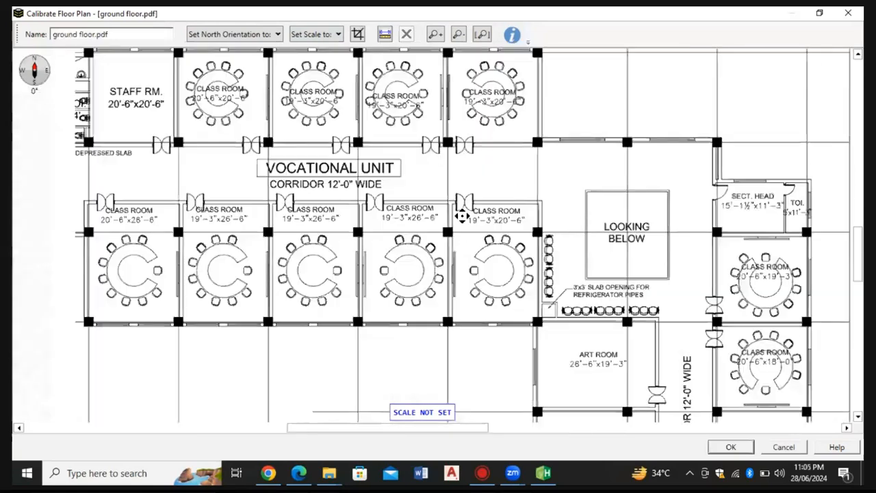
scroll(462, 216, "up", 2)
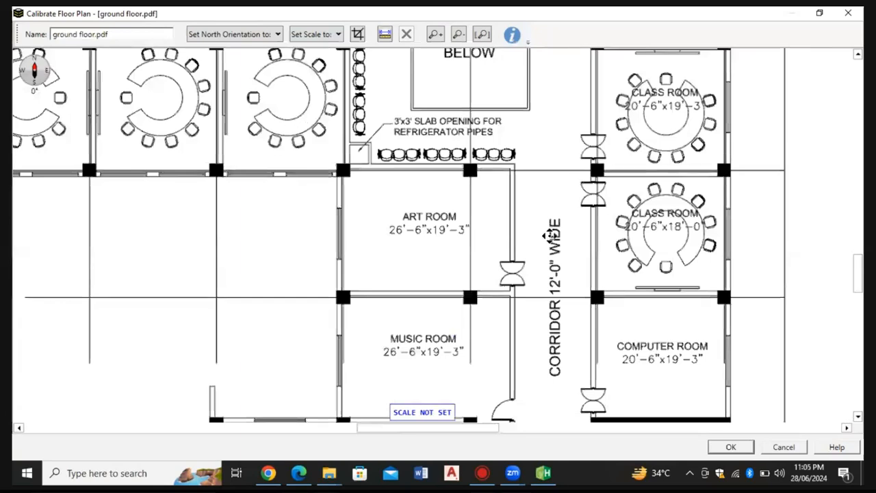
scroll(552, 235, "down", 1)
scroll(580, 240, "up", 1)
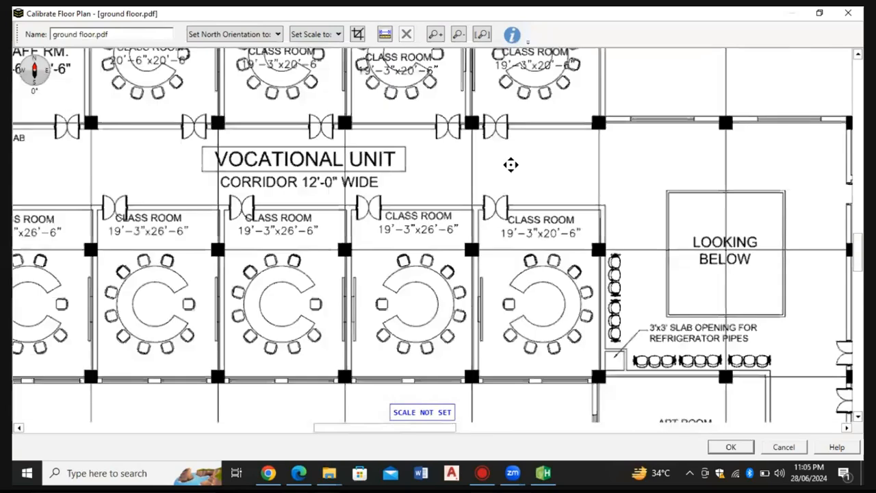
scroll(511, 164, "down", 1)
scroll(404, 129, "up", 1)
scroll(415, 155, "down", 1)
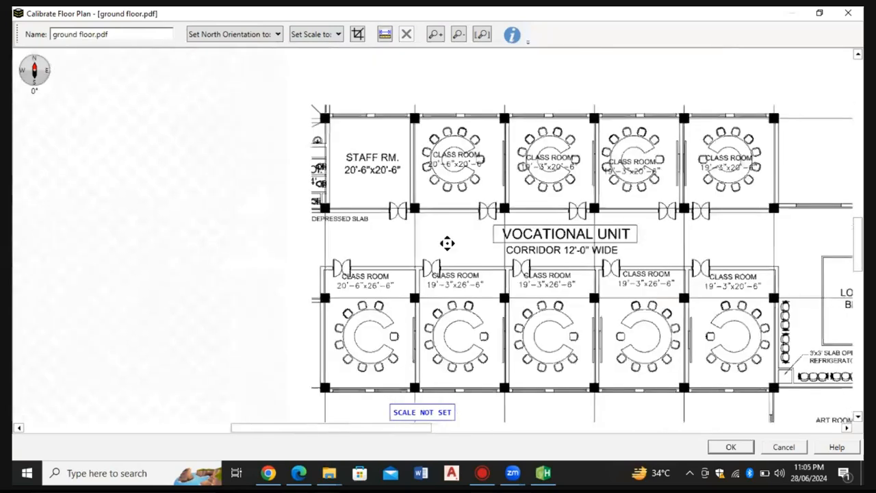
Set the plan scale by sketching across the width of the second classroom below the Vocational Unit corridor and specifying 19 feet
scroll(447, 242, "up", 1)
scroll(418, 216, "up", 1)
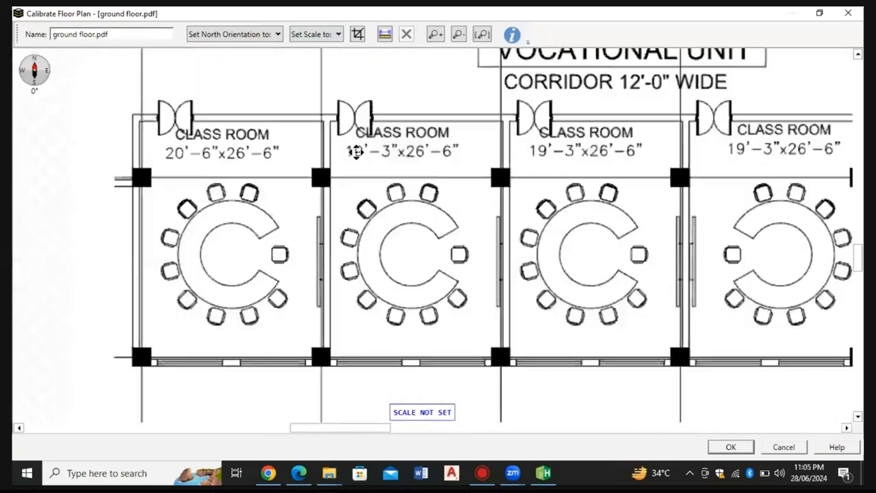
left_click(336, 36)
left_click(325, 52)
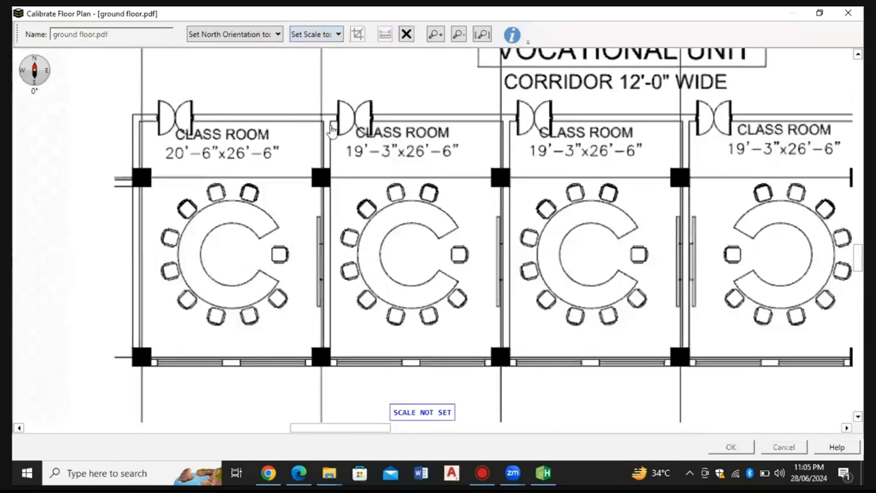
scroll(332, 130, "up", 3)
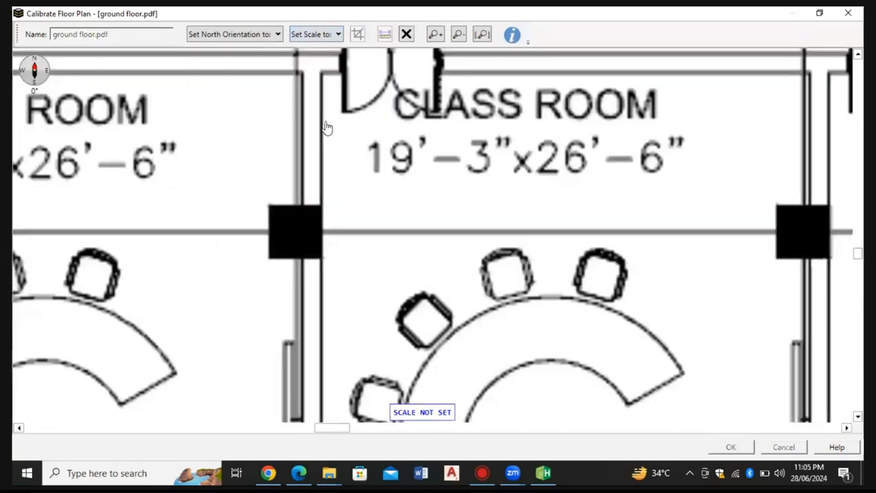
left_click(324, 113)
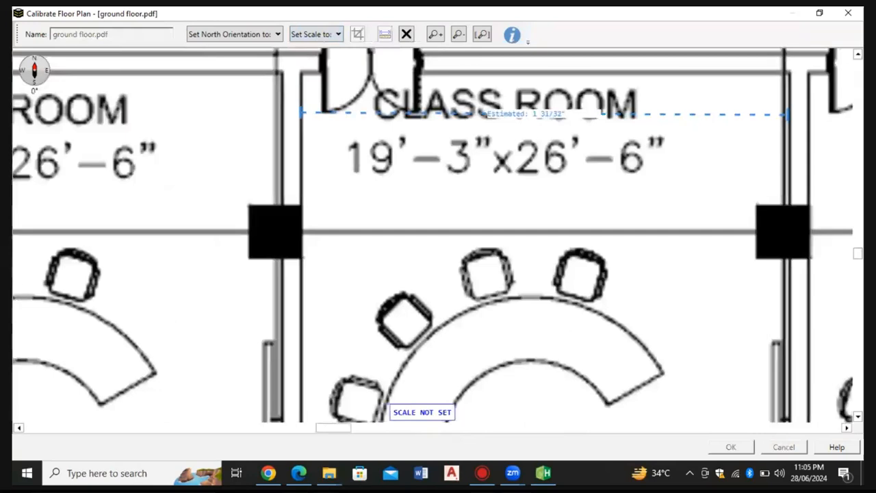
left_click(786, 115)
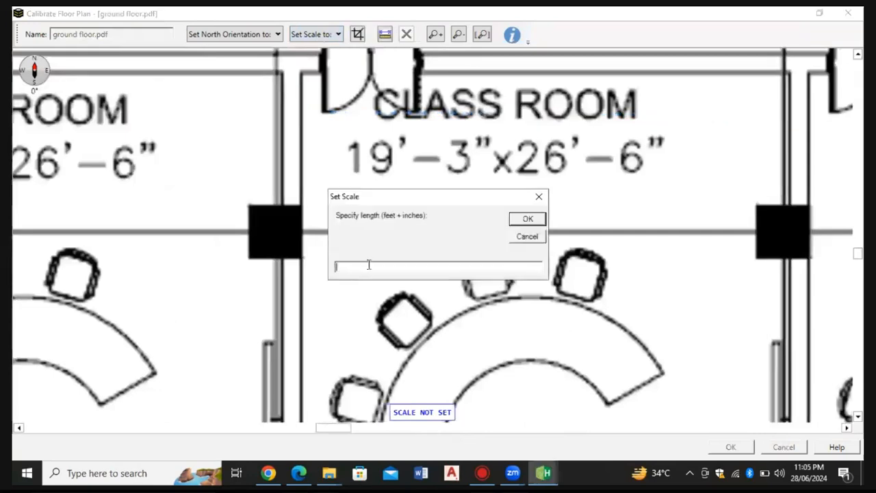
type("19")
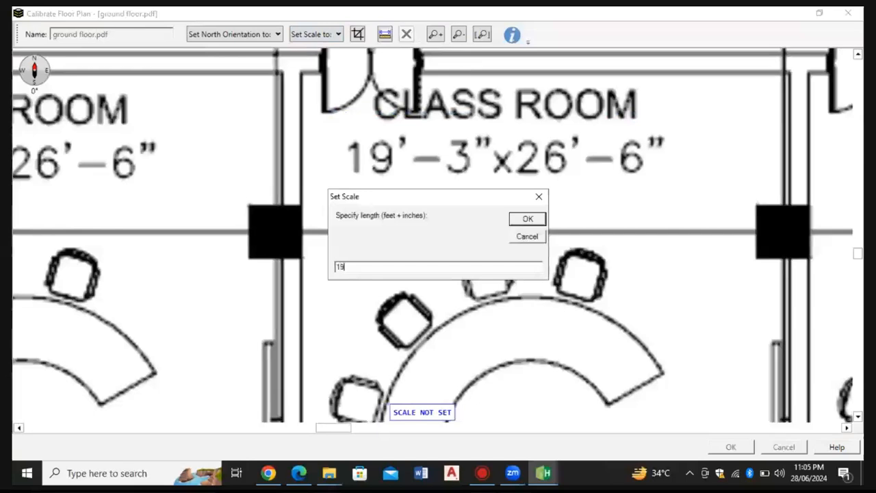
left_click(528, 220)
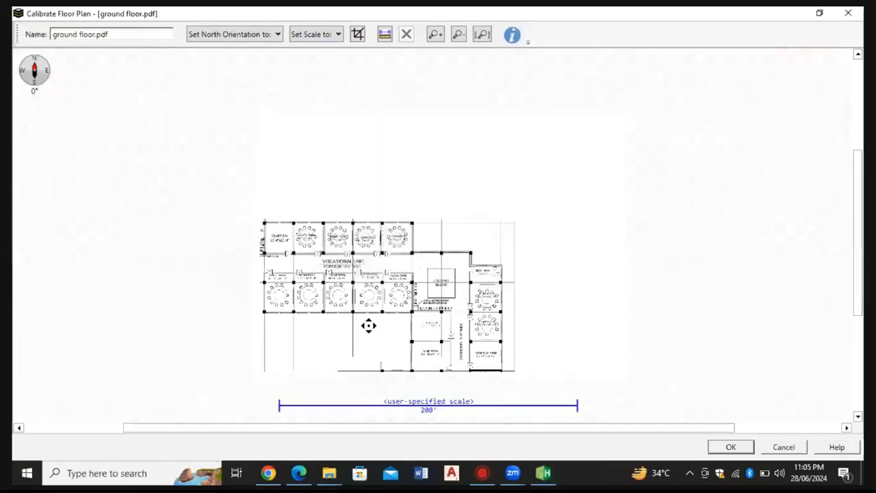
Measure the width of the third classroom below the Vocational Unit corridor, between its side walls
left_click_drag(369, 325, 484, 259)
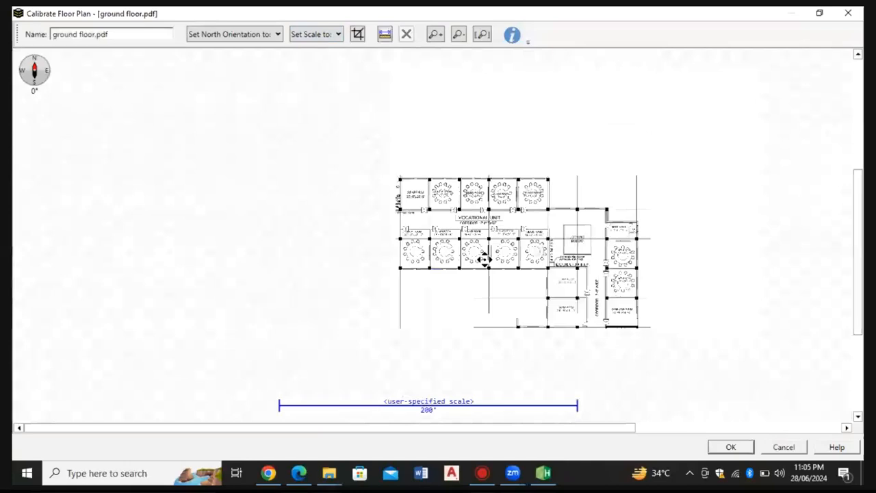
scroll(484, 259, "up", 3)
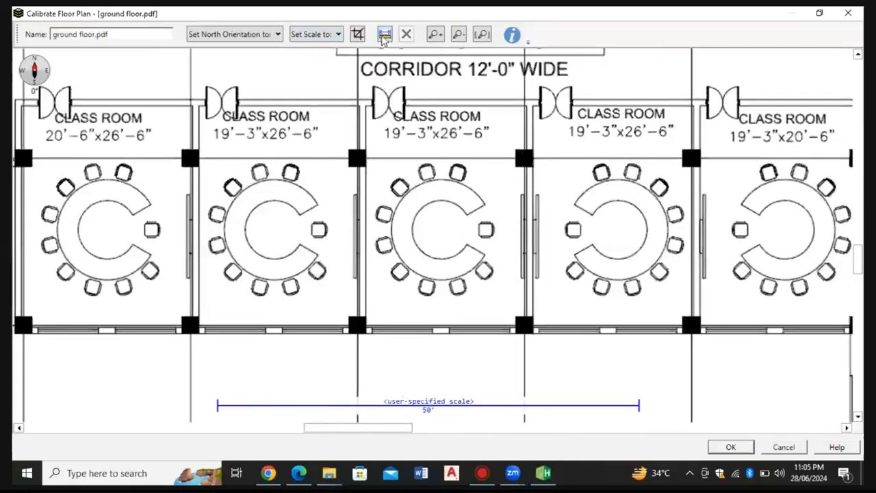
left_click(384, 36)
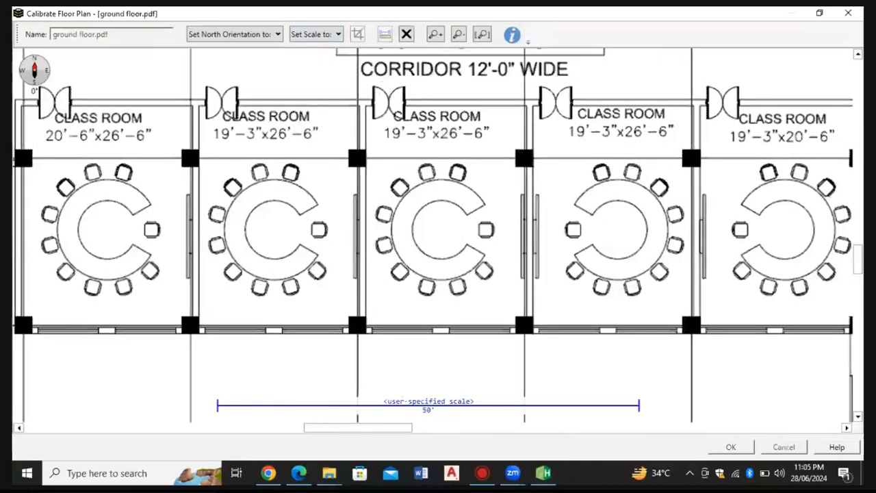
left_click_drag(366, 129, 527, 128)
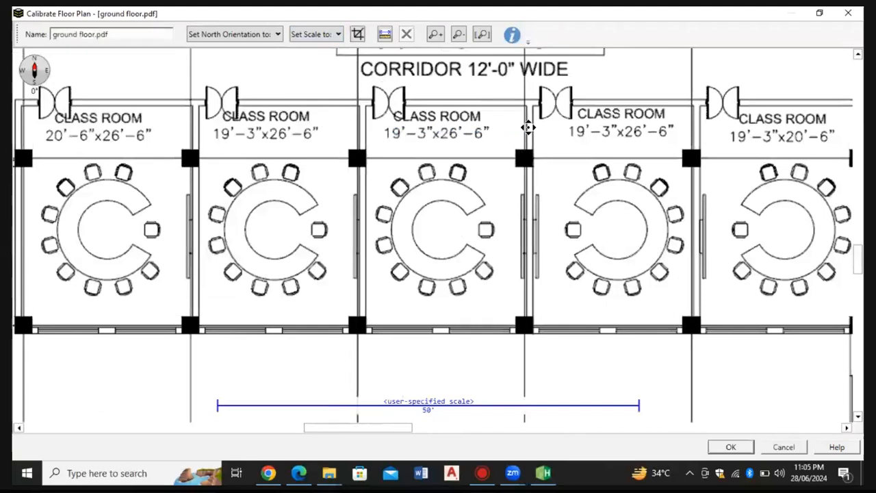
Measure the depth of the third classroom below the corridor, from its corridor wall to the outer window wall
left_click(385, 35)
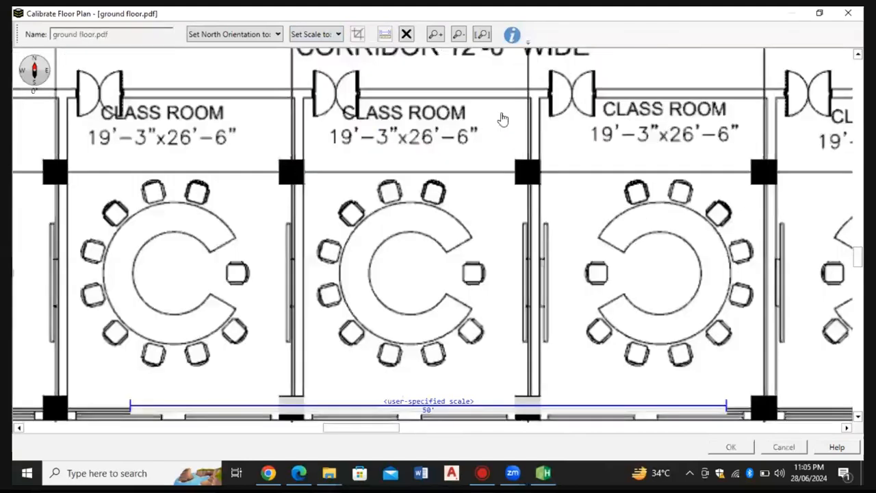
left_click(488, 99)
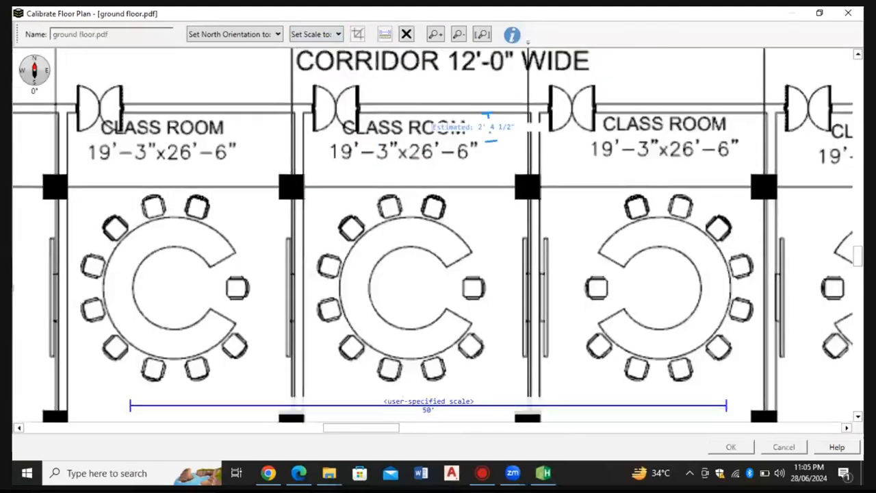
scroll(491, 140, "down", 2)
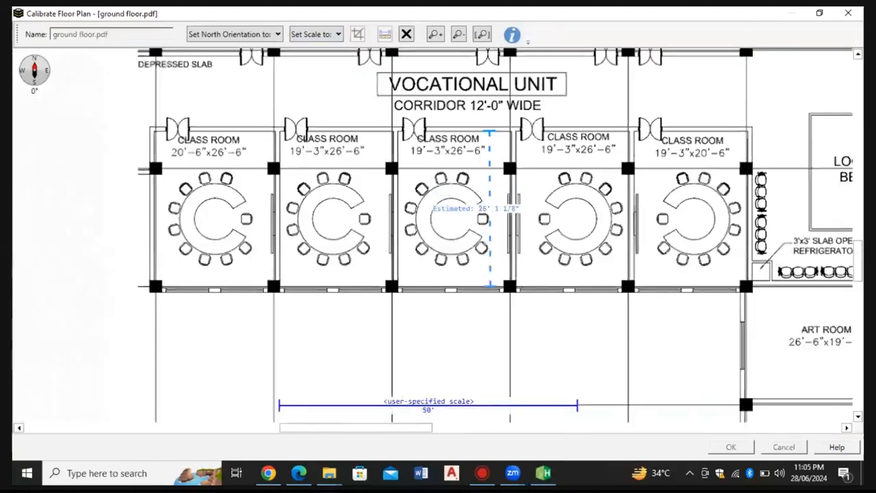
left_click(491, 286)
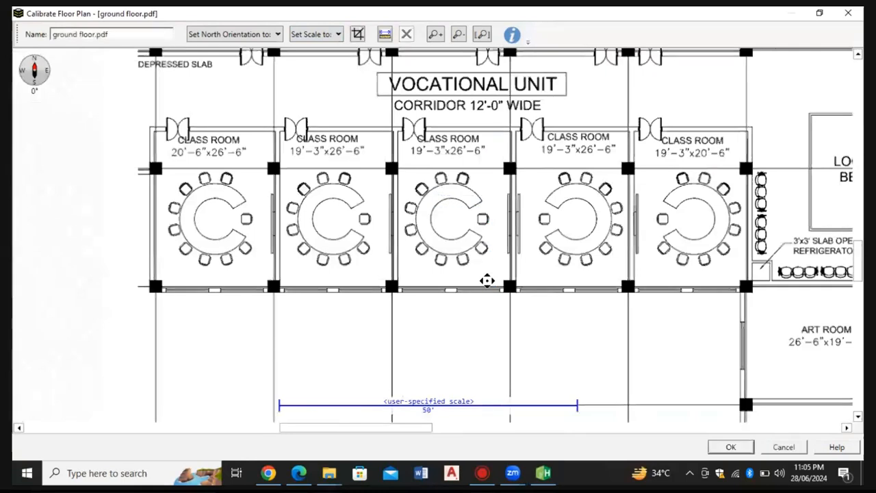
Try the Right and Down presets for the ground floor plan's north orientation
scroll(560, 195, "down", 3)
scroll(560, 194, "down", 2)
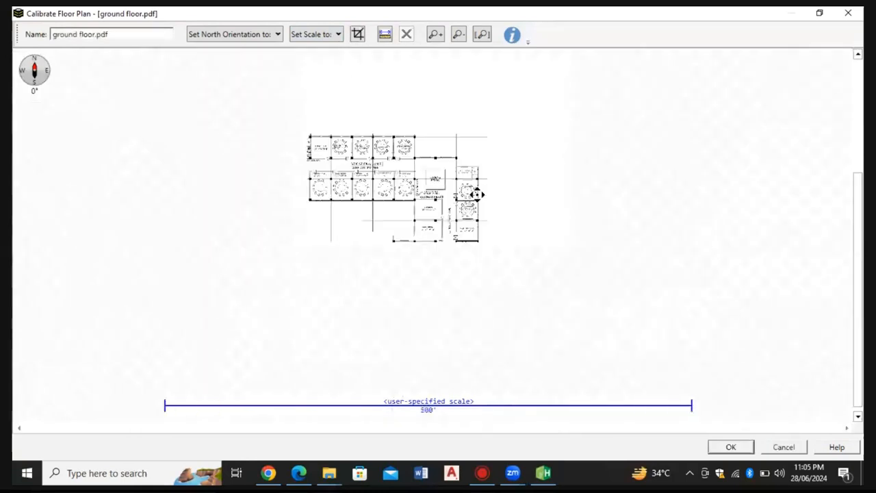
scroll(416, 146, "up", 2)
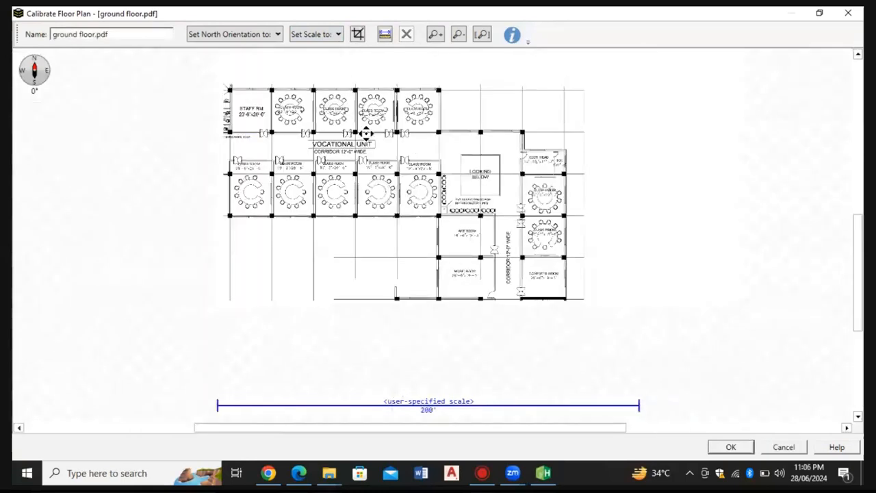
scroll(366, 133, "down", 2)
scroll(252, 123, "up", 1)
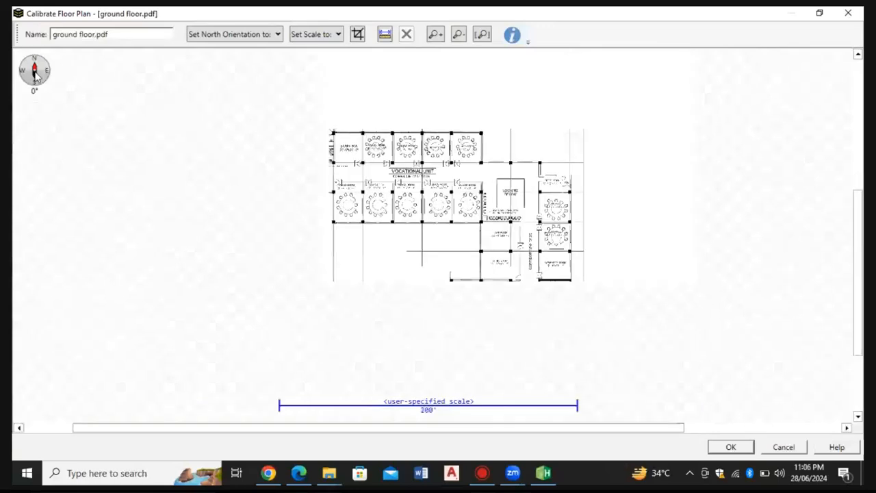
left_click(203, 40)
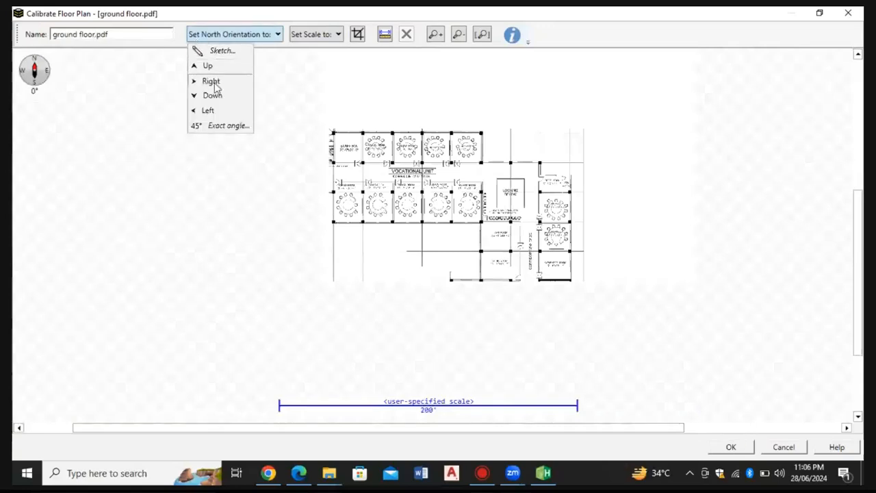
left_click(216, 83)
left_click(222, 35)
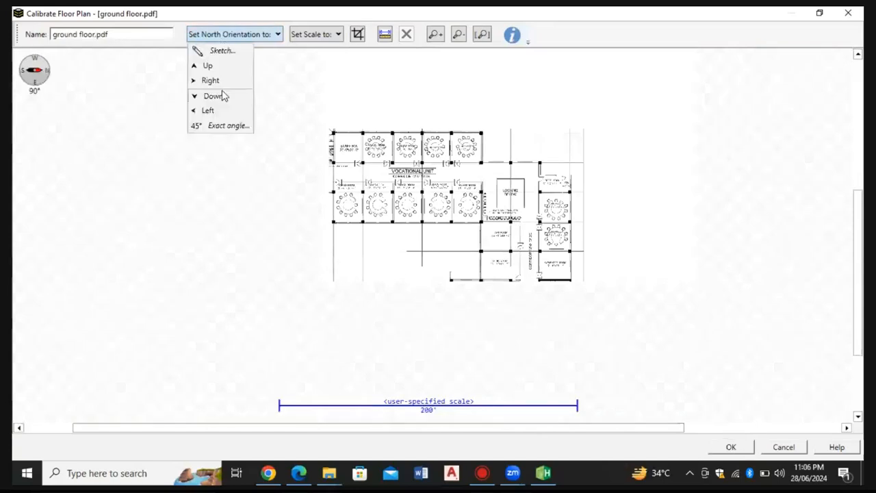
left_click(223, 96)
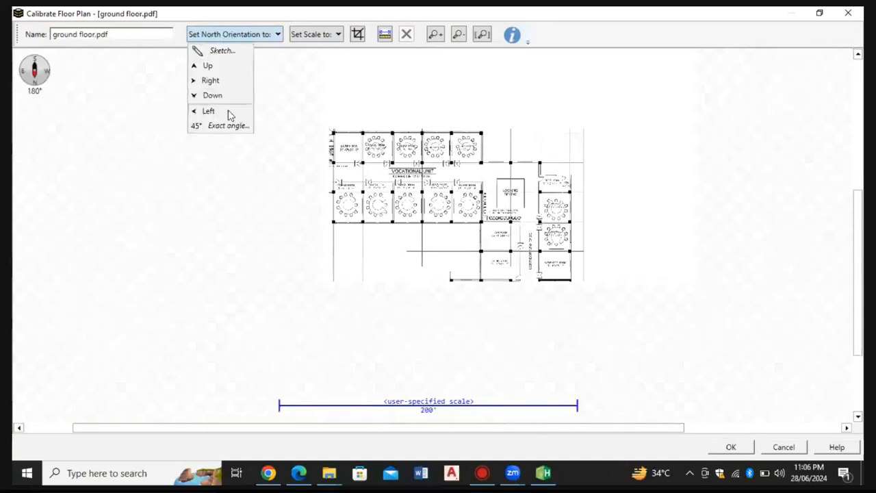
Set the ground floor plan's north orientation to an exact angle of 270 degrees
left_click(224, 128)
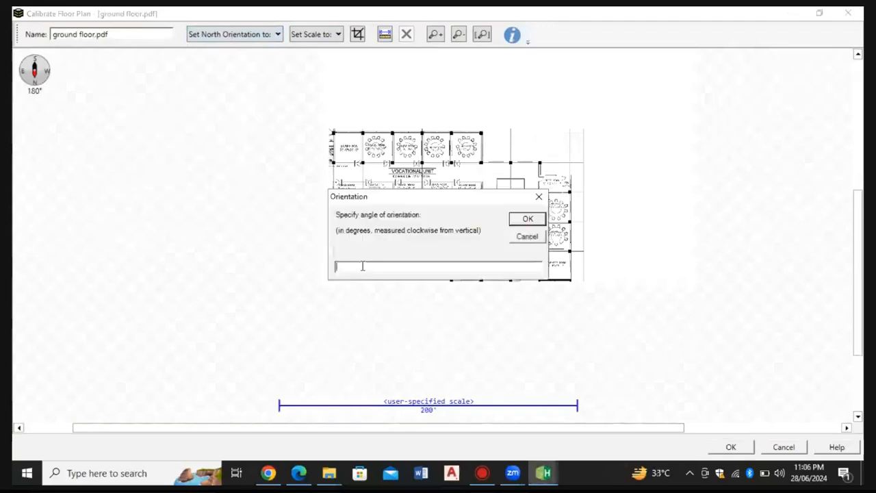
type("270")
key("Return")
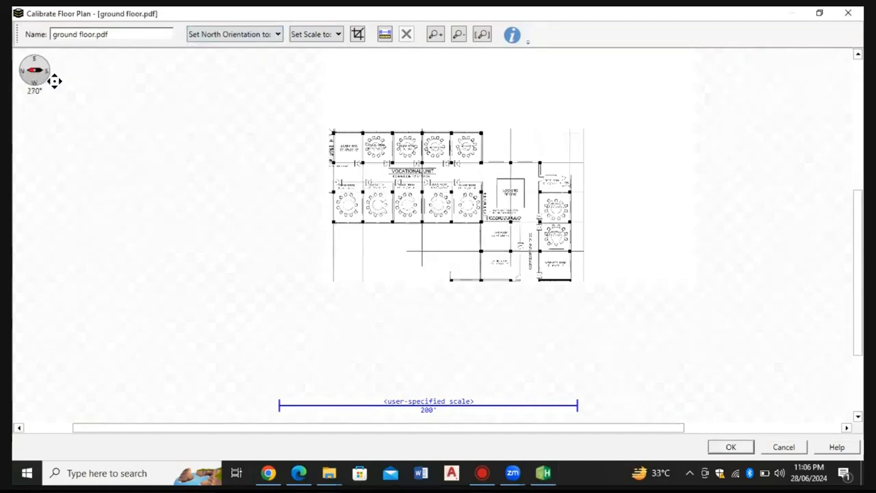
Sketch the north orientation freehand in the blank area beside the plan, at about -93 degrees
left_click(238, 35)
left_click(219, 52)
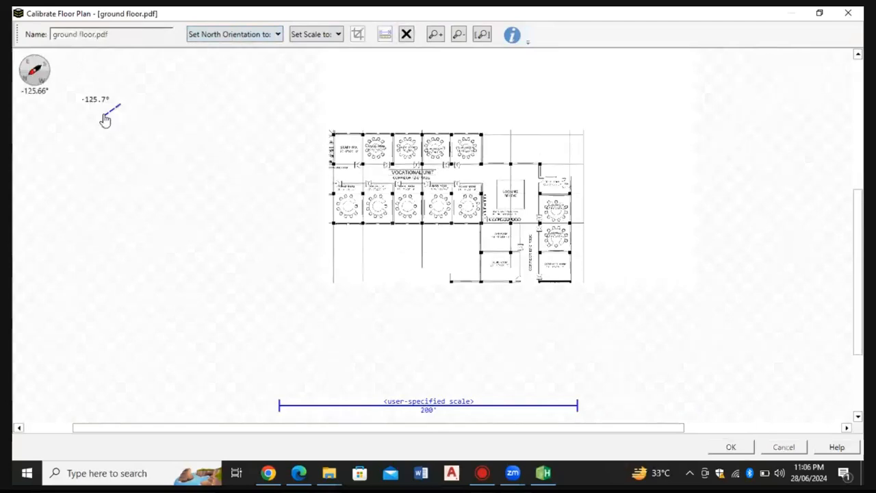
scroll(101, 113, "up", 1)
scroll(157, 122, "up", 1)
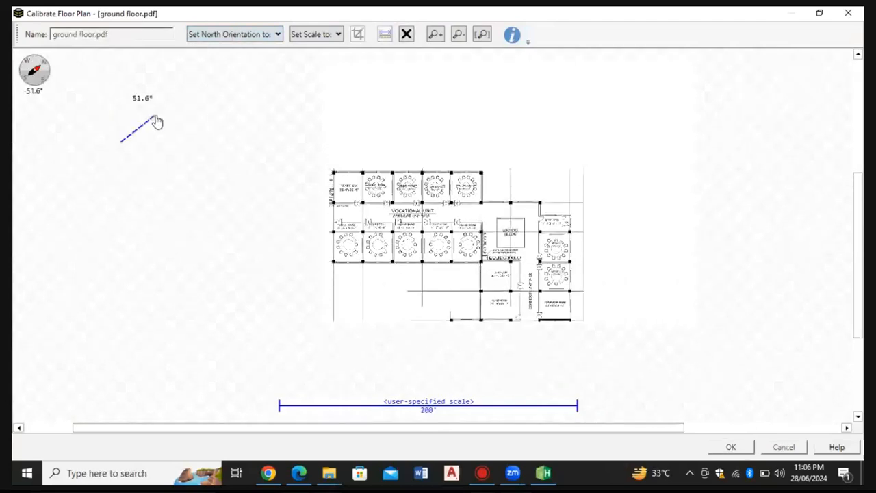
scroll(76, 122, "up", 1)
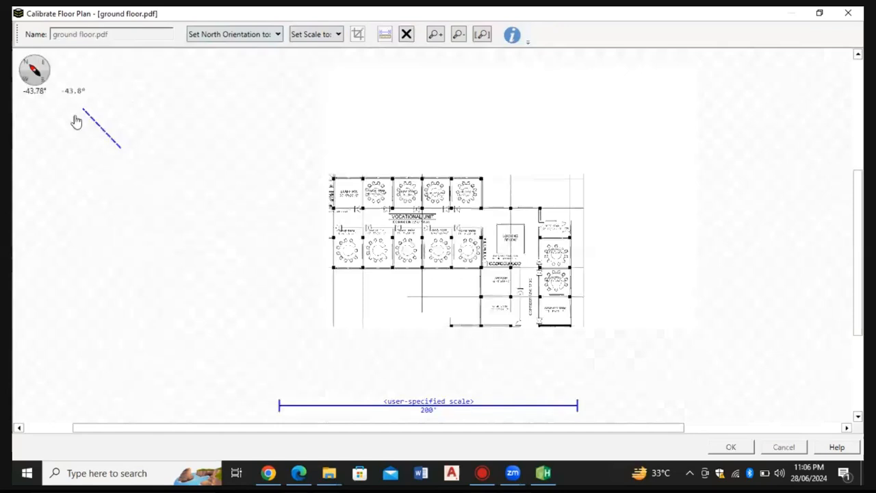
left_click(79, 157)
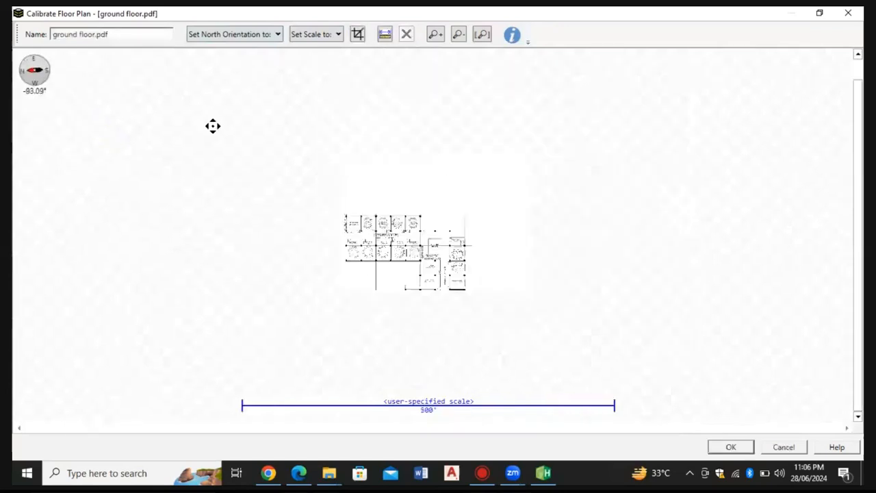
Set the ground floor plan's north orientation to the Left preset and check the rooms on the plan
left_click(228, 36)
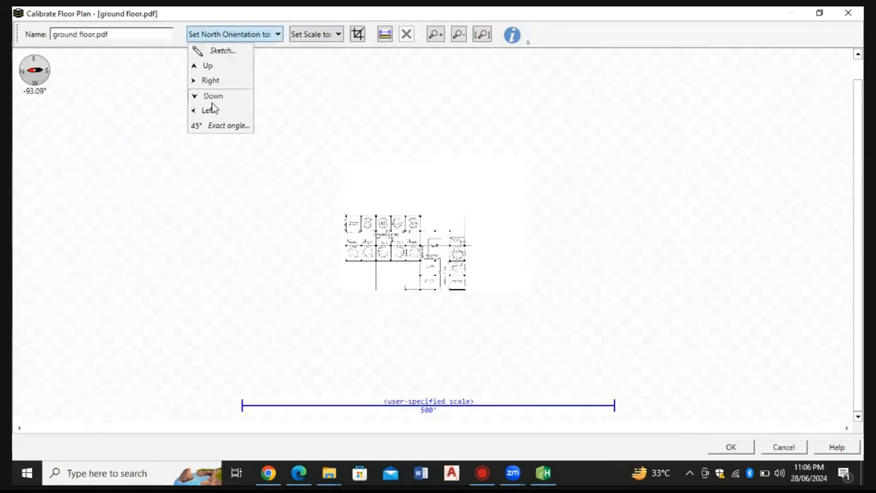
left_click(208, 110)
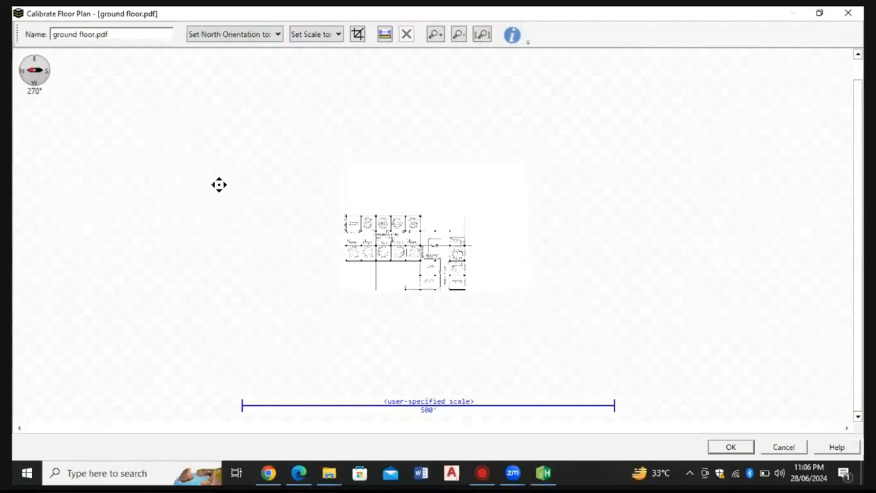
scroll(316, 225, "up", 3)
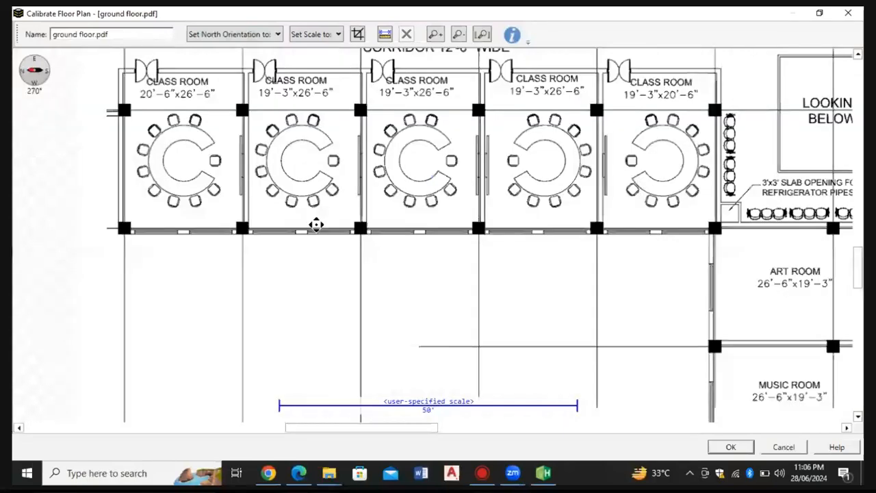
scroll(316, 225, "down", 1)
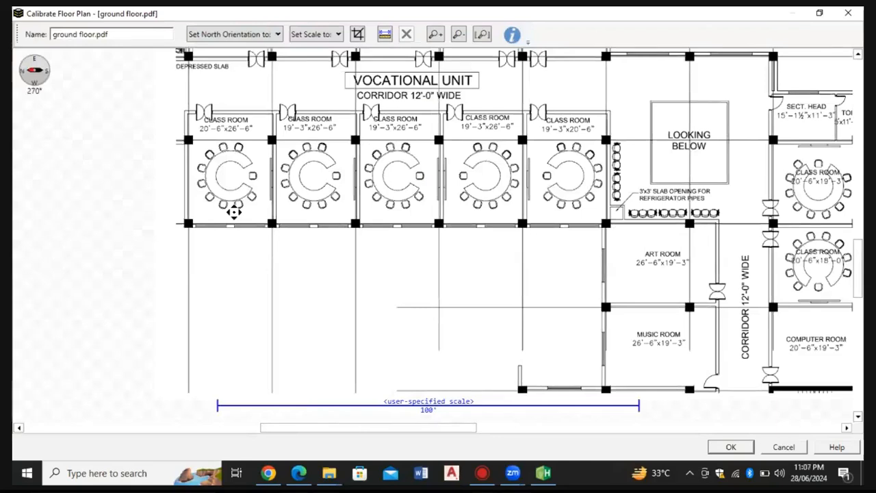
Accept the ground floor plan's calibration after reviewing the drawing, and check its calibration status in the image preview
scroll(231, 209, "down", 2)
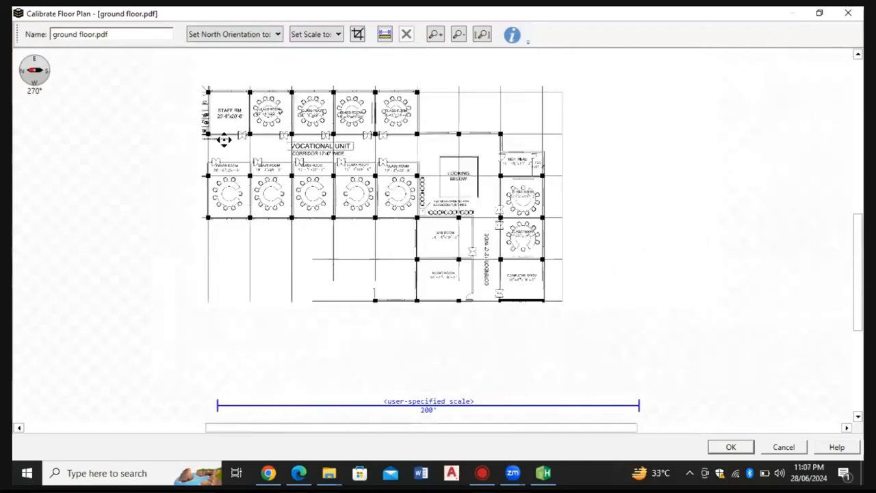
scroll(224, 140, "up", 2)
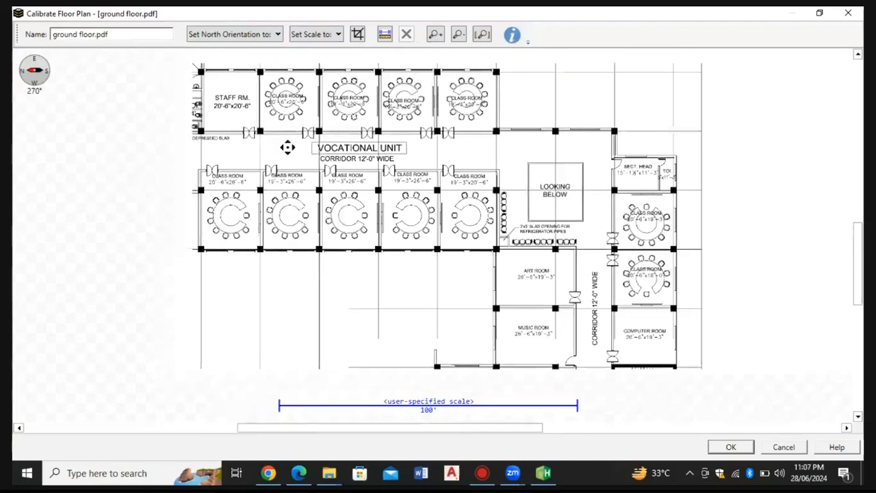
scroll(291, 239, "down", 1)
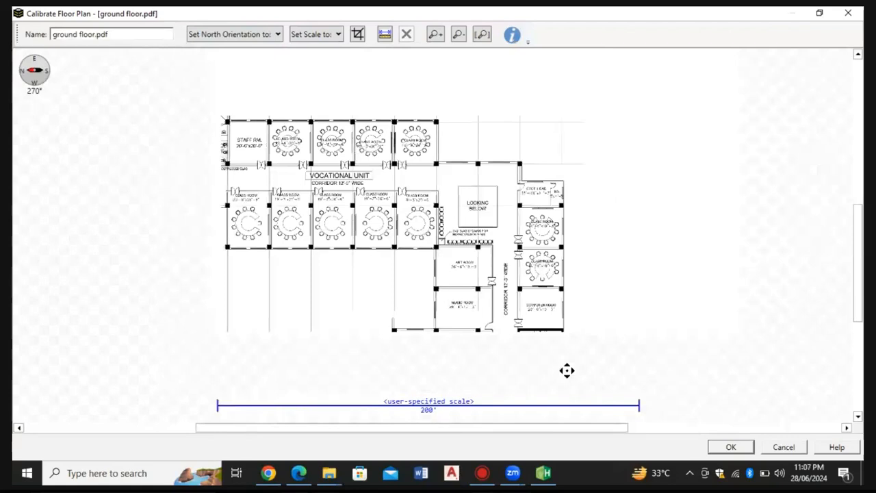
left_click(720, 452)
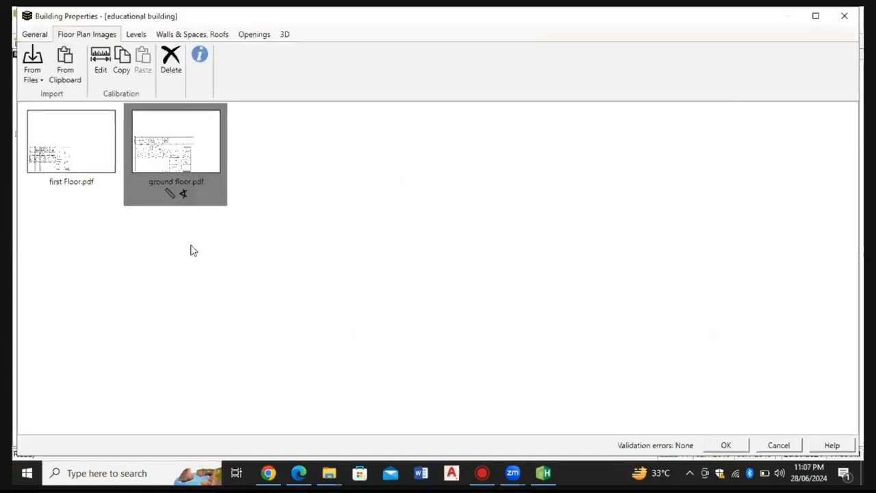
left_click(191, 245)
mouse_move(187, 198)
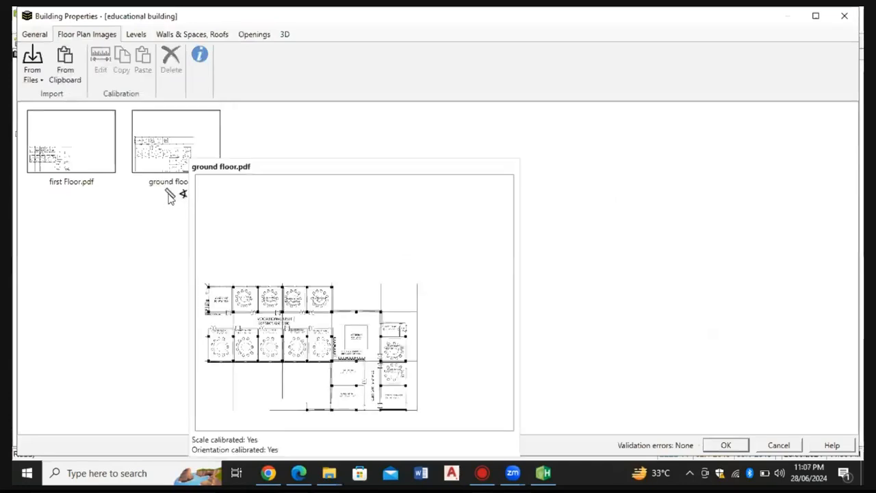
Copy the calibration of ground floor.pdf and paste it onto first Floor.pdf
left_click(167, 142)
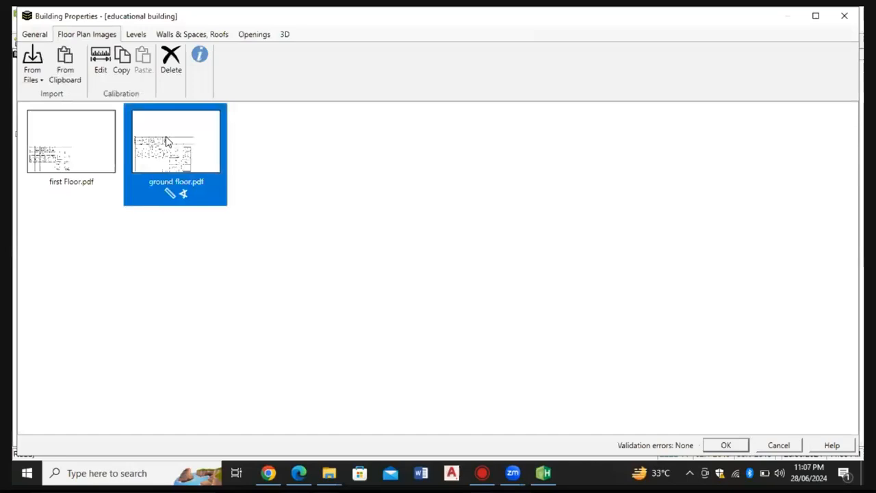
left_click(124, 66)
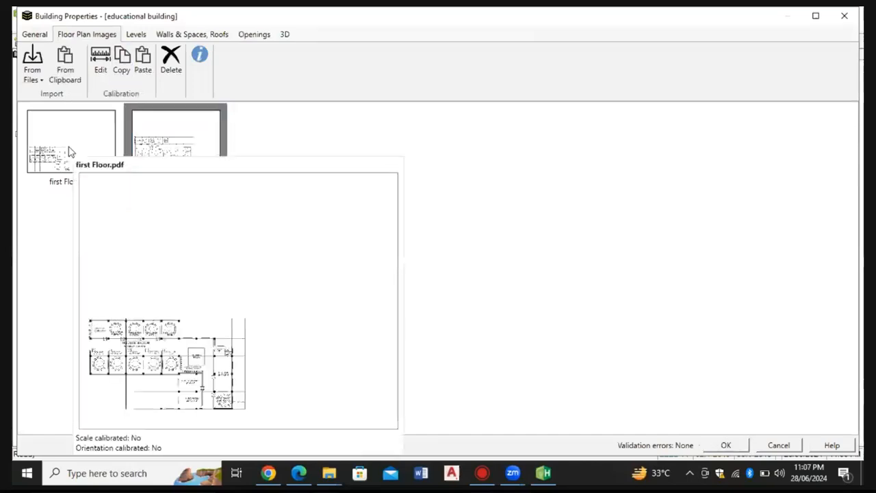
left_click(69, 152)
left_click(144, 60)
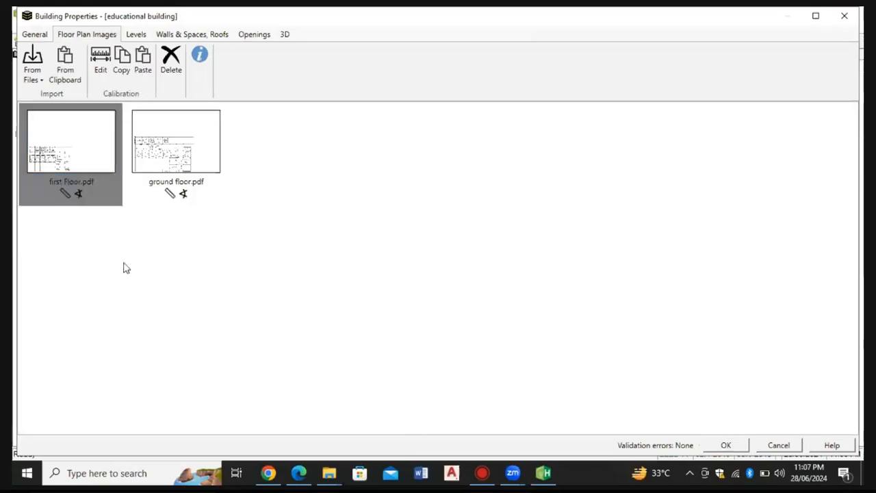
left_click(122, 269)
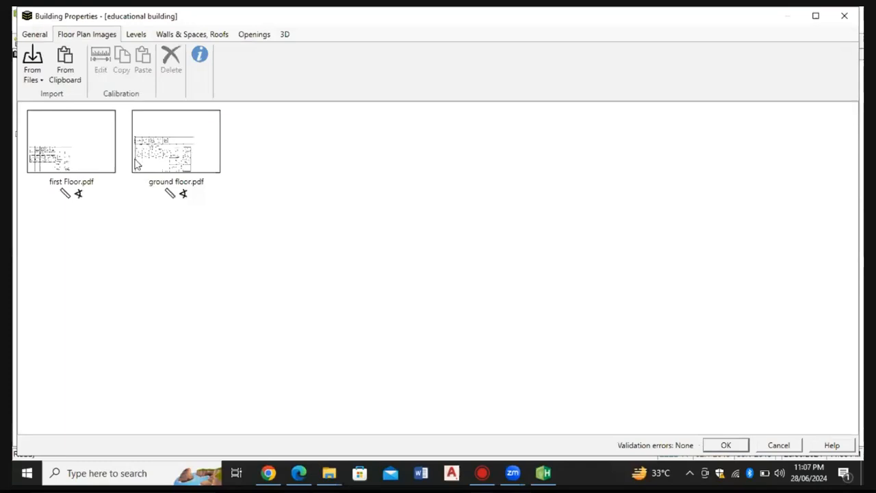
Open the first floor plan's calibration and measure the depth of the 19'-3"x20'-6" classroom beside the slab opening
left_click(67, 157)
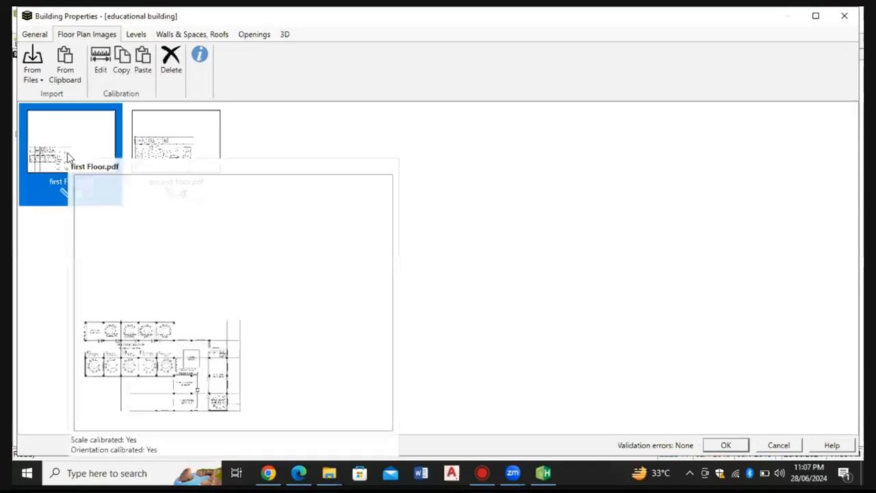
double_click(67, 157)
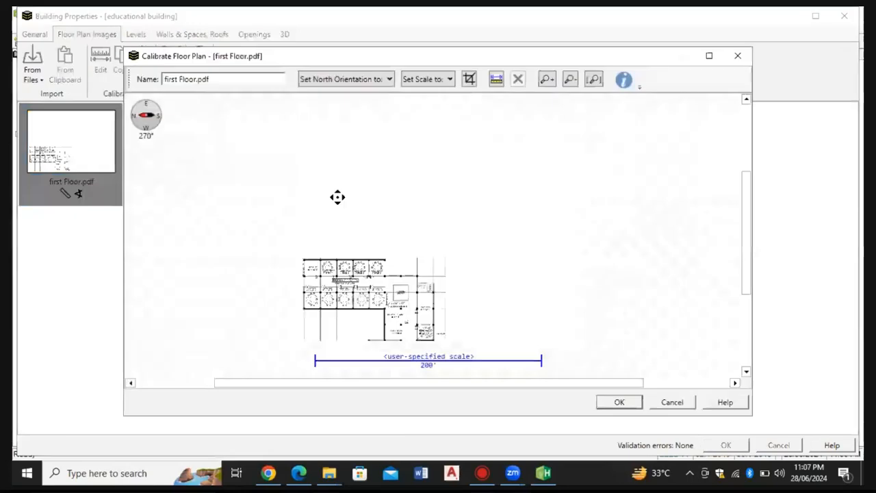
left_click(712, 57)
scroll(356, 263, "up", 2)
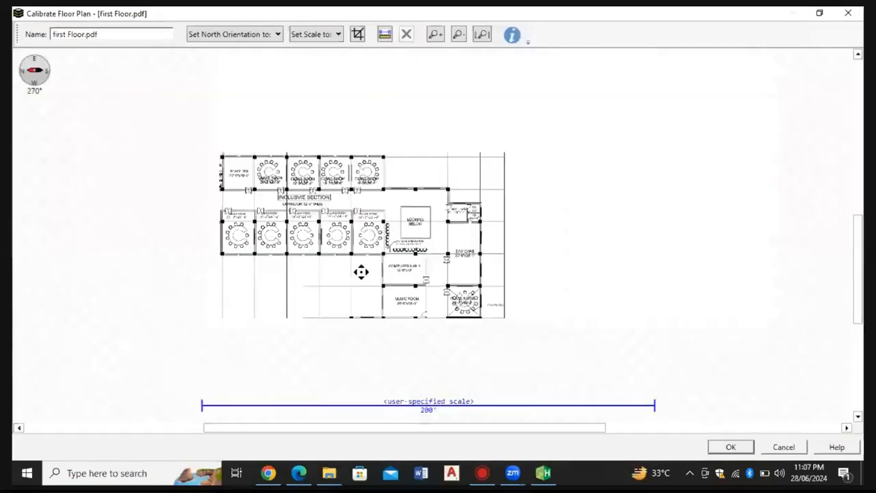
scroll(361, 272, "up", 4)
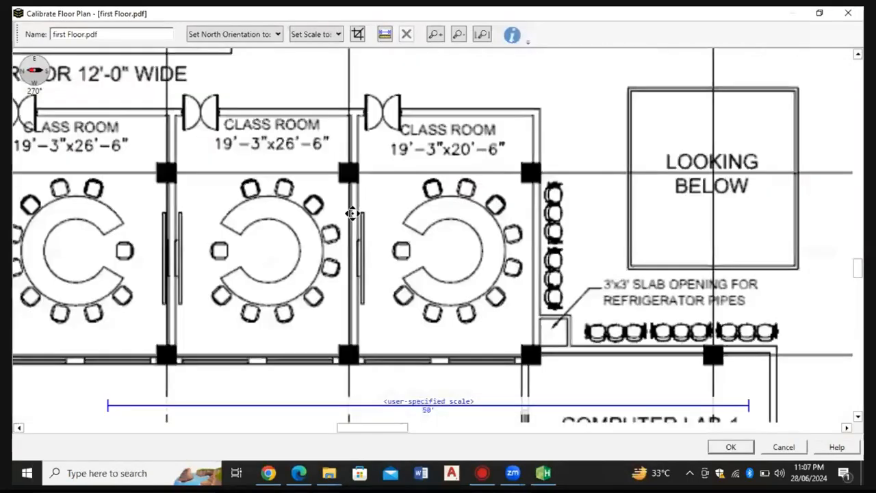
left_click(385, 36)
left_click_drag(509, 118, 514, 350)
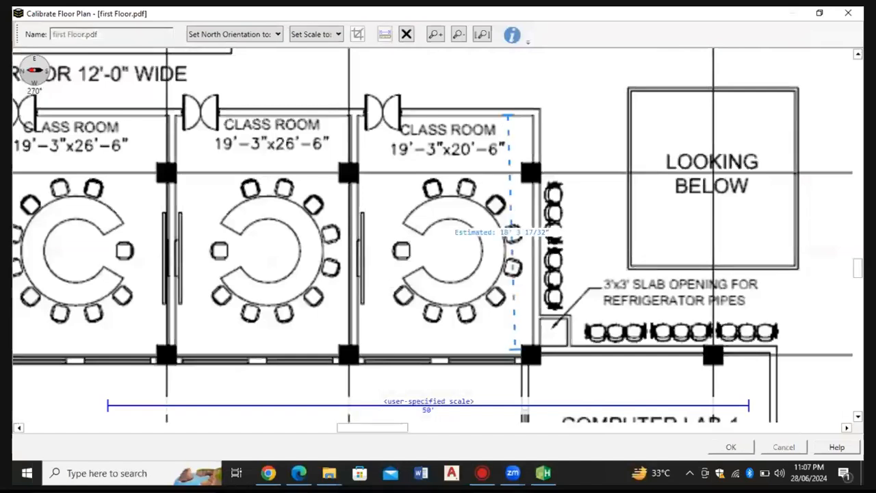
scroll(511, 349, "down", 1)
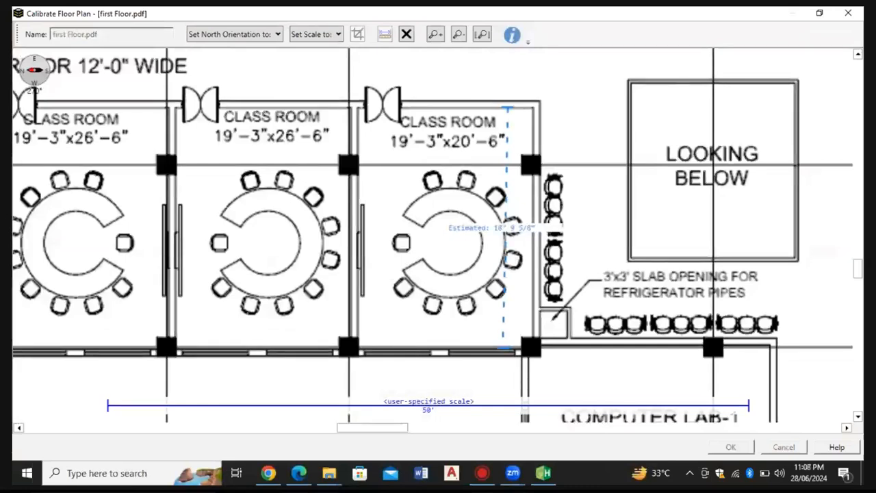
key("Escape")
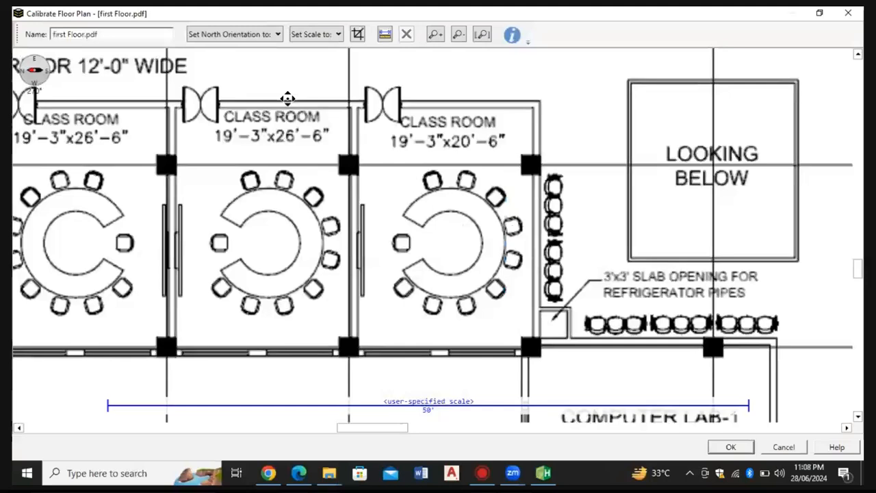
Measure the depth and width of the adjacent 19'-3"x26'-6" classroom on the first floor plan and close its calibration
left_click(386, 34)
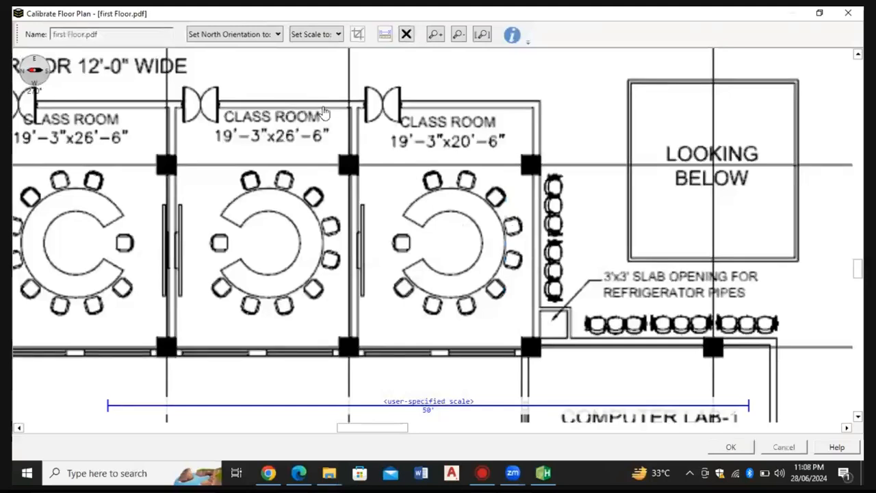
left_click_drag(325, 113, 316, 350)
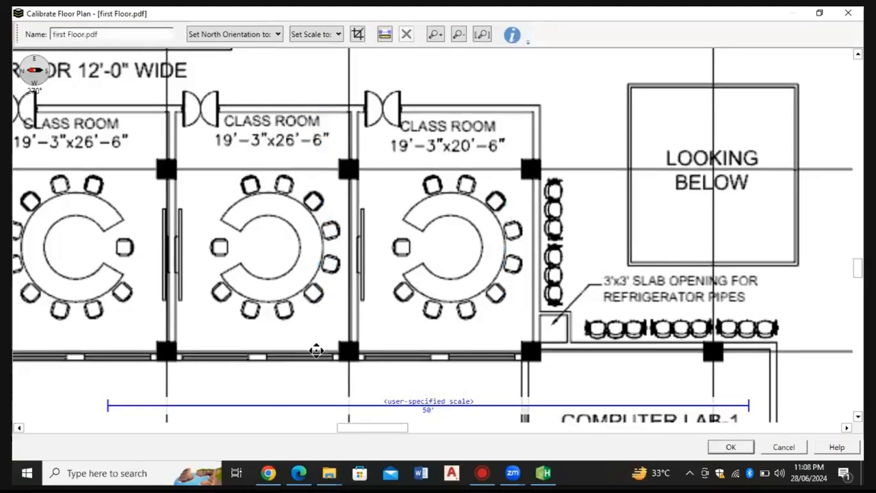
left_click(385, 36)
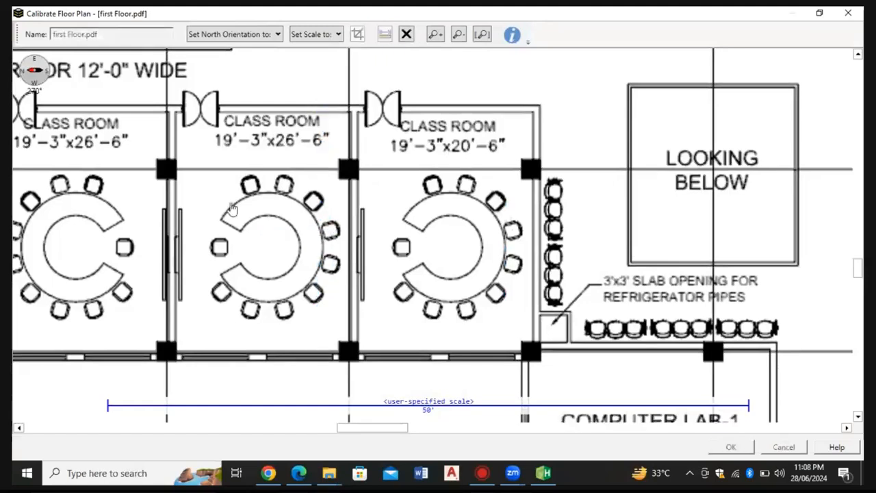
left_click_drag(176, 192, 349, 193)
scroll(352, 196, "down", 1)
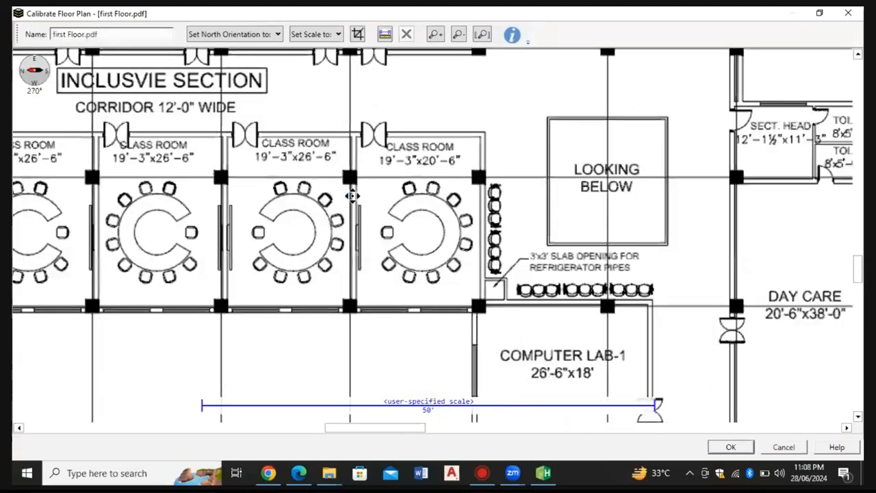
scroll(352, 196, "down", 3)
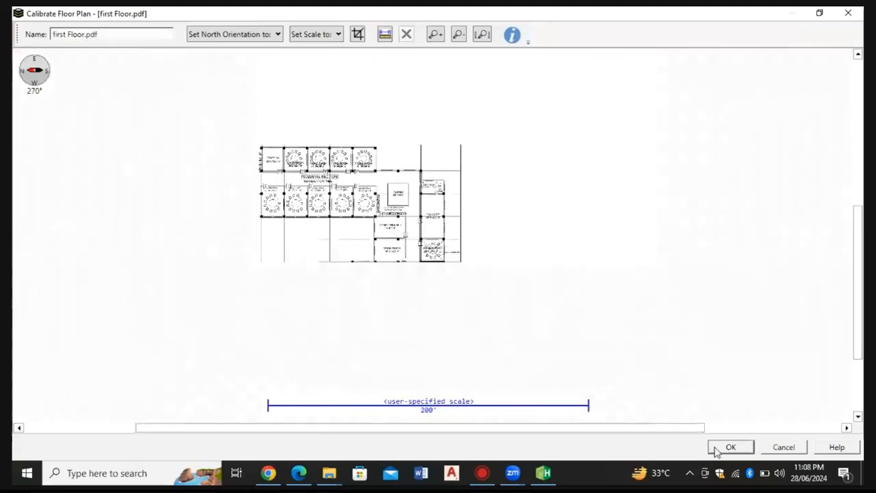
left_click(730, 447)
Open the ground floor plan's calibration, measure the width of a 19'-3"x26'-6" classroom, and close the calibration
double_click(196, 171)
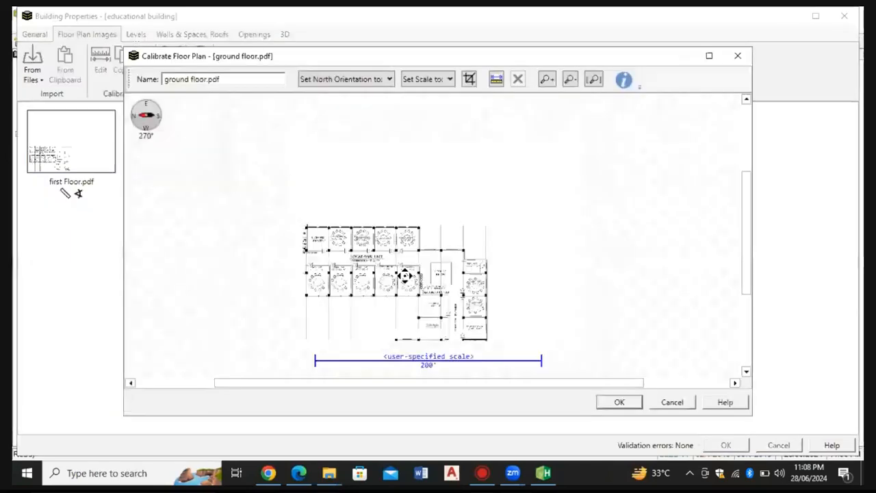
scroll(404, 276, "up", 3)
scroll(369, 264, "up", 2)
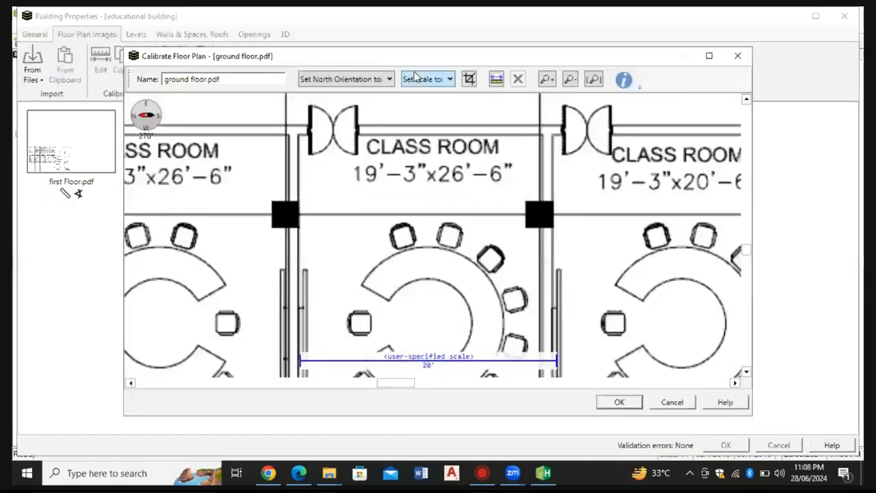
left_click(498, 81)
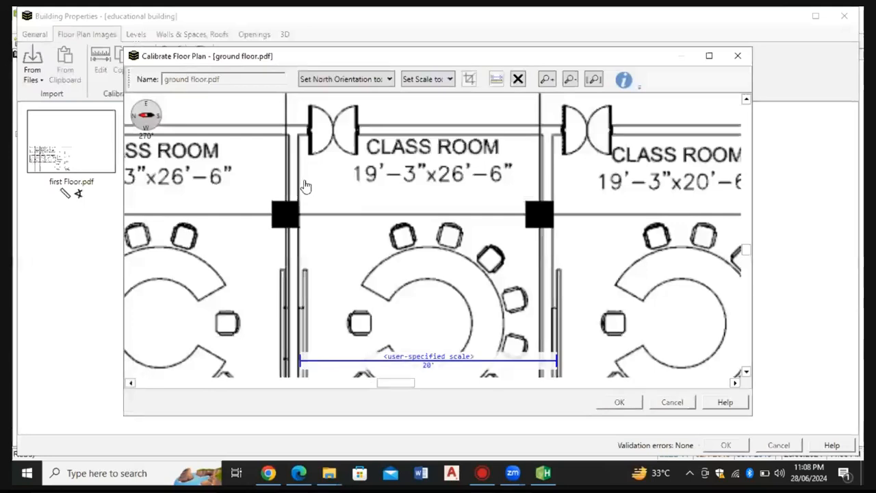
left_click(306, 187)
left_click_drag(300, 180, 542, 179)
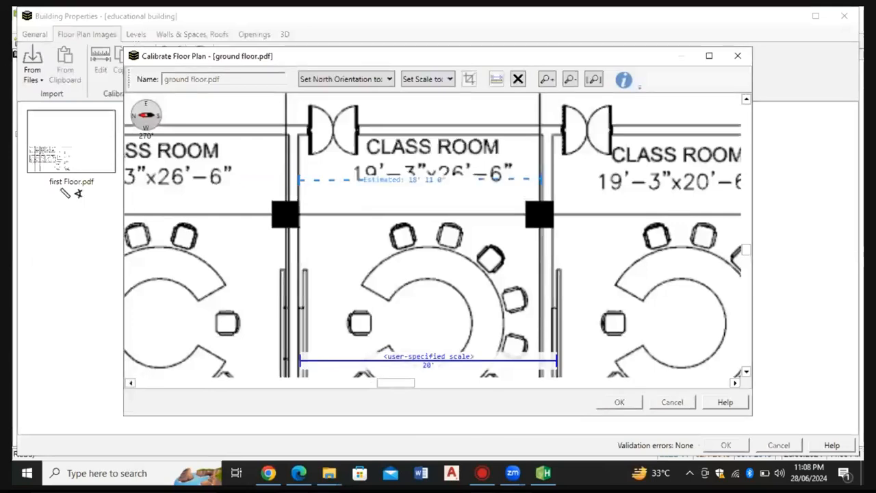
left_click(543, 179)
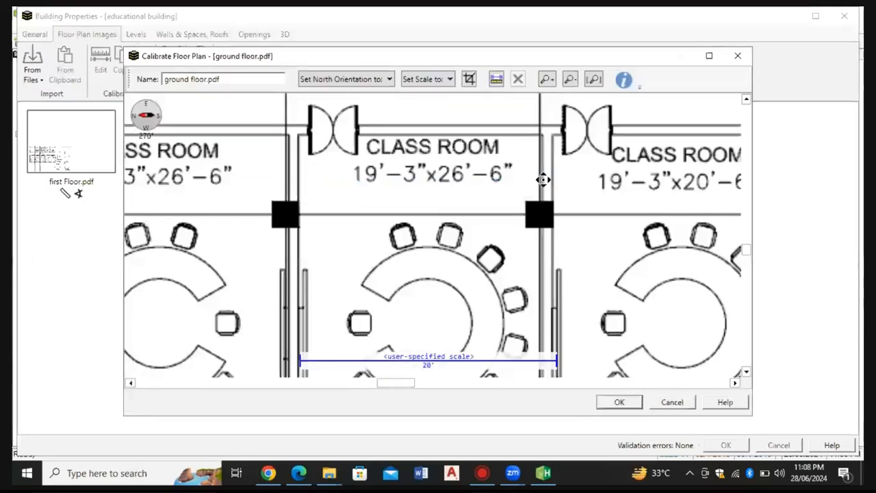
scroll(493, 223, "down", 2)
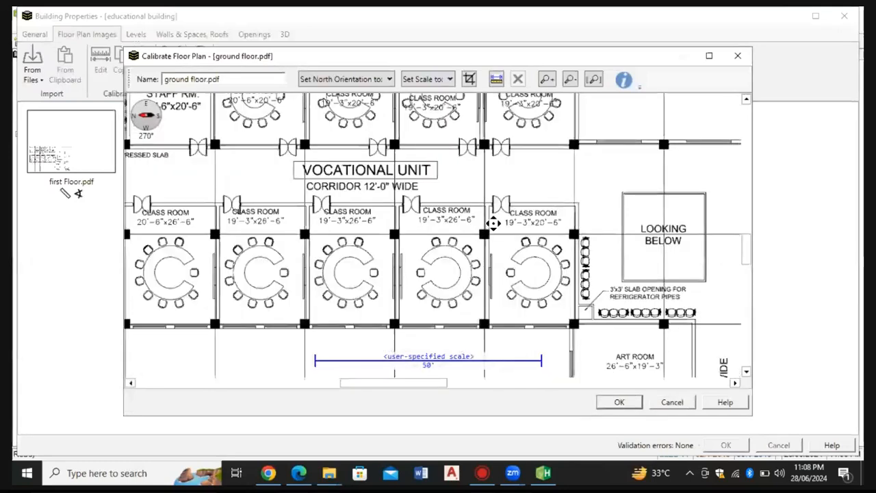
scroll(493, 222, "down", 1)
scroll(482, 272, "up", 1)
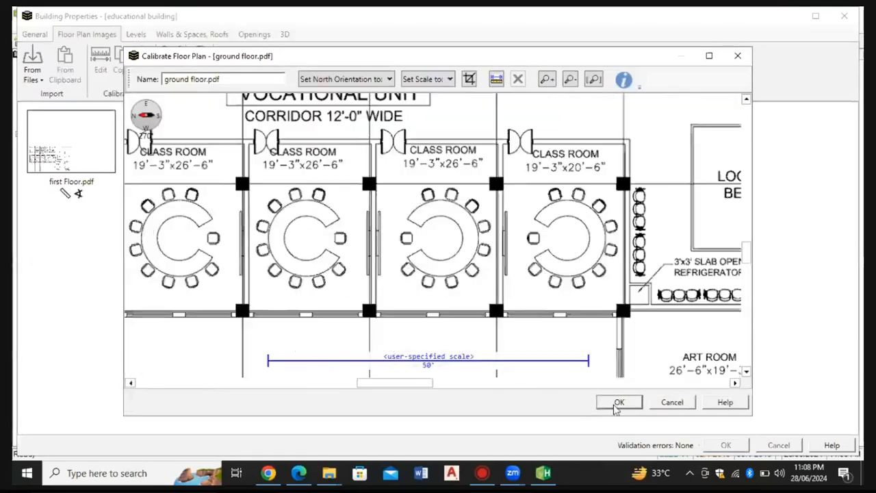
left_click(619, 403)
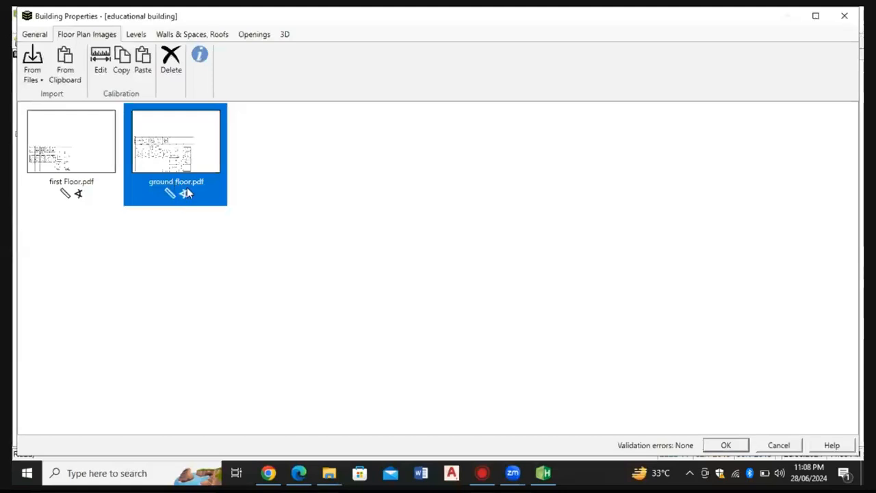
Open the calibration of first Floor.pdf and maximize its window
mouse_move(186, 191)
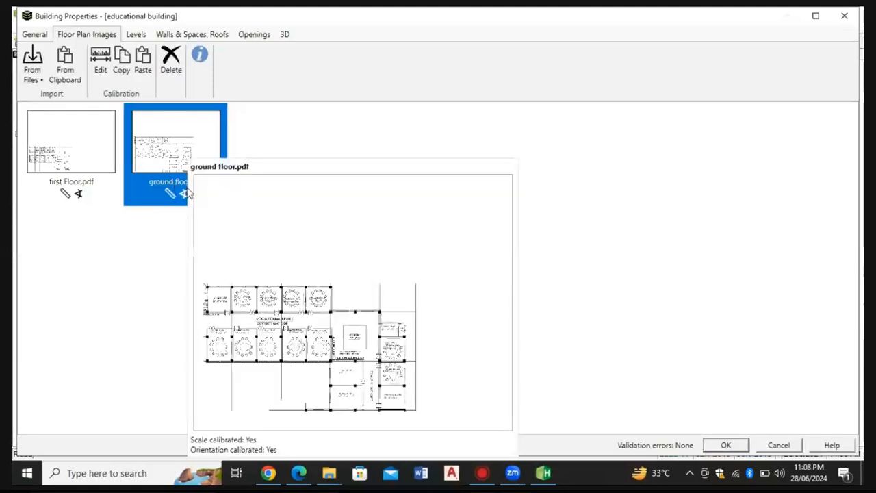
mouse_move(80, 162)
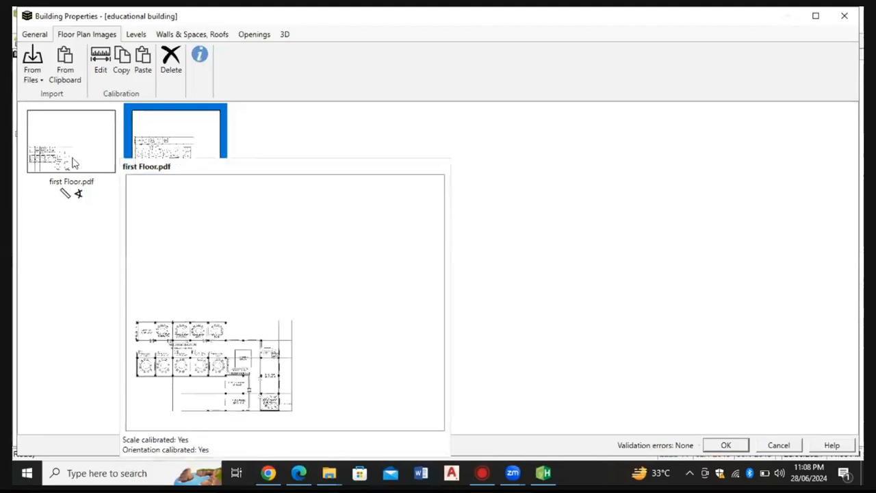
left_click(96, 172)
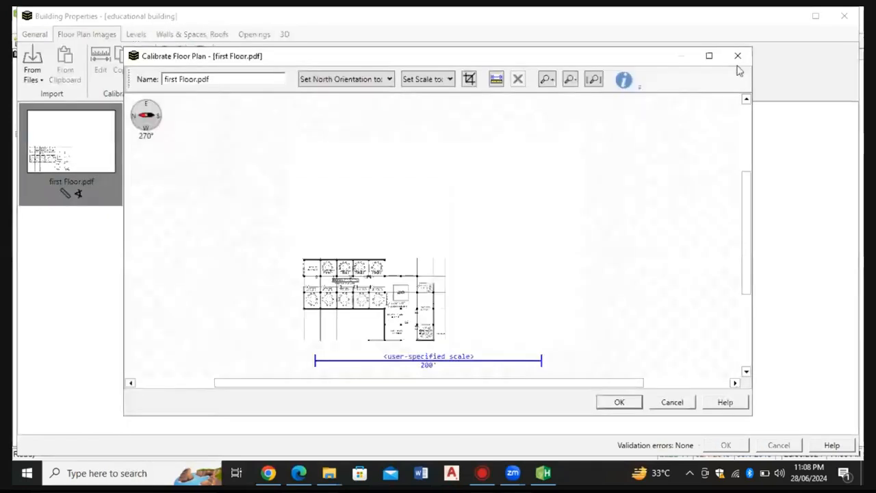
left_click(710, 56)
Recalibrate the first floor scale by sketching across the width of the 19'-3"x26'-6" classroom next to the 19'-3"x20'-6" one, with a length of 19 feet
scroll(342, 254, "up", 4)
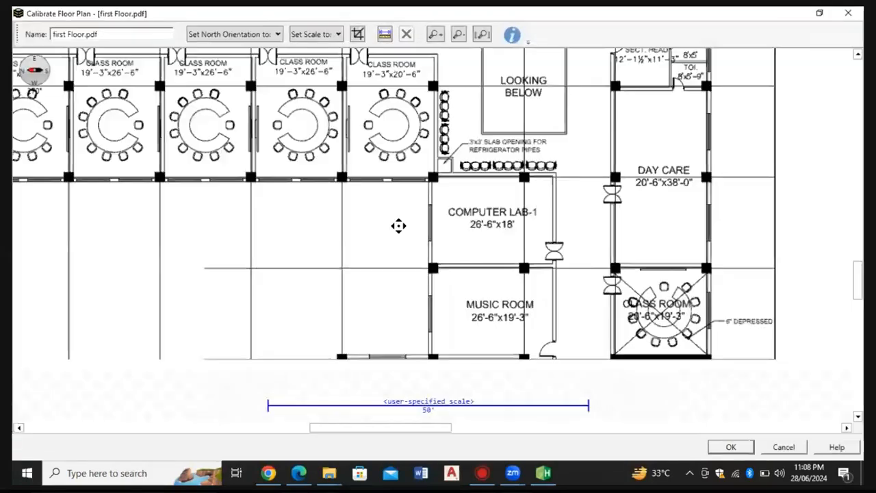
scroll(398, 226, "up", 2)
left_click_drag(281, 157, 316, 179)
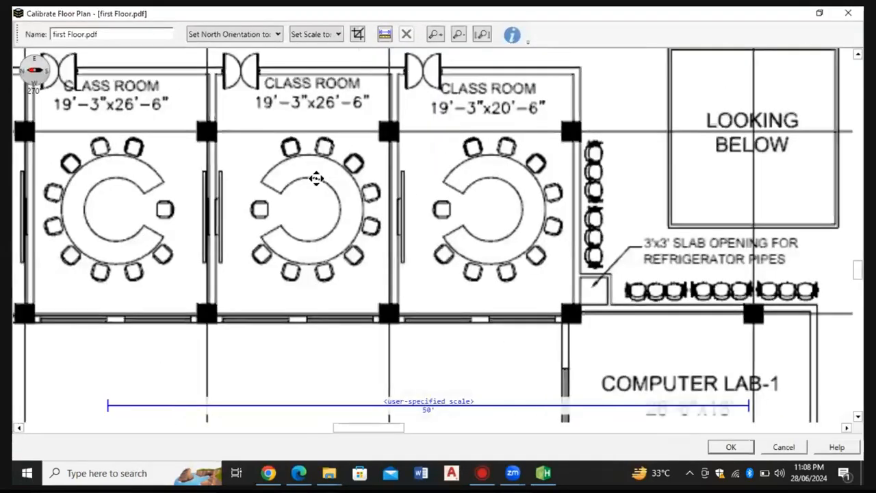
scroll(317, 179, "up", 1)
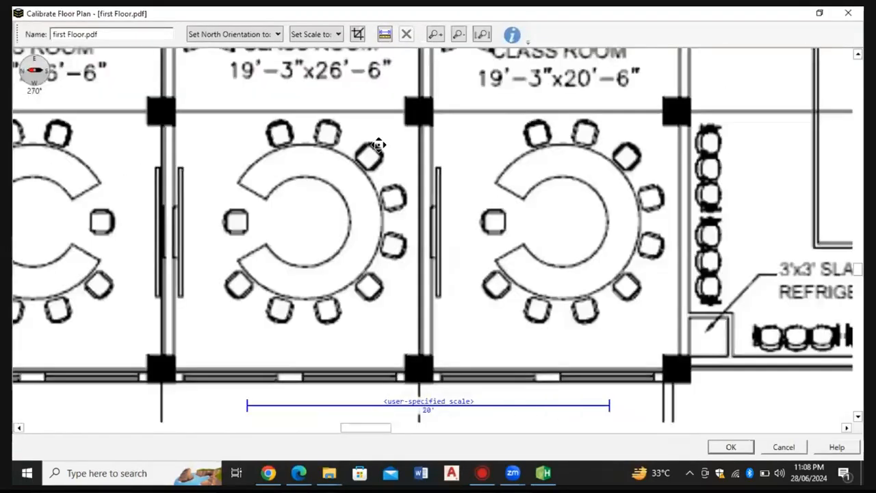
left_click(328, 35)
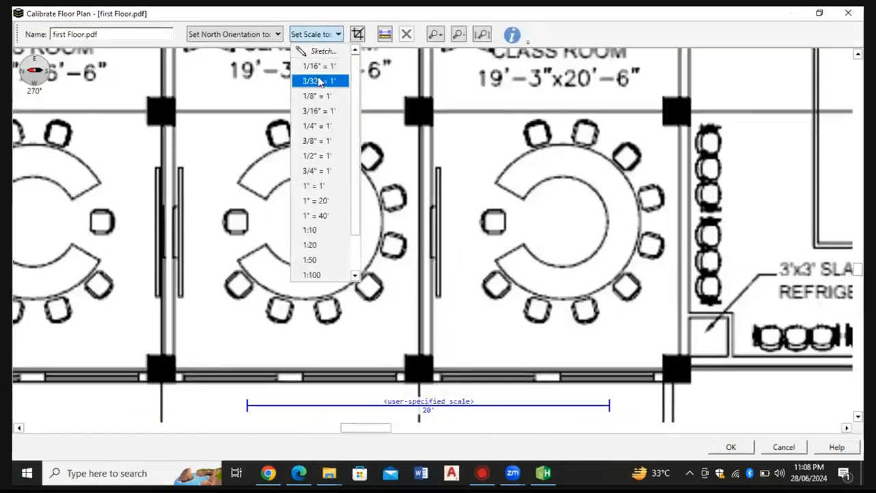
left_click(322, 52)
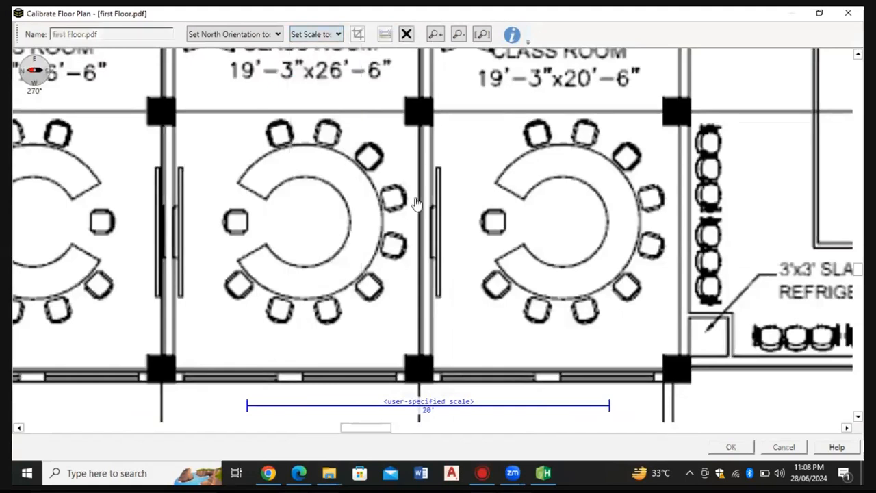
scroll(416, 203, "down", 3)
scroll(335, 137, "up", 3)
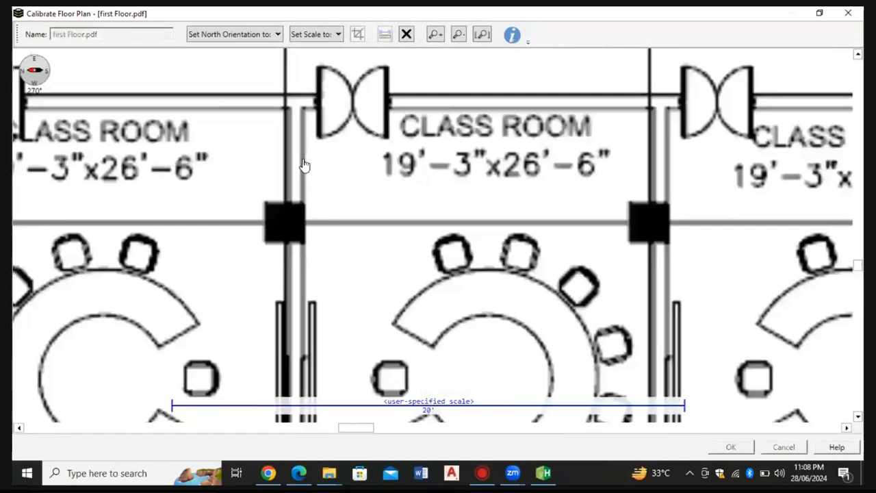
scroll(305, 166, "up", 1)
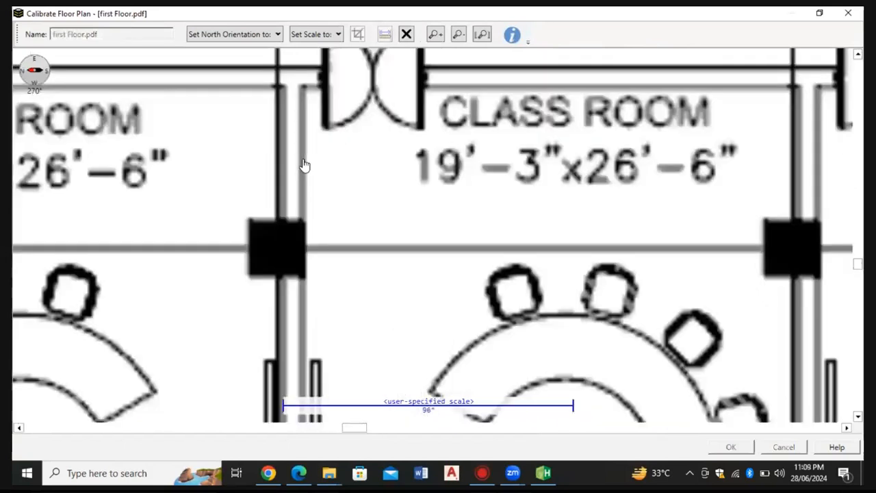
scroll(305, 165, "down", 1)
scroll(304, 160, "down", 1)
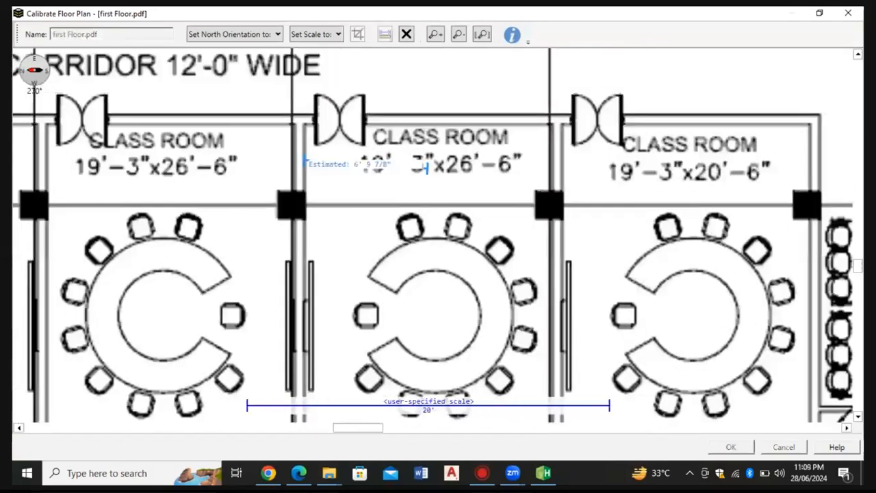
left_click_drag(426, 166, 527, 165)
scroll(549, 161, "up", 1)
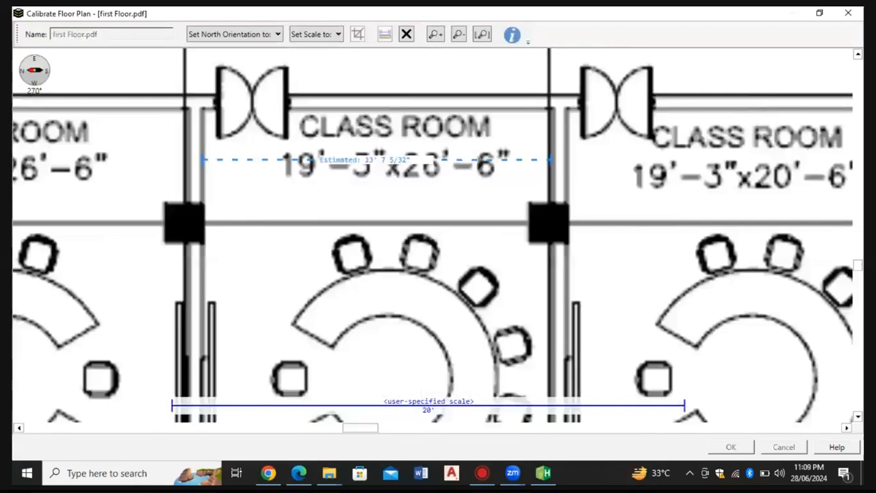
left_click(549, 160)
type("1")
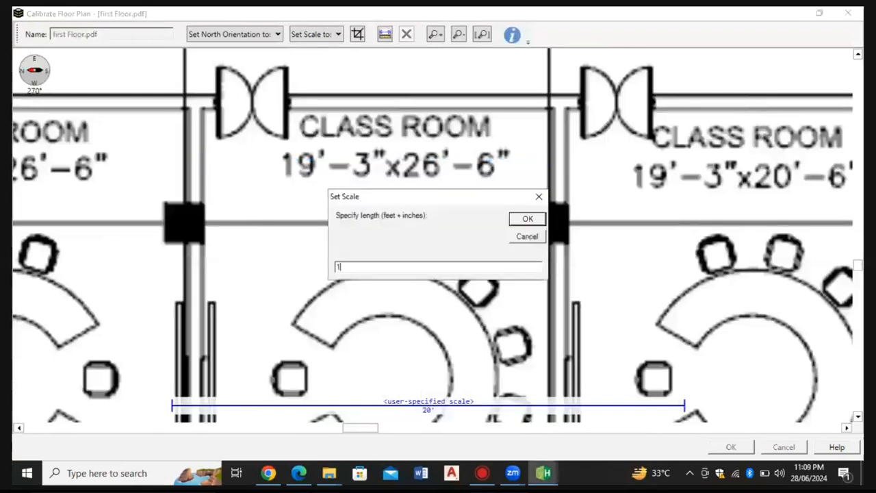
type("9")
left_click(525, 220)
Measure the depth of the 19'-3"x20'-6" classroom beside the slab opening on the first floor plan
scroll(363, 315, "up", 5)
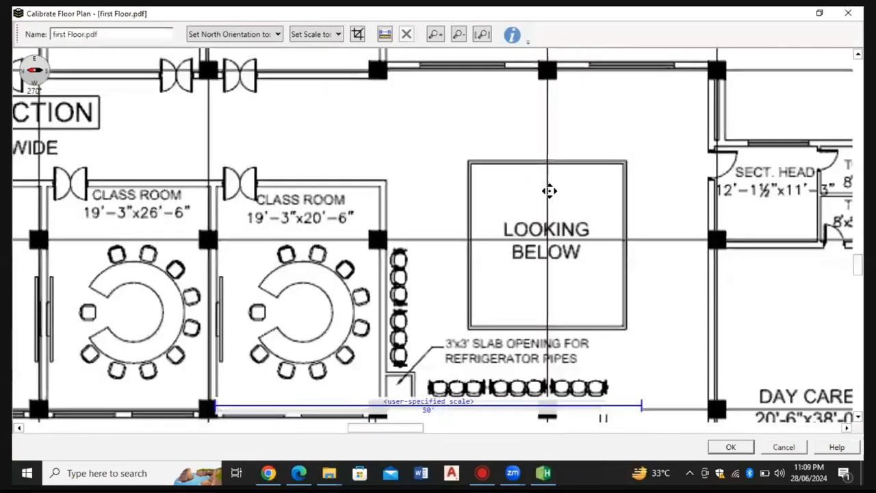
left_click_drag(186, 278, 353, 92)
scroll(353, 92, "up", 1)
left_click(385, 35)
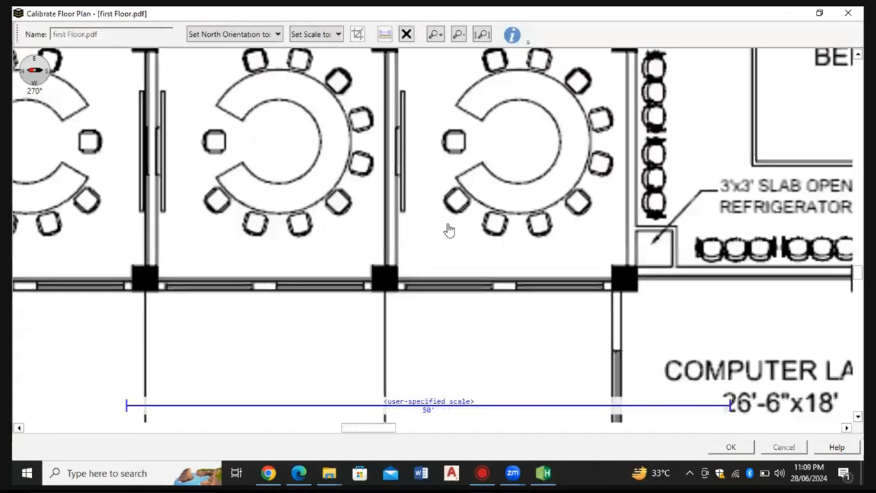
scroll(522, 123, "down", 1)
scroll(523, 61, "up", 1)
left_click_drag(513, 96, 521, 176)
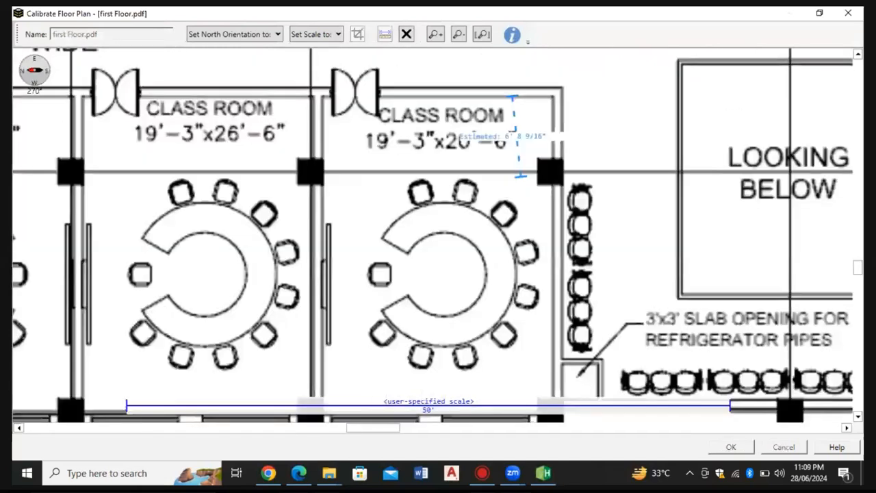
scroll(525, 295, "down", 2)
scroll(523, 326, "up", 2)
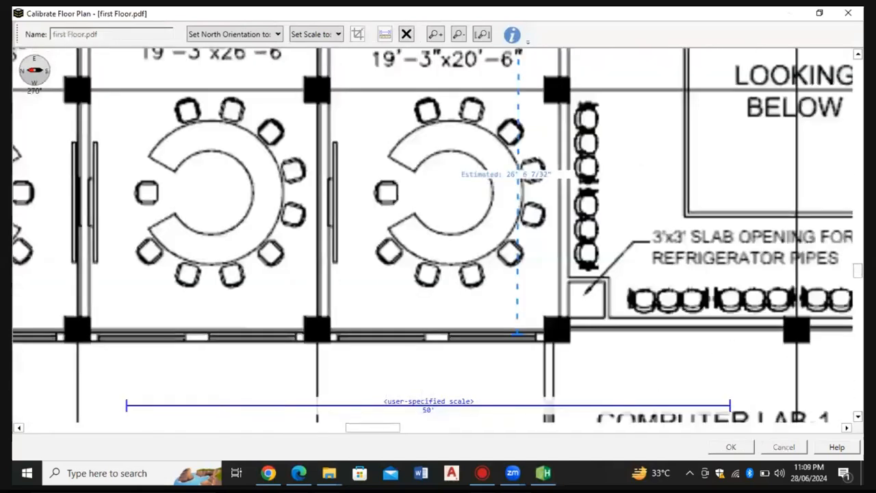
key("Escape")
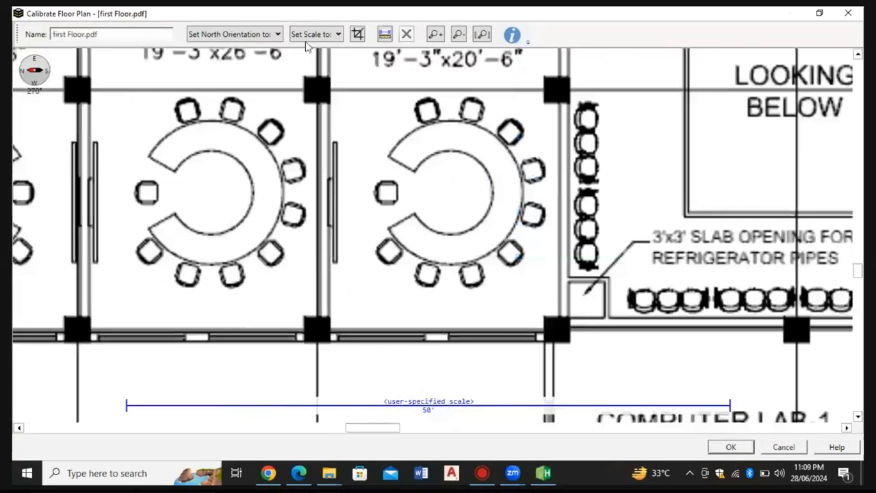
Measure the width of the 19'-3"x20'-6" classroom and accept the first floor plan's calibration
left_click(386, 34)
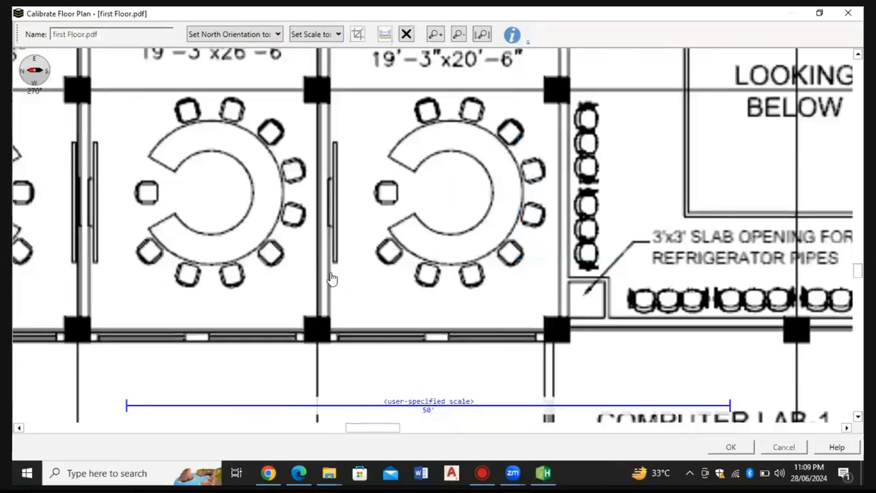
left_click(332, 274)
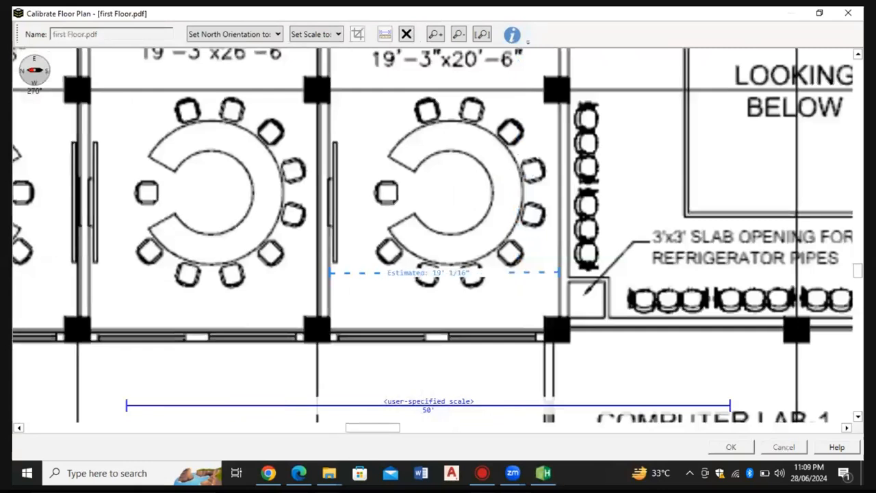
left_click(560, 273)
scroll(459, 207, "down", 5)
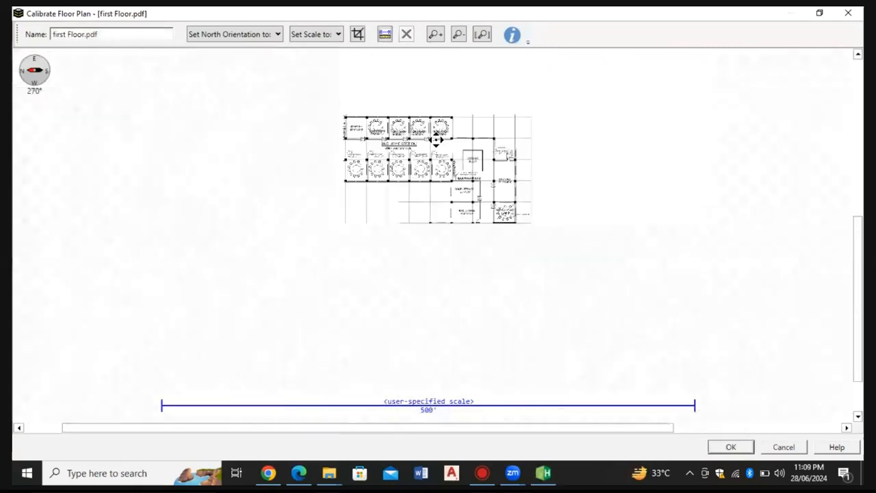
scroll(436, 141, "up", 3)
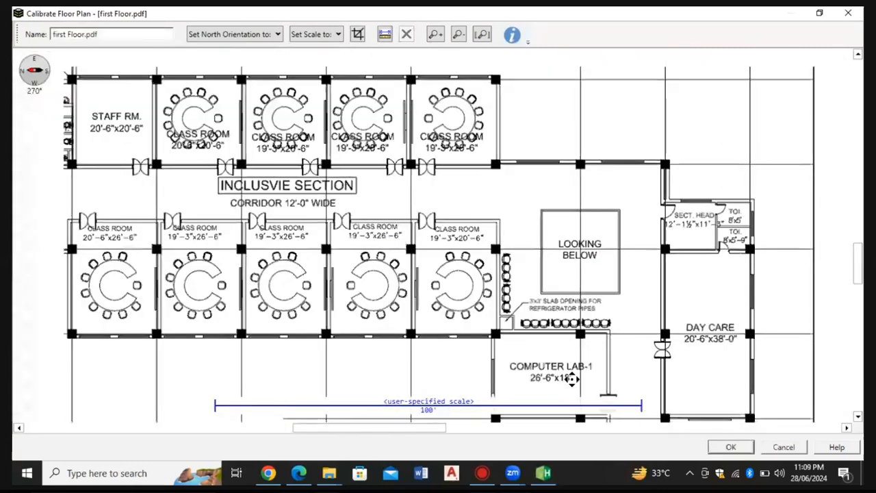
left_click(730, 447)
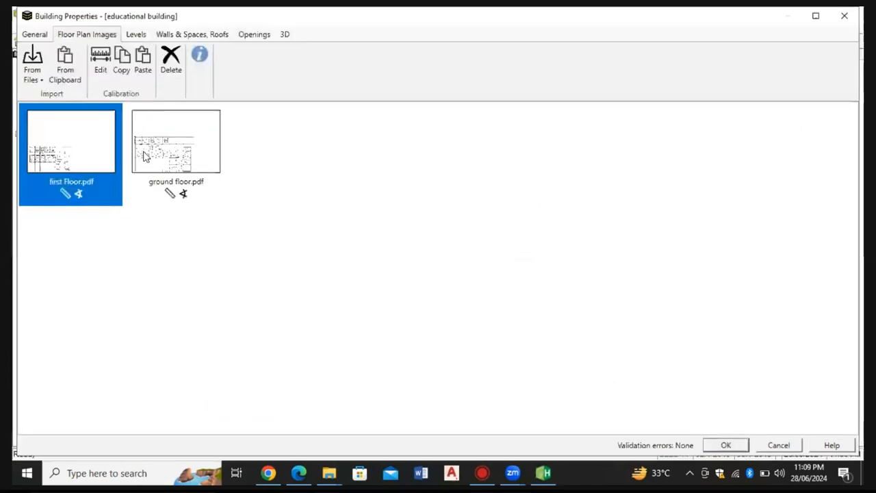
Open the calibration of ground floor.pdf, measure the width of the middle 19'-3"x26'-6" classroom, and accept the calibration
double_click(168, 155)
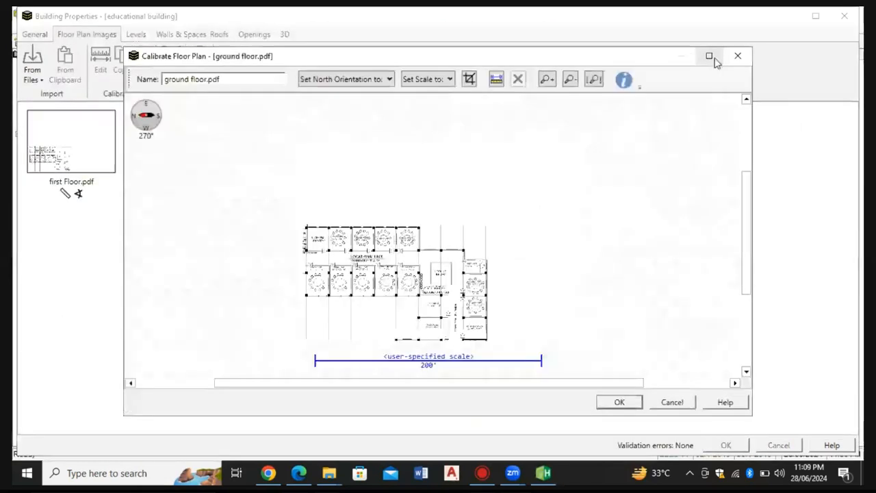
left_click(710, 56)
scroll(331, 248, "up", 5)
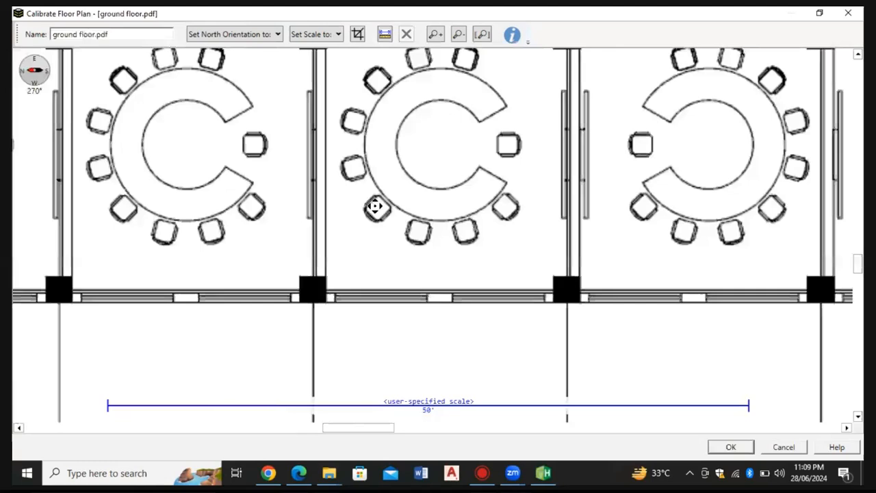
scroll(376, 207, "down", 4)
left_click(385, 35)
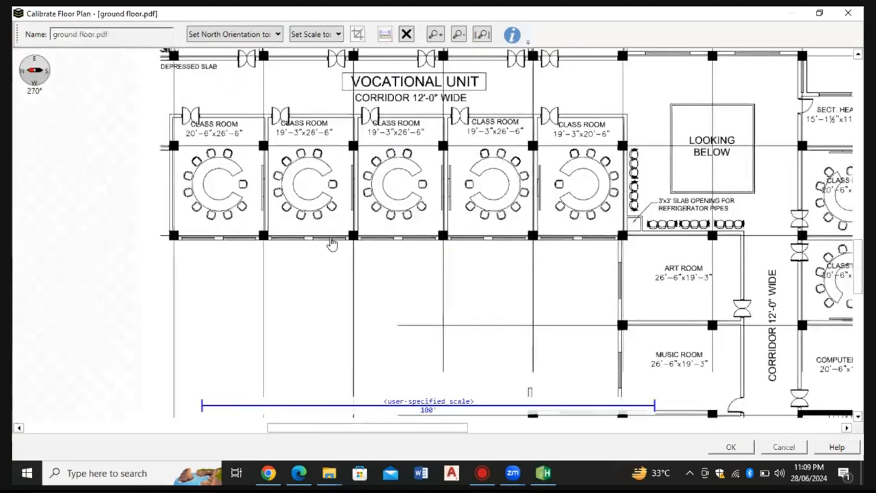
scroll(331, 244, "up", 5)
scroll(426, 196, "down", 3)
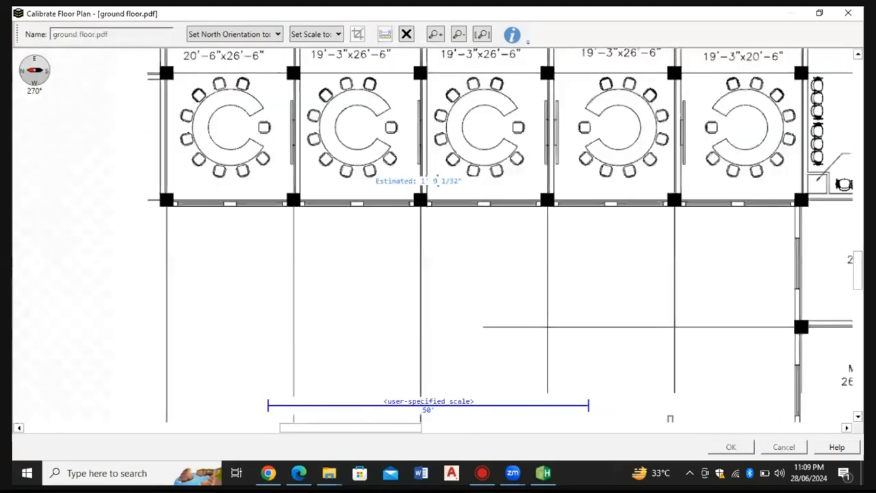
left_click_drag(438, 181, 549, 180)
scroll(550, 180, "down", 1)
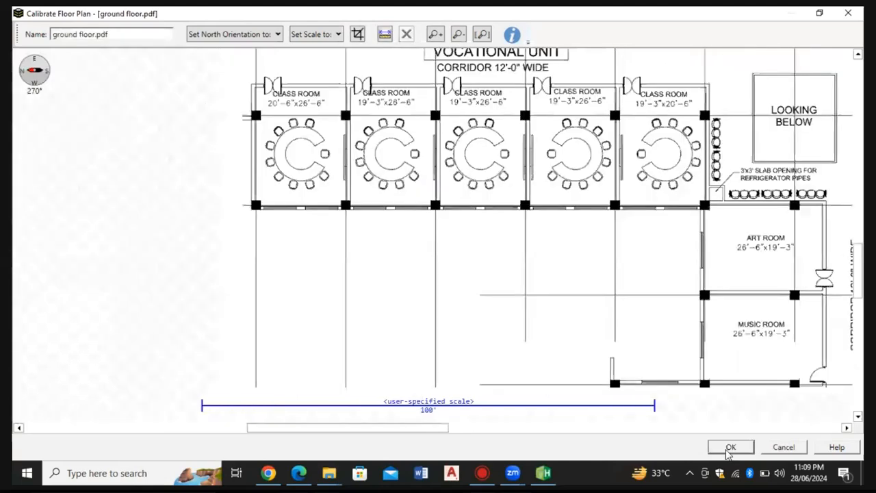
left_click(730, 448)
Assign ground floor.pdf as the floor plan of Level 1
left_click(105, 189)
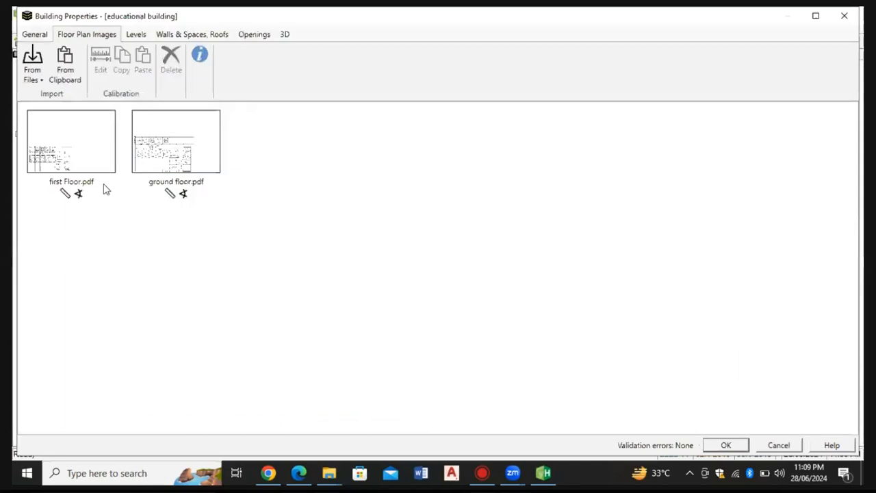
left_click(82, 33)
mouse_move(152, 186)
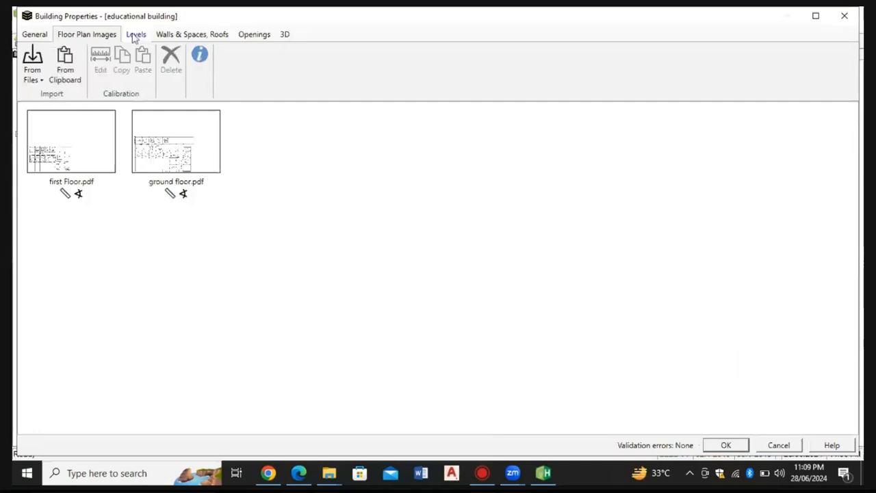
left_click(135, 35)
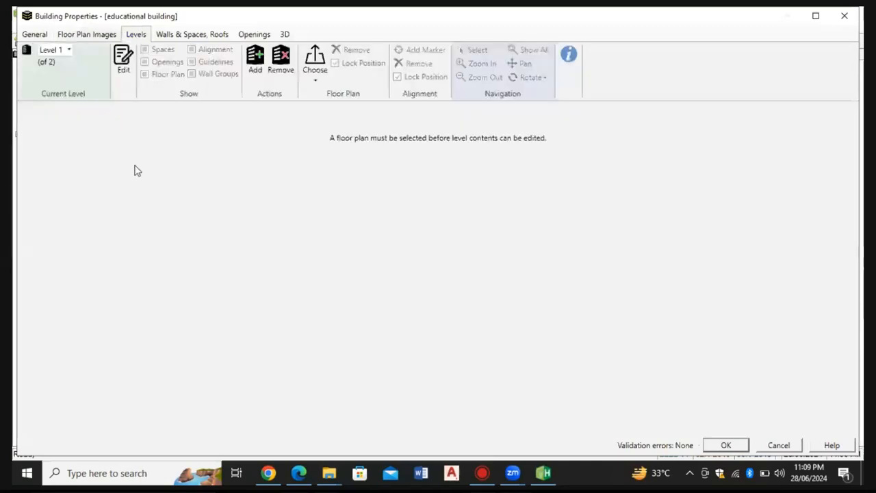
left_click(69, 50)
left_click(70, 52)
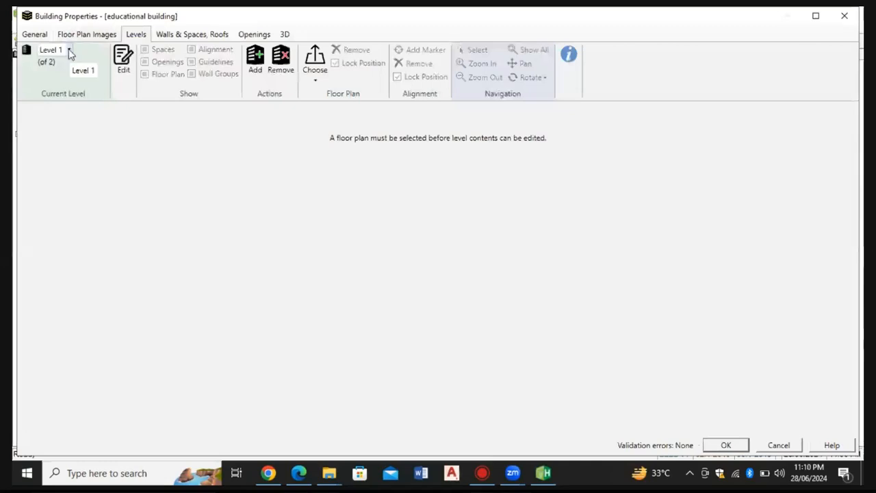
left_click(60, 55)
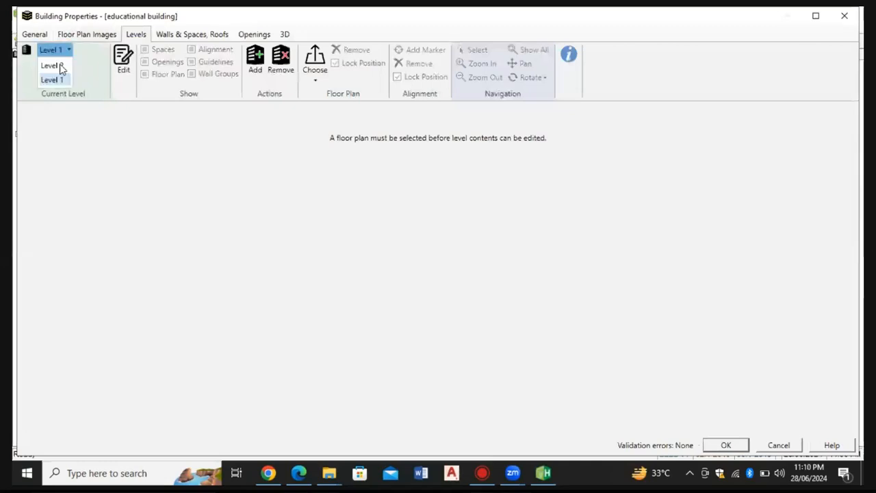
left_click(149, 127)
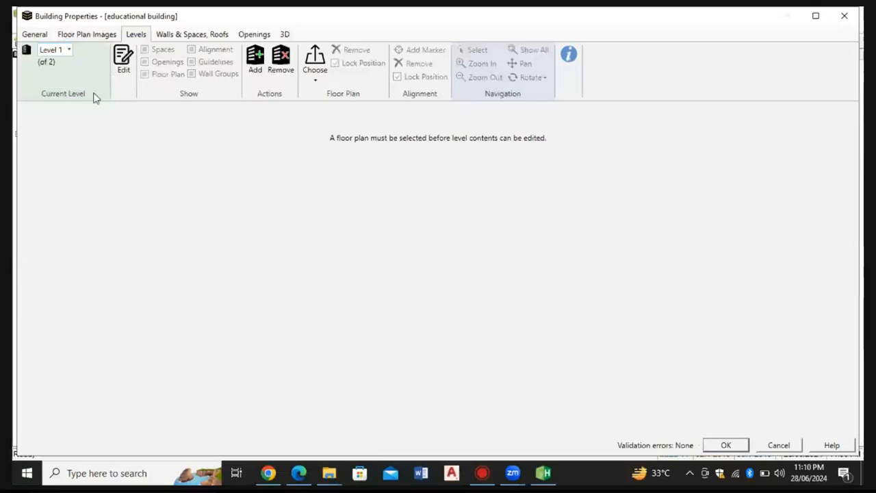
left_click(316, 71)
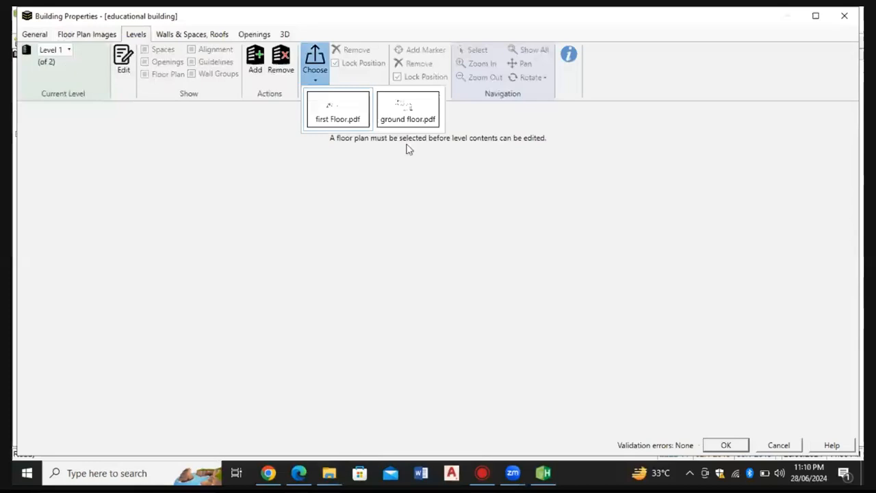
left_click(409, 119)
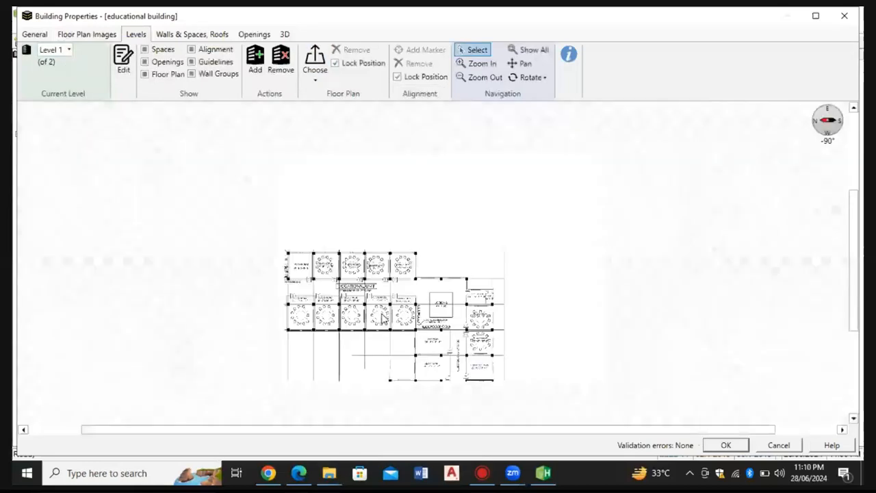
Place an alignment marker on Level 1 at the outer corridor-side corner of the 19'-3"x20'-6" classroom beside the looking-below opening, and lock marker and floor plan
scroll(363, 320, "up", 5)
scroll(497, 216, "down", 1)
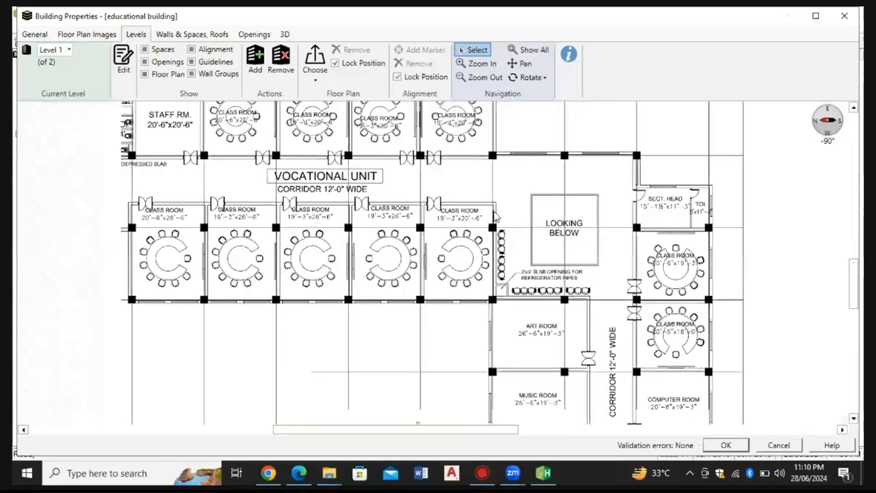
scroll(497, 217, "up", 2)
scroll(424, 210, "up", 2)
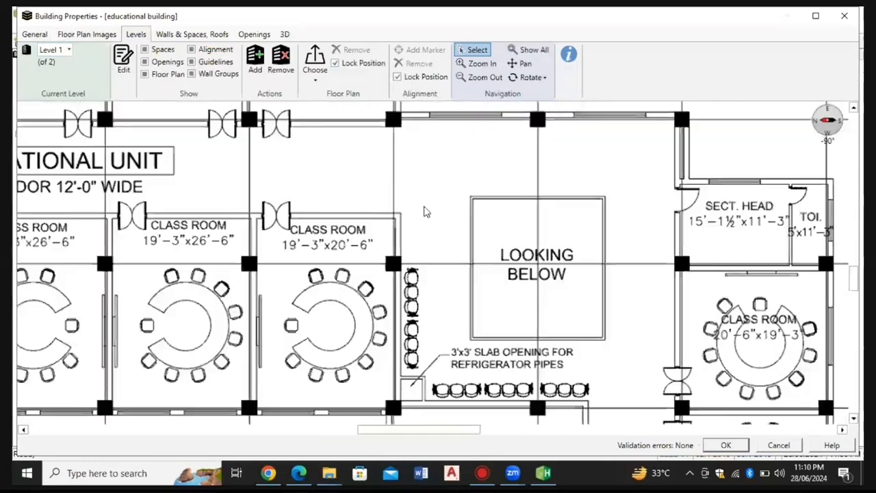
scroll(403, 205, "down", 2)
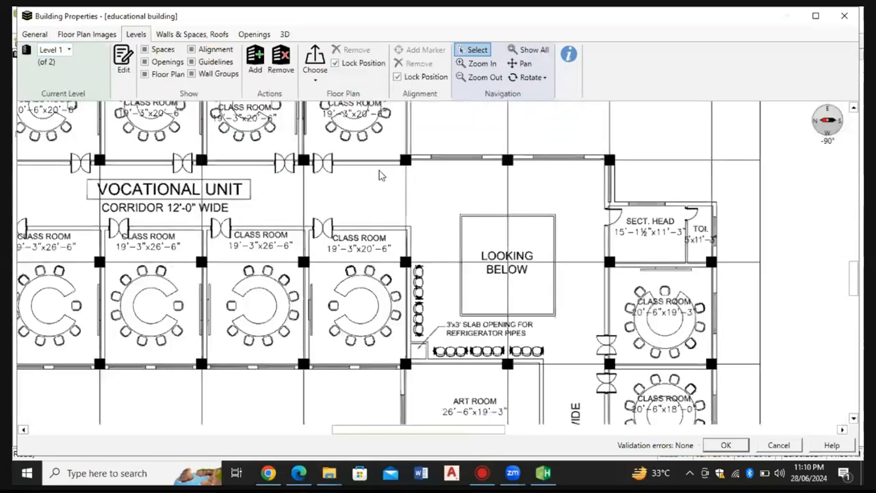
scroll(397, 202, "up", 4)
scroll(424, 264, "up", 3)
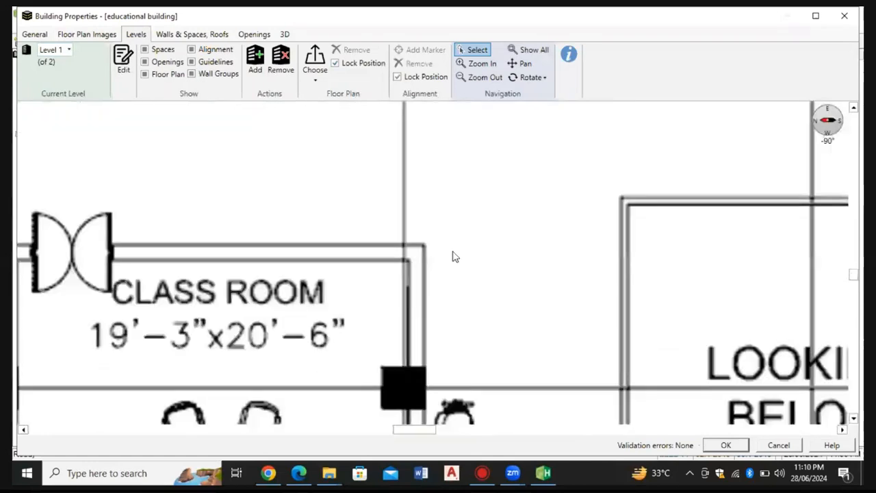
left_click(399, 78)
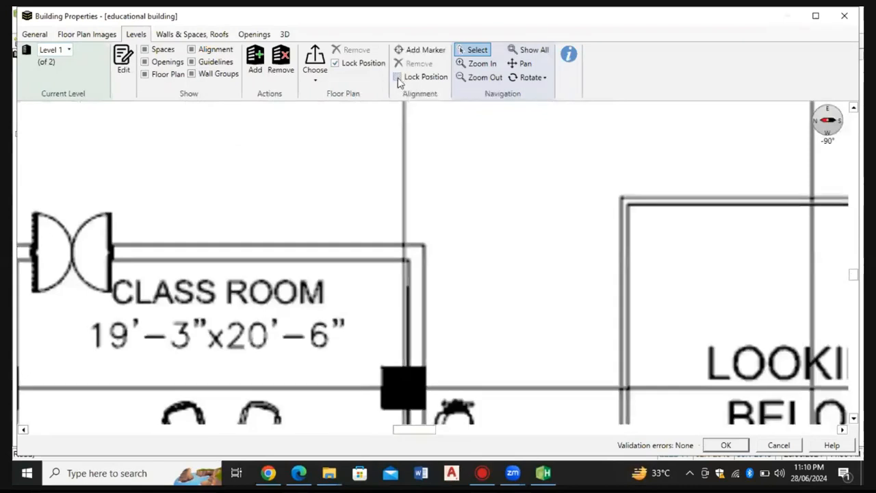
left_click(343, 69)
left_click(424, 54)
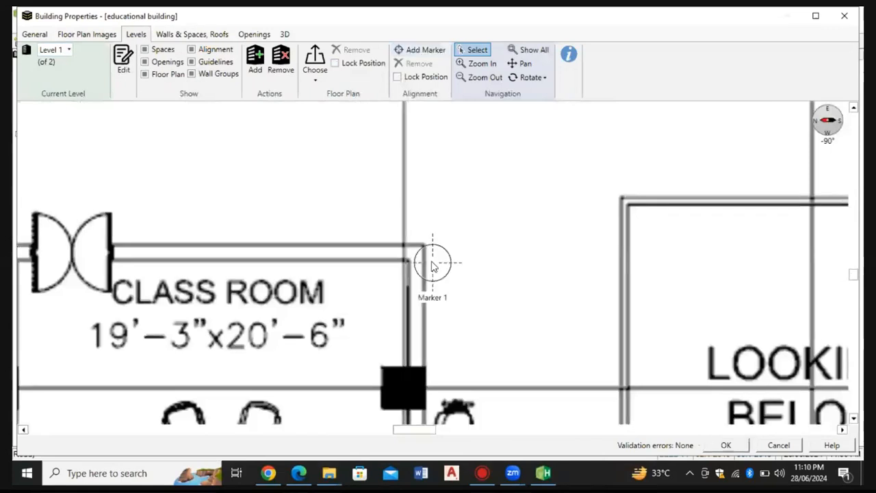
left_click_drag(433, 267, 423, 248)
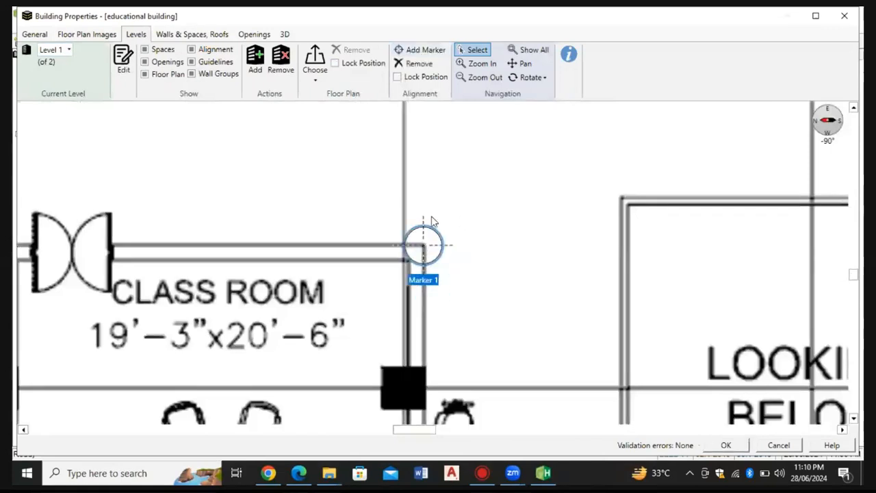
left_click(453, 249)
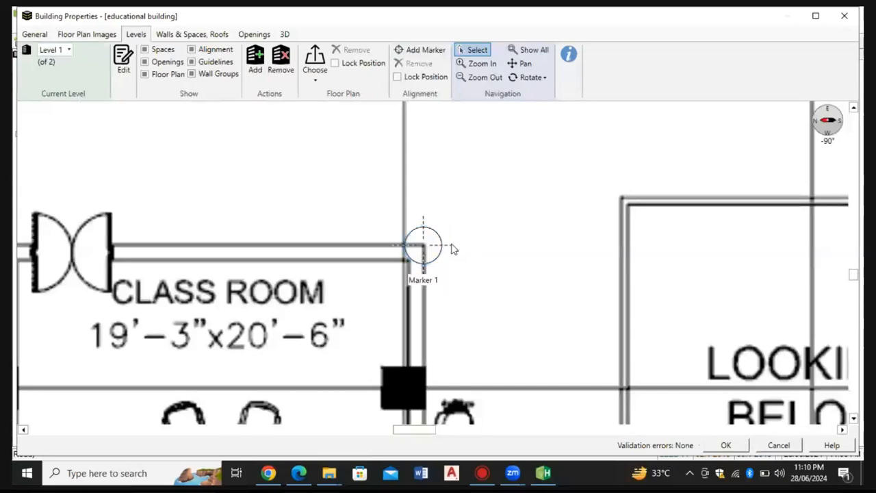
left_click(397, 78)
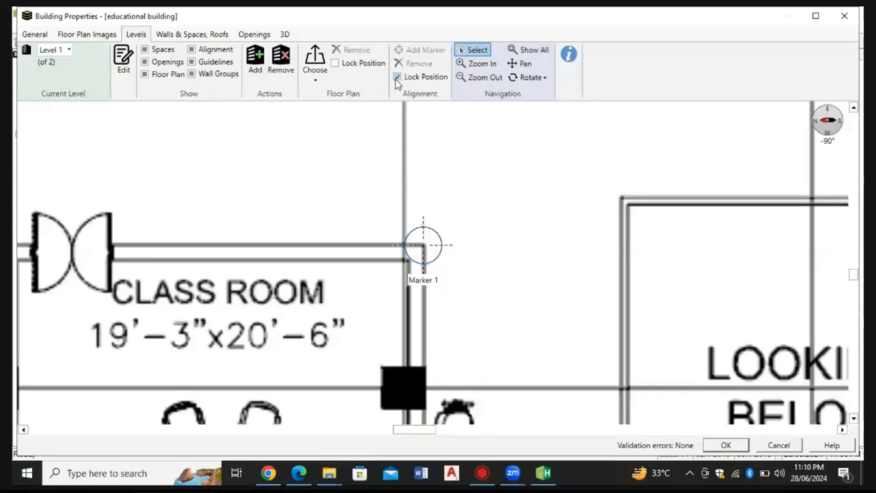
left_click(336, 63)
Examine the whole Level 1 floor plan and the location of its alignment marker
scroll(455, 218, "down", 5)
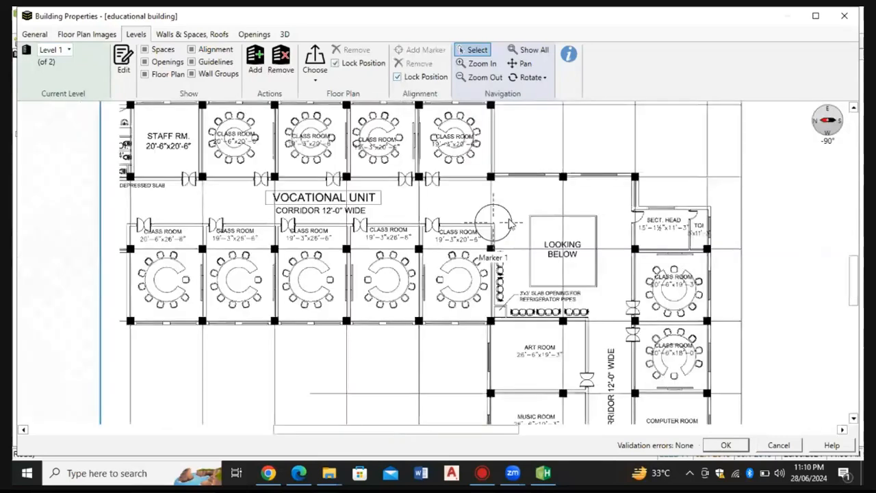
scroll(510, 222, "down", 2)
scroll(480, 185, "down", 3)
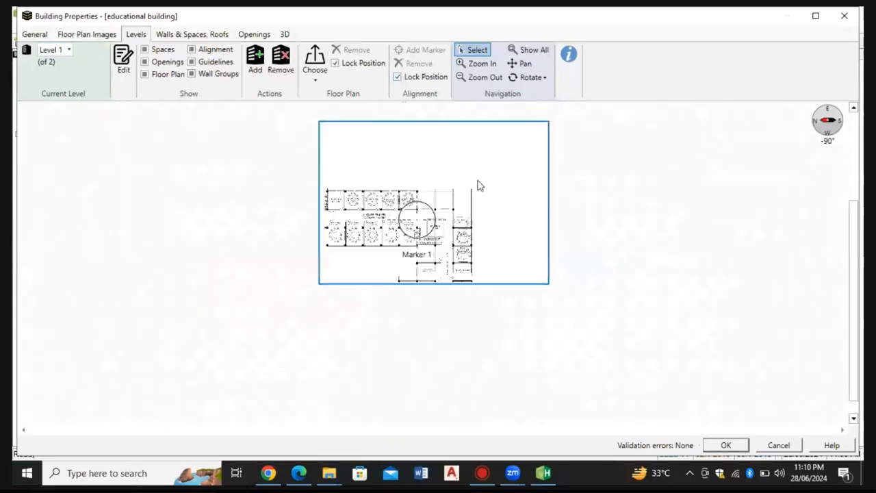
scroll(441, 259, "down", 2)
scroll(440, 259, "up", 5)
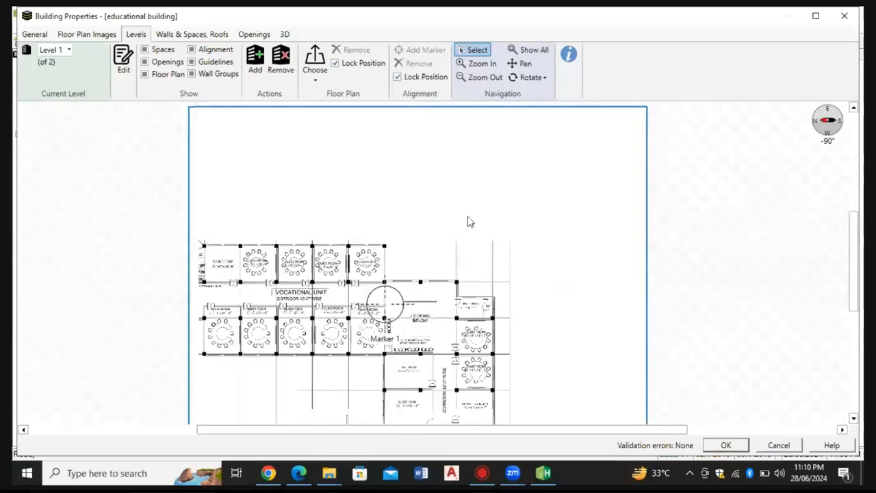
scroll(446, 276, "down", 2)
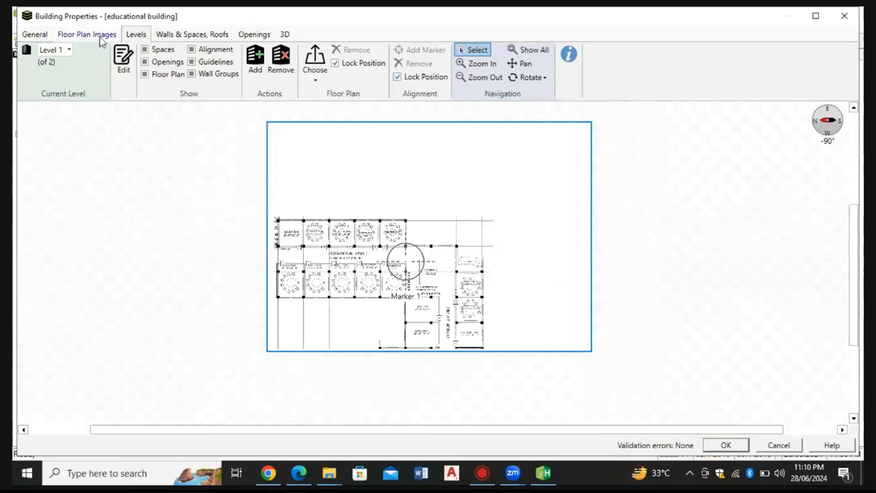
scroll(392, 256, "up", 2)
scroll(507, 267, "down", 3)
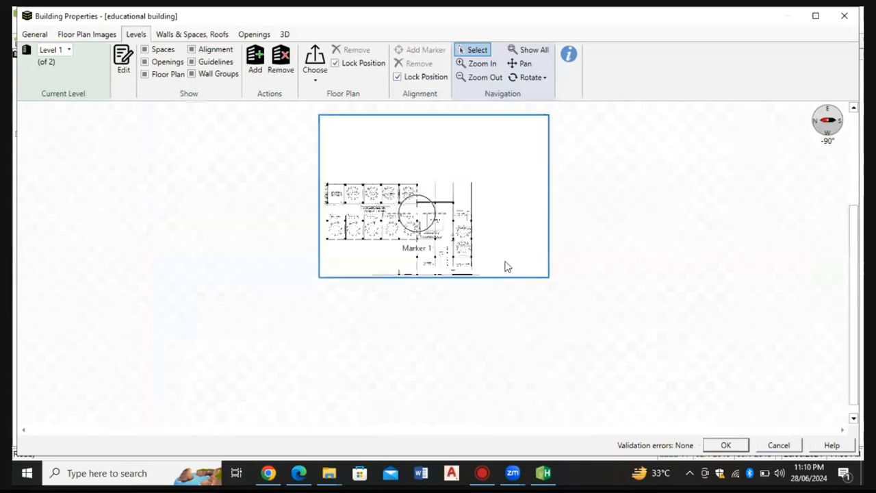
scroll(393, 186, "down", 1)
scroll(394, 183, "up", 3)
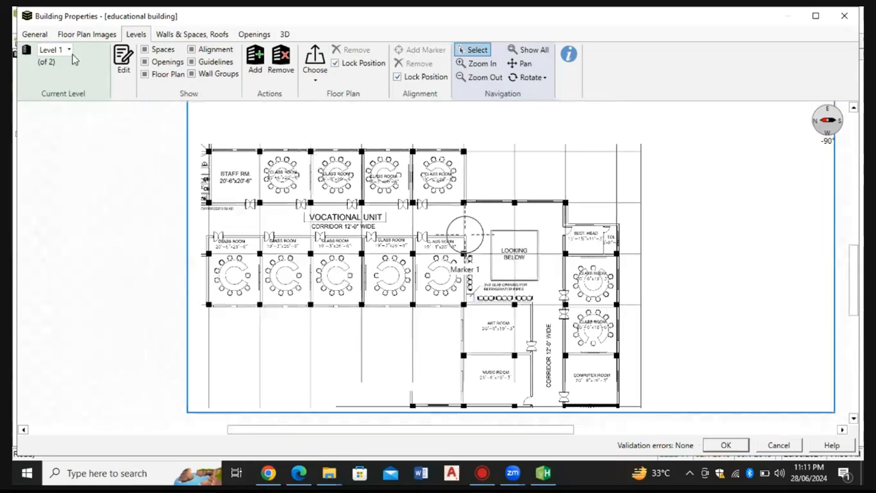
Switch to Level 2 and assign first Floor.pdf as its floor plan
left_click(69, 50)
left_click(53, 65)
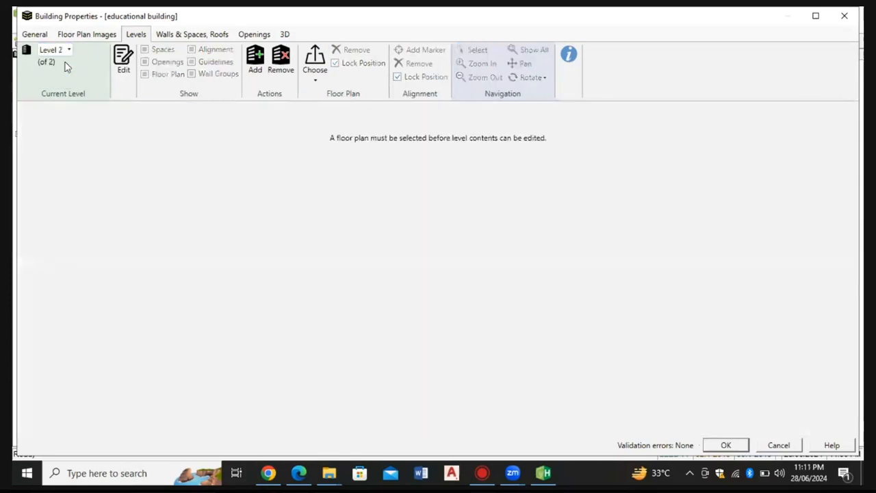
left_click(316, 69)
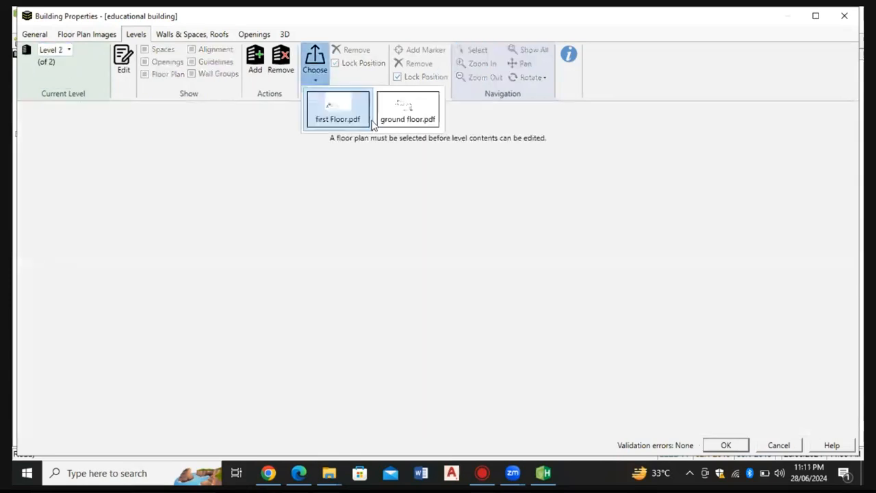
left_click(340, 111)
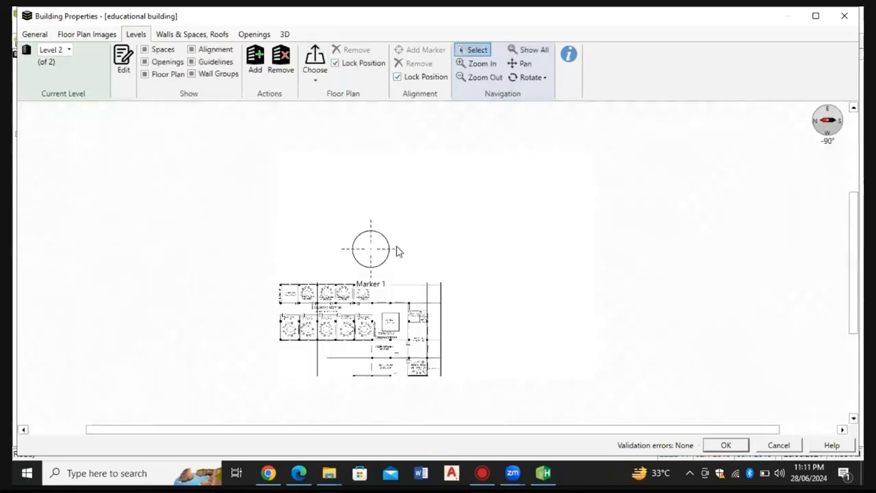
Unlock the Level 2 floor plan and alignment marker, and move the plan until its classroom block lies beneath Marker 1
scroll(365, 322, "up", 2)
scroll(431, 236, "down", 2)
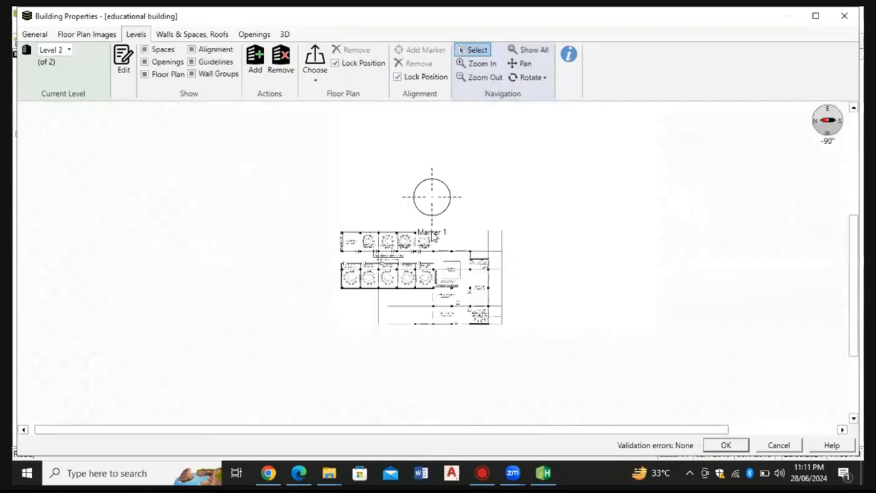
scroll(432, 236, "up", 2)
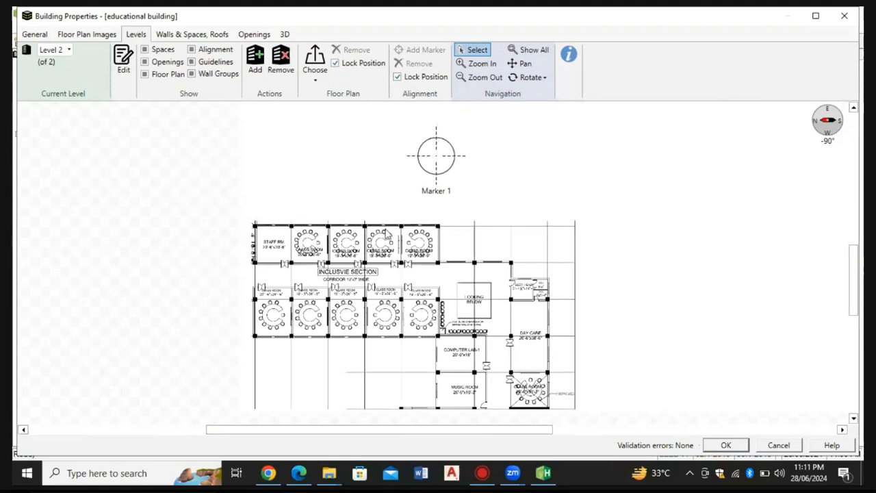
scroll(387, 231, "up", 2)
scroll(409, 220, "down", 2)
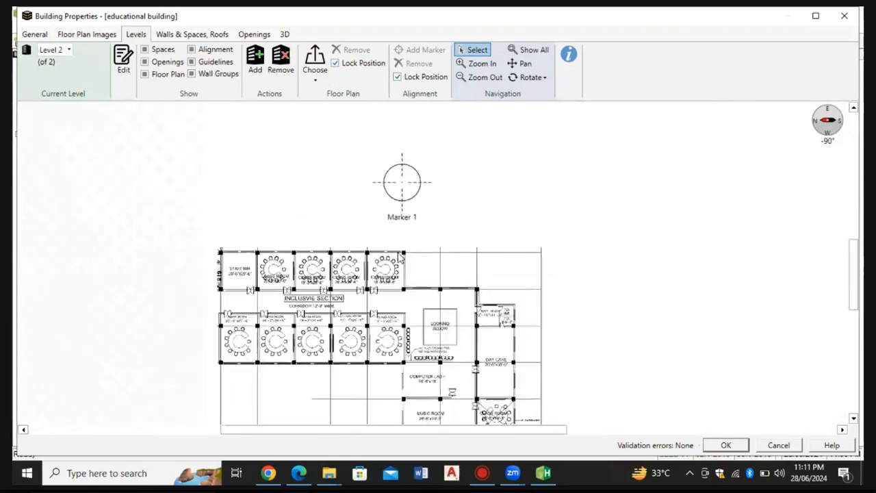
left_click(398, 78)
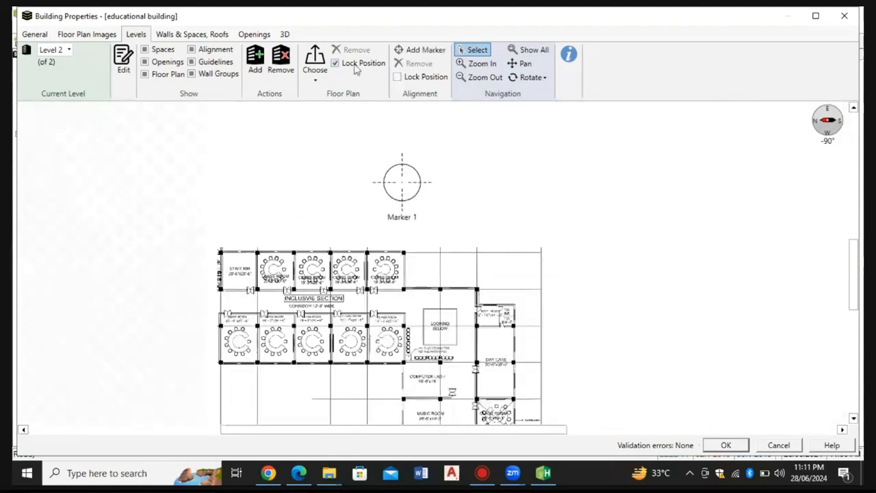
left_click(356, 66)
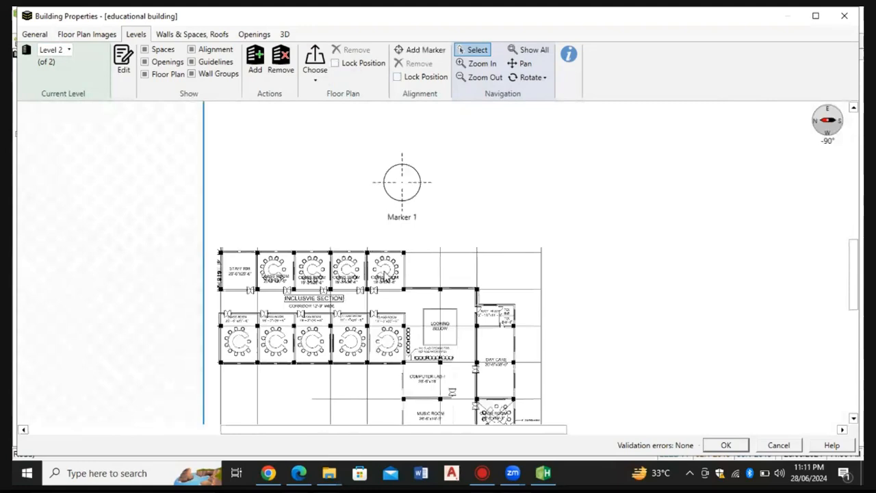
mouse_move(386, 272)
left_mouse_down()
mouse_move(422, 176)
mouse_move(396, 217)
left_mouse_up()
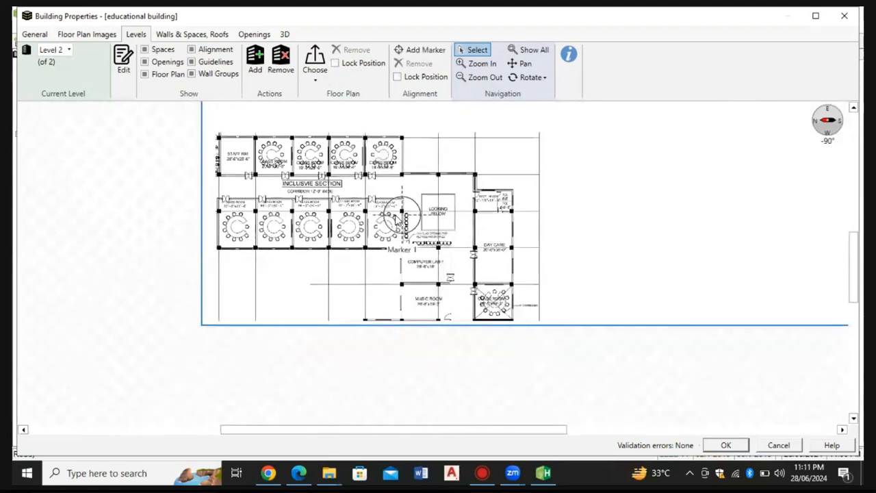
Align the outer corridor-side corner of Level 2's 19'-3"x20'-6" classroom beside the looking-below opening with Marker 1, and lock plan and marker
scroll(396, 217, "up", 2)
scroll(427, 195, "up", 3)
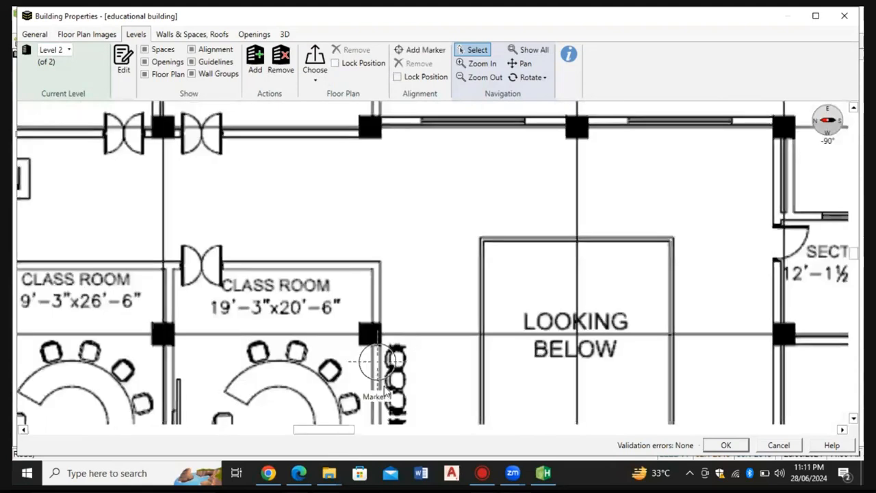
mouse_move(384, 392)
left_mouse_down()
mouse_move(423, 381)
mouse_move(415, 367)
left_mouse_up()
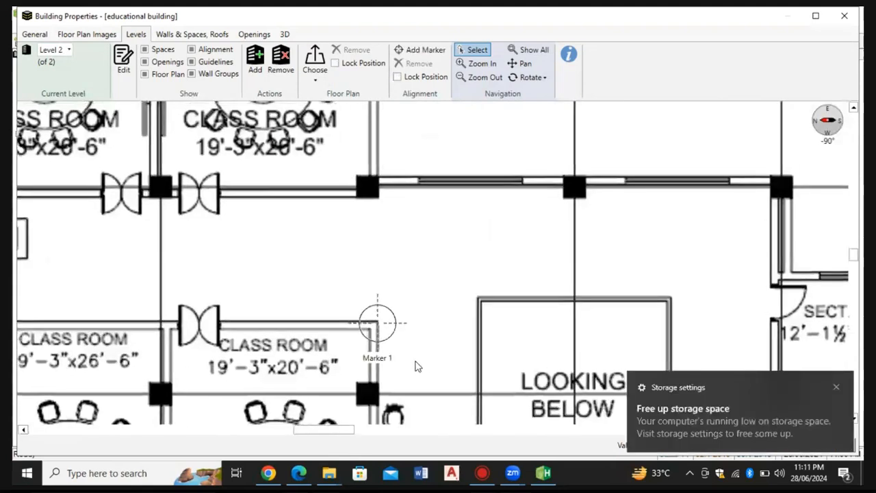
left_click(335, 63)
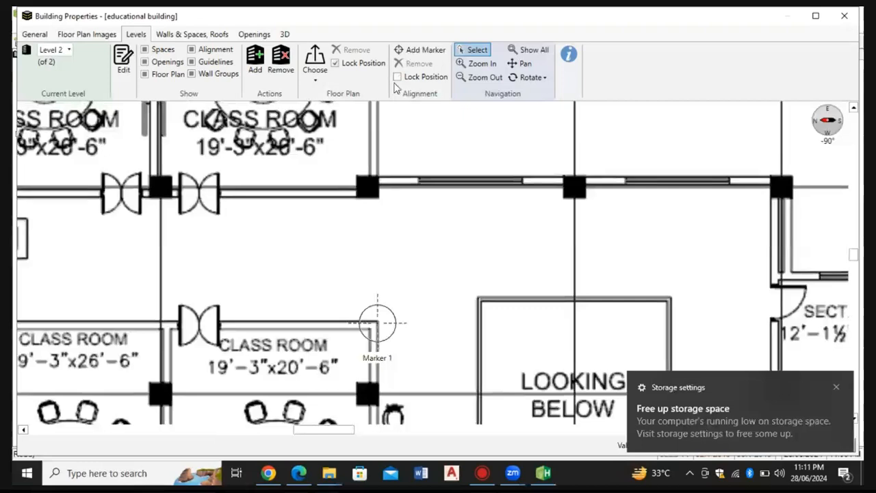
left_click(398, 77)
scroll(407, 135, "down", 5)
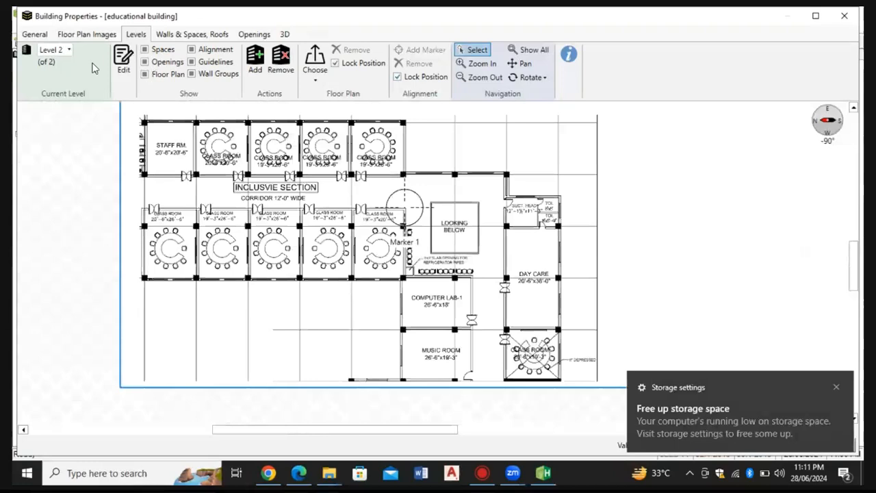
Check on Level 1 where the marker sits on the classroom corner, and return to Level 2
left_click(69, 50)
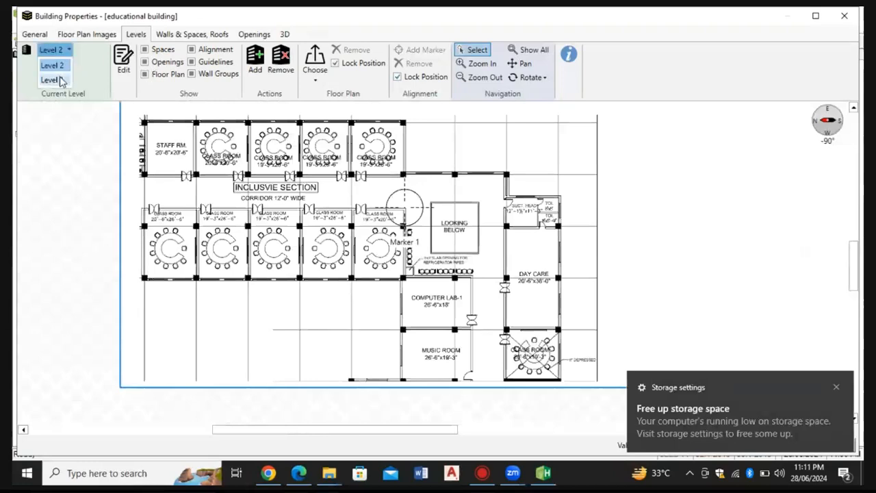
left_click(52, 81)
scroll(419, 304, "up", 10)
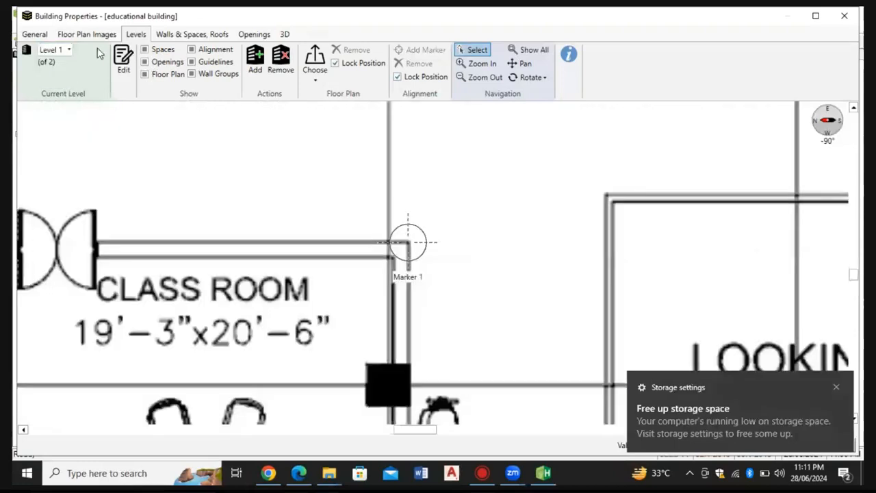
left_click(69, 50)
left_click(53, 66)
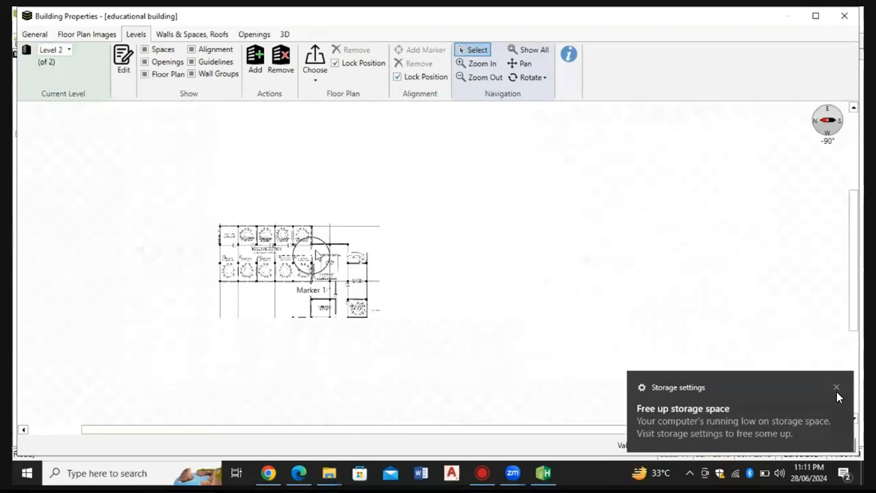
Unlock the Level 2 plan, shift it slightly so the classroom's outer wall corner meets Marker 1's centre, and lock plan and marker again
scroll(325, 268, "up", 5)
scroll(324, 269, "up", 3)
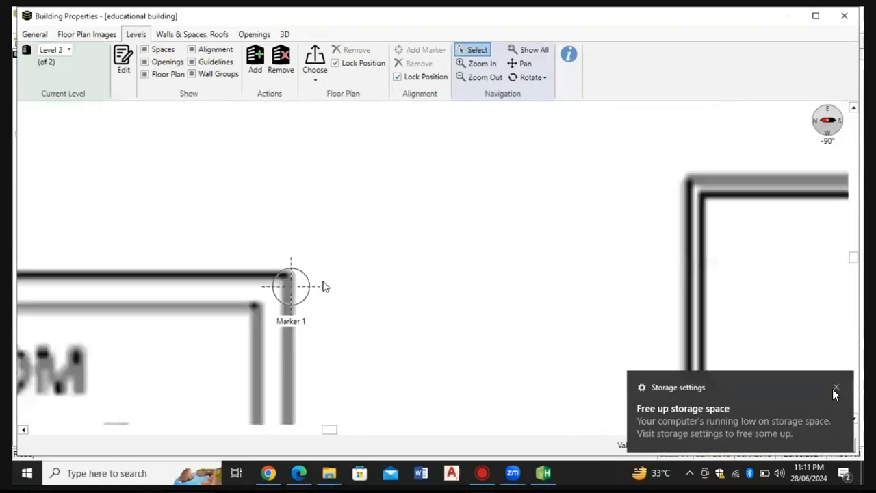
left_click(348, 67)
left_click(402, 79)
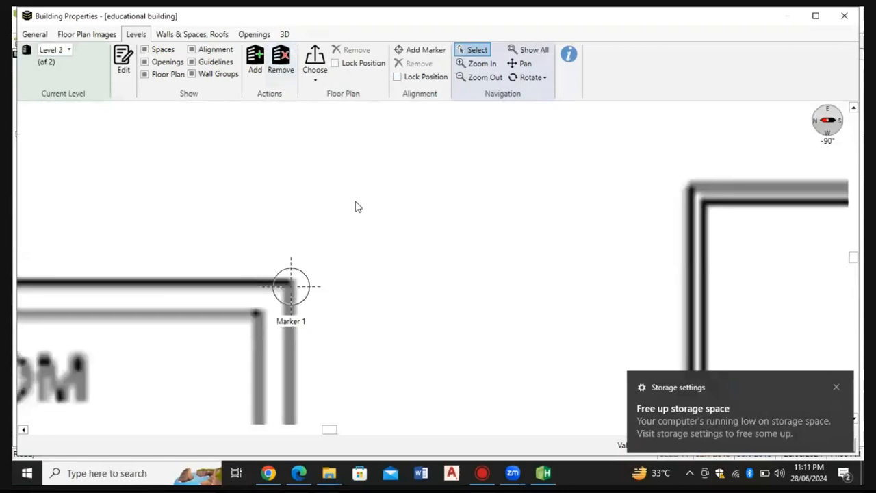
left_click(338, 66)
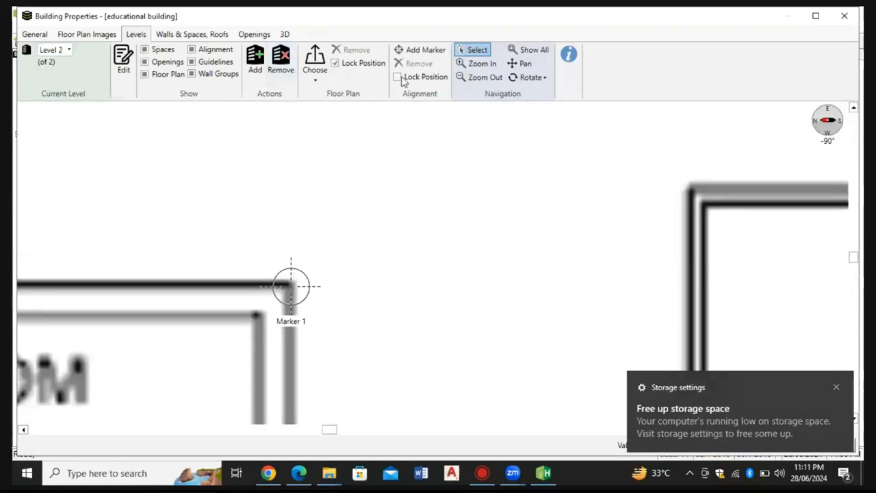
left_click(398, 77)
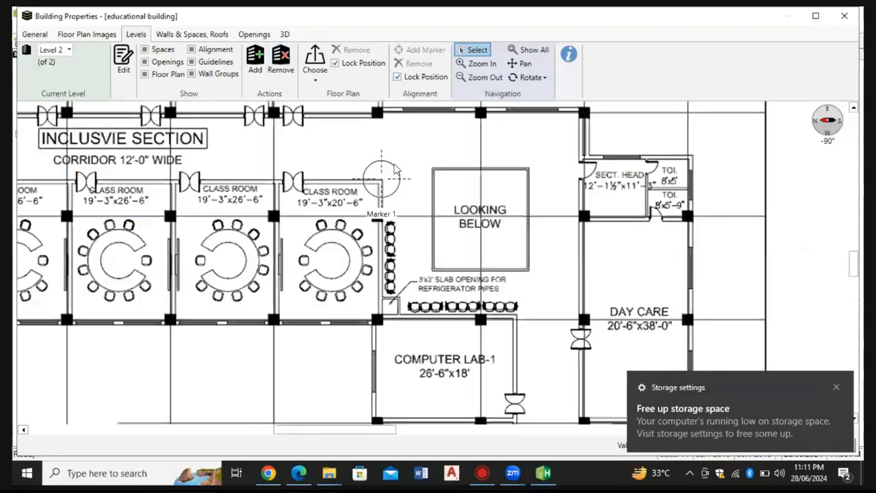
scroll(403, 174, "up", 4)
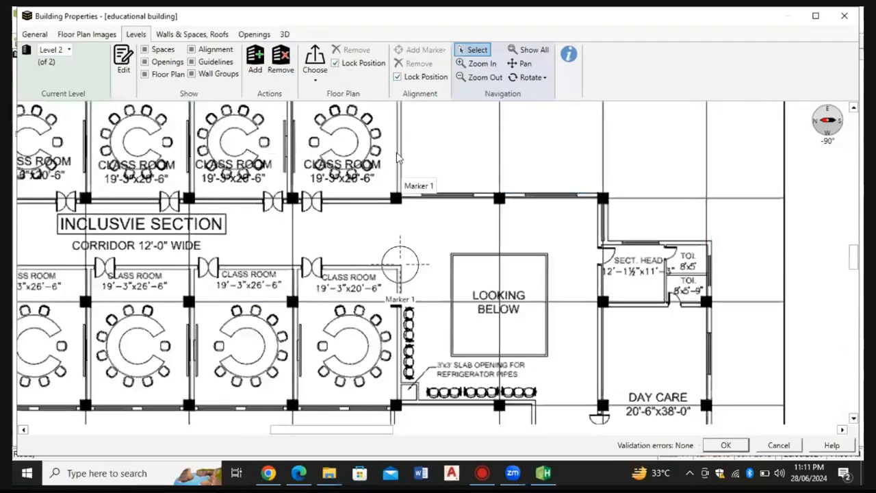
scroll(397, 157, "down", 4)
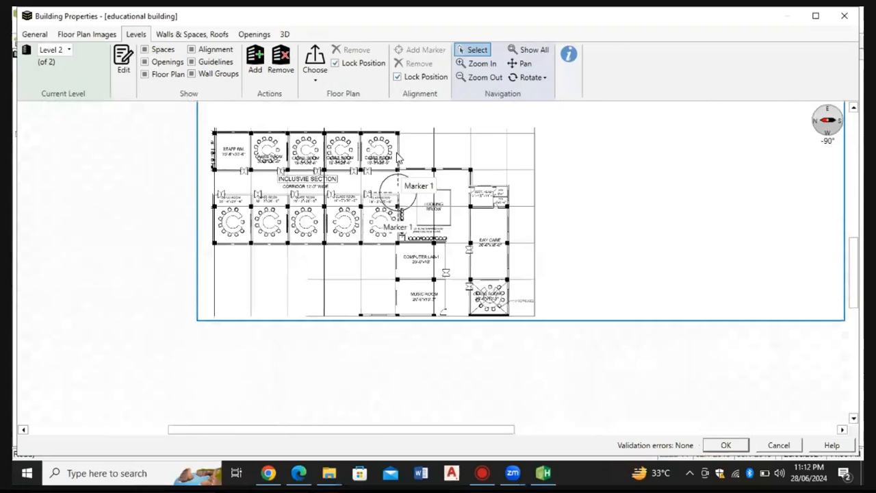
Go to the drawing of walls, spaces and roofs and make Level 1 the current level
left_click(199, 37)
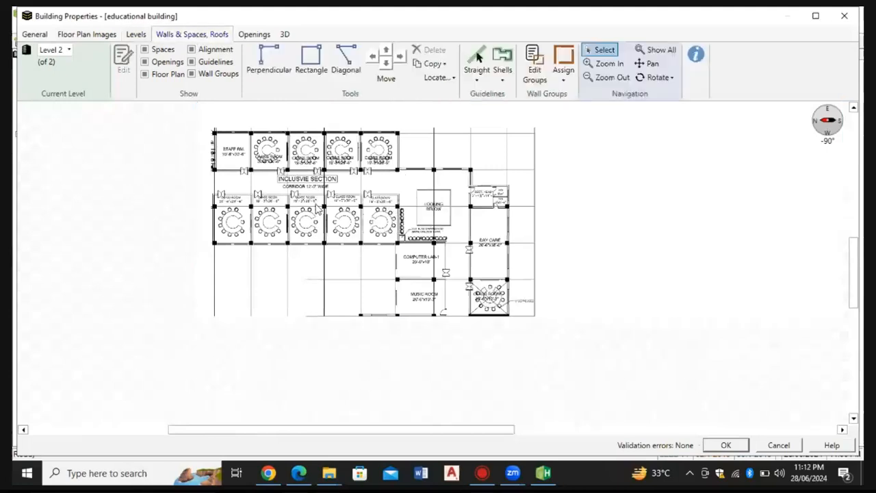
scroll(356, 217, "up", 2)
left_click_drag(298, 118, 333, 168)
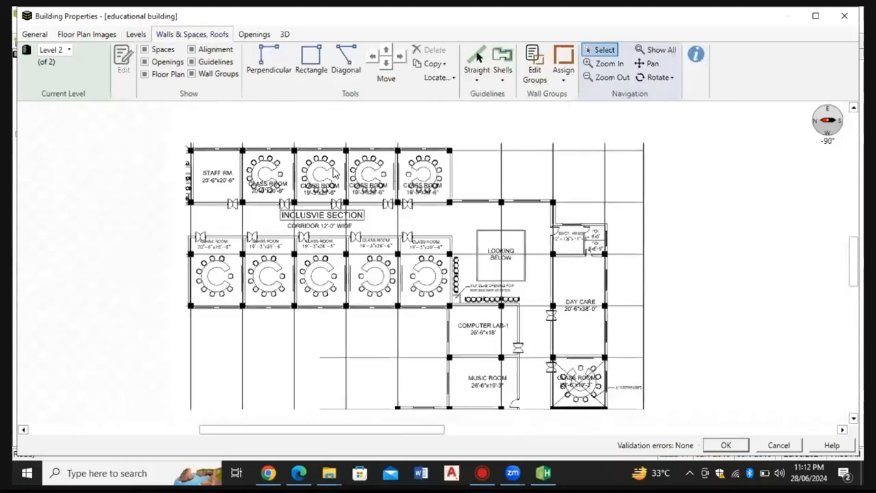
left_click(61, 58)
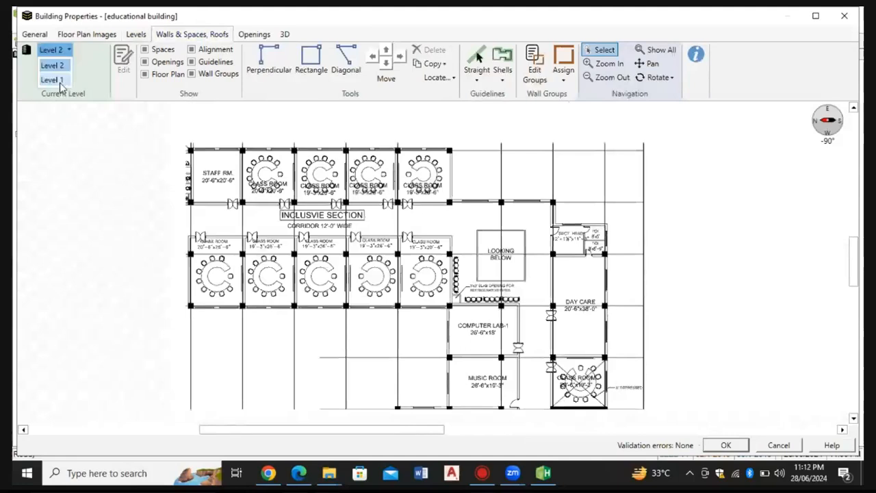
left_click(54, 80)
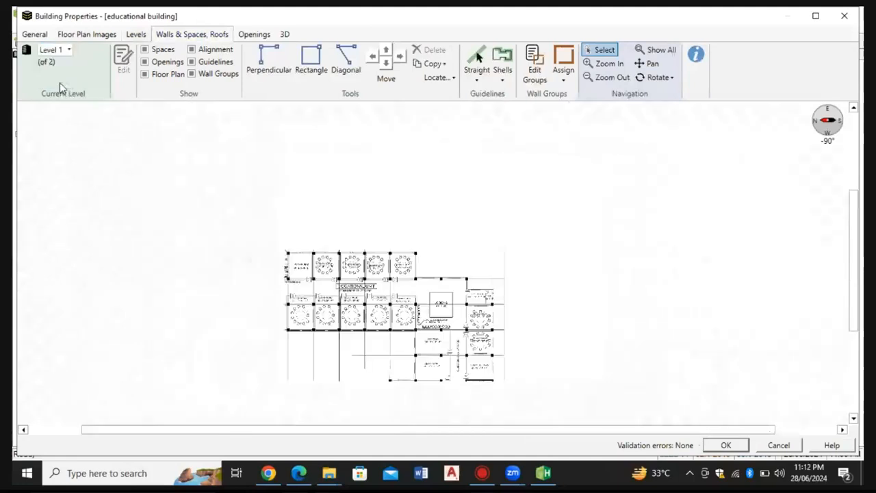
scroll(360, 277, "up", 5)
scroll(359, 277, "down", 5)
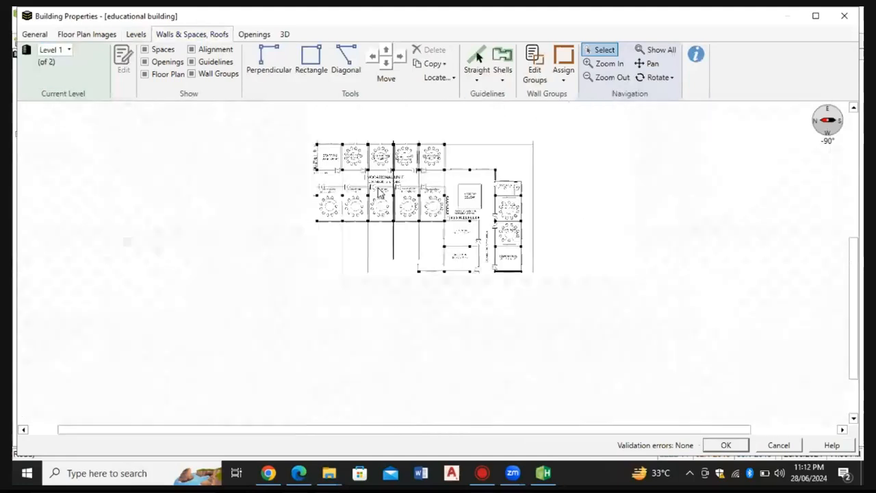
scroll(381, 191, "up", 5)
scroll(391, 204, "down", 1)
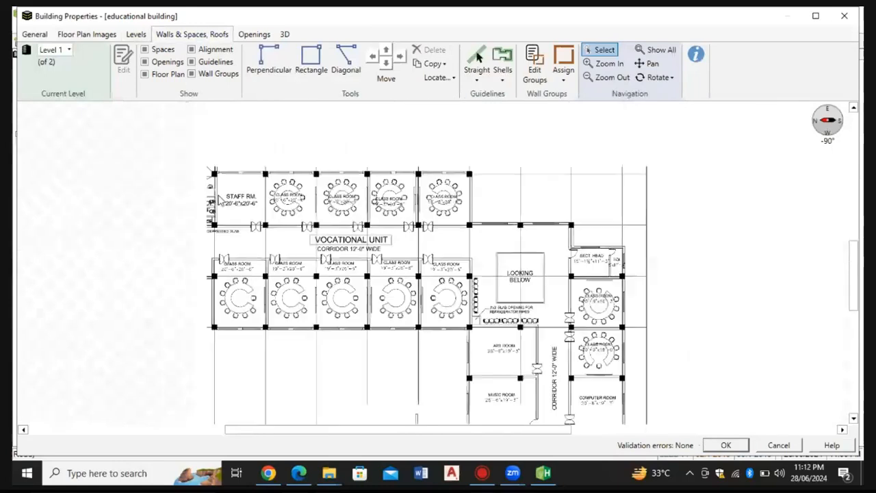
Draw a rectangular space on Level 1 from the Staff Rm.'s outer corner column to the Computer Room's diagonally opposite outer corner, enclosing the building
scroll(216, 190, "up", 3)
left_click(309, 60)
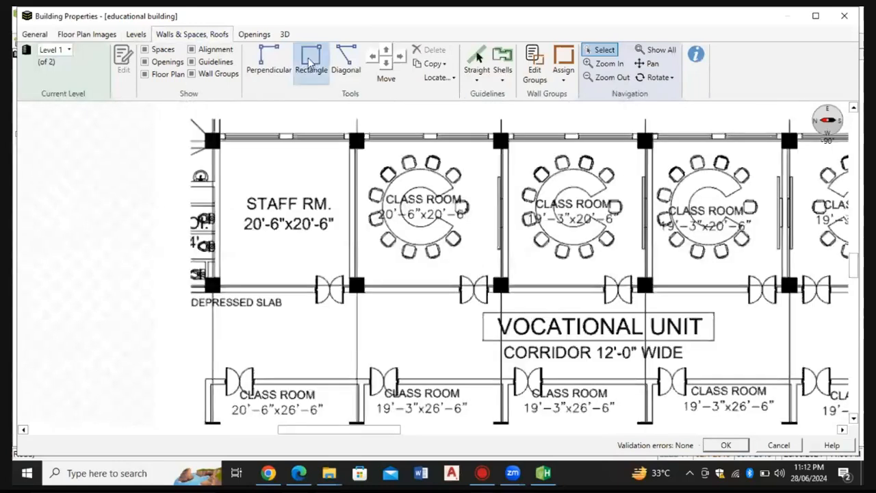
scroll(214, 142, "up", 3)
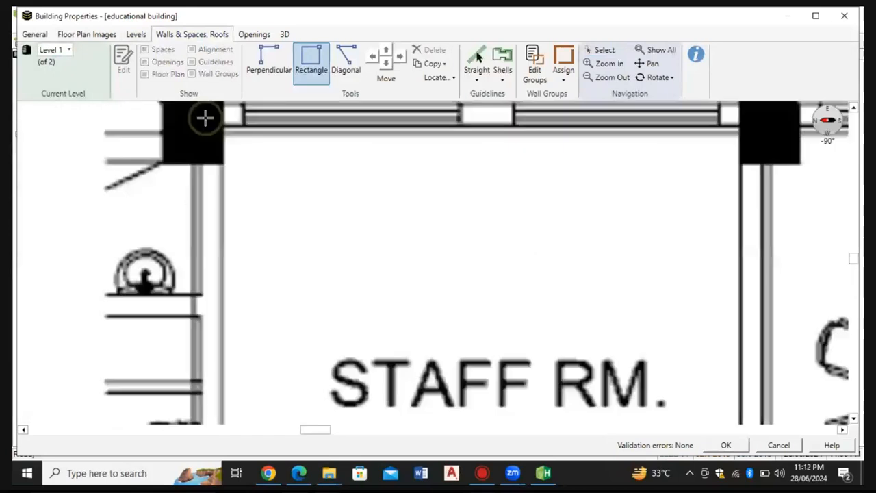
scroll(206, 114, "down", 3)
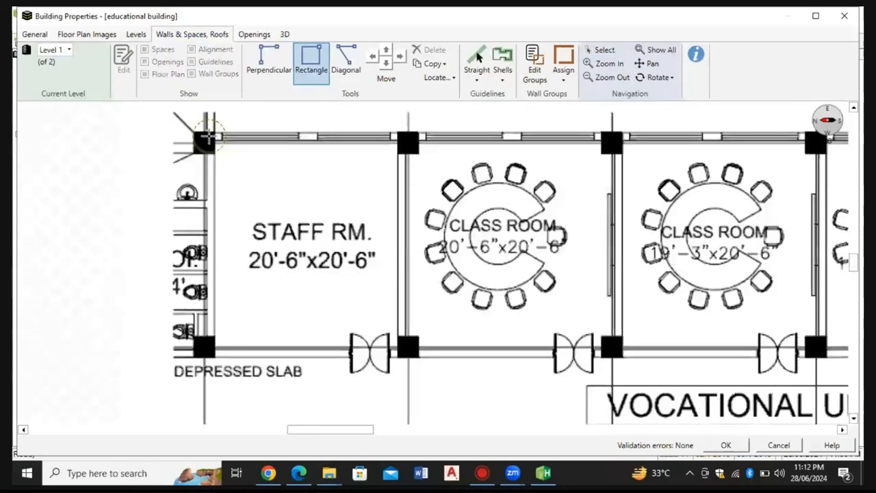
scroll(209, 137, "down", 2)
scroll(209, 144, "up", 4)
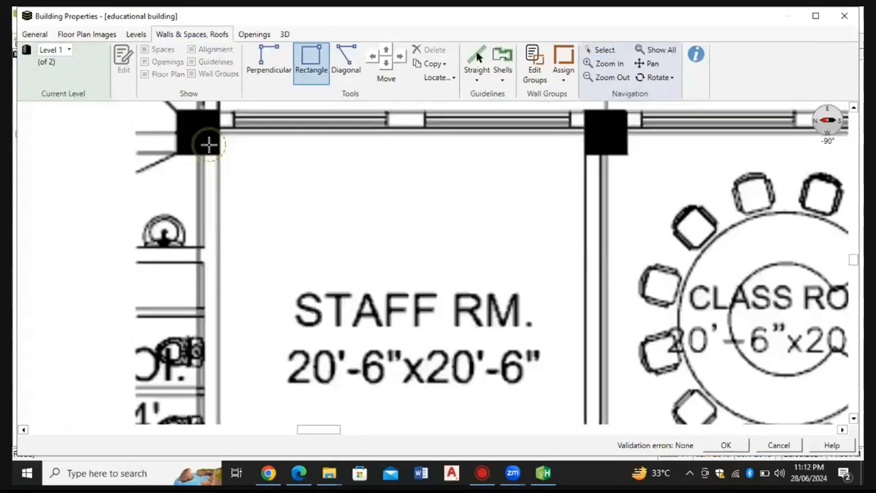
left_click(209, 145)
scroll(346, 272, "down", 4)
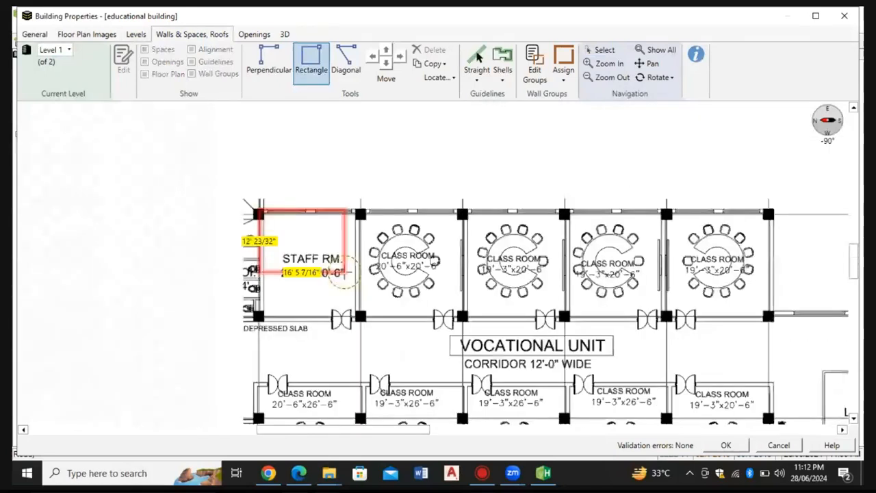
scroll(346, 274, "down", 5)
scroll(434, 315, "up", 3)
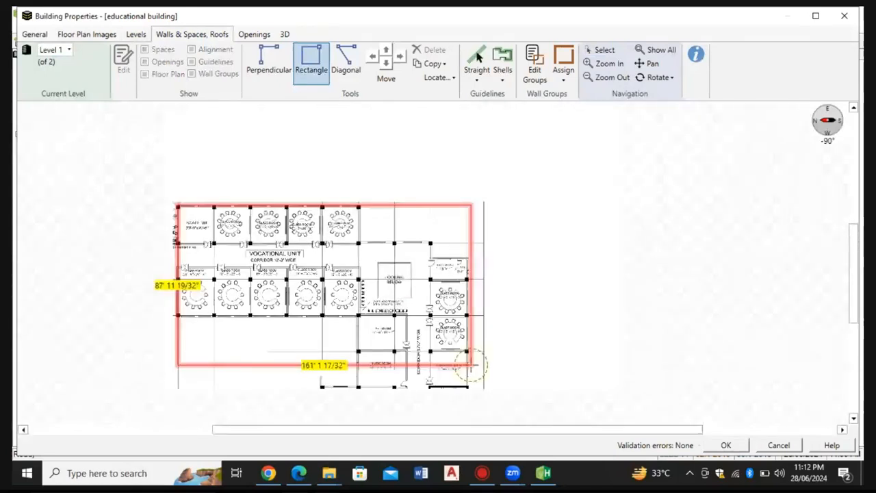
scroll(472, 392, "up", 4)
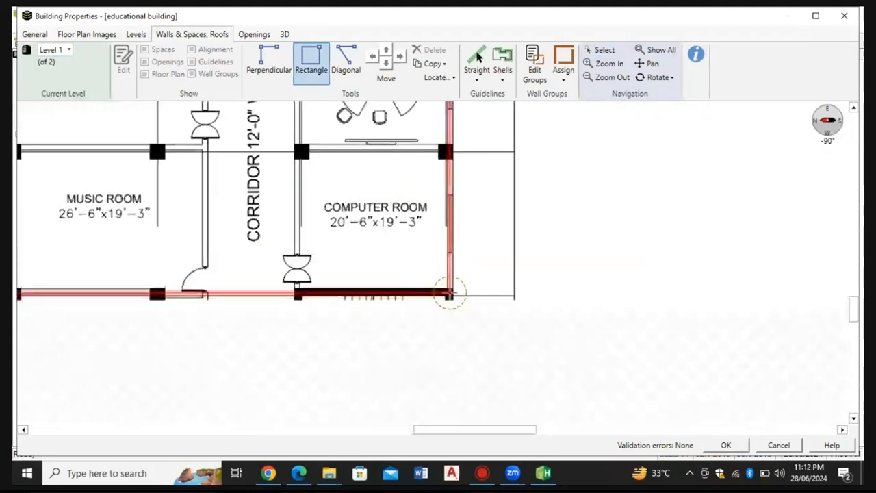
left_click(450, 293)
scroll(450, 293, "down", 4)
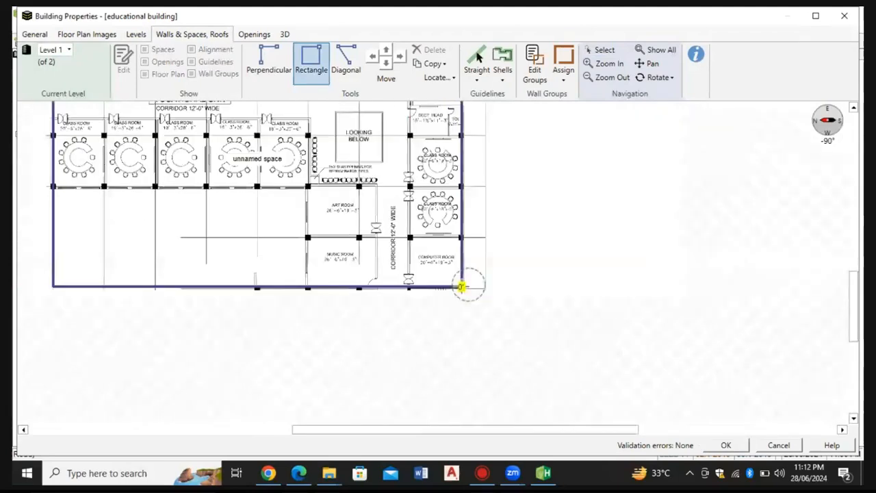
scroll(463, 288, "down", 2)
scroll(452, 298, "up", 4)
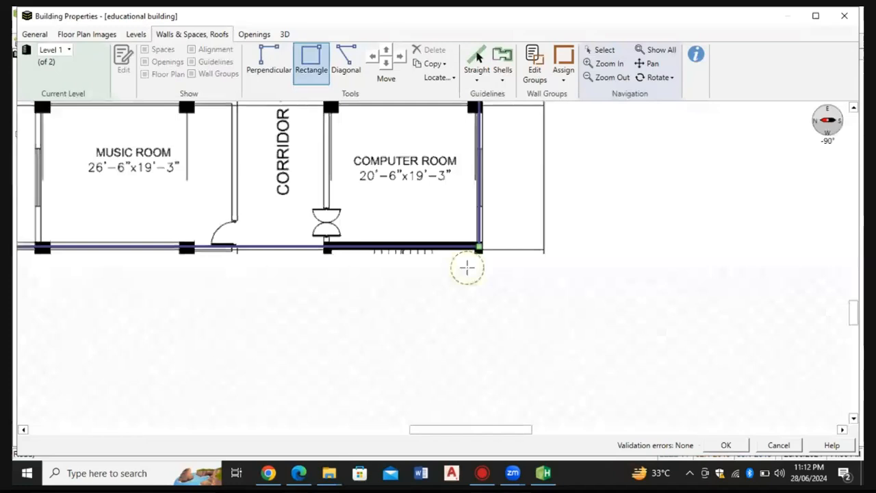
scroll(468, 269, "up", 3)
scroll(478, 299, "down", 5)
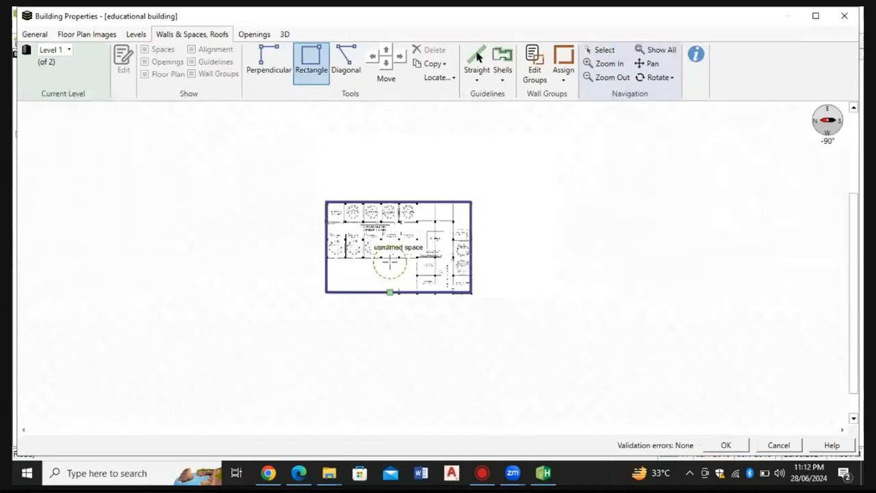
Draw a rectangular space about 99'-6" wide from the Staff Rm.'s outer corner to the column at the Art Room's corner, enclosing the Vocational Unit
scroll(390, 263, "up", 5)
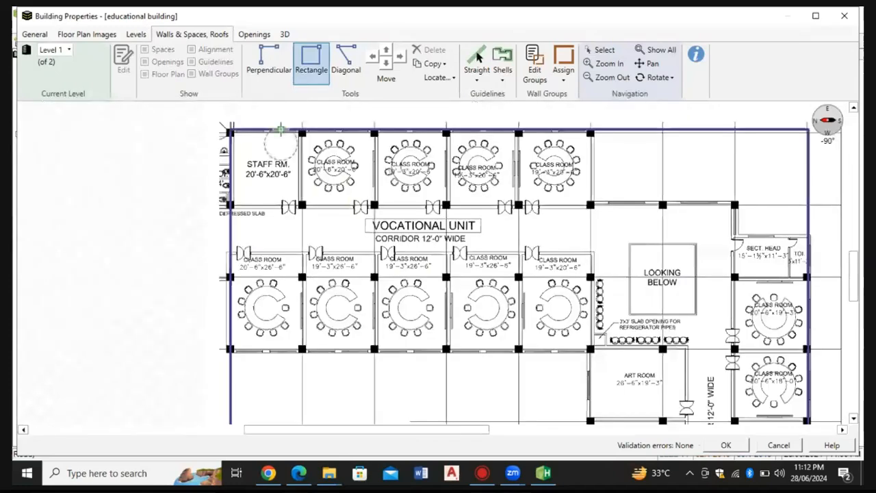
scroll(281, 157, "down", 2)
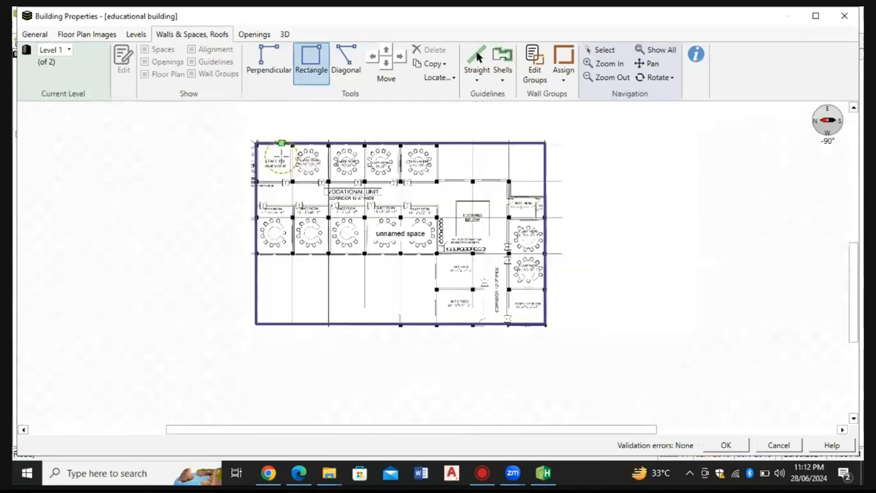
scroll(278, 161, "up", 2)
scroll(278, 167, "up", 2)
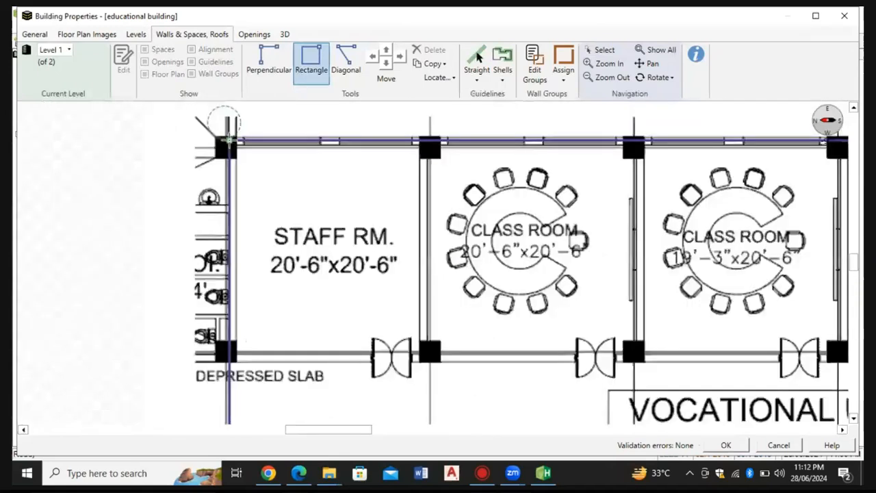
left_click(229, 140)
scroll(230, 171, "down", 4)
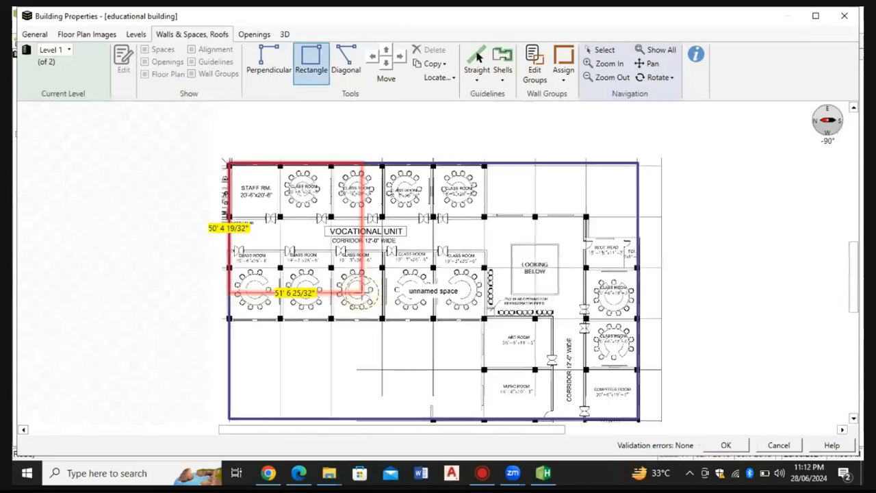
scroll(498, 333, "up", 2)
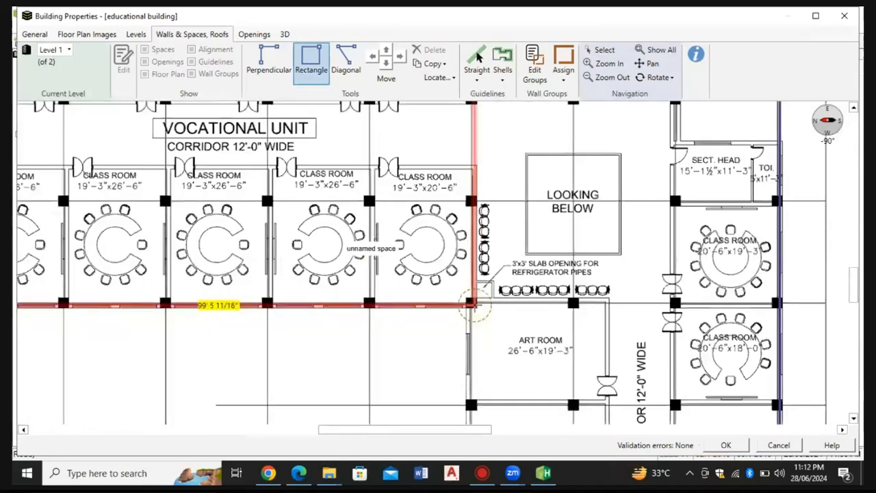
left_click(472, 306)
Draw a perpendicular wall about 38'-8" long along the outer side of the Art and Music Rooms, from the classroom row's wall to the building's boundary
scroll(472, 306, "down", 1)
scroll(446, 306, "up", 1)
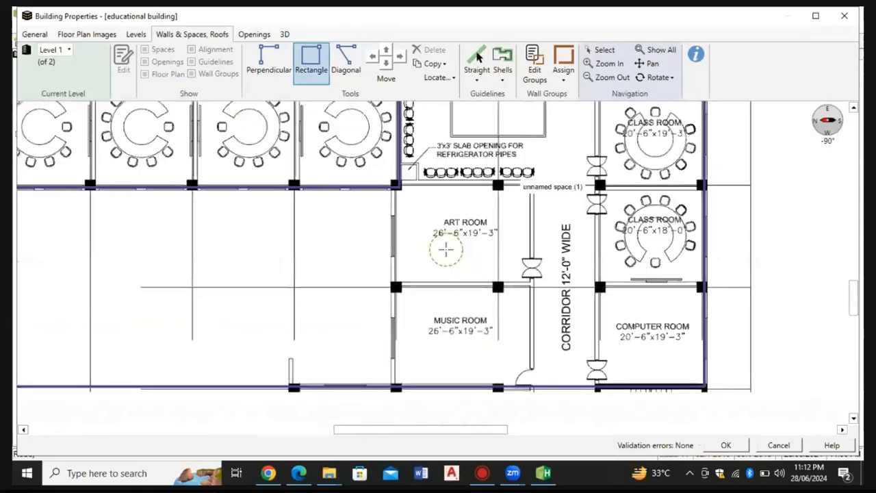
left_click(252, 64)
scroll(366, 188, "up", 3)
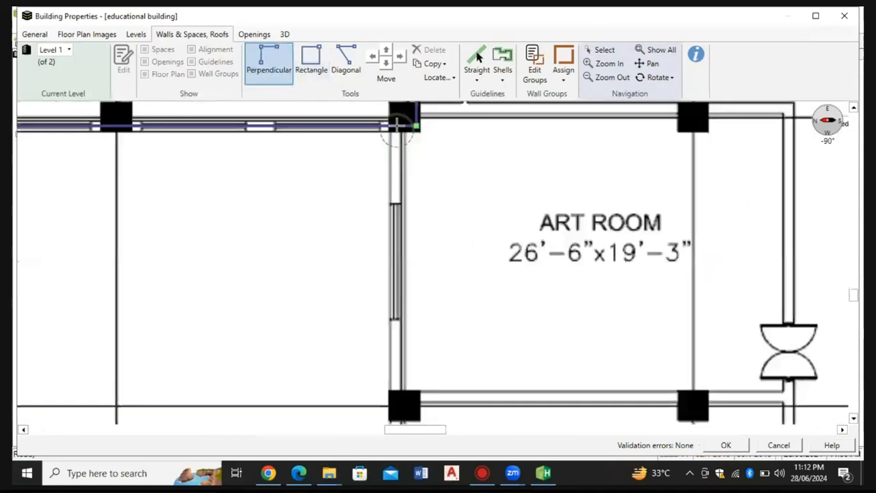
left_click(396, 126)
scroll(394, 175, "down", 3)
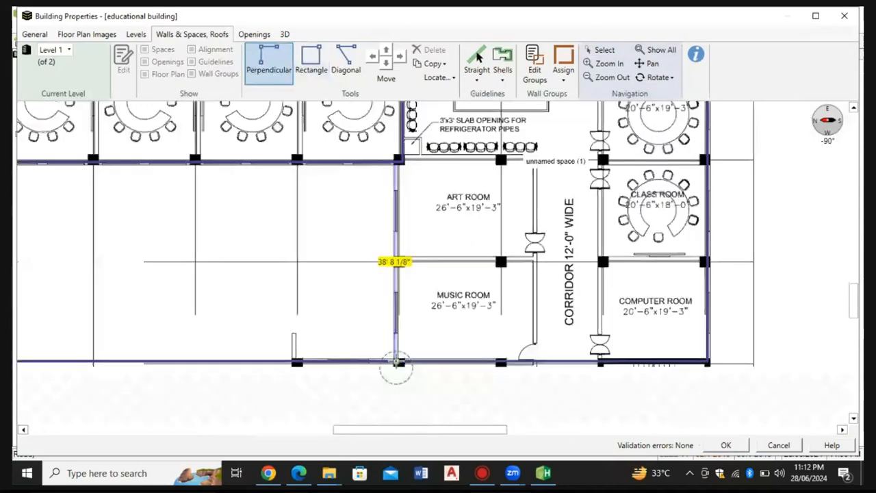
scroll(396, 363, "up", 2)
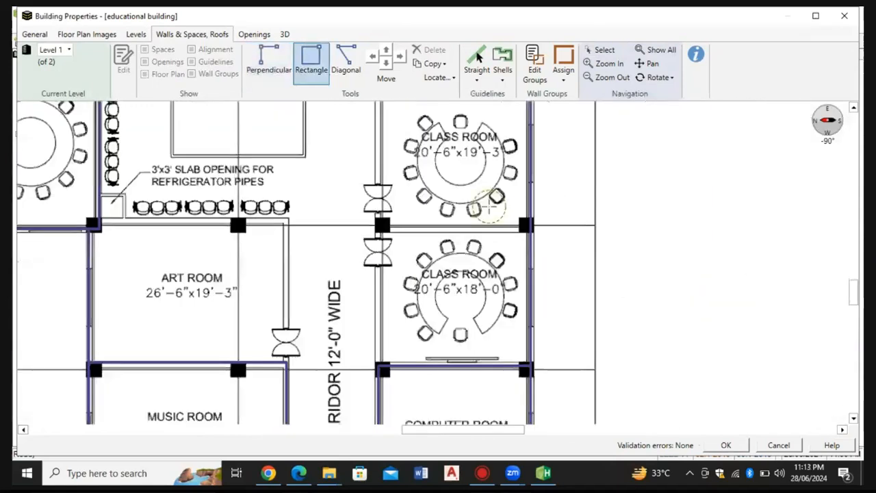
Draw separate rectangular spaces over the 20'-6"x18'-0" and 20'-6"x19'-3" class rooms between the Computer Room and Sect. Head
left_click_drag(528, 226, 380, 364)
scroll(405, 300, "down", 3)
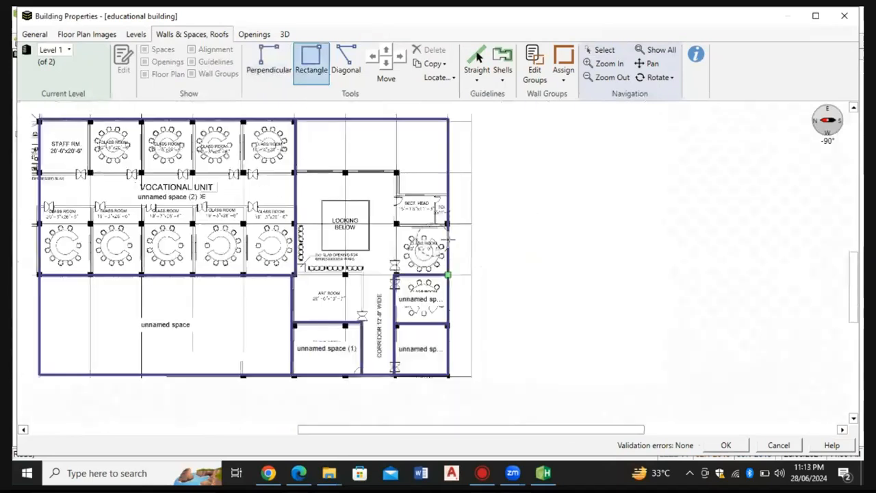
scroll(448, 240, "up", 3)
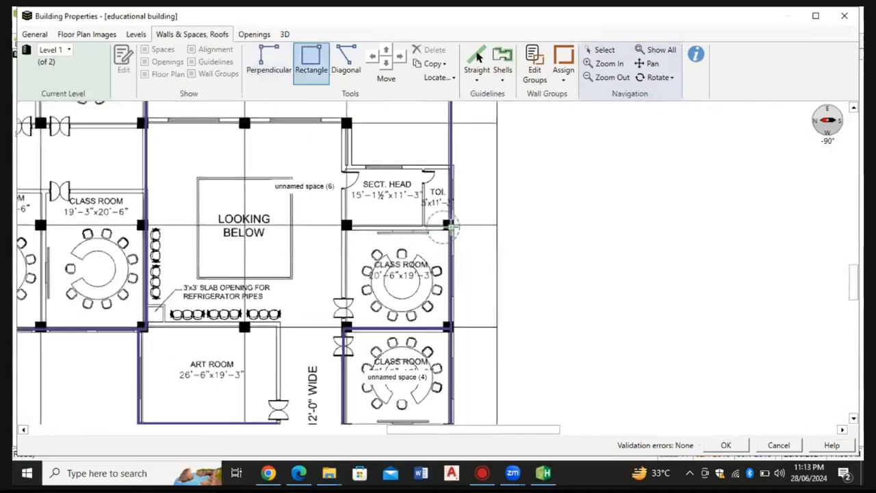
scroll(451, 228, "up", 3)
mouse_move(458, 229)
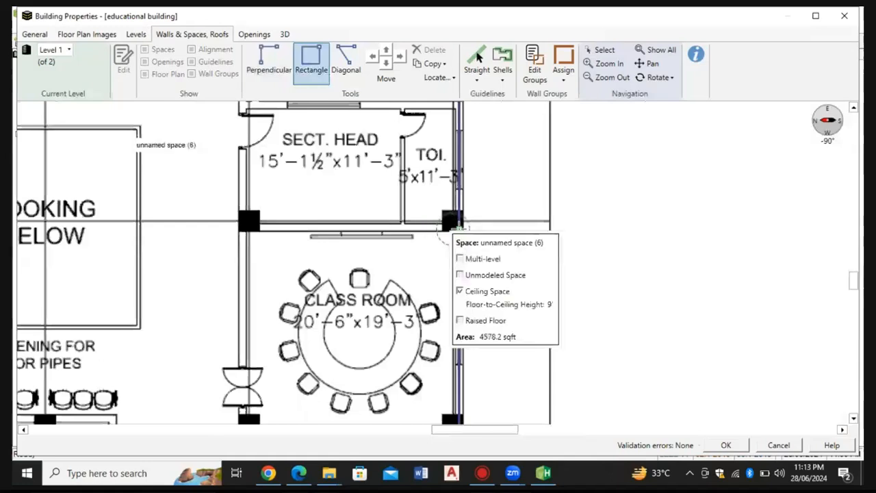
left_click_drag(457, 228, 355, 306)
scroll(416, 239, "down", 3)
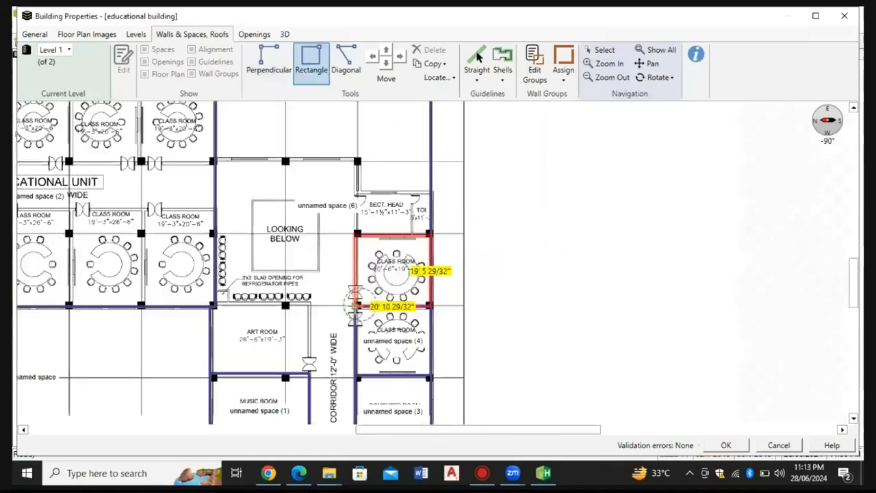
scroll(355, 307, "up", 2)
left_click(351, 306)
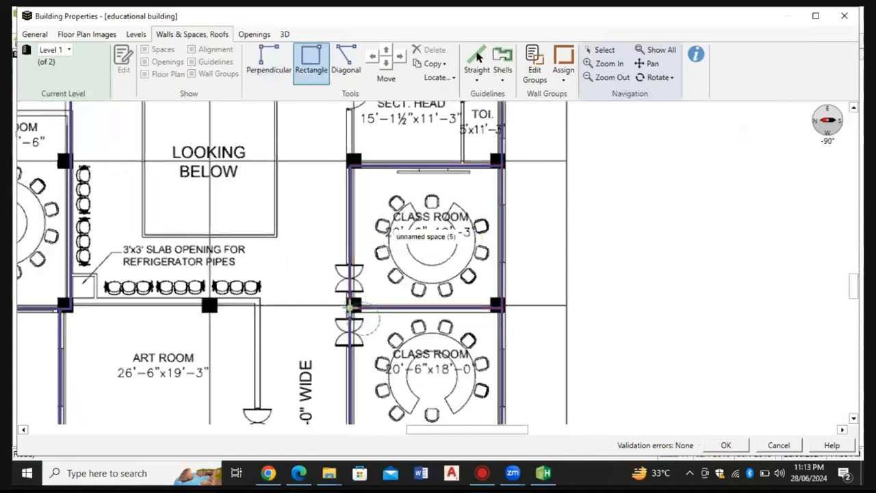
Draw one rectangular space covering the Sect. Head room together with its toilet
scroll(356, 306, "down", 3)
scroll(390, 226, "up", 3)
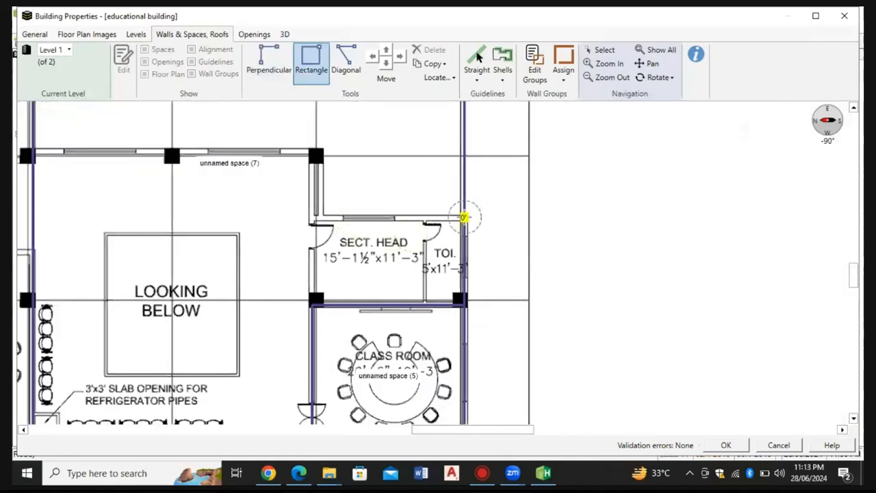
left_click_drag(465, 218, 313, 300)
scroll(457, 260, "down", 3)
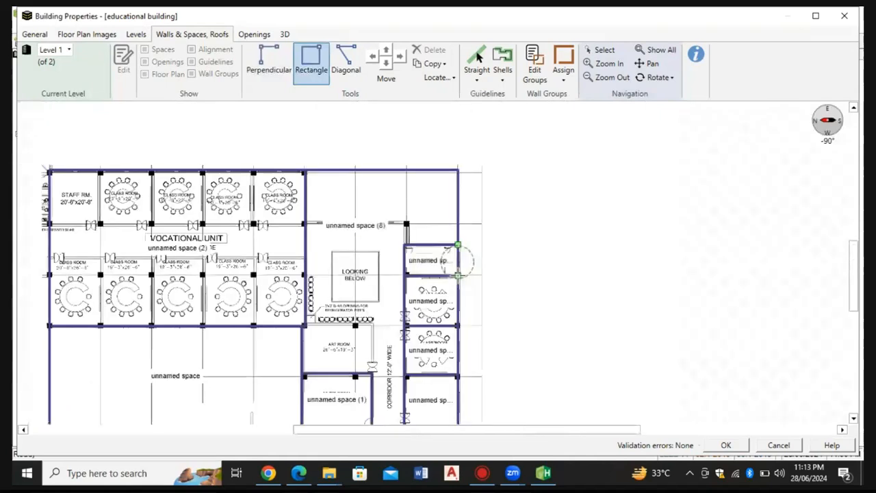
Draw a rectangular space along the outline of the Looking Below opening, from corner to diagonally opposite corner
scroll(355, 288, "up", 2)
scroll(355, 287, "up", 4)
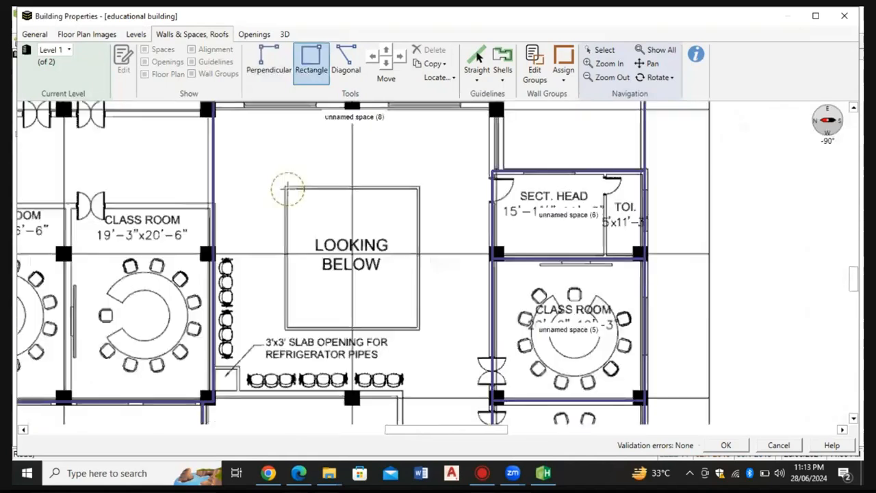
left_click_drag(287, 189, 419, 330)
left_click(419, 330)
scroll(419, 330, "down", 3)
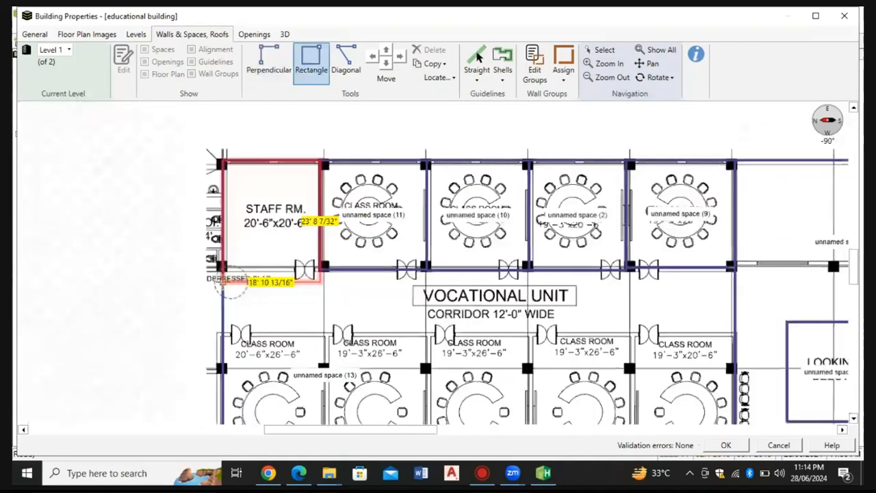
Complete the Staff Rm.'s rectangular space and draw one space about 99'-6" by 27'-3" over the row of five class rooms across the corridor
left_click(224, 271)
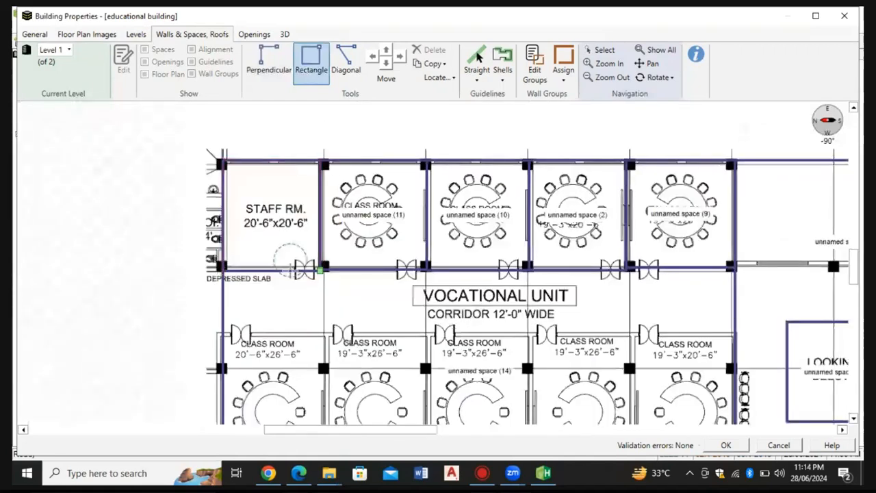
scroll(352, 222, "down", 3)
scroll(350, 227, "up", 3)
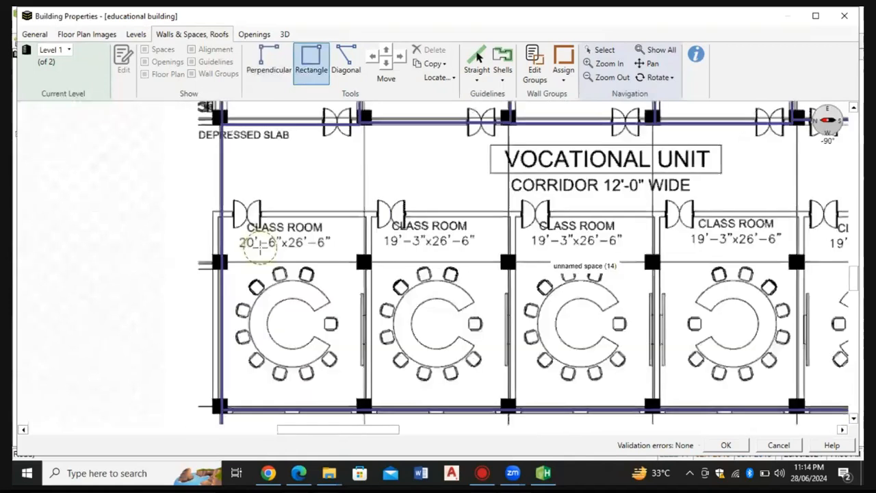
left_click(224, 212)
scroll(270, 233, "down", 1)
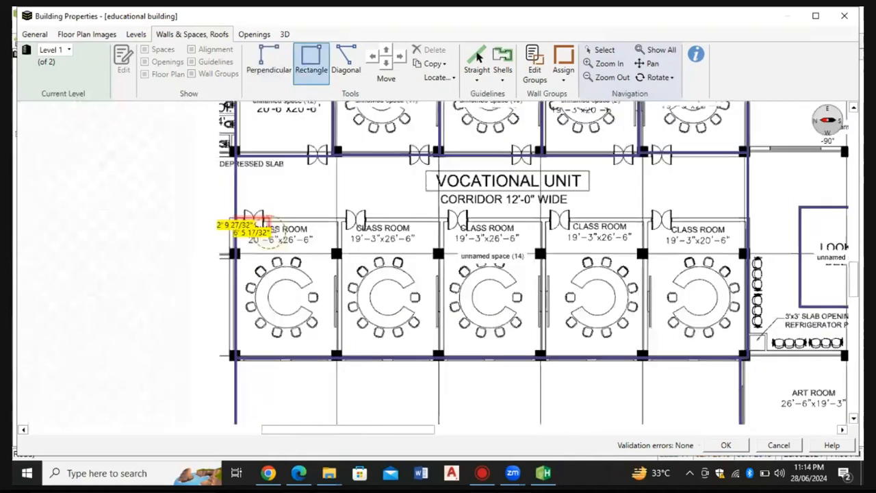
scroll(271, 234, "down", 1)
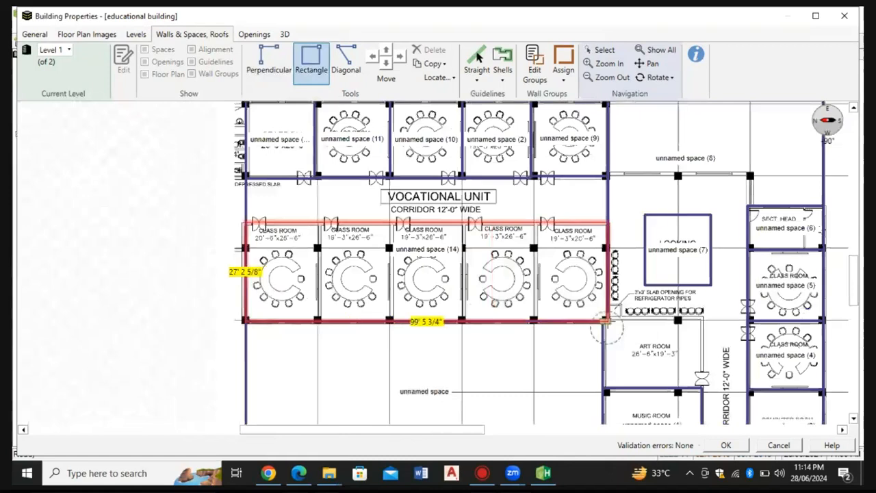
left_click(606, 322)
scroll(519, 256, "down", 1)
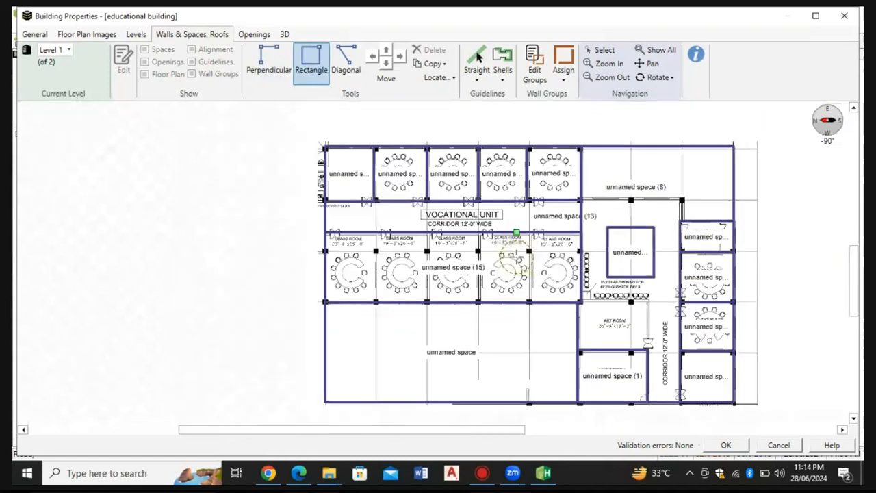
Delete the wall segment at the end of the Vocational Unit corridor, joining the corridor with the hall around Looking Below
scroll(517, 234, "up", 1)
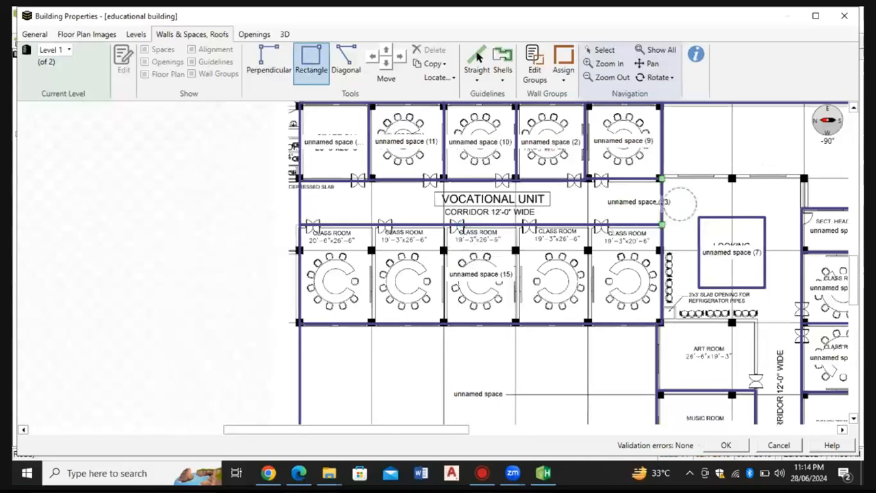
key("Escape")
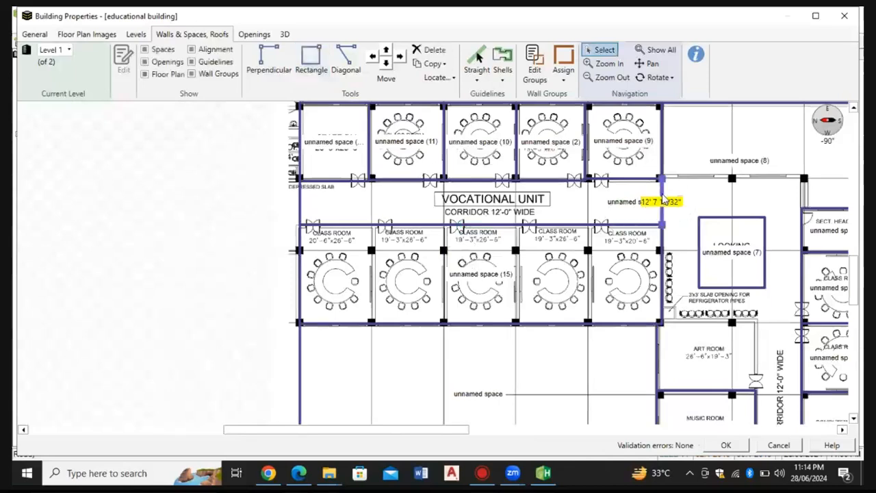
key("Delete")
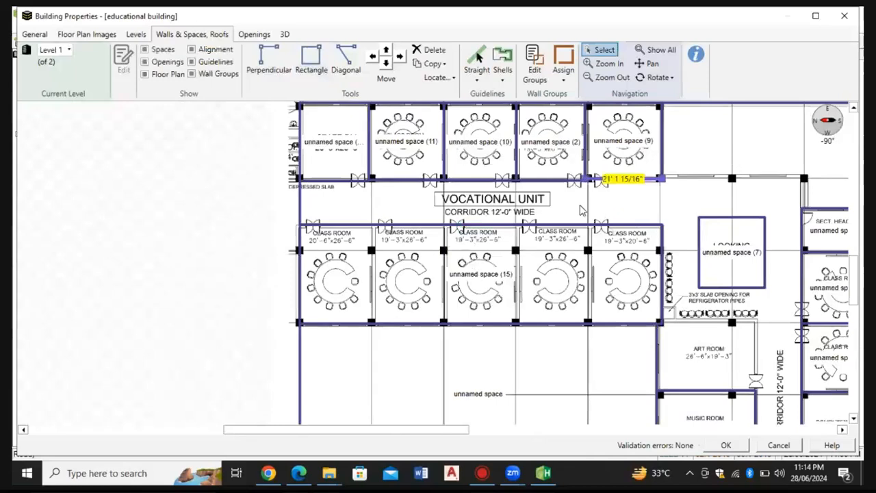
Draw a perpendicular wall about 39' long from the end class room's corner column to the hall's far column, and close it to the Sect. Head room
scroll(648, 201, "down", 3)
scroll(649, 201, "up", 3)
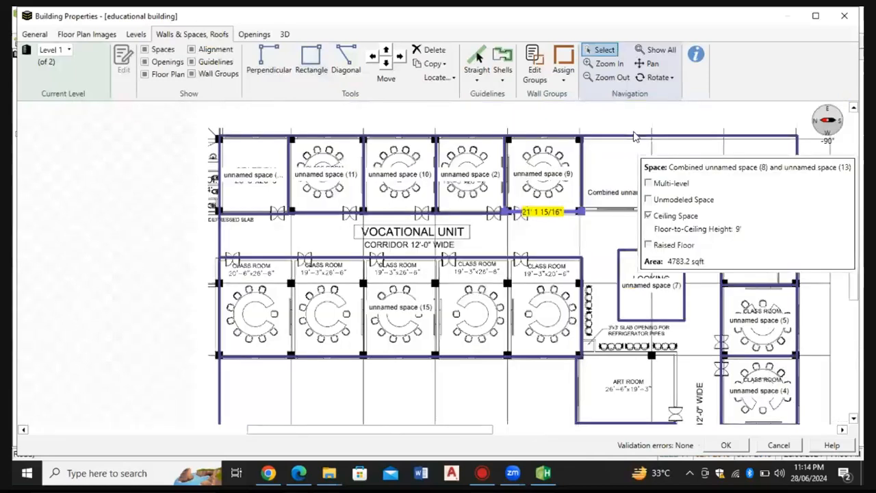
left_click_drag(555, 217, 485, 180)
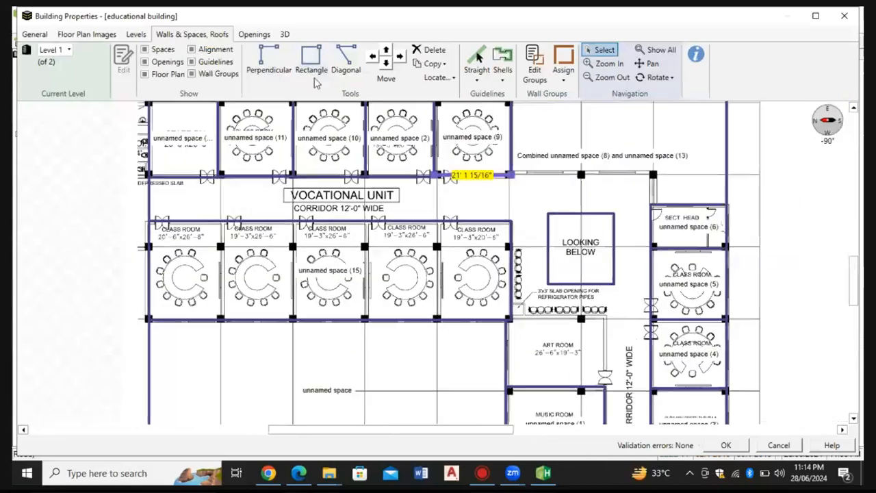
left_click(269, 61)
scroll(494, 201, "up", 2)
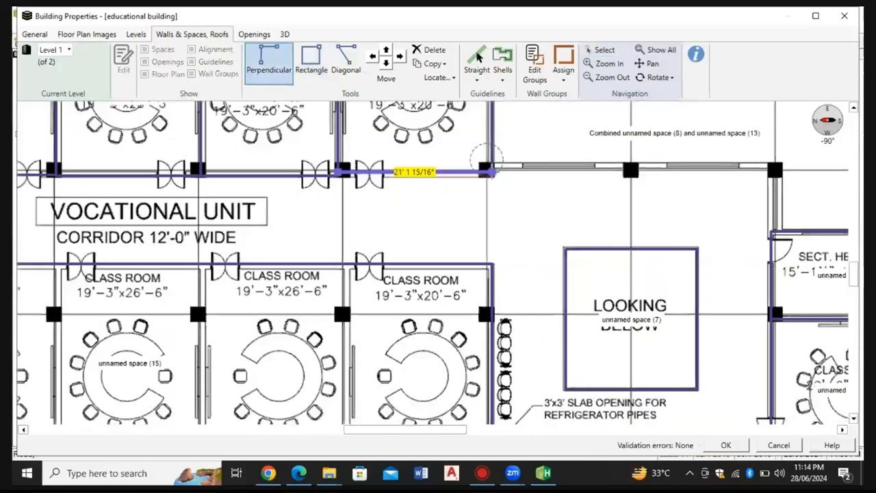
left_click(487, 171)
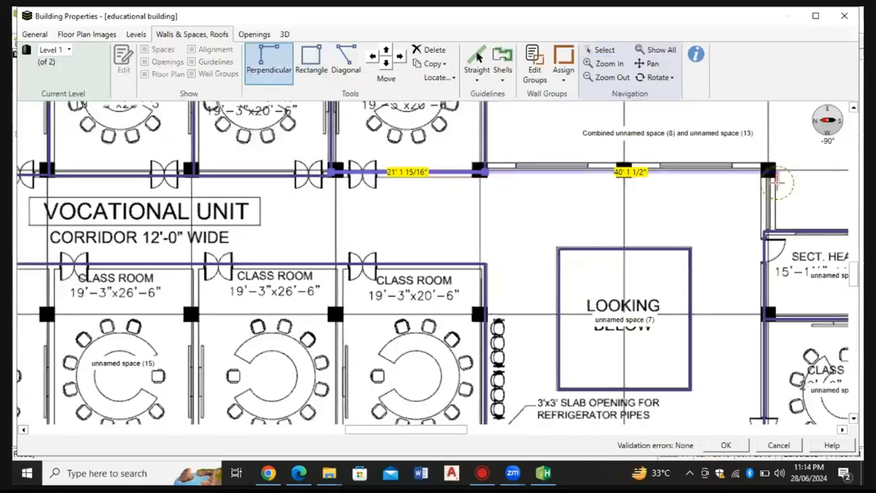
left_click(768, 172)
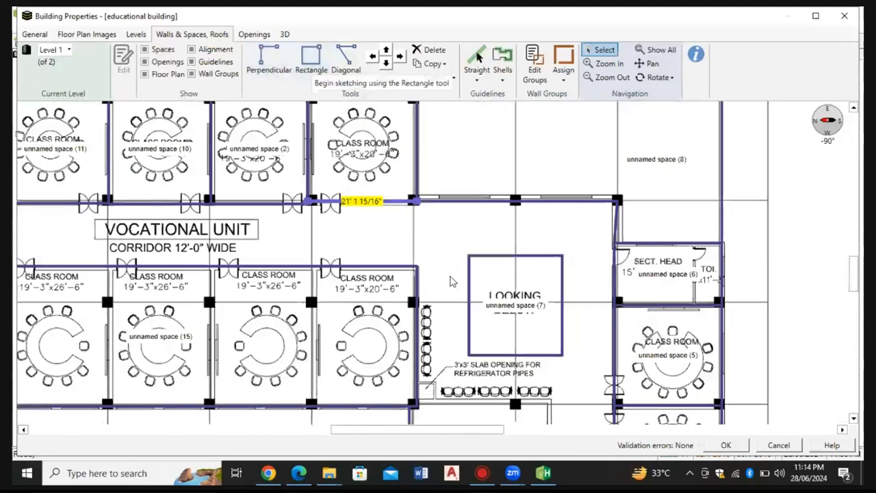
Delete the two surplus outer walls enclosing the empty area beyond the hall and Sect. Head room
scroll(451, 281, "down", 2)
scroll(652, 248, "up", 2)
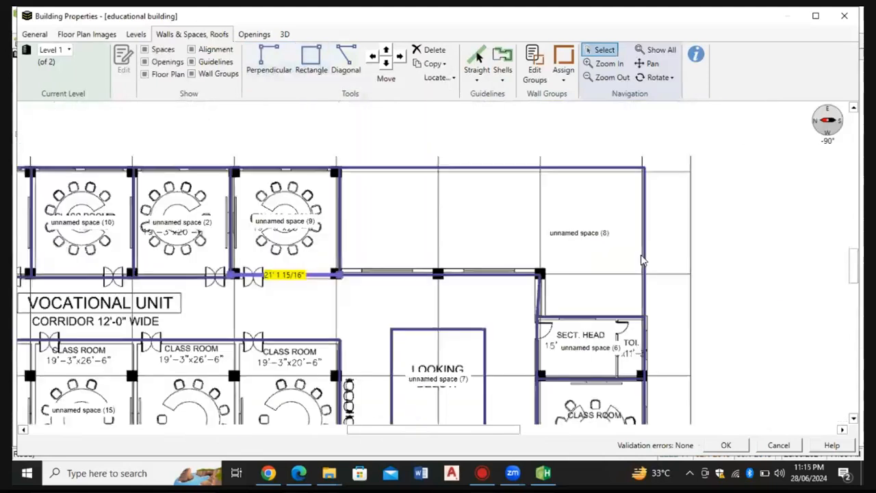
key("Delete")
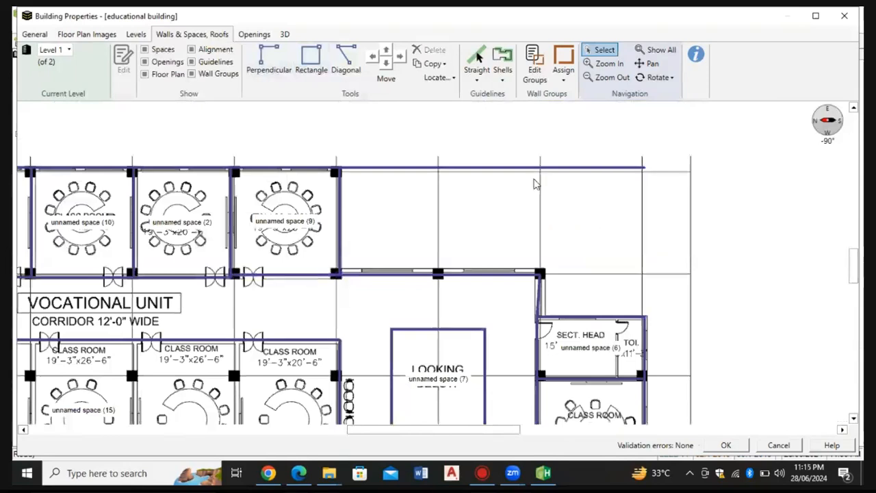
left_click(524, 170)
scroll(635, 245, "down", 3)
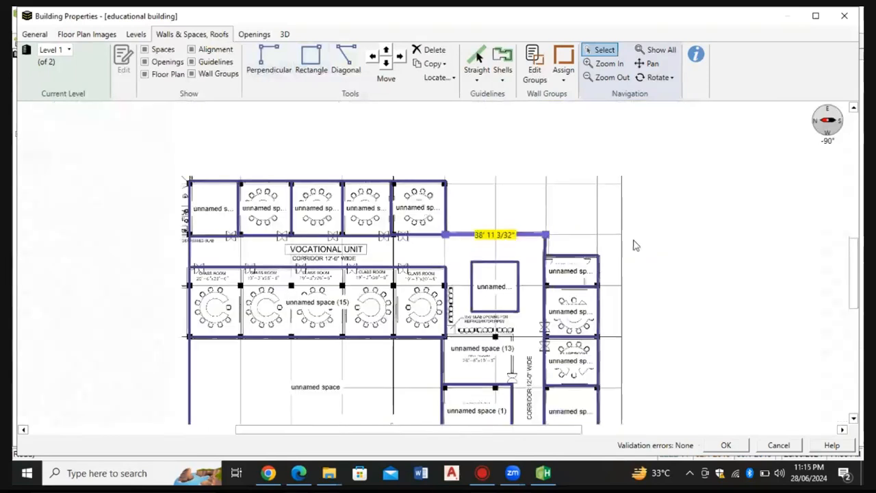
scroll(527, 352, "down", 3)
scroll(527, 353, "up", 3)
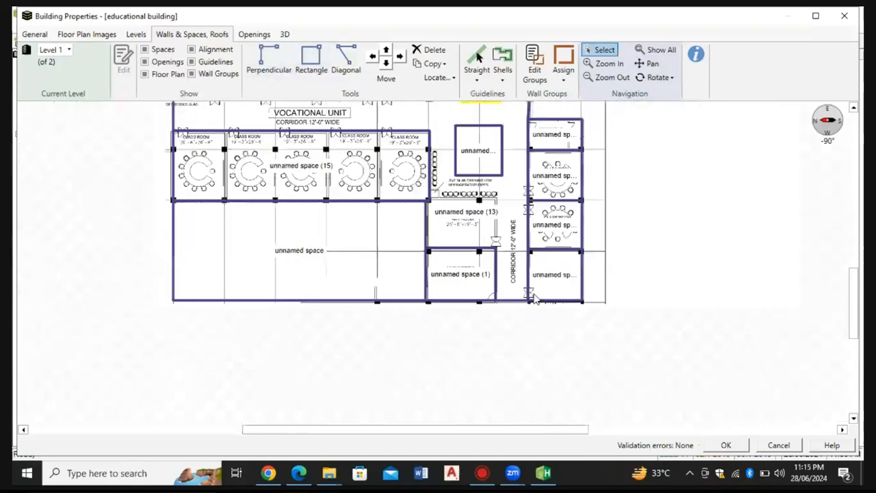
Delete the two surplus outer walls enclosing the empty area outside the five class rooms and beside the Art and Music rooms
left_click_drag(352, 302, 393, 269)
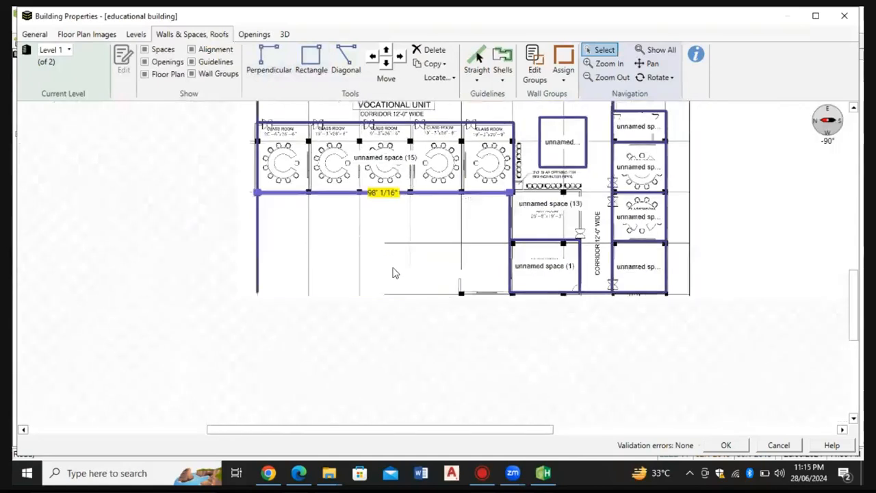
scroll(391, 272, "down", 1)
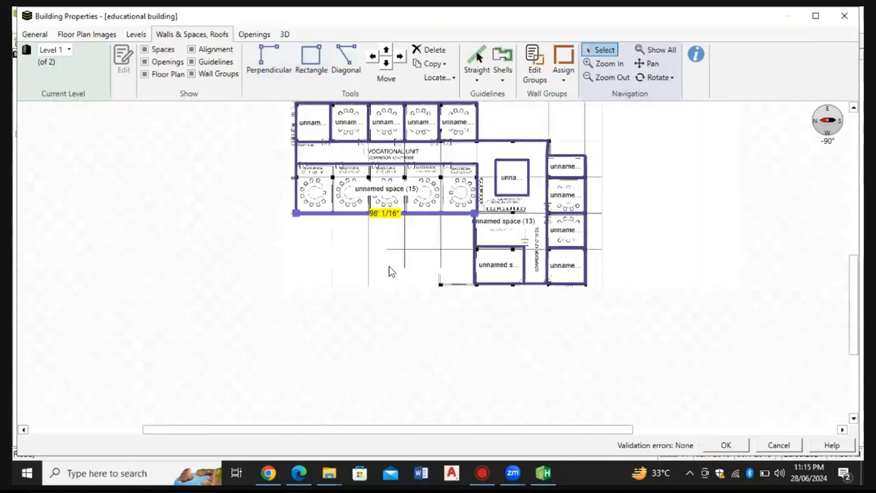
left_click_drag(388, 179, 390, 208)
scroll(391, 207, "up", 1)
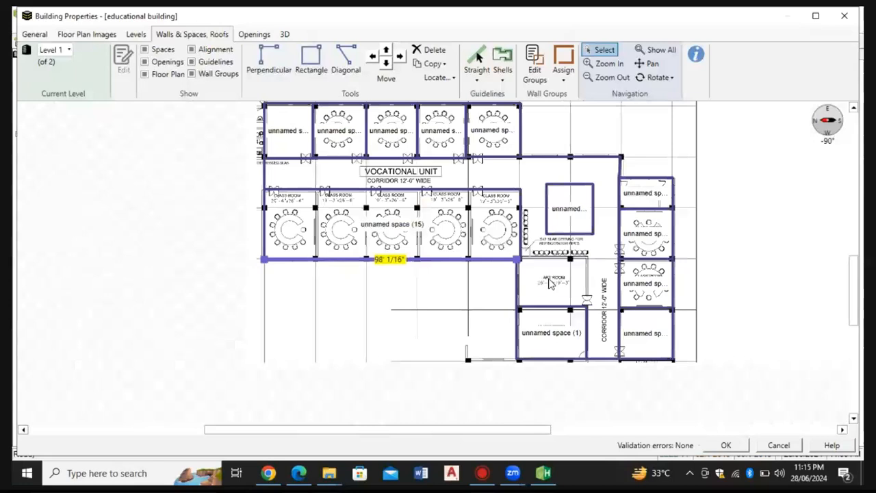
Draw perpendicular walls about 25'-10" and 19'-8" long from the end class room's corner column around the Art Room to the Music Room wall
scroll(551, 283, "up", 1)
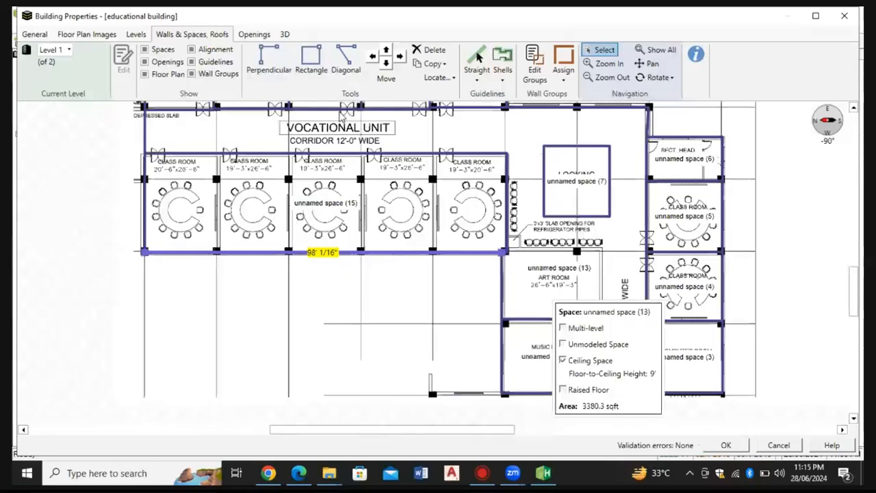
left_click(286, 62)
scroll(587, 267, "up", 1)
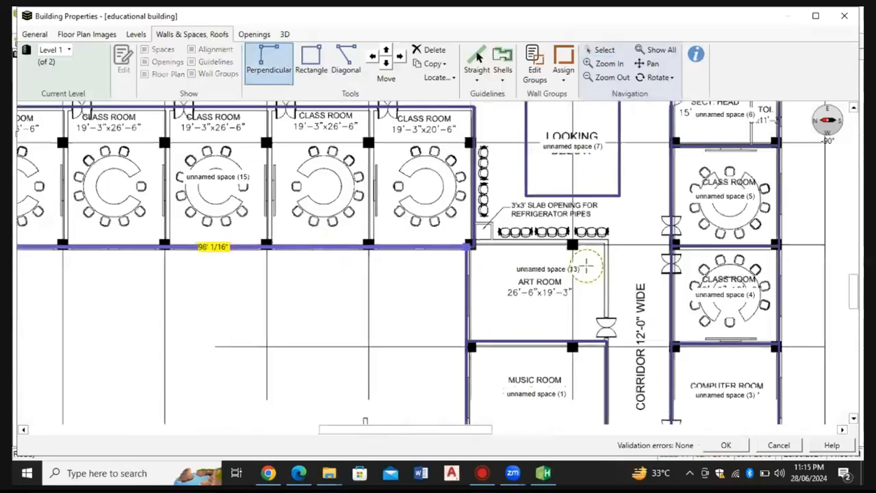
scroll(587, 267, "up", 1)
scroll(385, 244, "up", 1)
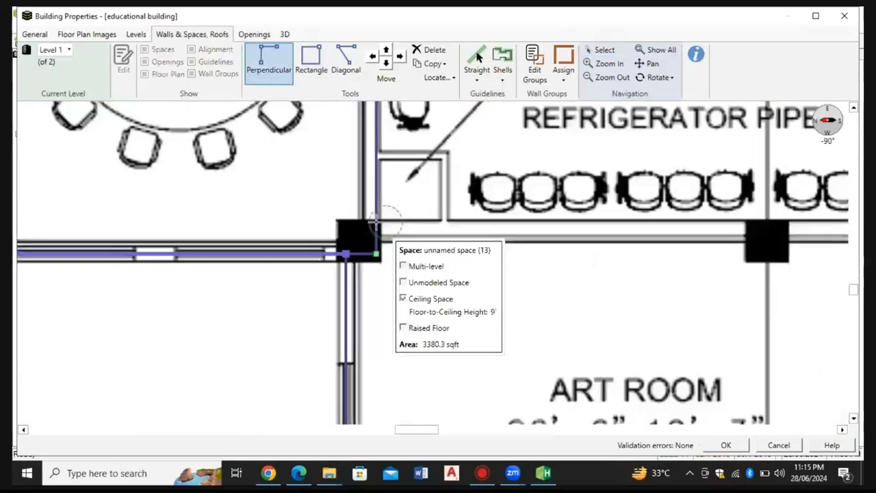
left_click(376, 223)
scroll(608, 237, "down", 1)
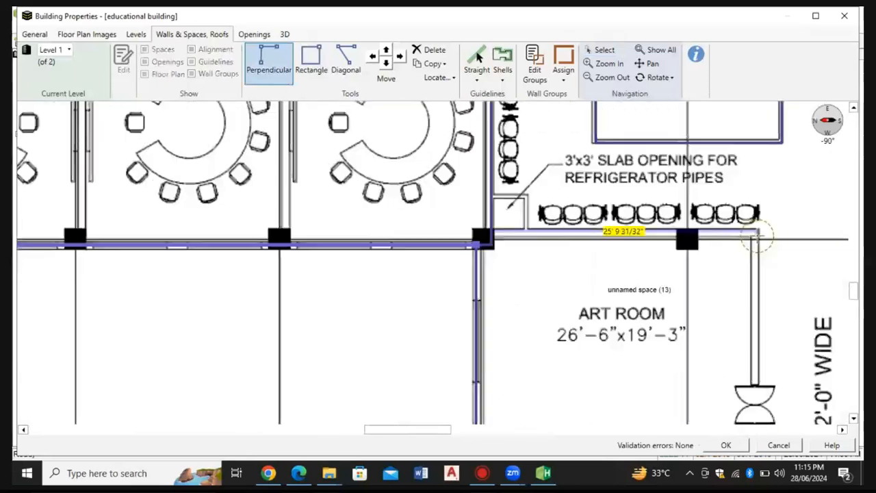
scroll(707, 240, "down", 1)
left_click(726, 237)
scroll(725, 343, "up", 3)
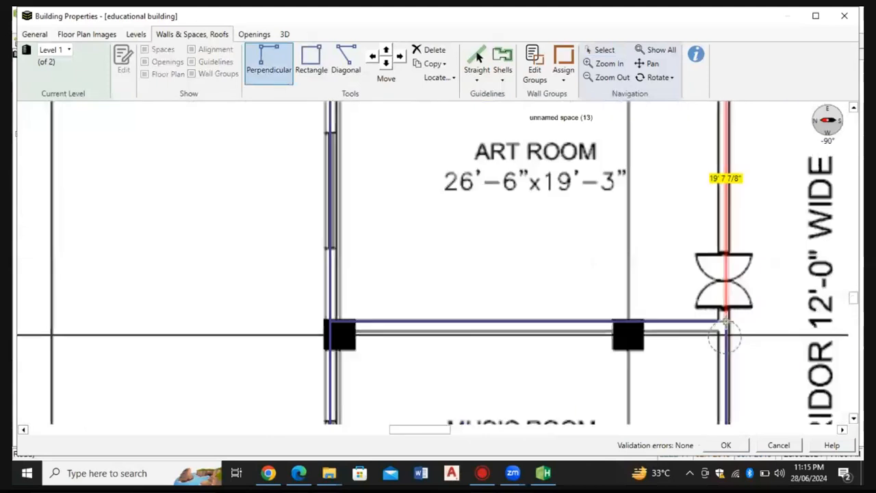
left_click(726, 322)
scroll(640, 302, "down", 1)
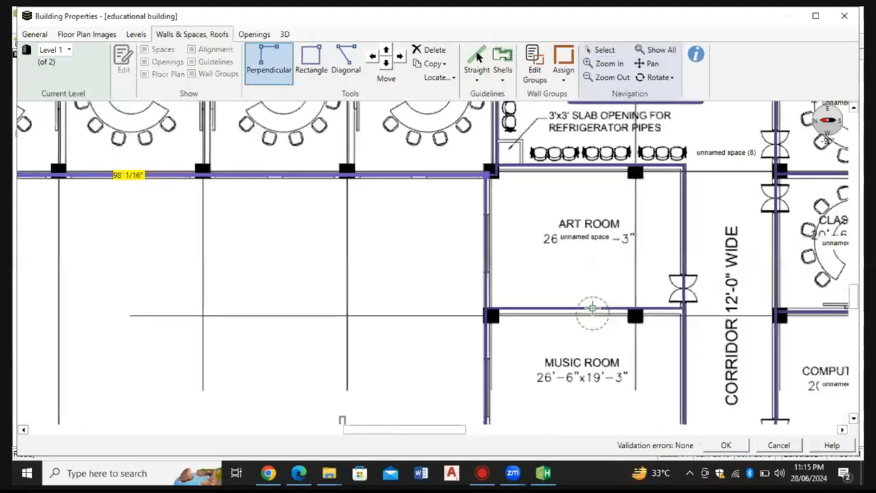
scroll(533, 254, "down", 1)
key("Escape")
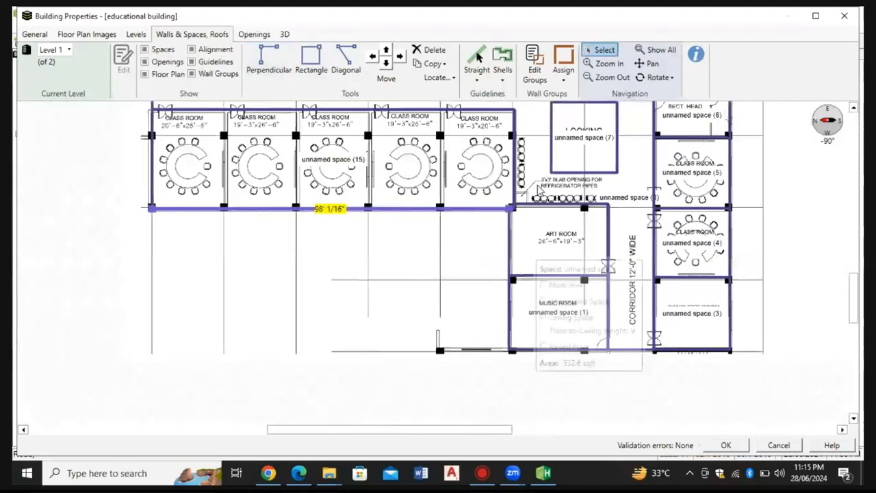
Select the Vocational Unit corridor space and examine its extent and the other traced spaces on Level 1
scroll(451, 241, "down", 1)
scroll(388, 192, "up", 1)
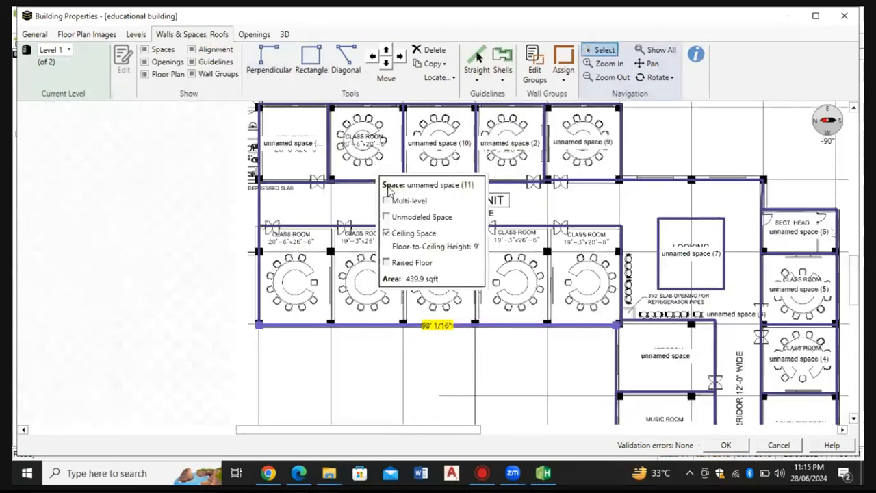
left_click(373, 205)
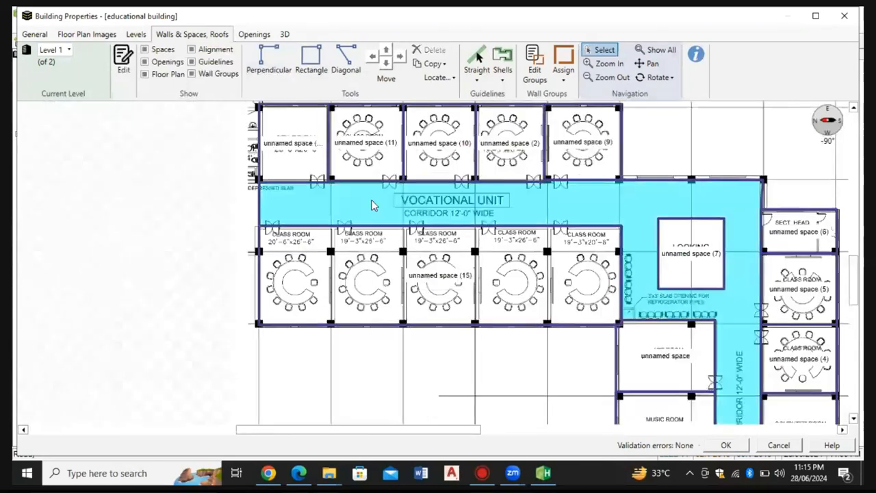
scroll(374, 205, "down", 1)
scroll(423, 229, "down", 1)
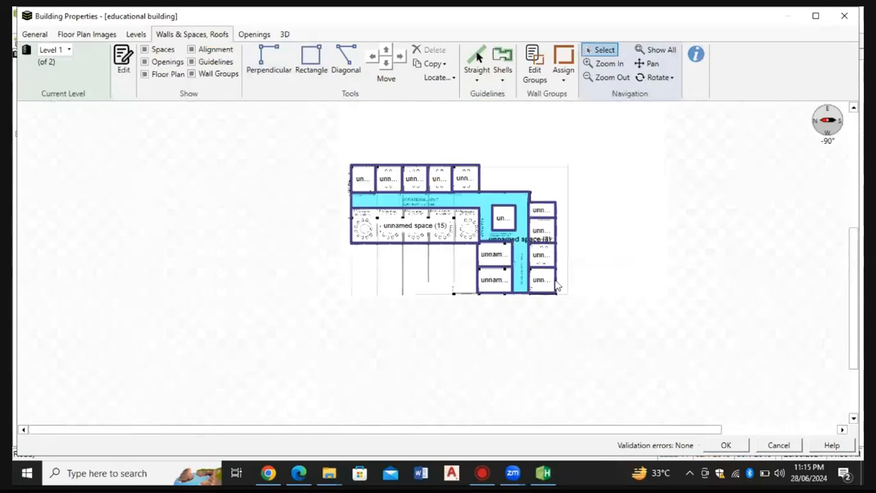
scroll(521, 255, "up", 1)
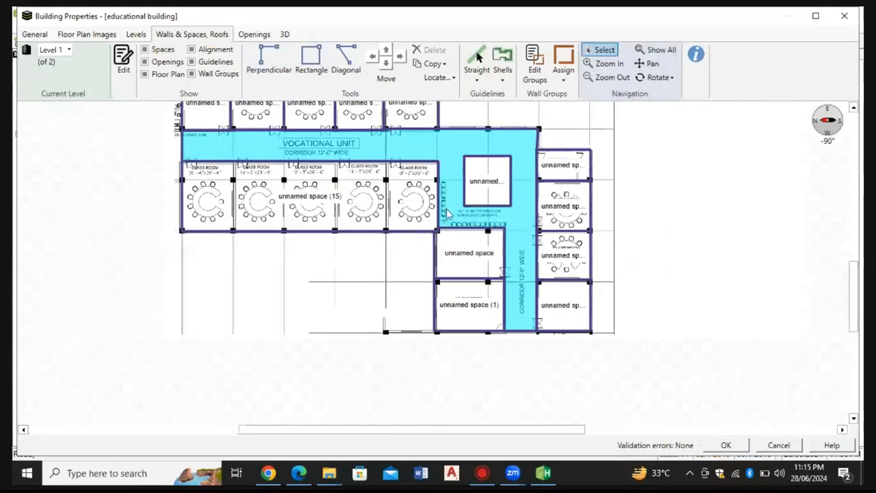
scroll(493, 203, "down", 1)
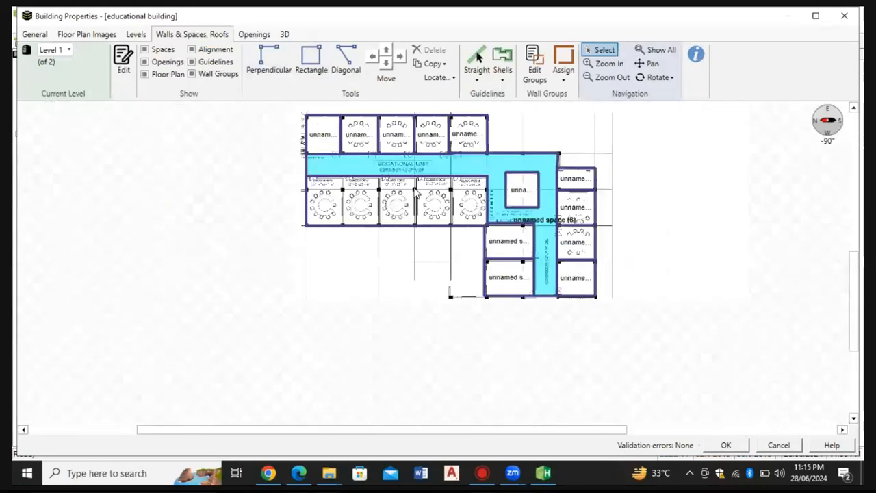
scroll(417, 192, "up", 1)
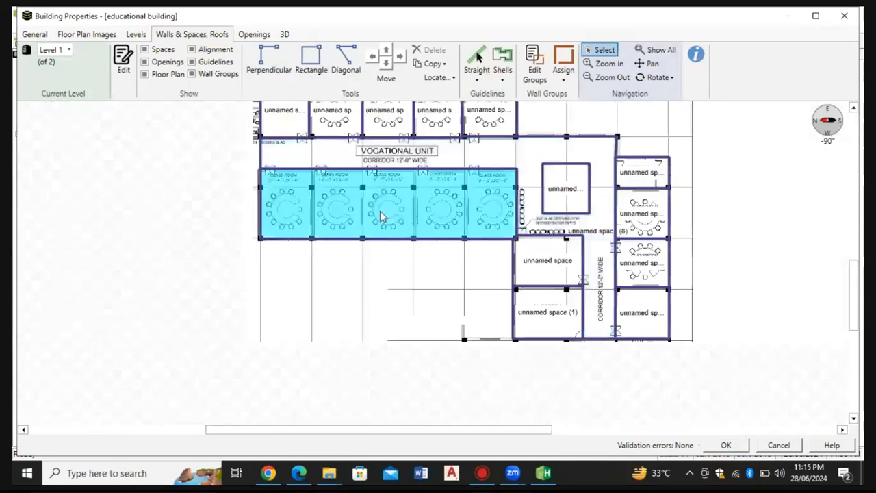
scroll(380, 211, "down", 2)
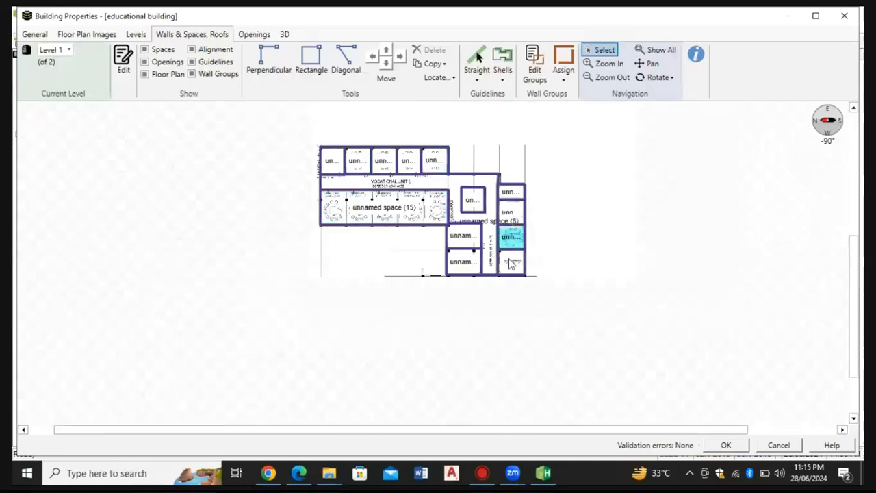
Draw a perpendicular partition wall between the Sect. Head room and its toilet, splitting the space in two
scroll(512, 198, "up", 1)
scroll(511, 197, "up", 5)
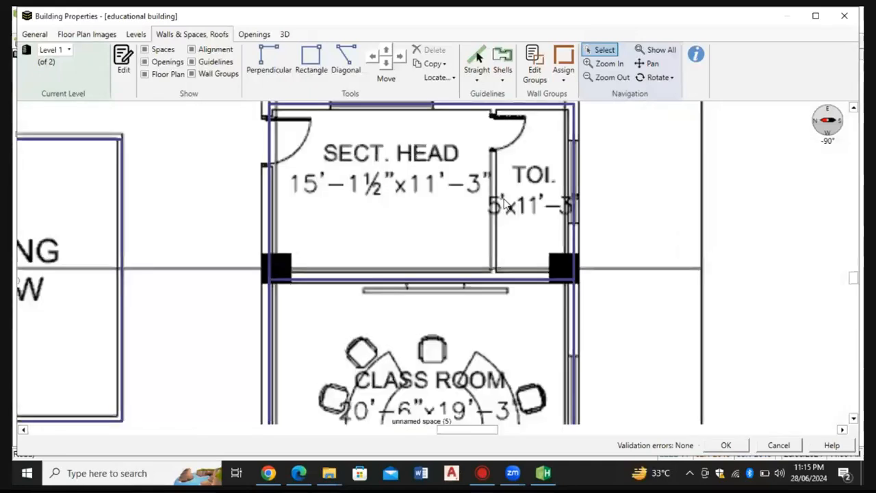
scroll(504, 203, "down", 1)
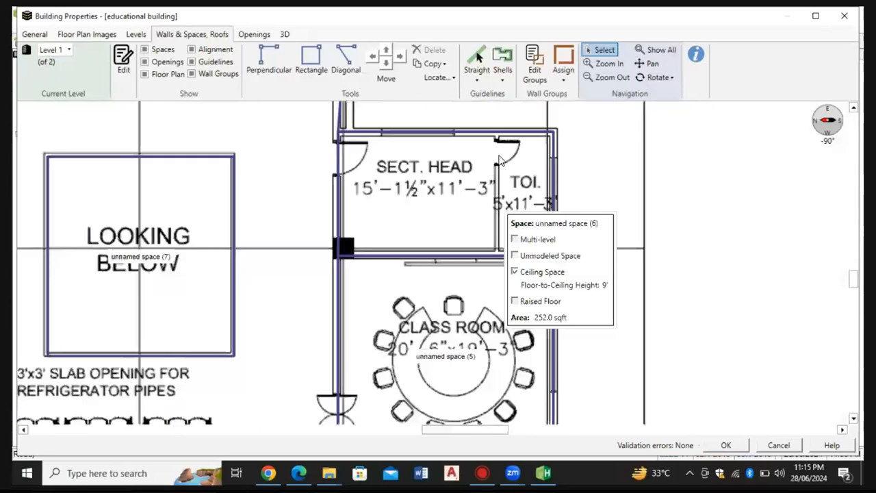
left_click(287, 67)
left_click(498, 131)
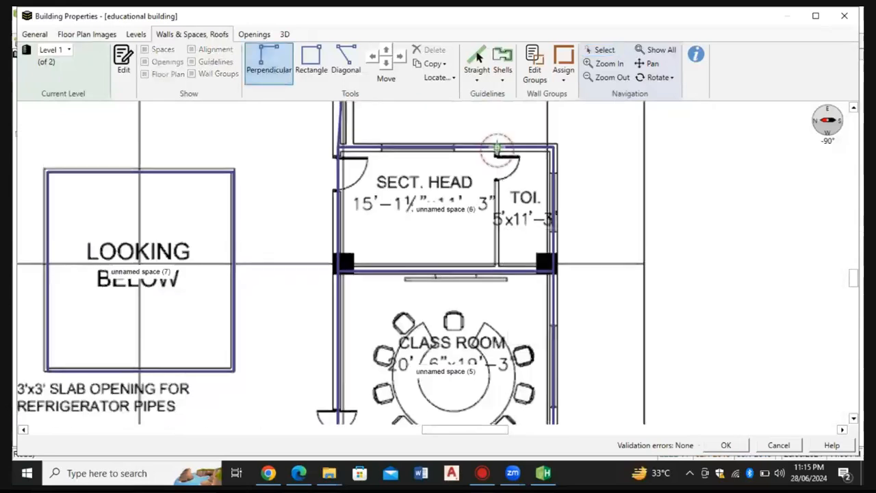
left_click(500, 271)
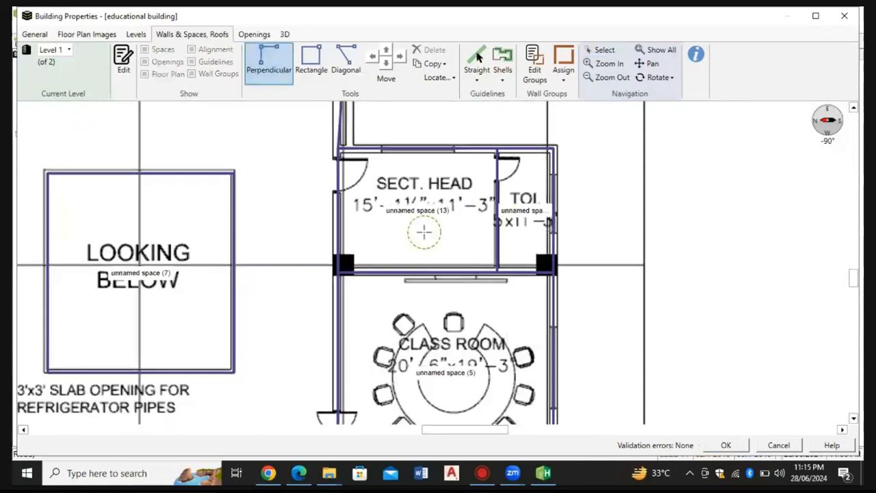
key("Escape")
Name the Staff Rm. space "staff room" and save its properties
scroll(568, 203, "down", 3)
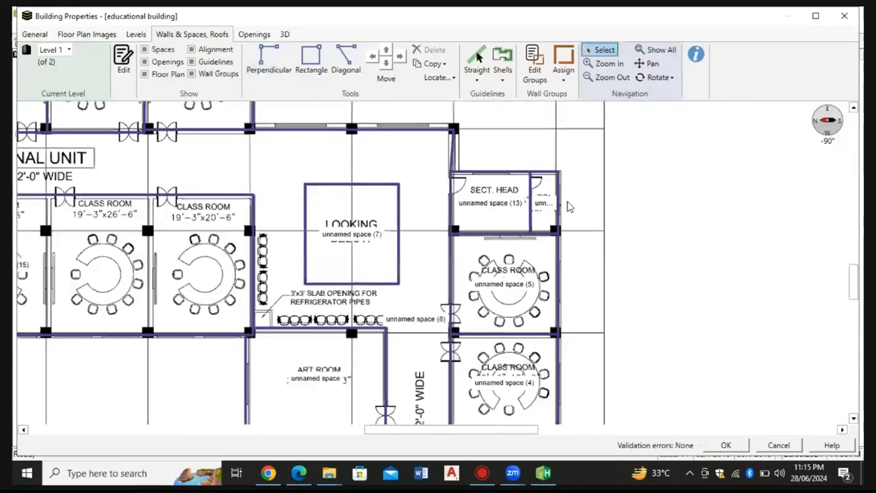
scroll(568, 203, "down", 2)
scroll(560, 230, "up", 2)
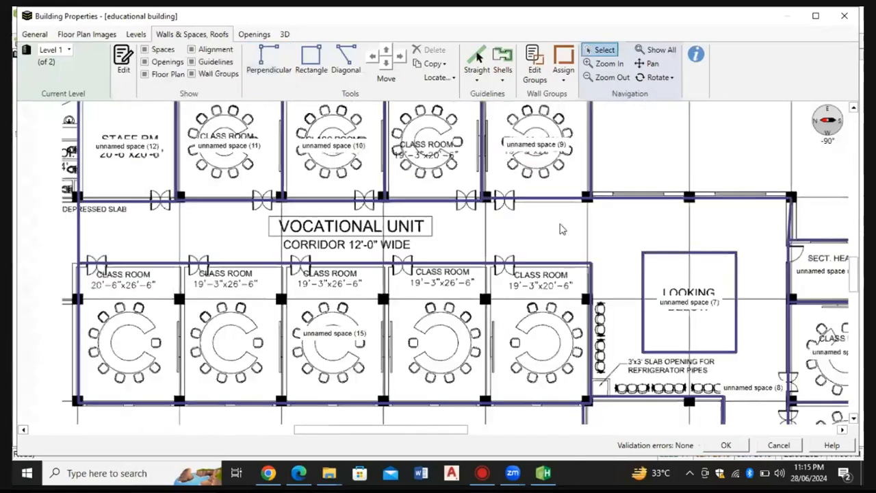
scroll(560, 229, "down", 2)
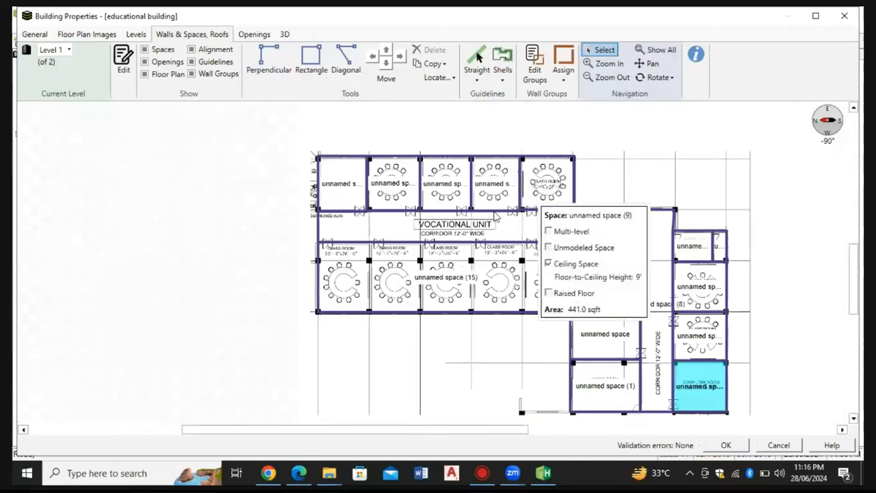
scroll(342, 196, "up", 2)
scroll(342, 196, "down", 2)
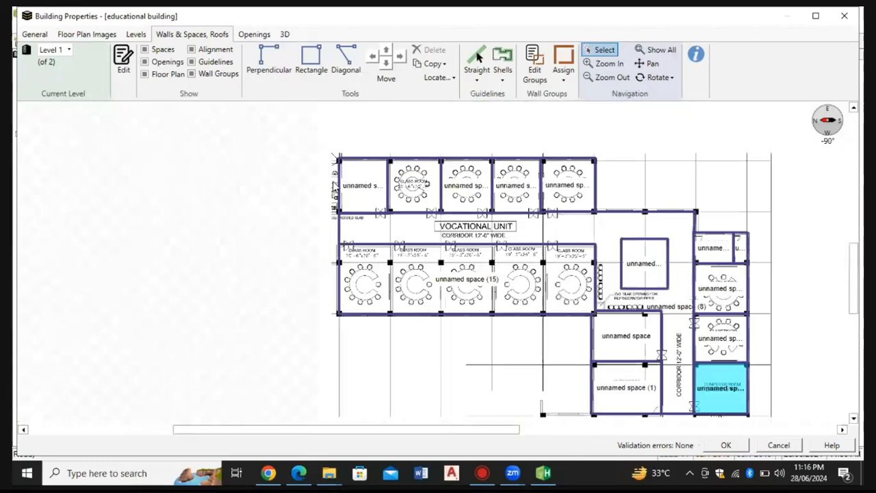
scroll(336, 186, "up", 2)
double_click(394, 198)
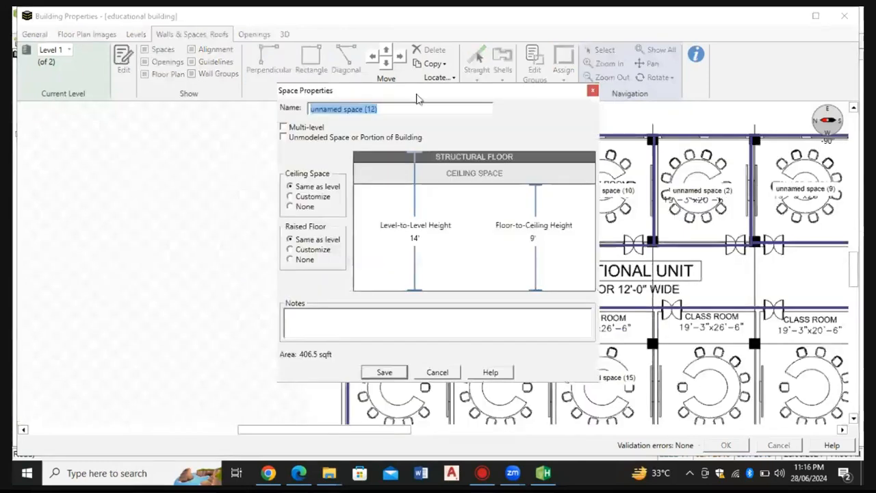
left_click_drag(418, 96, 604, 151)
type("s")
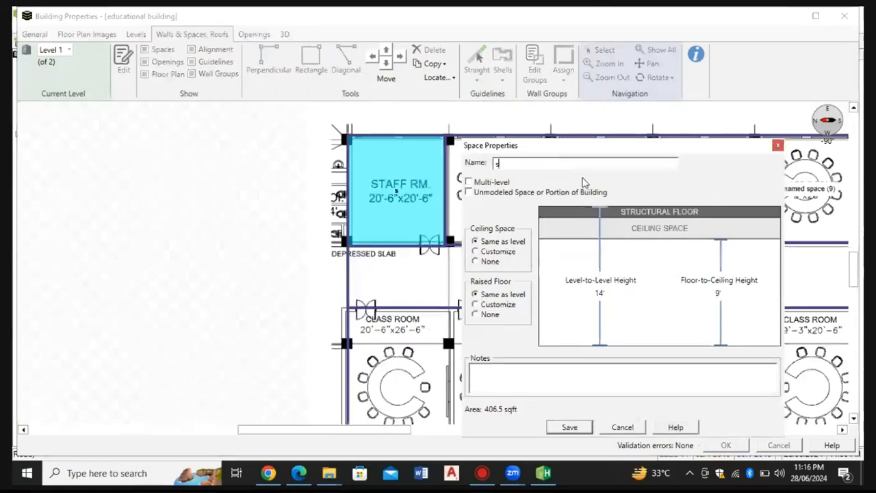
type("taff room")
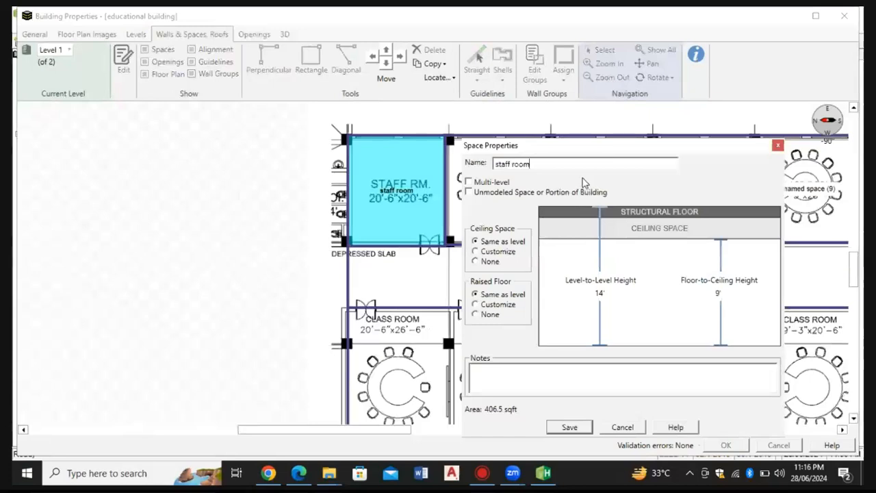
left_click(623, 427)
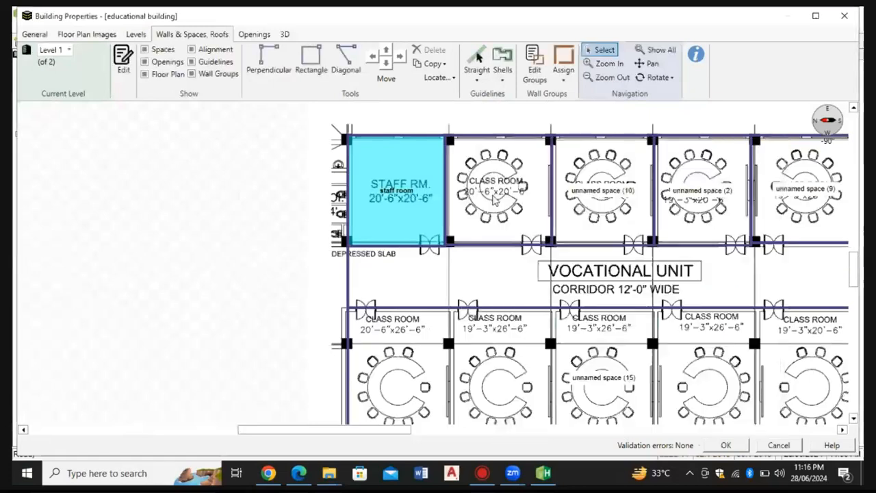
Name the class room space directly beside the staff room "class 1" and save it
left_click(494, 196)
double_click(493, 196)
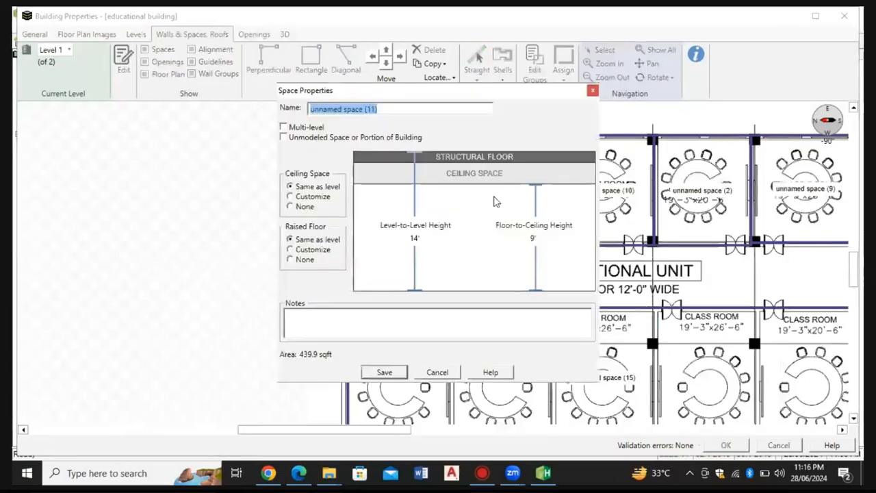
type("c")
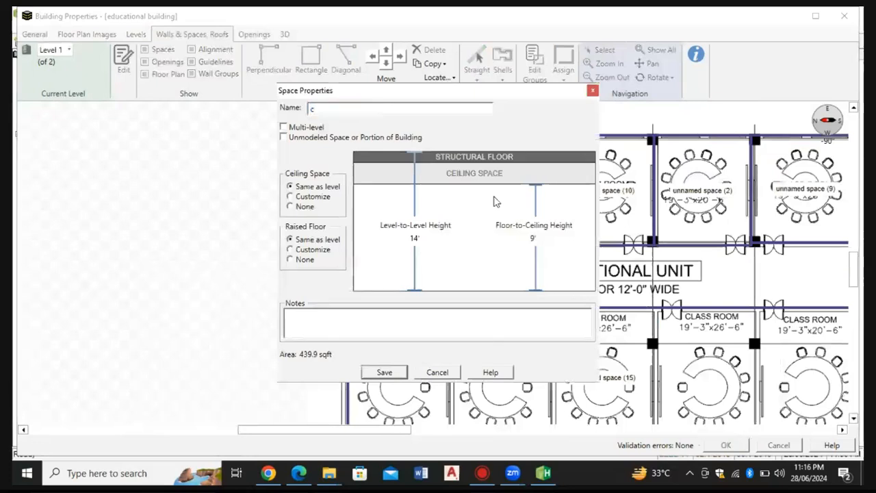
type("lass 1")
left_click(397, 376)
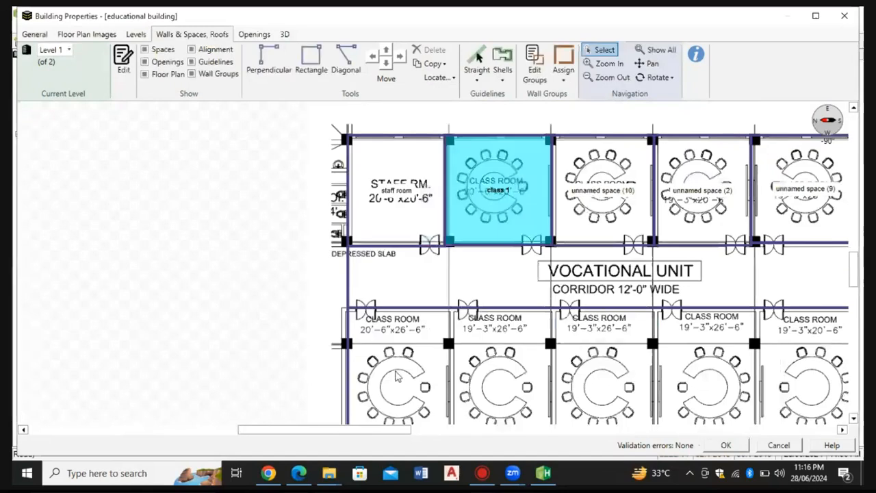
Name the class room space after class 1 "class 2", save it, and select the following class room space in the row
double_click(579, 200)
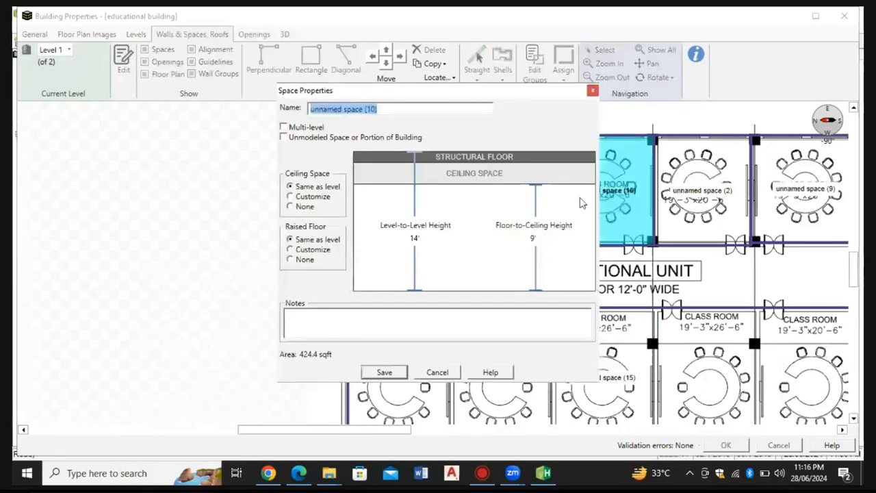
type("class 2")
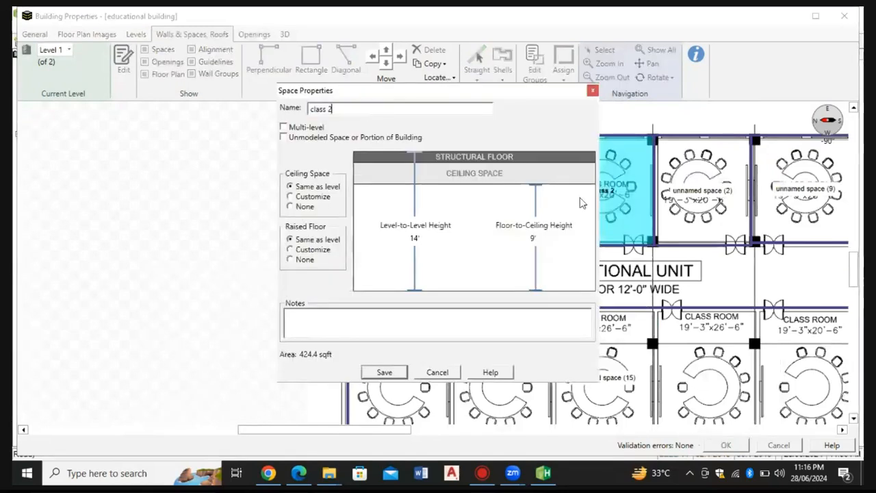
left_click(407, 374)
left_click(698, 200)
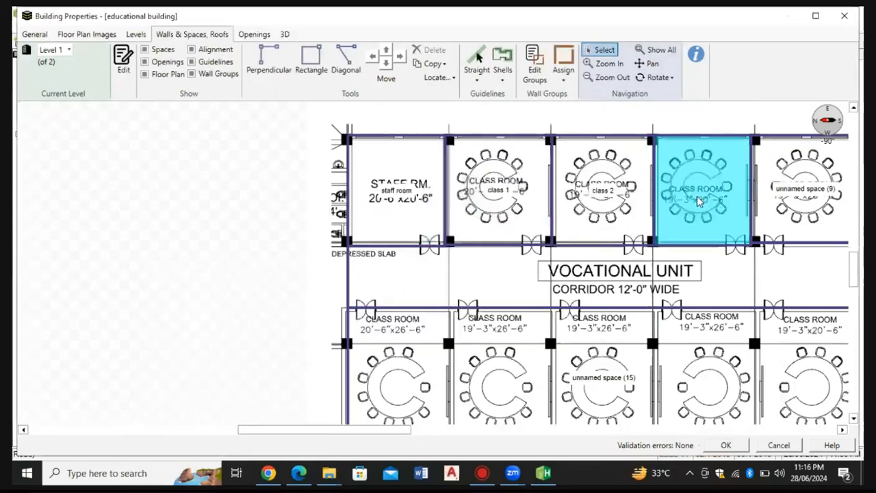
Name the class room space directly after class 2 in the row "class 3"
double_click(699, 200)
type("clas")
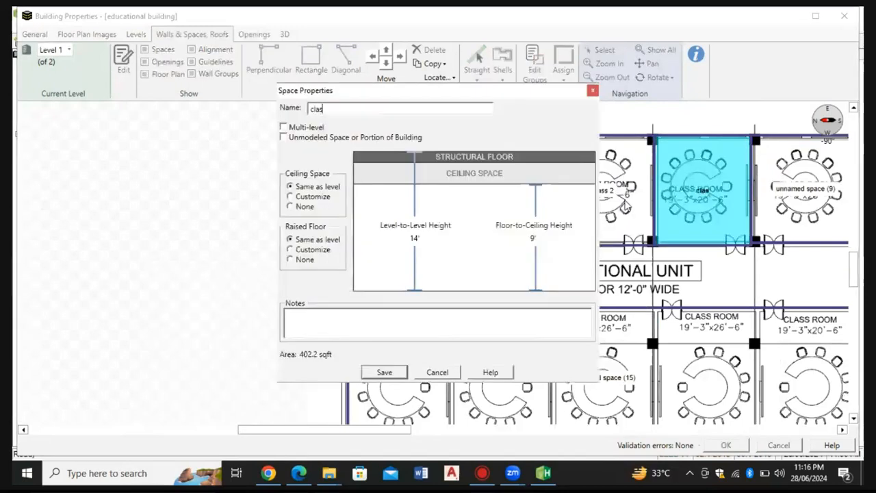
type("s 3")
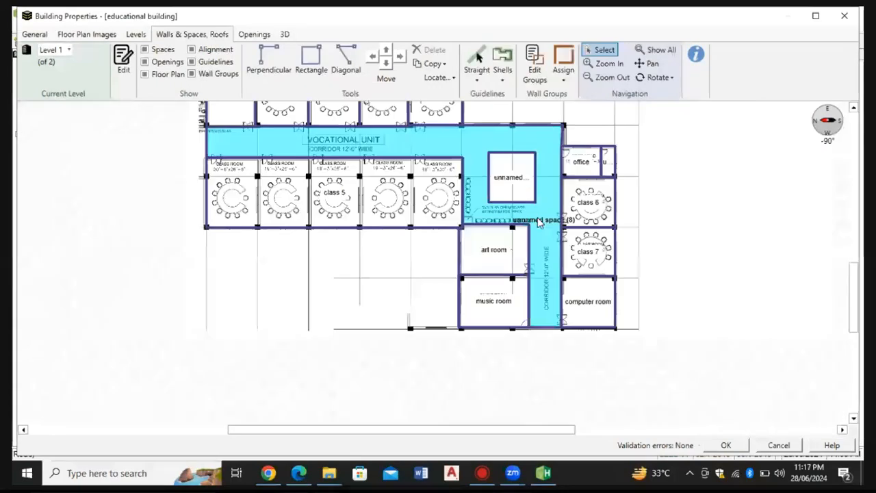
Name the corridor space running through the vocational unit "corridor" and save its properties
double_click(539, 221)
type("corr")
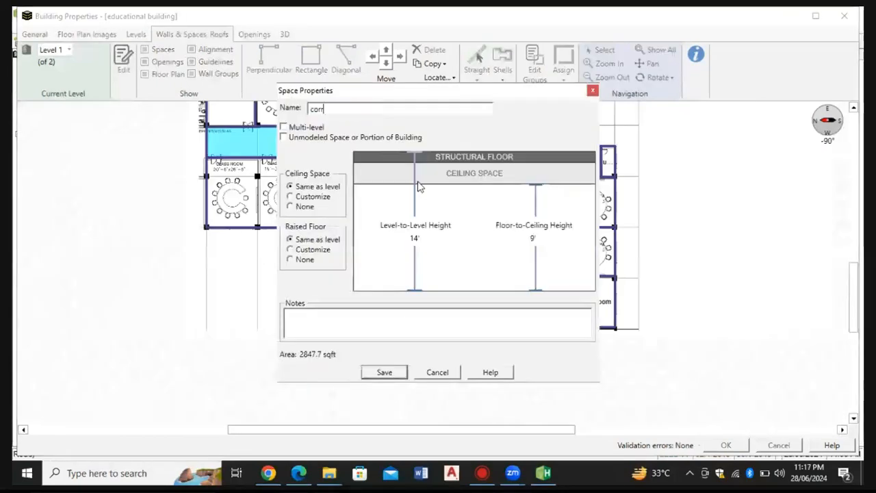
type("idor")
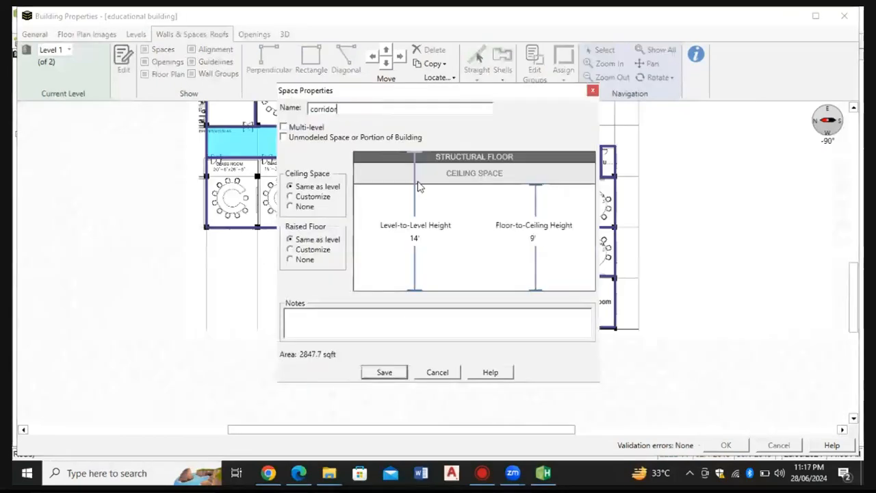
left_click(386, 373)
Clear the corridor selection on Level 1 and switch the current level to Level 2
scroll(442, 180, "down", 1)
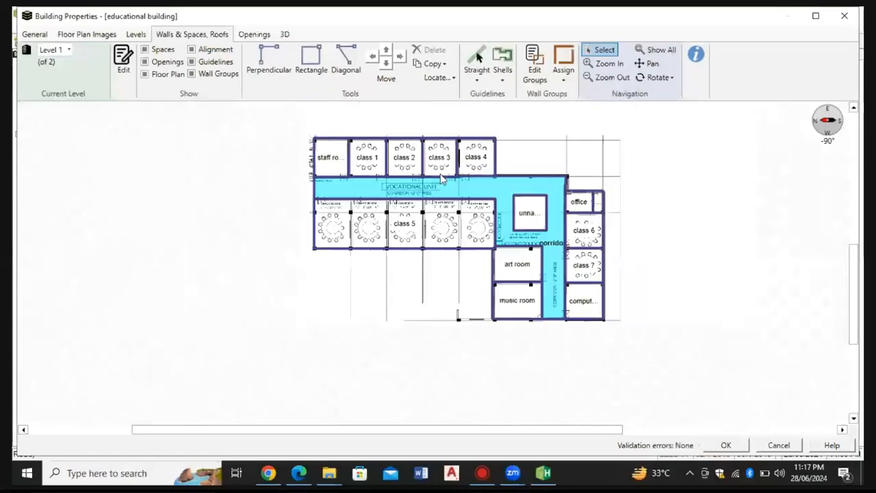
scroll(442, 180, "up", 1)
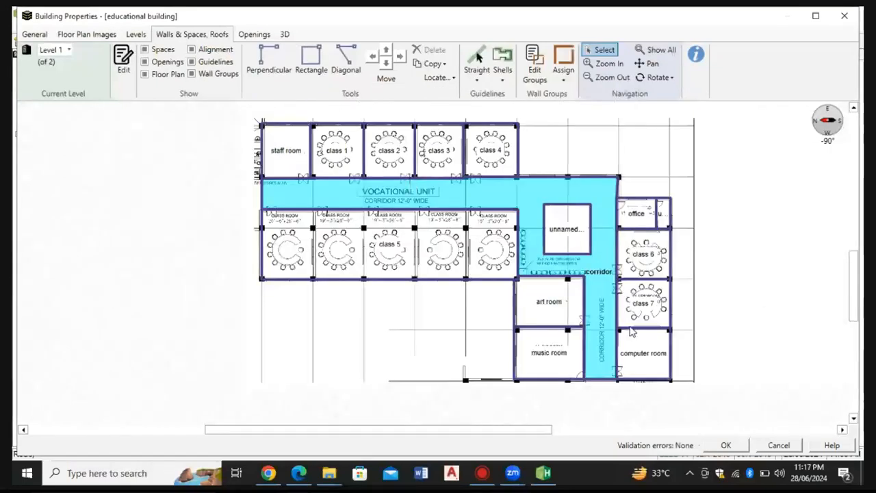
scroll(632, 333, "up", 3)
scroll(608, 301, "down", 4)
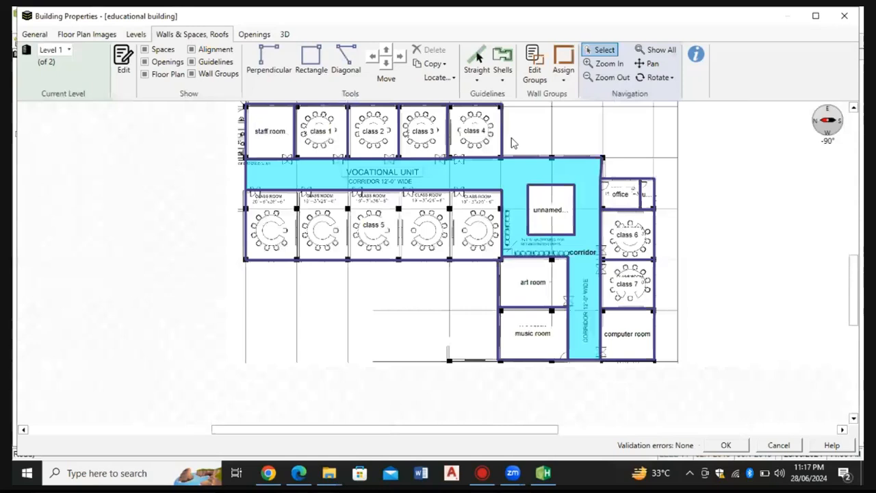
left_click(514, 143)
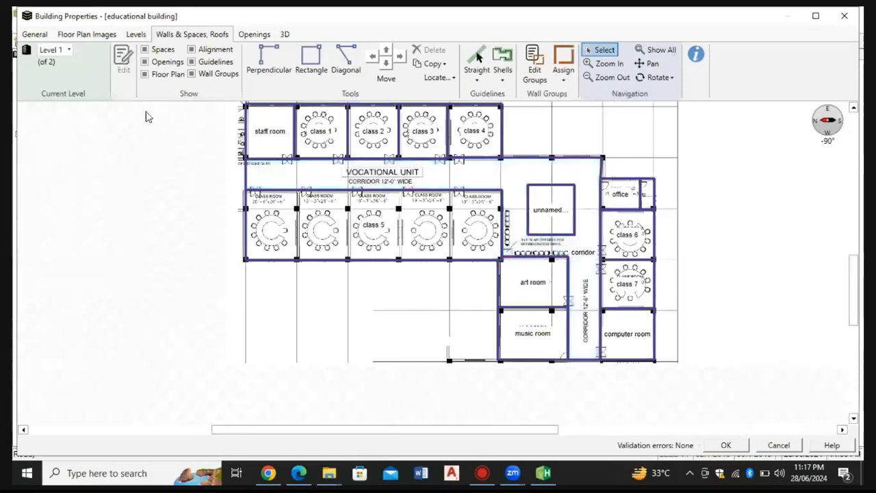
left_click(66, 50)
left_click(62, 66)
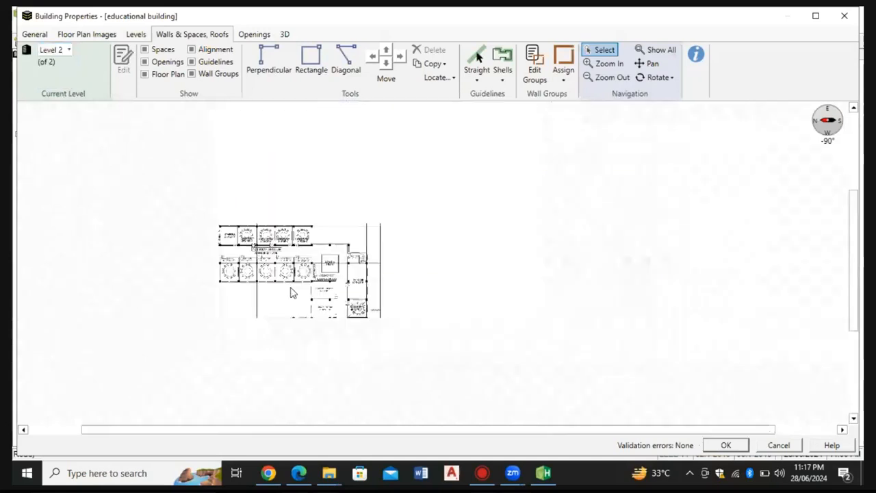
Copy all walls from Level 1 onto the Level 2 floor plan and confirm the copy
scroll(292, 293, "up", 3)
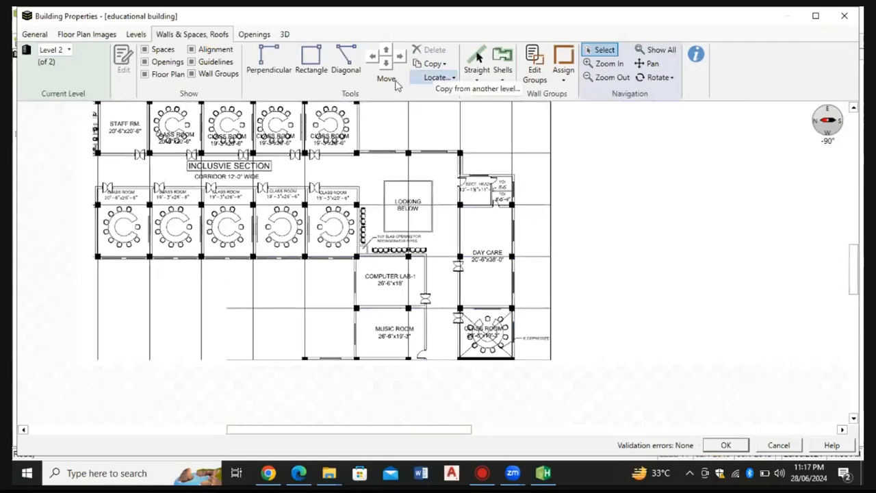
left_click(434, 64)
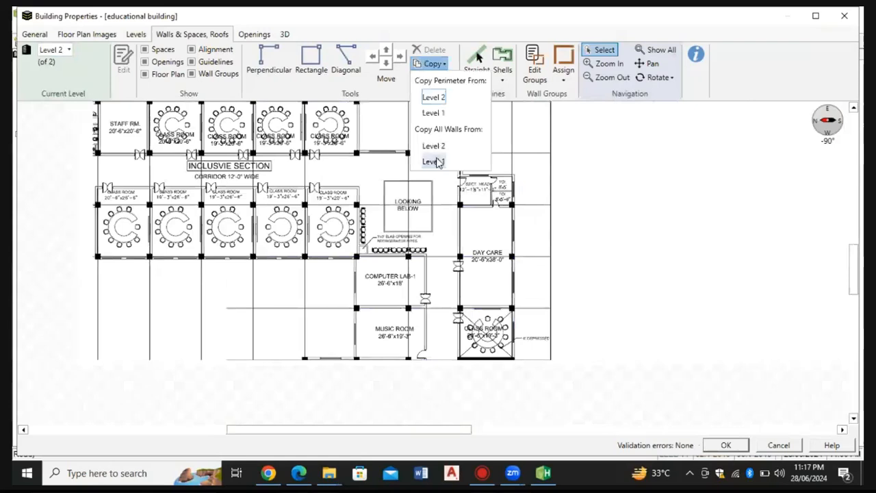
left_click(434, 162)
left_click(466, 282)
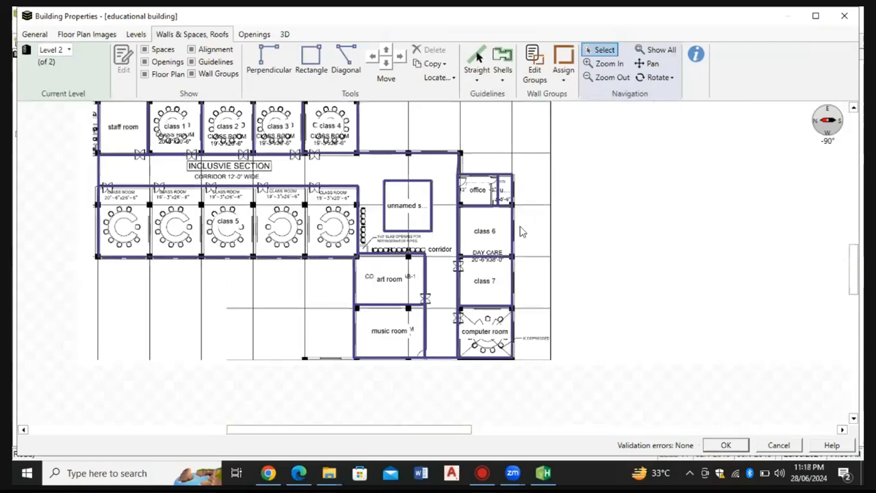
Compare the spaces copied onto Level 2 with the room labels and walls of its floor plan
scroll(521, 232, "down", 2)
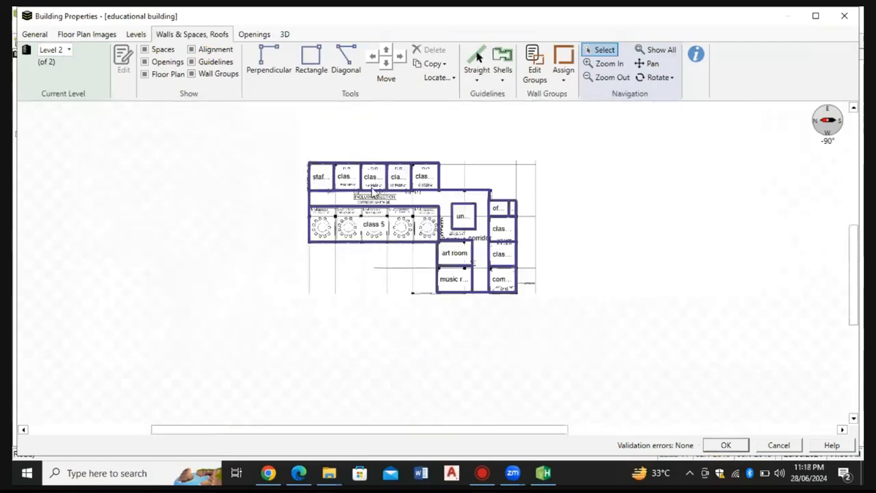
scroll(353, 194, "up", 2)
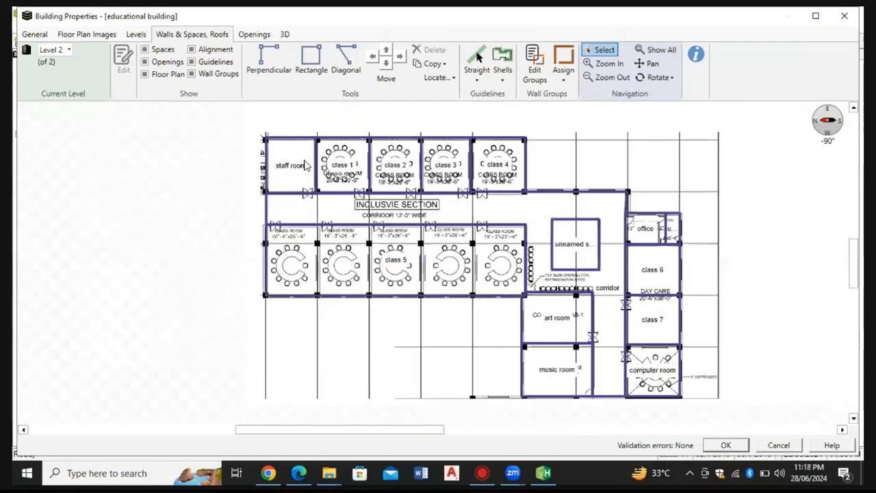
mouse_move(299, 169)
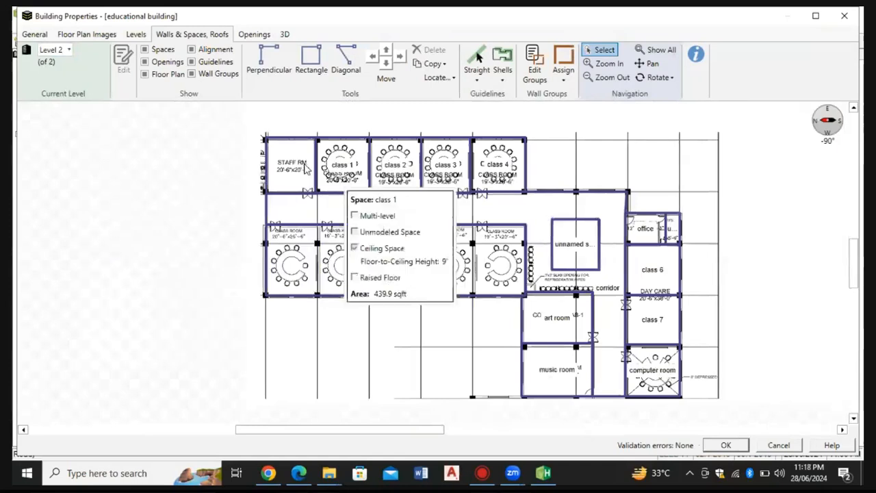
scroll(468, 305, "down", 1)
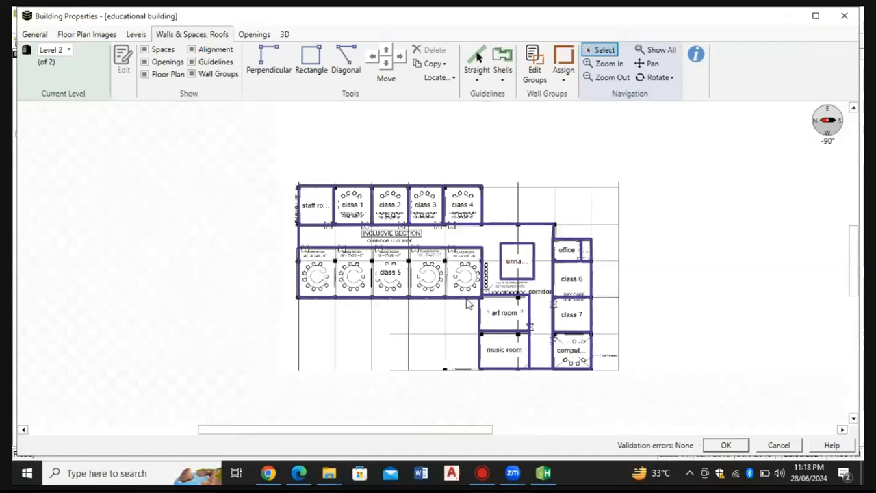
scroll(467, 305, "up", 2)
scroll(338, 236, "down", 2)
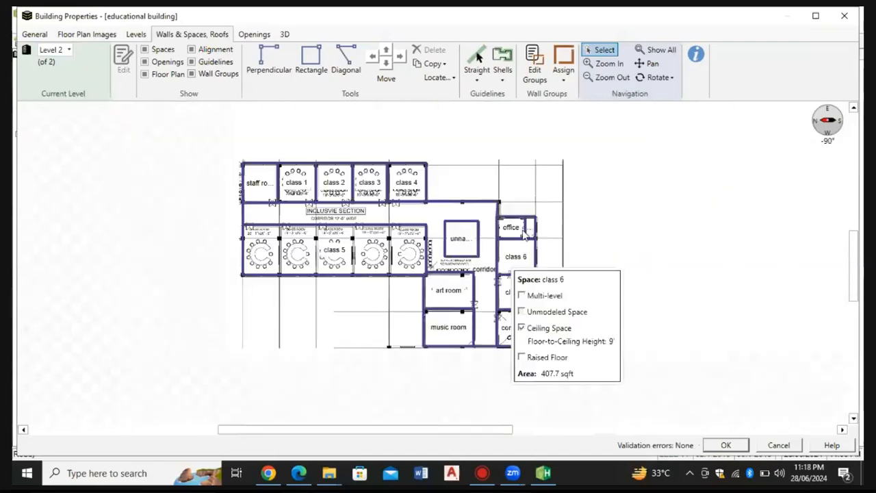
scroll(525, 233, "up", 3)
left_click_drag(505, 292, 510, 284)
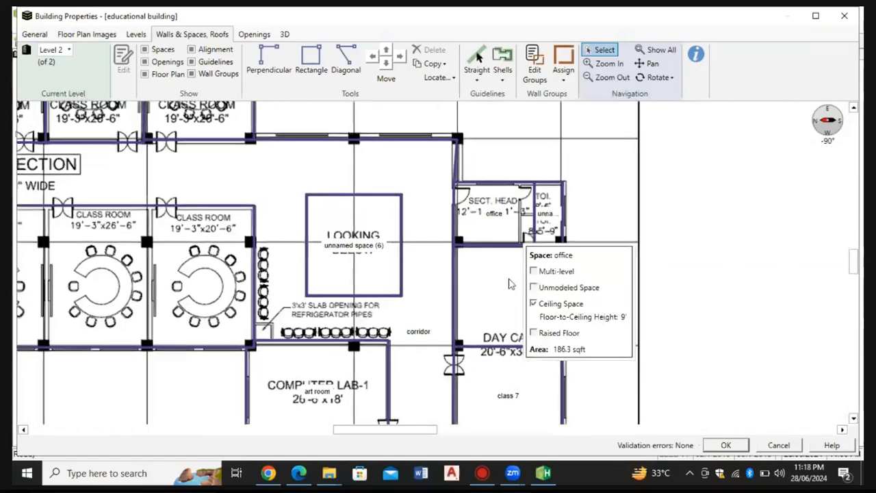
scroll(509, 284, "up", 1)
scroll(523, 237, "down", 1)
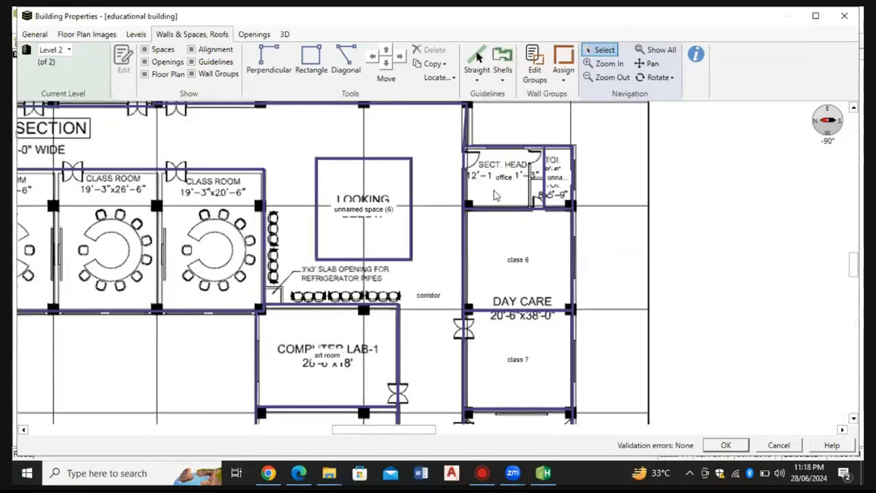
Delete the partition wall between class 6 and class 7 that crosses the Day Care room
scroll(497, 196, "up", 1)
left_click_drag(549, 370, 522, 254)
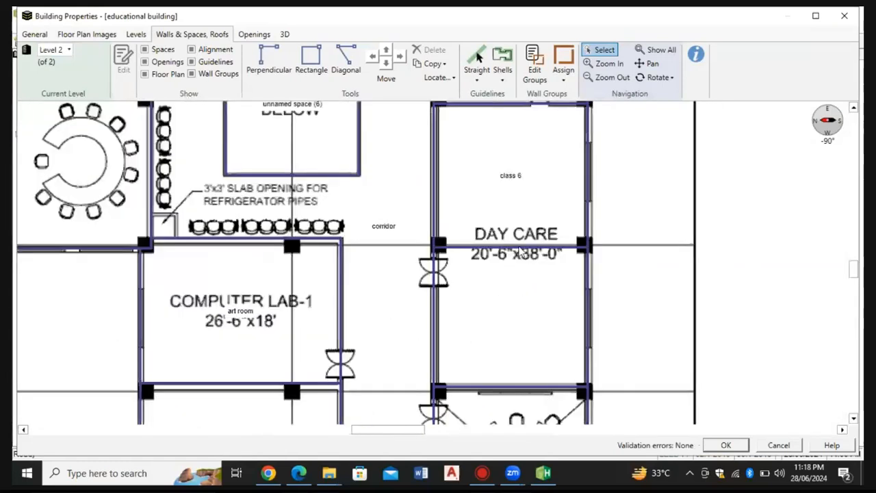
left_click(519, 251)
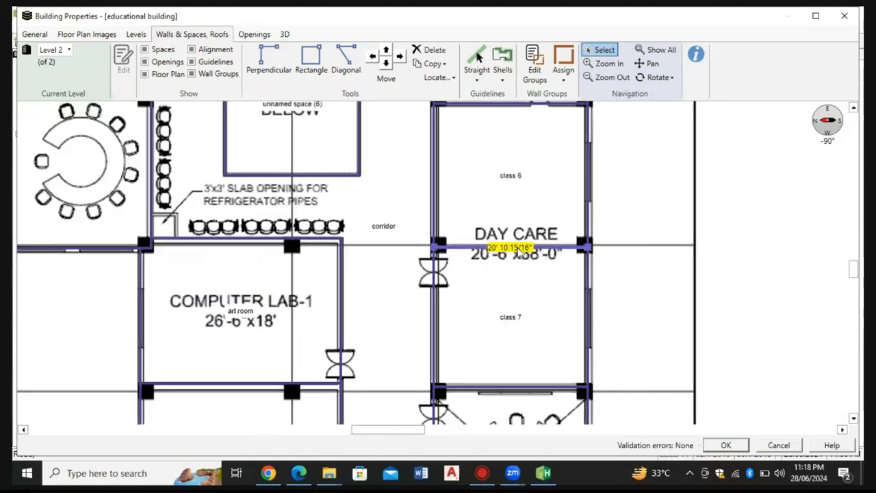
key("Delete")
Name the combined space in the Day Care room "daycare" and save it
double_click(520, 250)
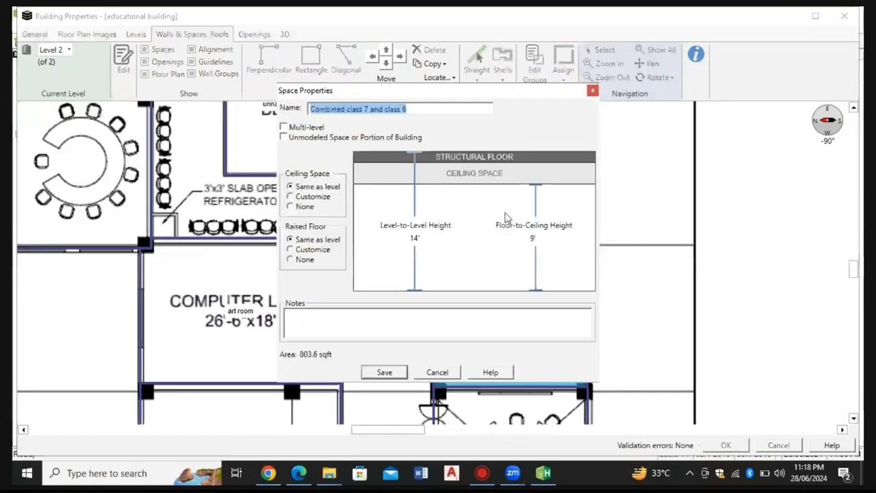
type("dayca")
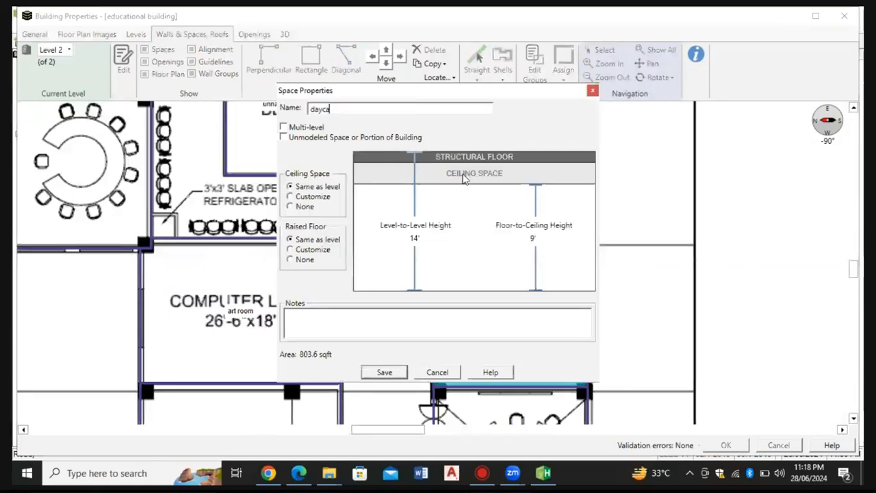
type("re")
key("Return")
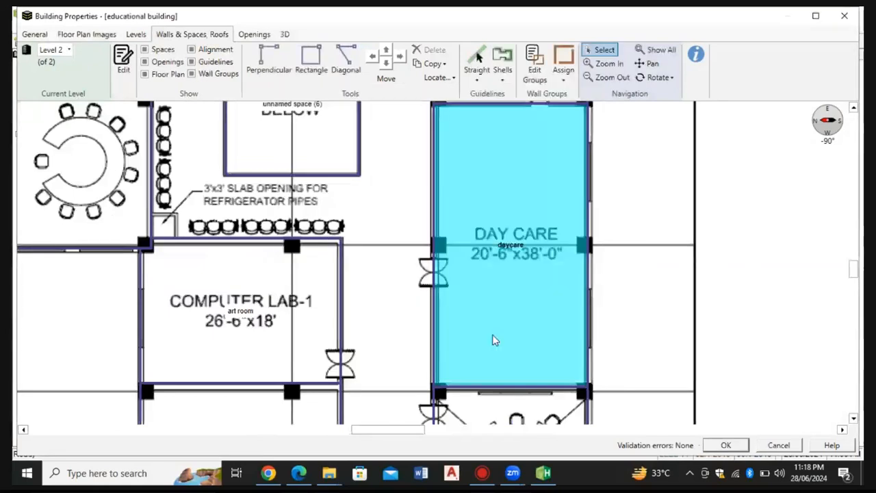
Rename the copied computer room space below the daycare "class room" to match the plan label
scroll(495, 341, "down", 3)
scroll(551, 326, "up", 3)
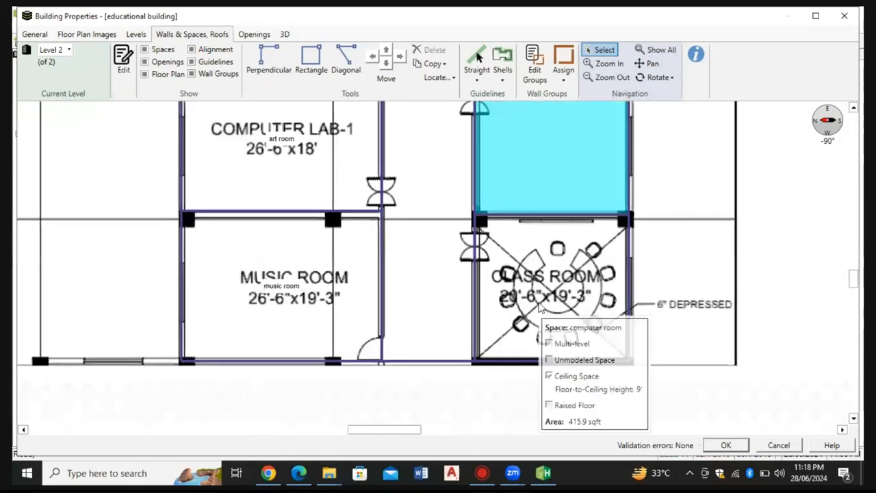
double_click(541, 309)
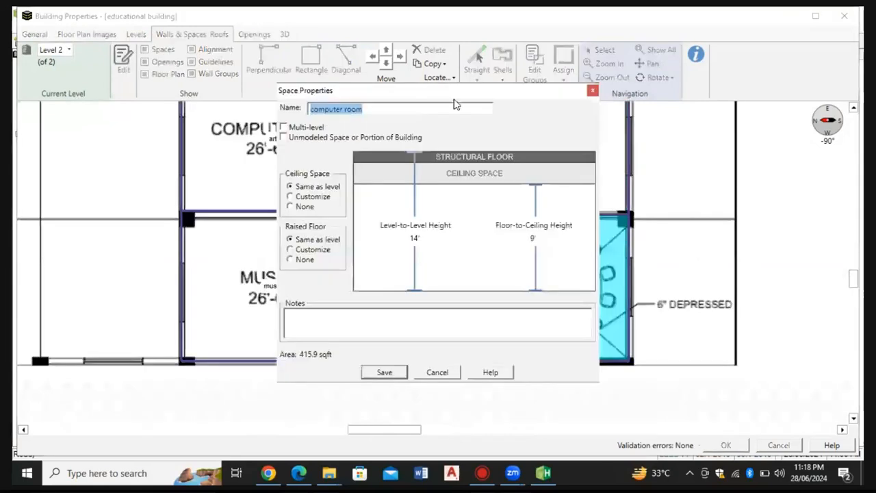
left_click_drag(463, 97, 742, 181)
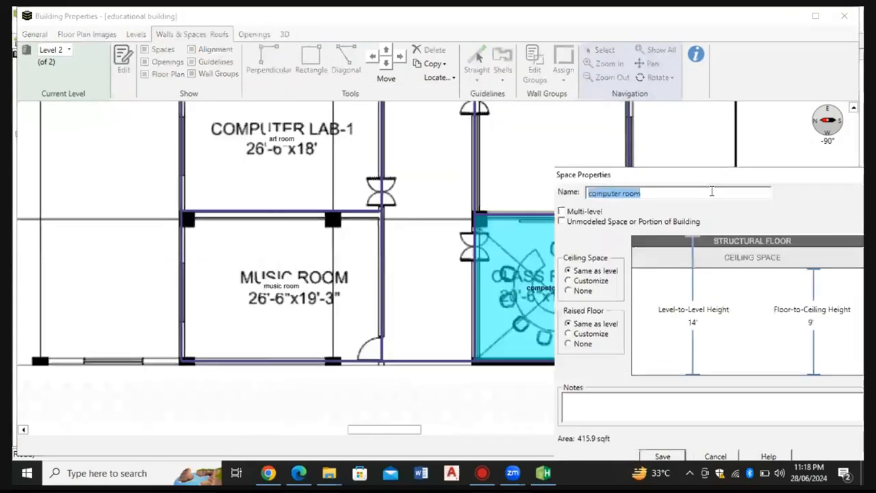
type("class roo")
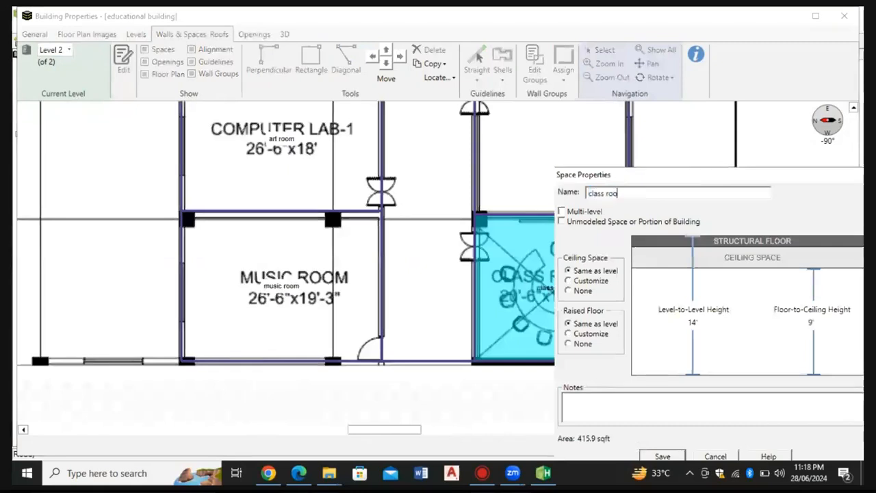
Name the selected Level 2 space "class room" and confirm the music room's existing space properties
type("m")
left_click(661, 457)
left_click_drag(269, 309, 428, 295)
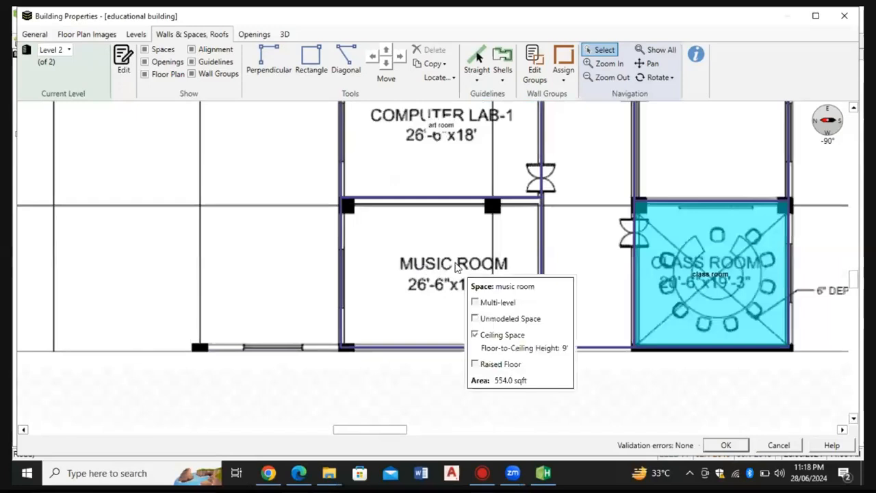
left_click(445, 284)
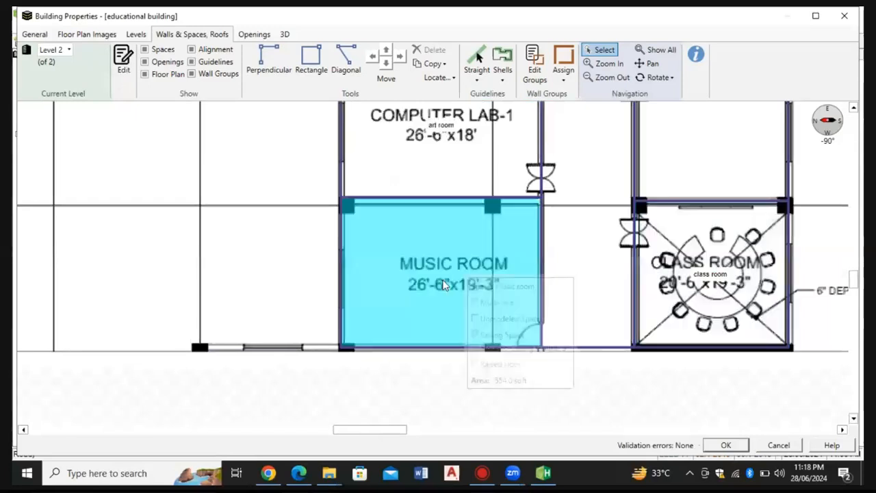
double_click(445, 284)
left_click(387, 371)
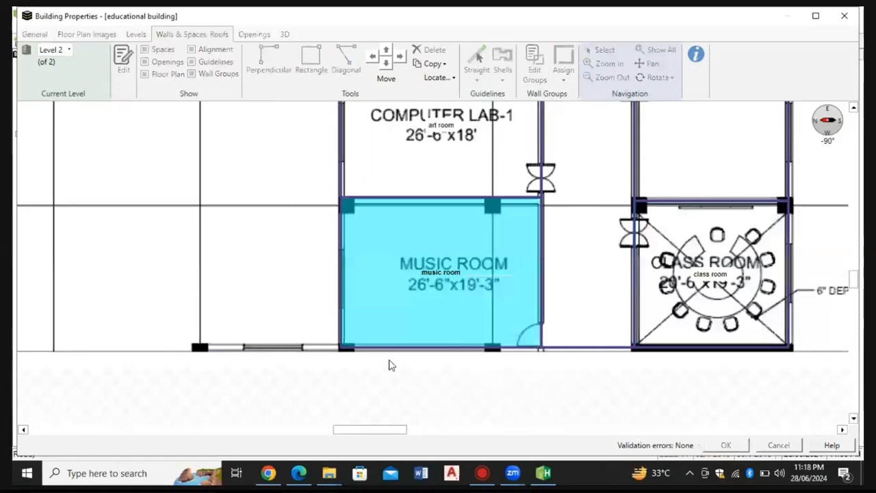
Rename the Level 2 art room space "computer lab" to match the floor plan
scroll(397, 331, "down", 3)
scroll(424, 235, "up", 3)
double_click(424, 235)
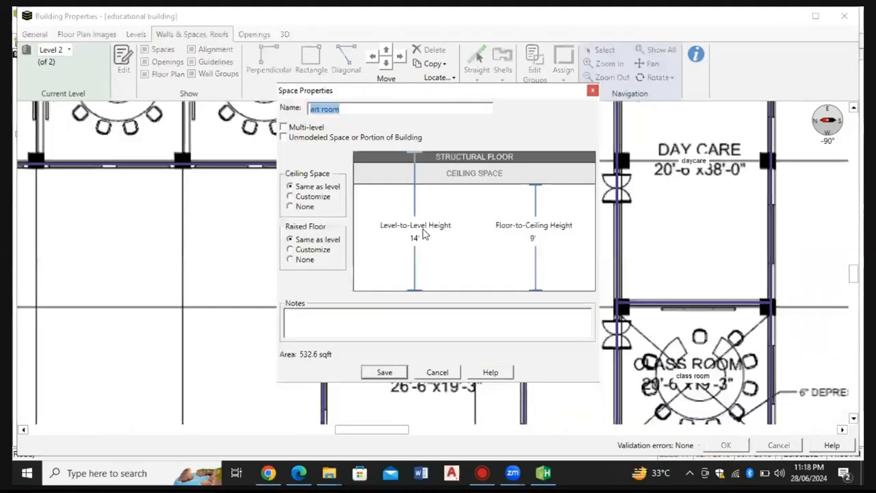
type("comp")
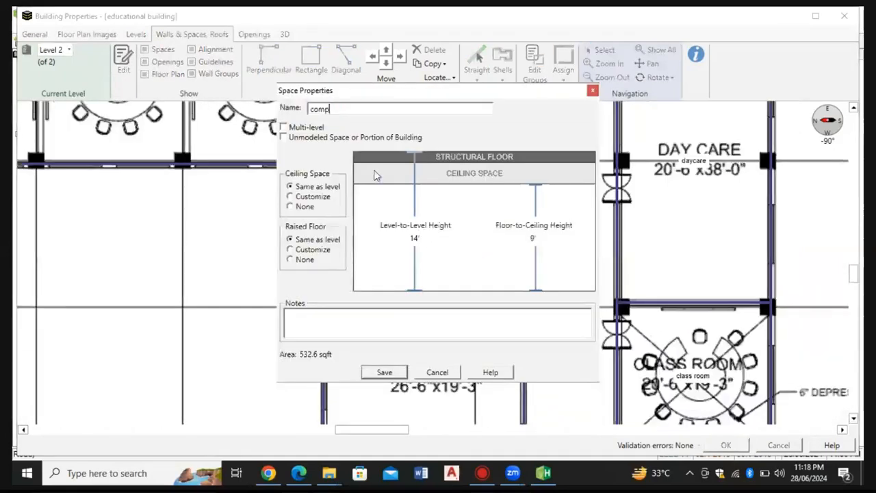
type("uter lab")
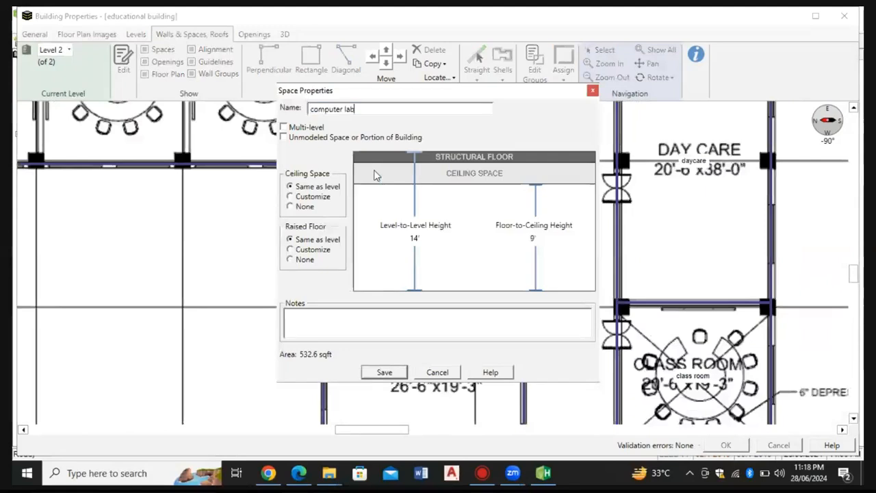
left_click(383, 371)
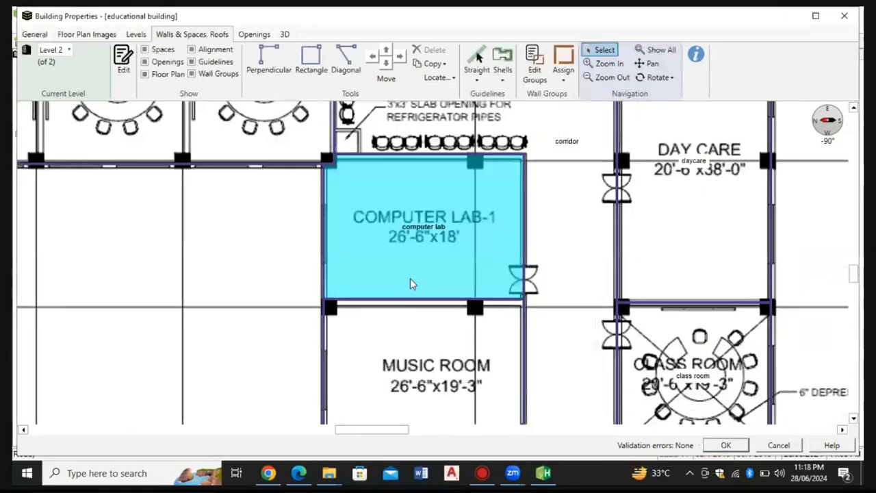
Check the space properties of the corridor and the class 5 block on Level 2
scroll(413, 280, "down", 2)
scroll(441, 177, "up", 1)
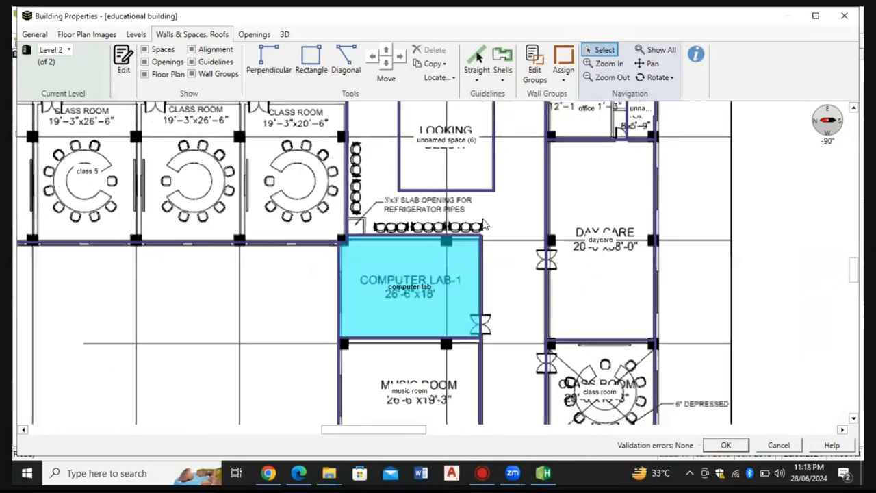
left_click(484, 224)
left_click(427, 372)
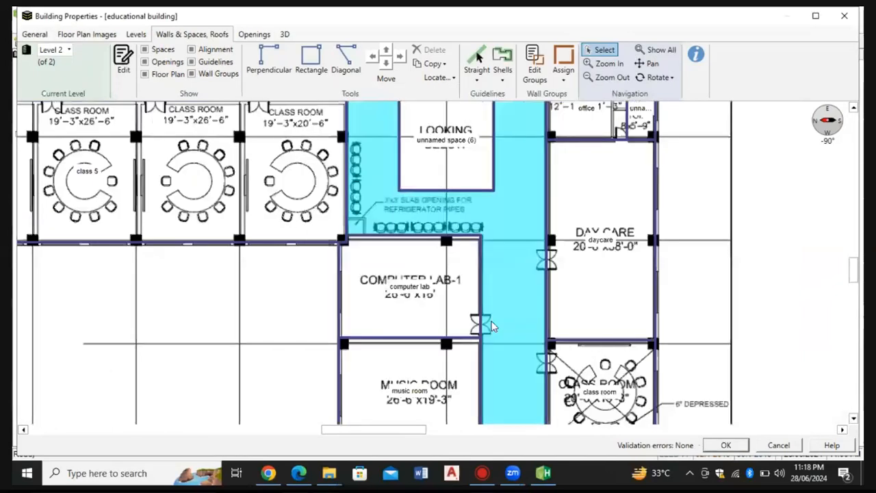
scroll(491, 327, "down", 3)
scroll(387, 269, "up", 2)
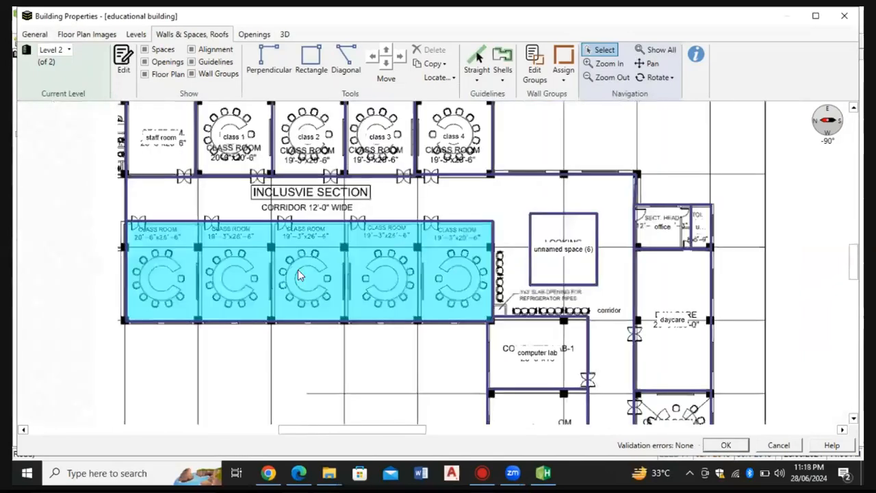
double_click(298, 275)
left_click(384, 375)
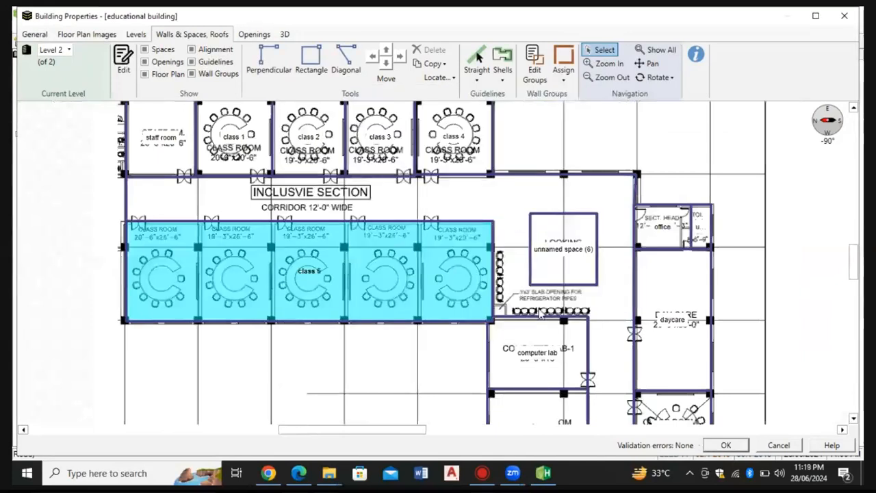
scroll(541, 311, "down", 2)
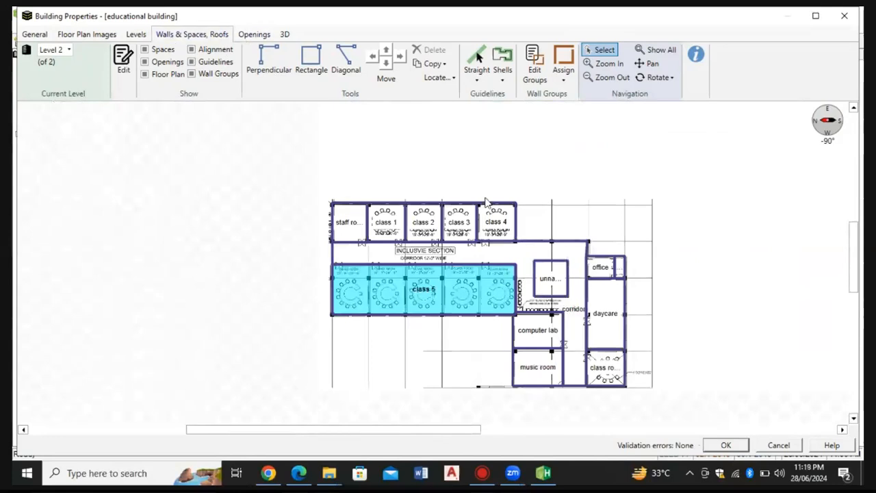
Assign the built-in Air Walls group to all four walls around the Looking Below opening on Level 2
left_click(563, 81)
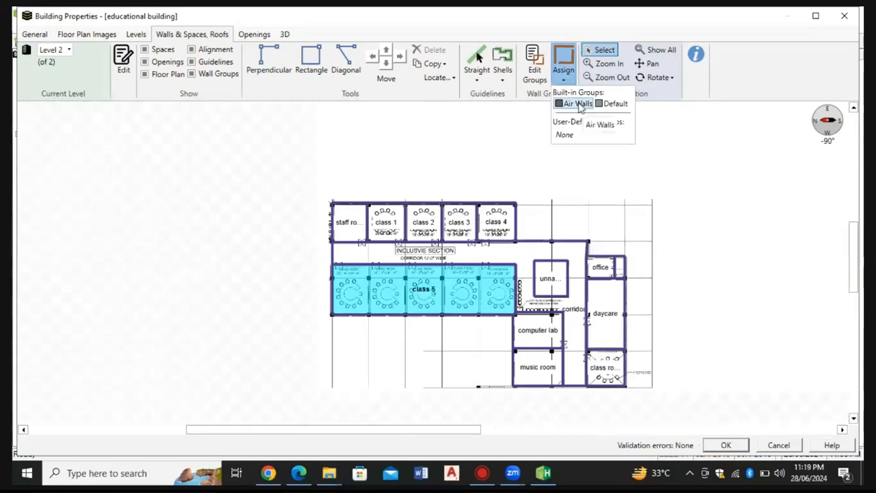
left_click(579, 104)
scroll(558, 248, "up", 3)
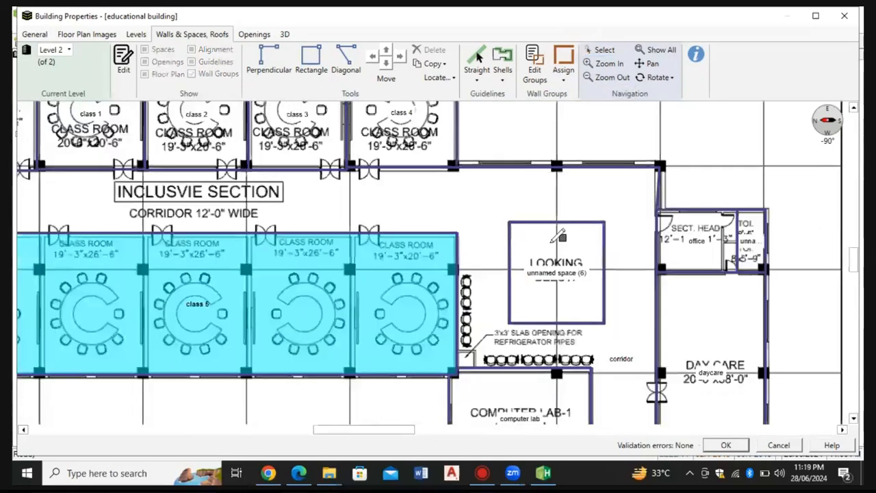
left_click(515, 242)
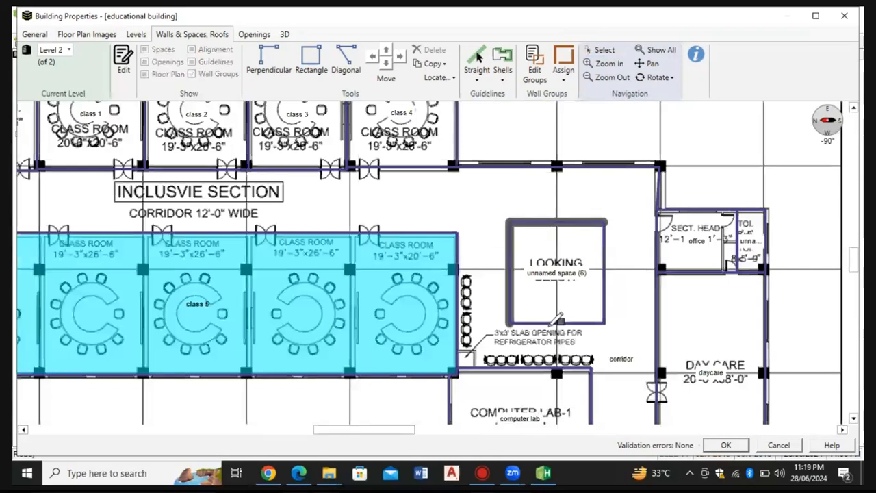
left_click(558, 320)
left_click(606, 293)
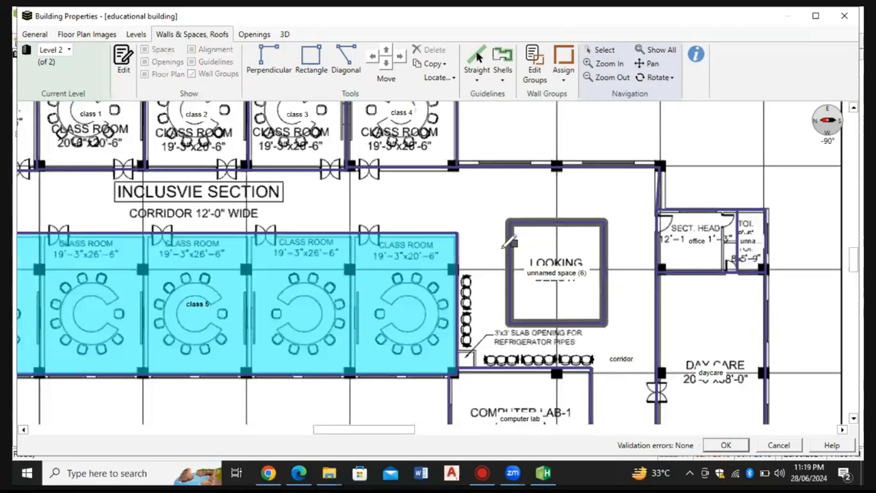
Switch to Level 1 and assign the Air Walls group to all four walls around its Looking Below opening
scroll(347, 247, "down", 1)
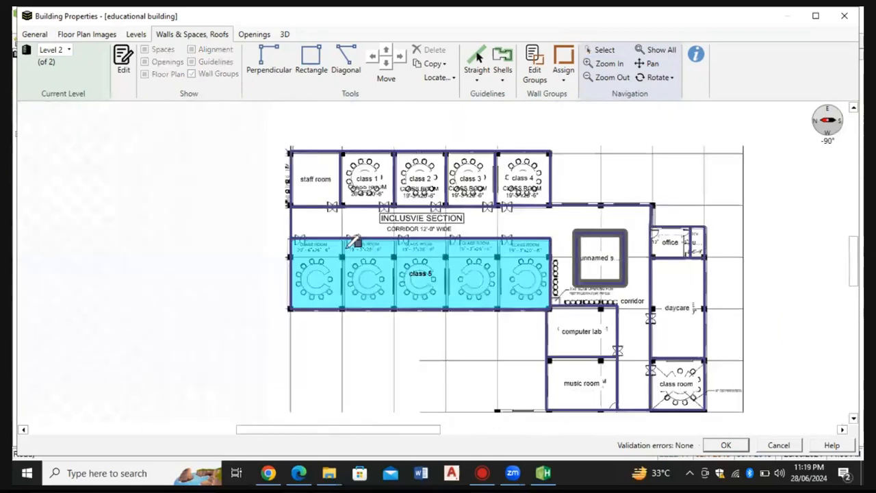
scroll(349, 245, "up", 1)
left_click(55, 49)
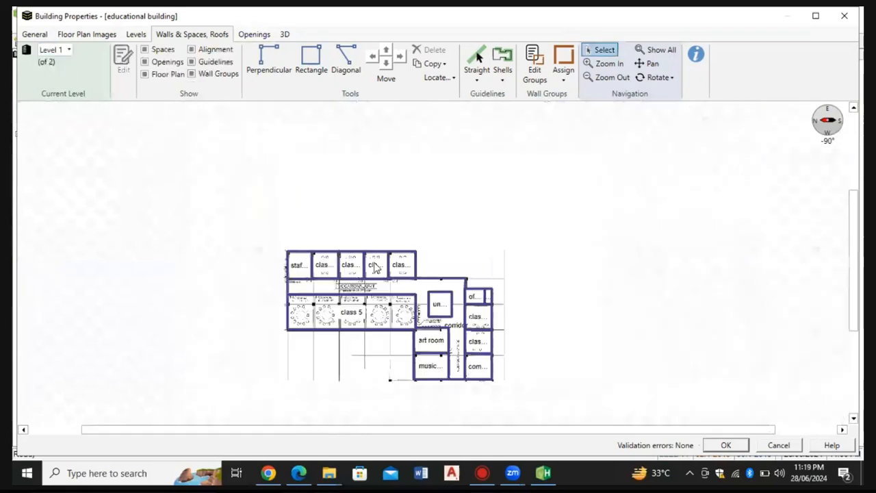
scroll(439, 314, "up", 5)
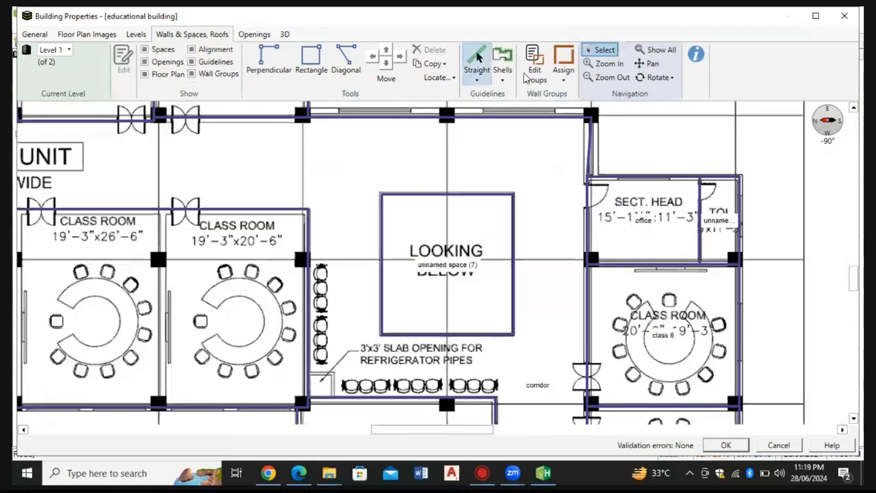
left_click(565, 85)
left_click(575, 103)
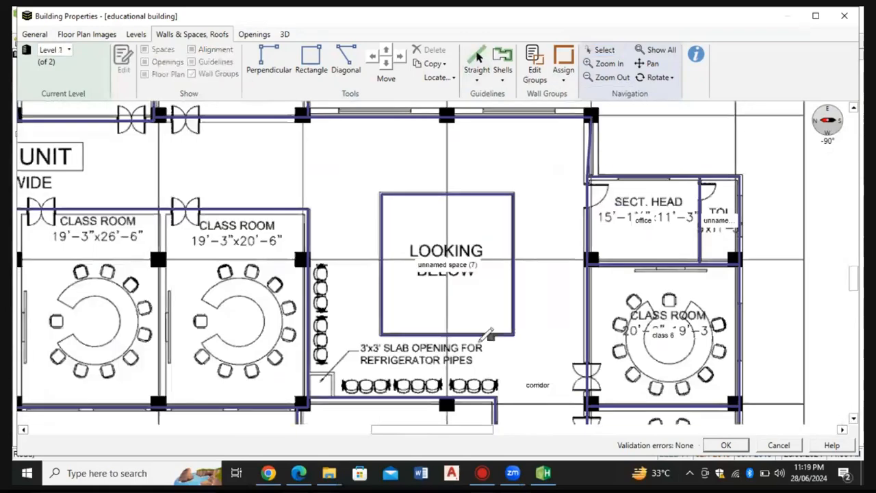
left_click(487, 336)
left_click(513, 291)
left_click(444, 197)
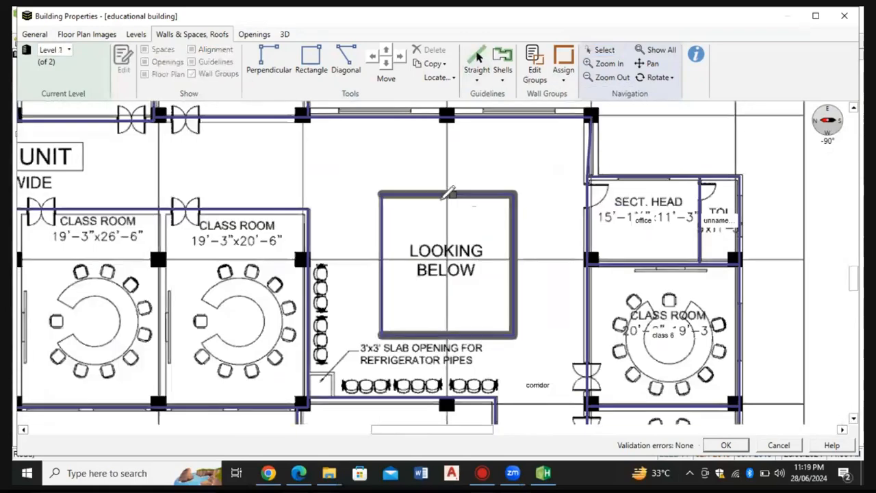
left_click(384, 251)
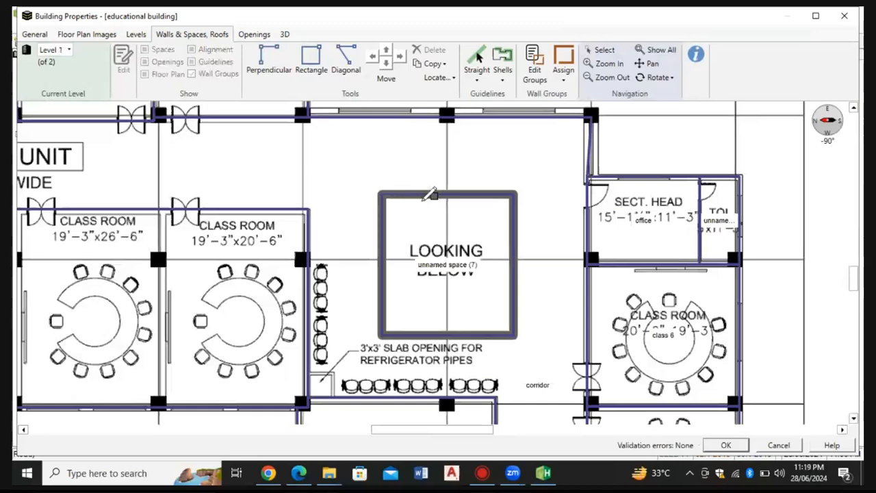
Add two user-defined wall groups to the building, keeping their default names
scroll(430, 195, "down", 2)
scroll(445, 206, "up", 2)
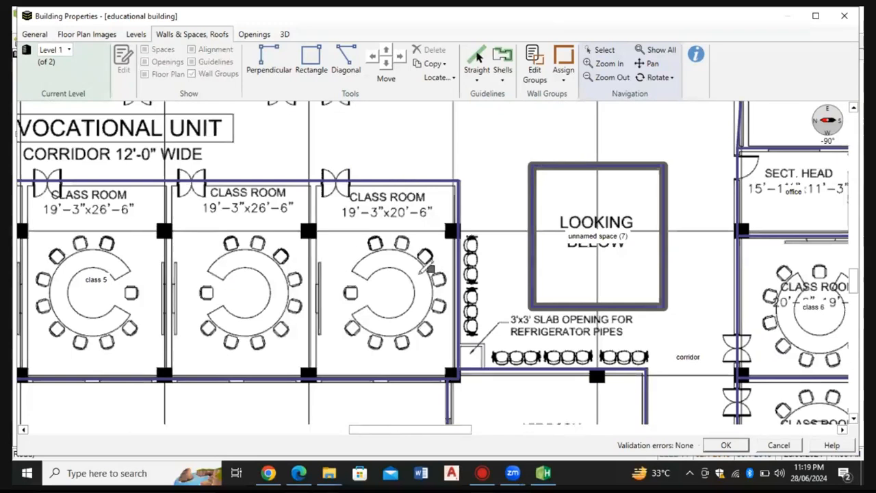
scroll(427, 268, "down", 2)
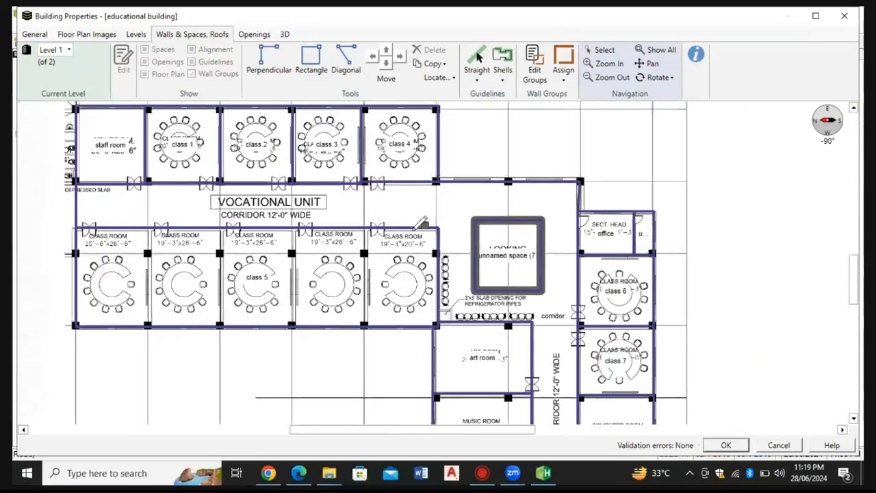
left_click(535, 75)
left_click(282, 313)
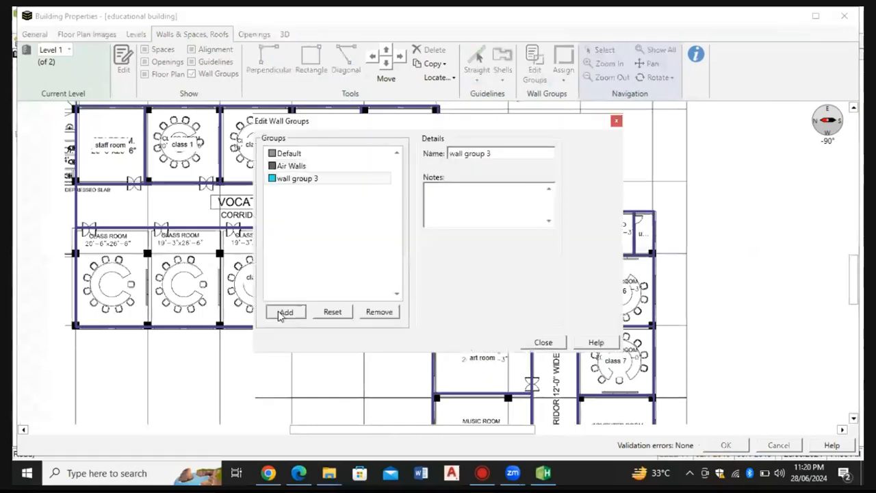
left_click(282, 313)
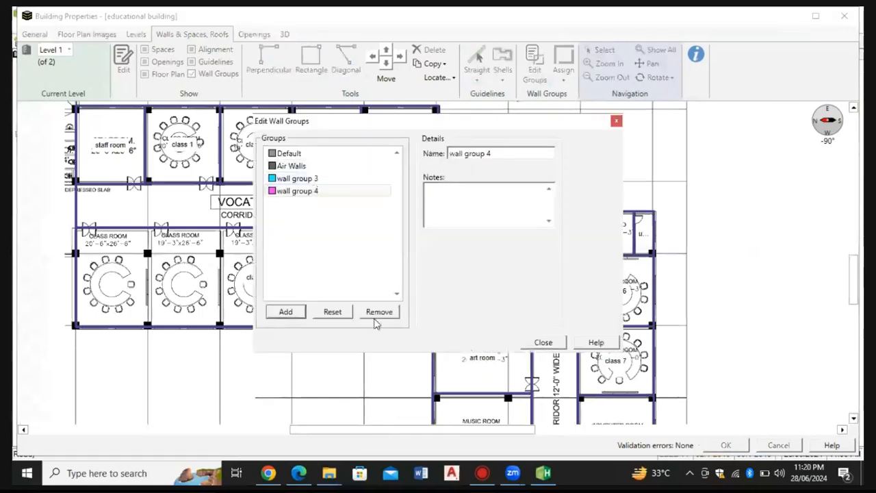
left_click(544, 343)
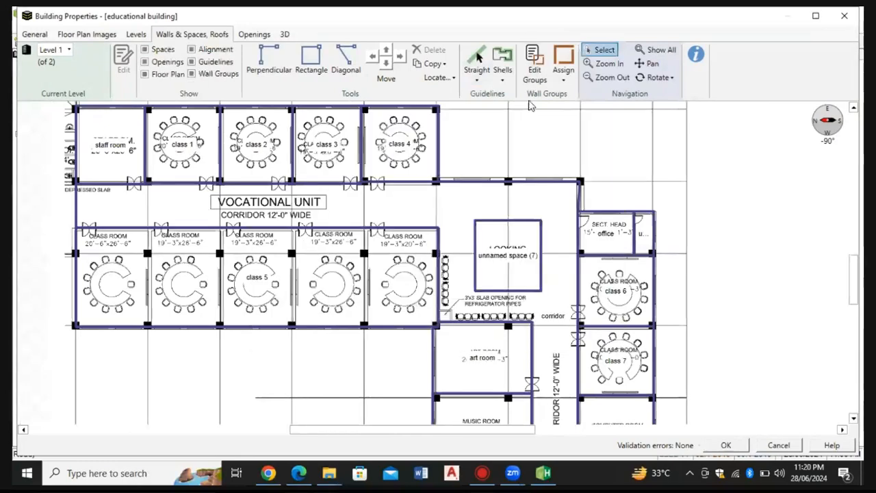
Assign wall group 3 to the Level 1 exterior wall running from class 4 toward the section head's office
left_click(565, 72)
left_click(581, 91)
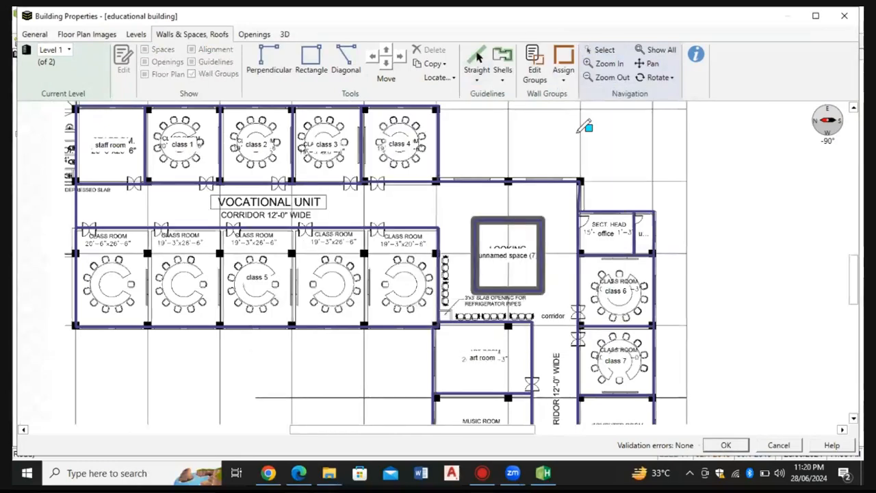
scroll(548, 180, "up", 2)
scroll(548, 180, "up", 2)
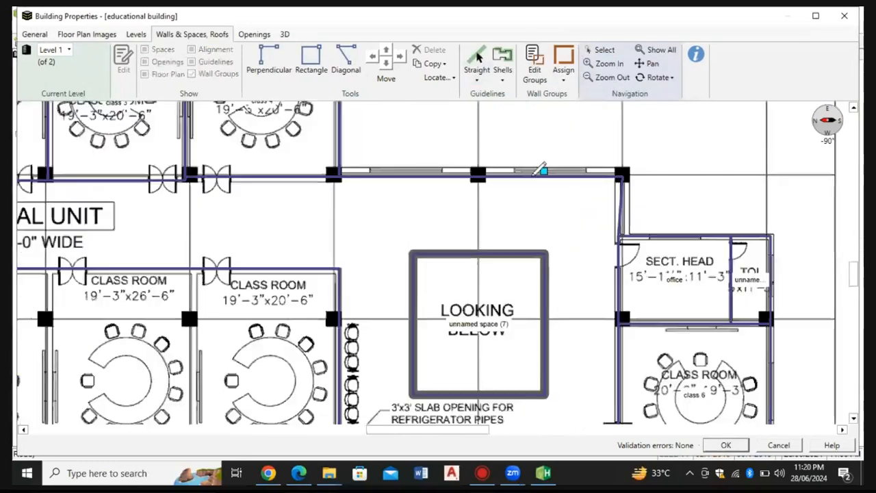
left_click(541, 175)
scroll(556, 154, "down", 2)
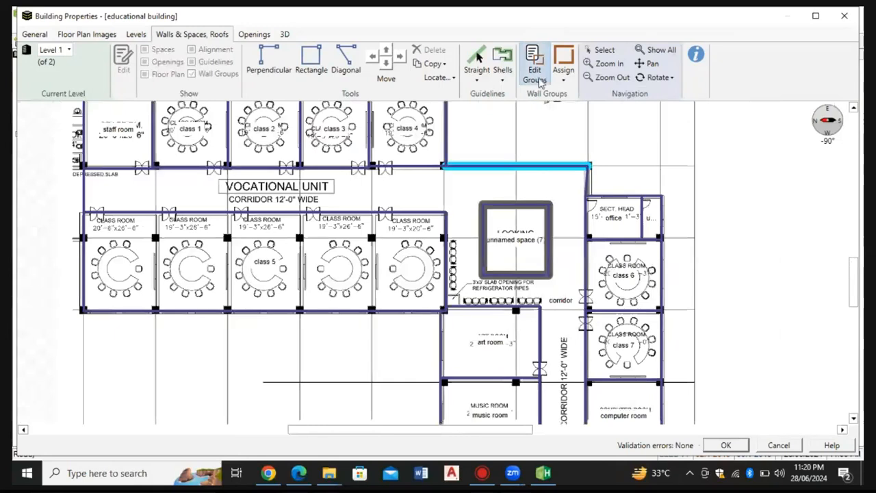
Assign wall group 4 to the wall between the Level 1 corridor and the class 5 block
left_click(564, 74)
left_click(636, 98)
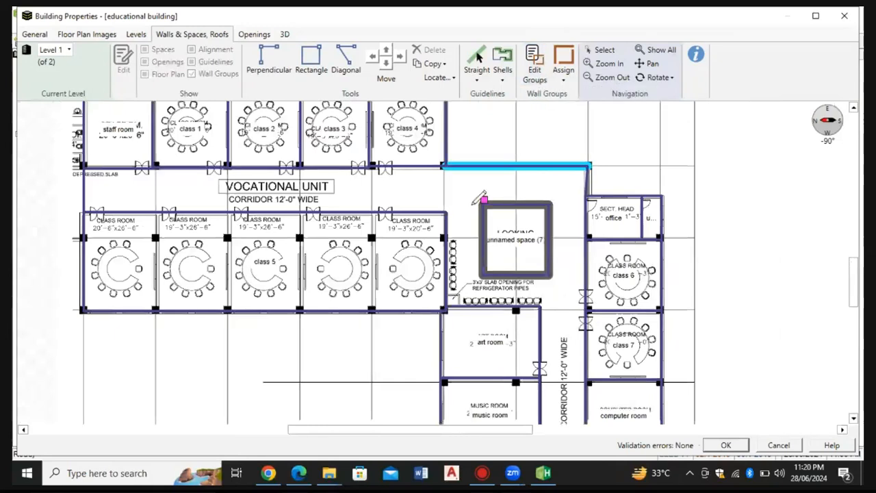
left_click(400, 211)
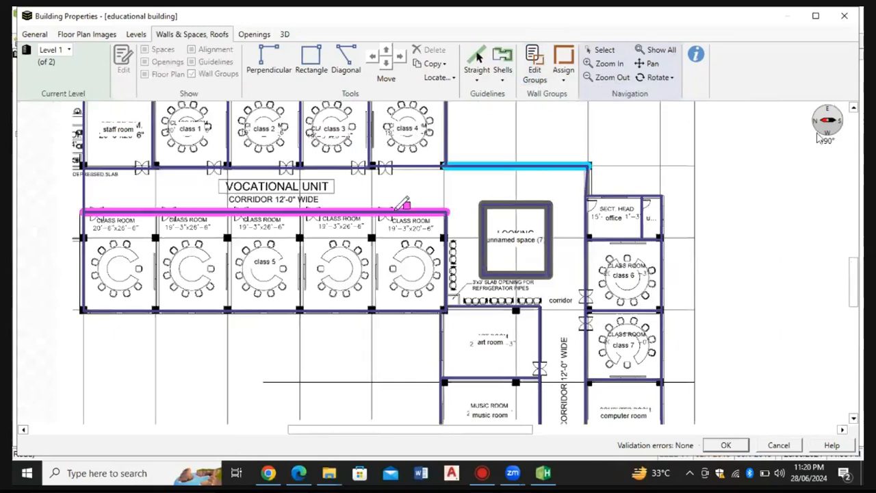
Switch to Level 2 and assign wall group 4 to the wall between the corridor and the class 5 block
left_click(67, 58)
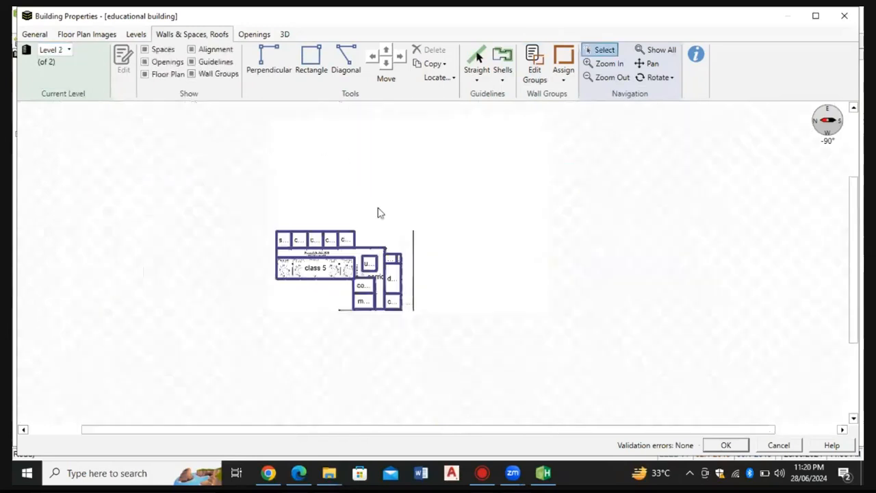
scroll(346, 278, "up", 2)
scroll(347, 277, "up", 2)
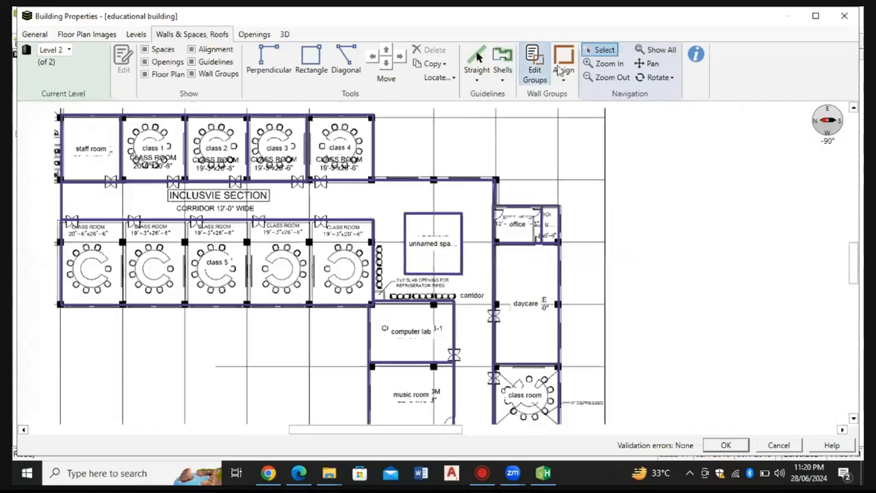
left_click(561, 69)
left_click(585, 134)
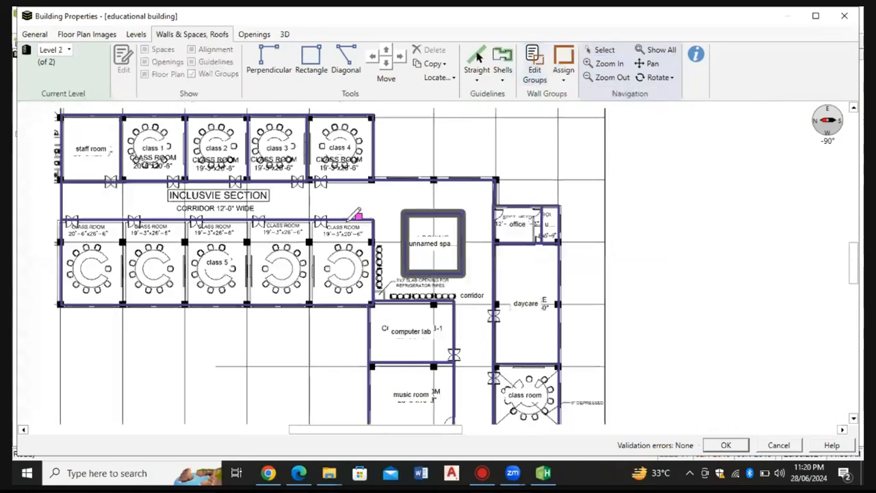
left_click(350, 220)
Assign wall group 3 to the Level 2 exterior wall running from class 4 toward the office
left_click(535, 77)
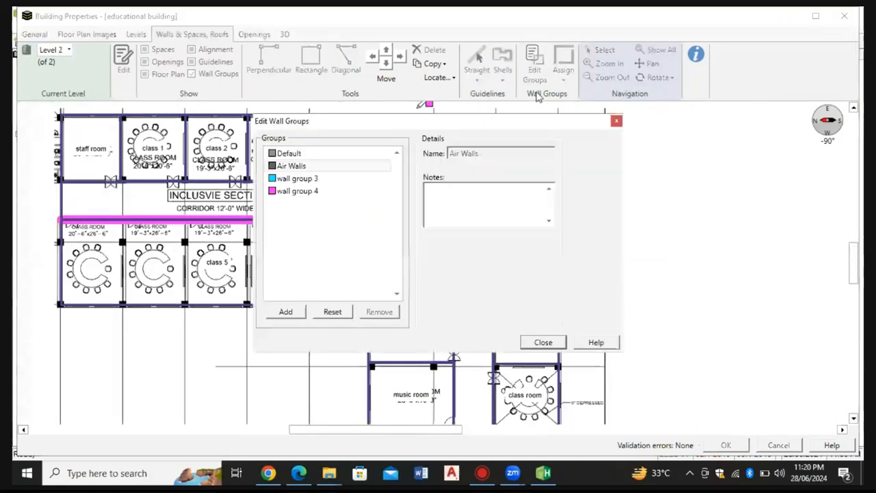
left_click(548, 341)
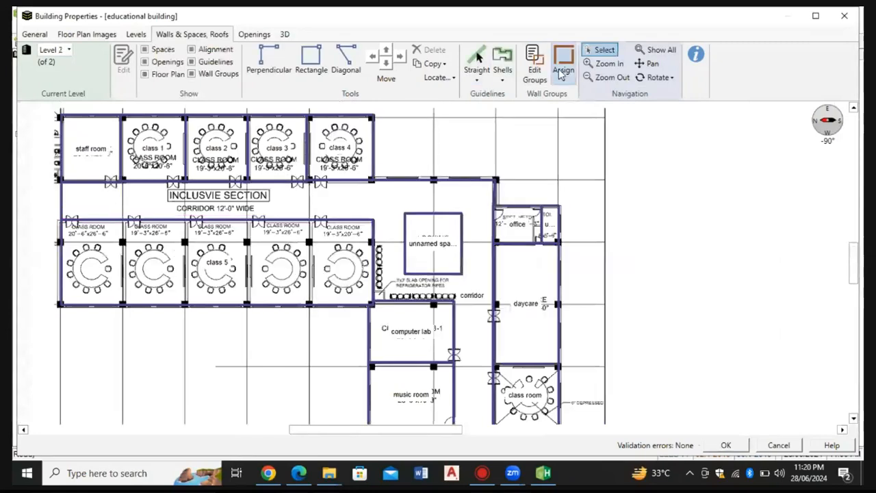
left_click(561, 73)
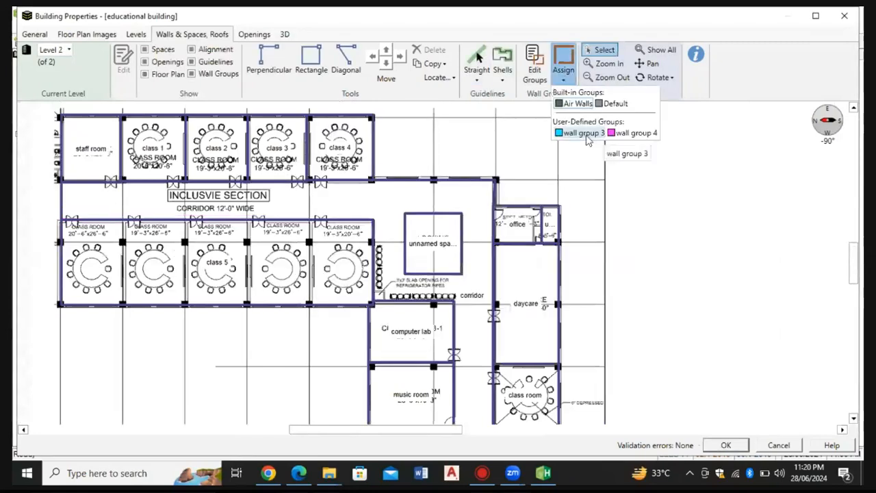
left_click(583, 133)
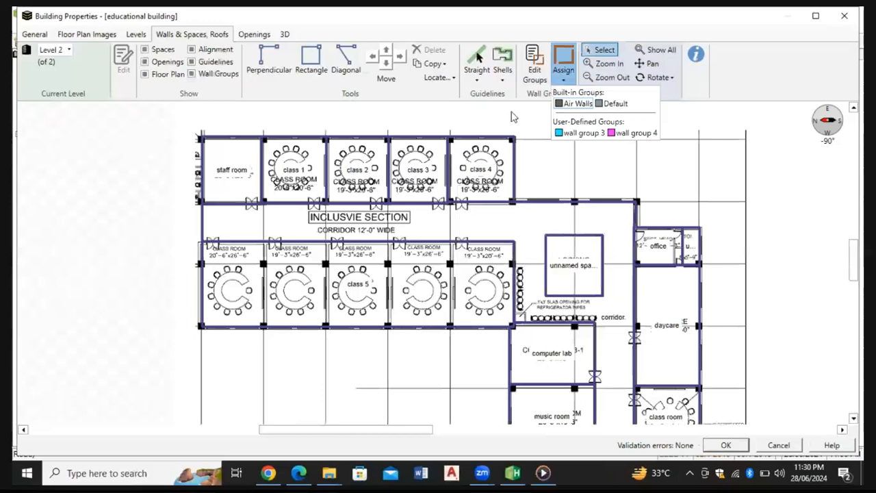
Check the wall group assignments on the Level 2 plan by showing their colour highlighting, and hide it again
left_click(191, 74)
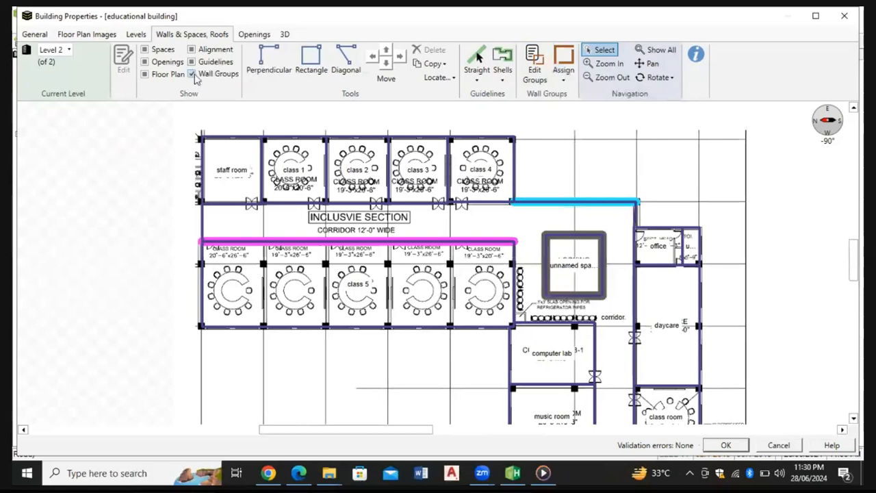
left_click(194, 74)
left_click(193, 74)
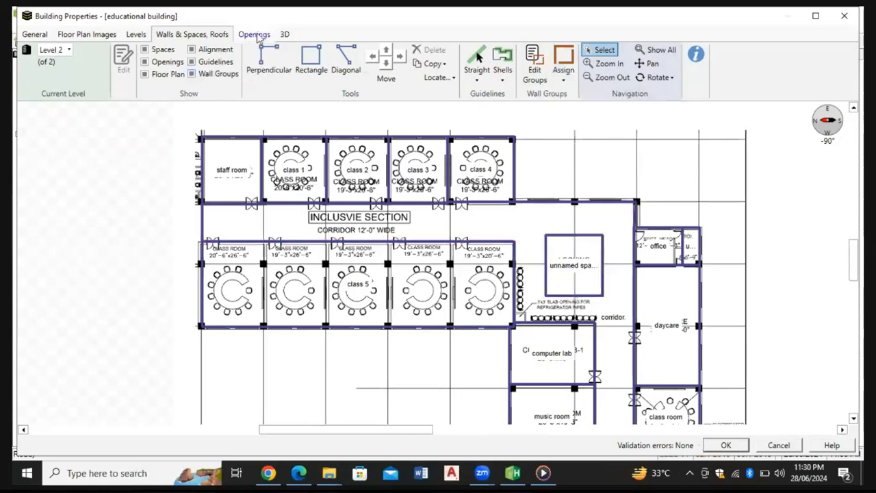
Add another window opening to the building's list of openings
left_click(257, 35)
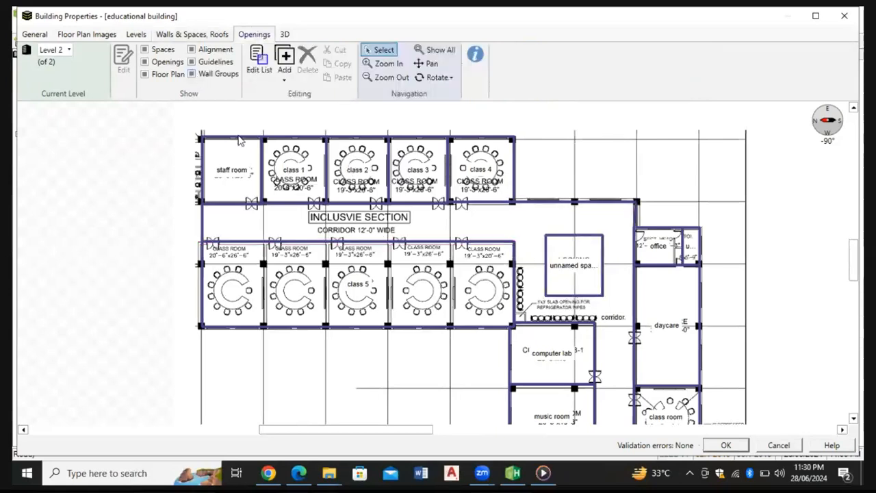
scroll(231, 156, "up", 2)
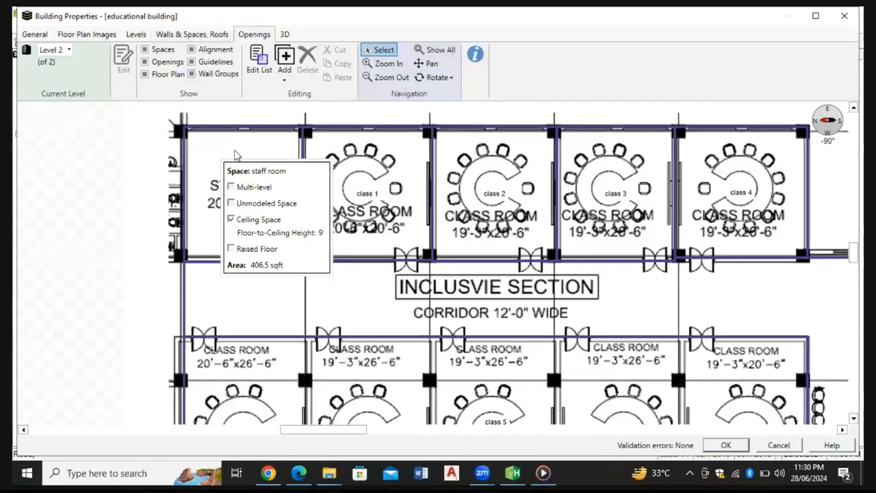
scroll(257, 130, "down", 2)
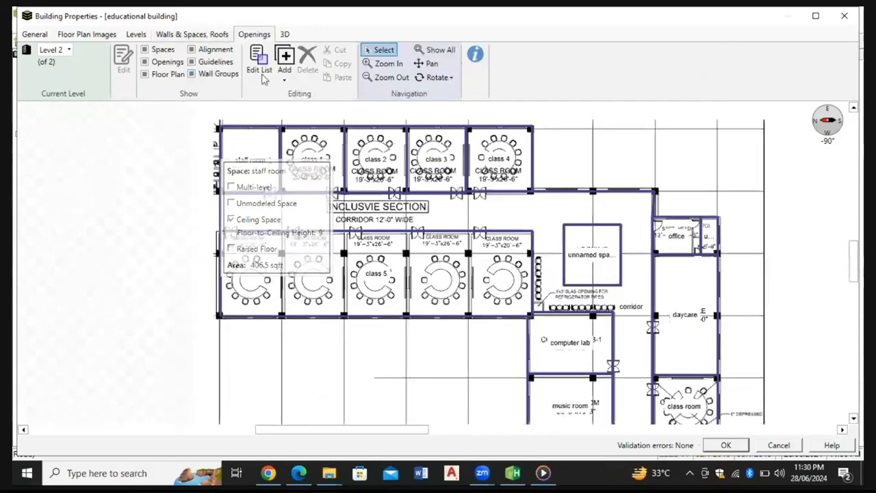
left_click(260, 64)
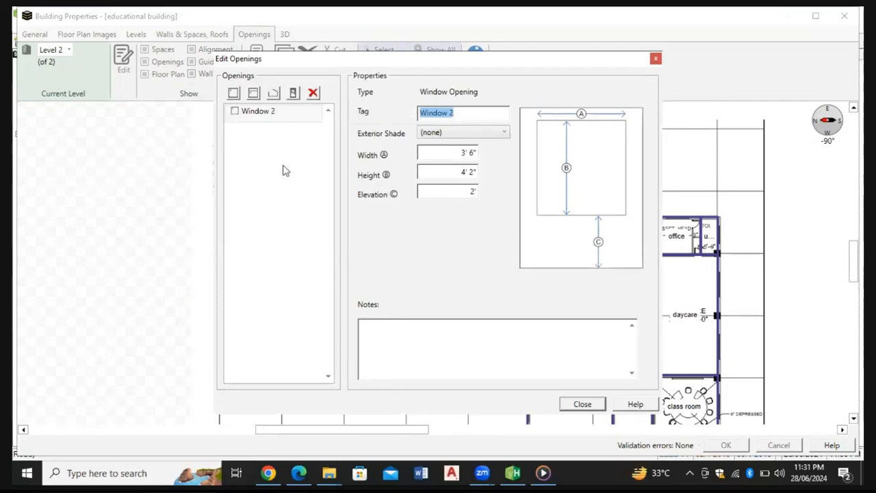
left_click(234, 94)
Set the Window 2 opening's width to 6' and height to 7', leaving it without an exterior shade
left_click(424, 133)
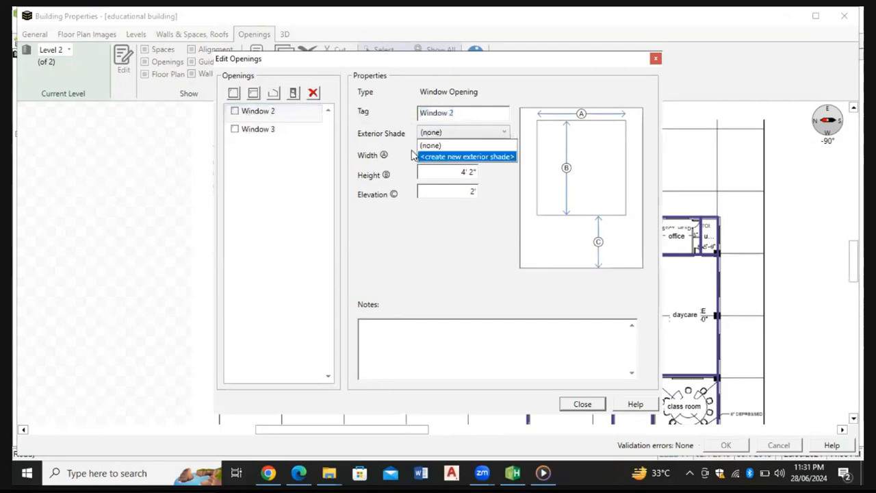
left_click(395, 165)
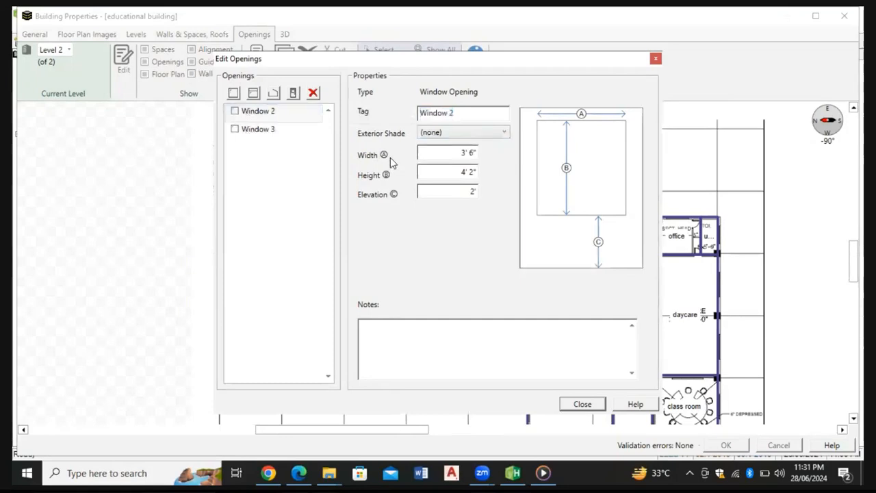
left_click_drag(460, 154, 479, 158)
type("6")
left_click_drag(456, 175, 482, 179)
type("7")
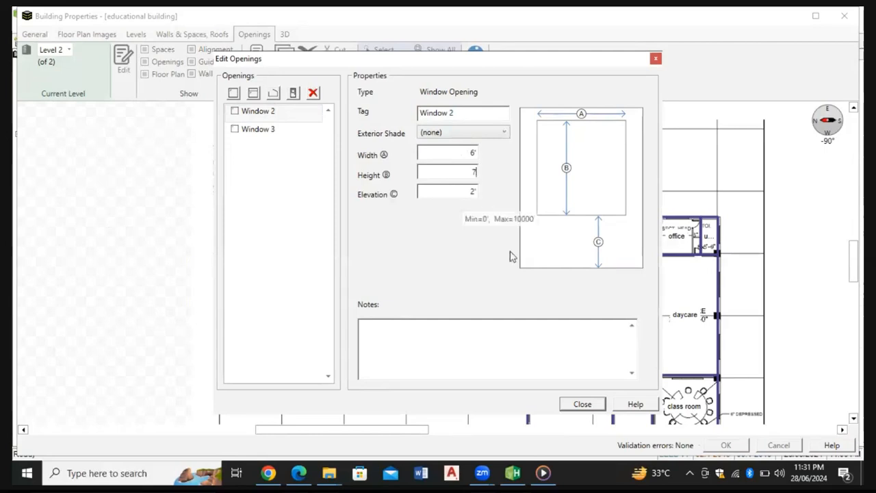
left_click(581, 405)
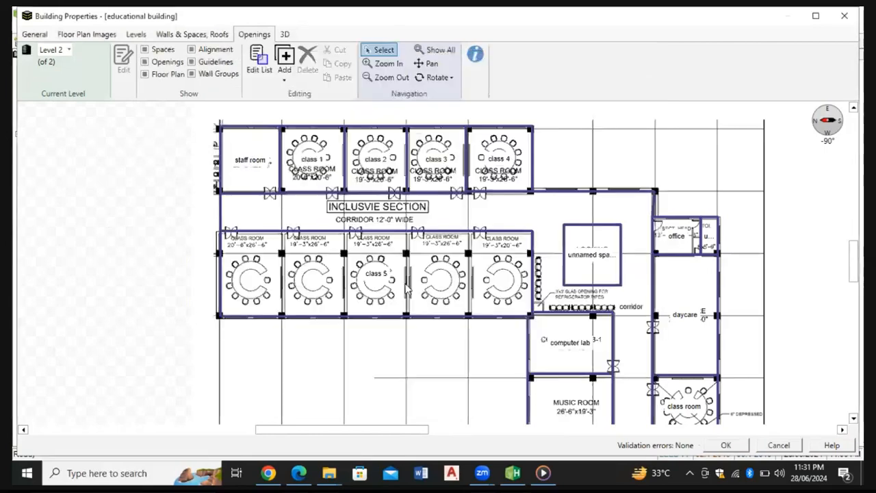
Set the Window 3 opening's width to 4', height to 6' and elevation to 3'
left_click(280, 62)
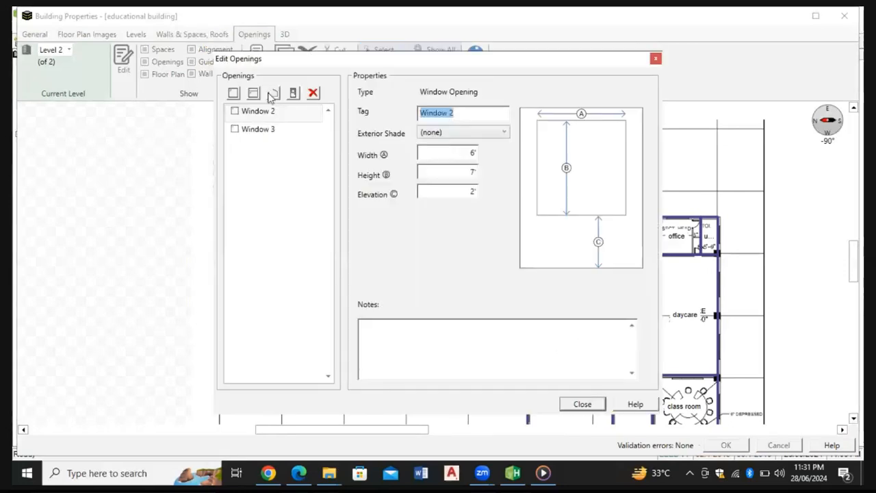
left_click(269, 132)
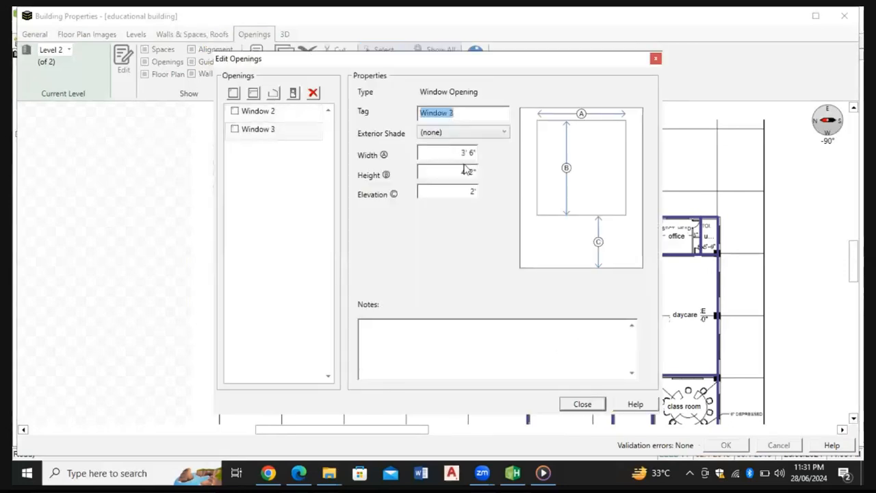
left_click_drag(458, 152, 481, 158)
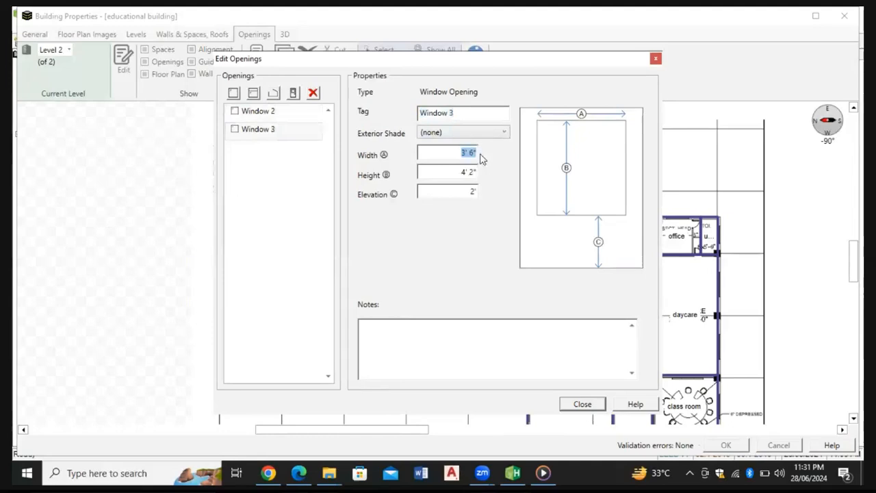
type("4")
left_click(459, 172)
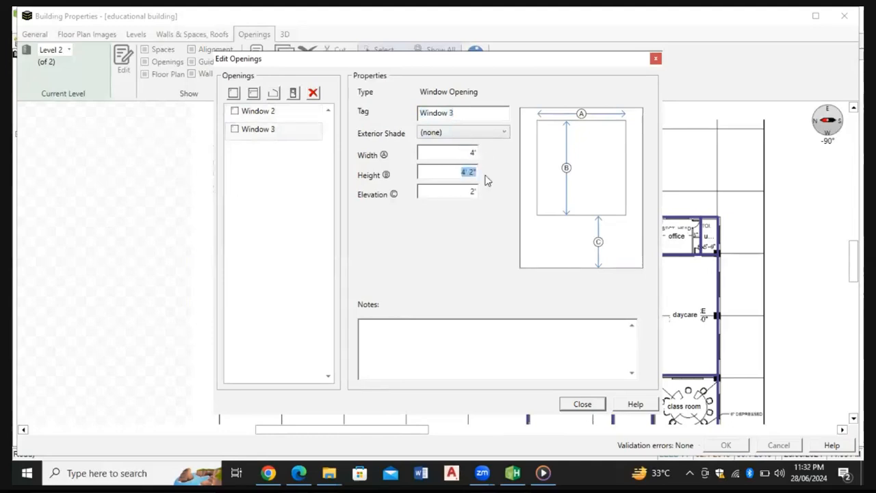
type("6")
left_click(471, 192)
type("3")
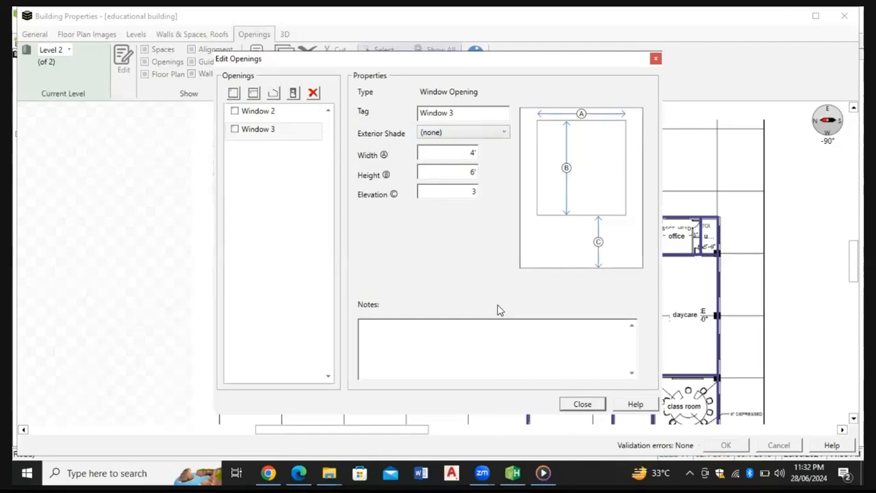
left_click(581, 405)
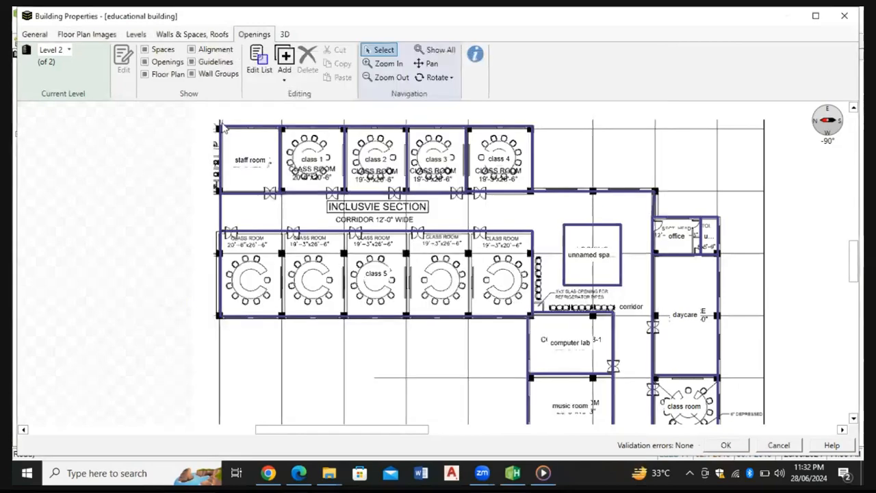
Add a door opening with its default dimensions to the building's list of openings
scroll(221, 127, "up", 2)
left_click_drag(426, 184, 528, 237)
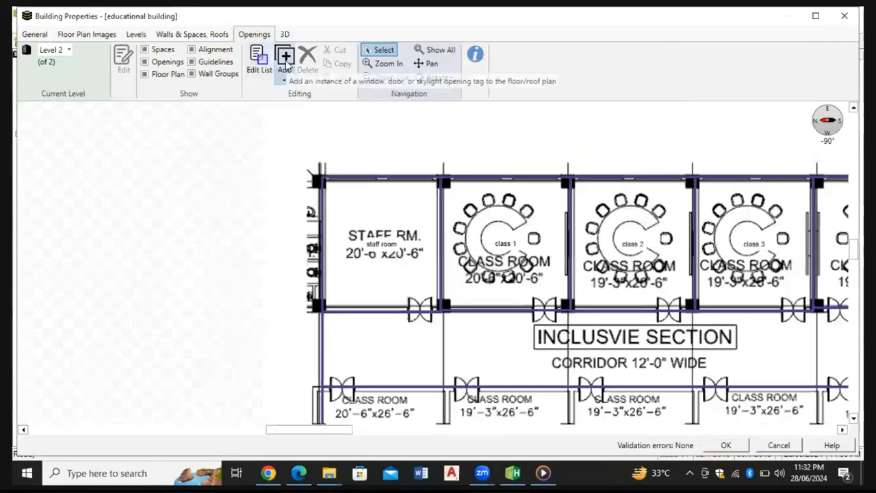
left_click(286, 63)
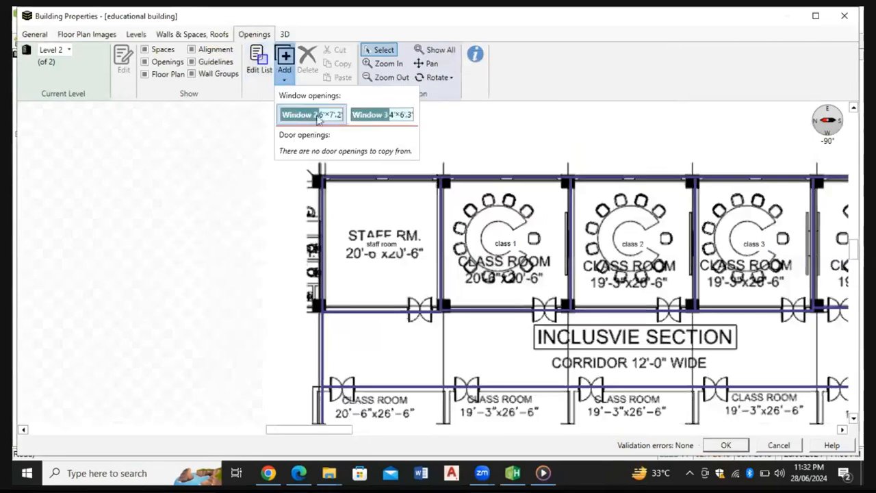
left_click(311, 115)
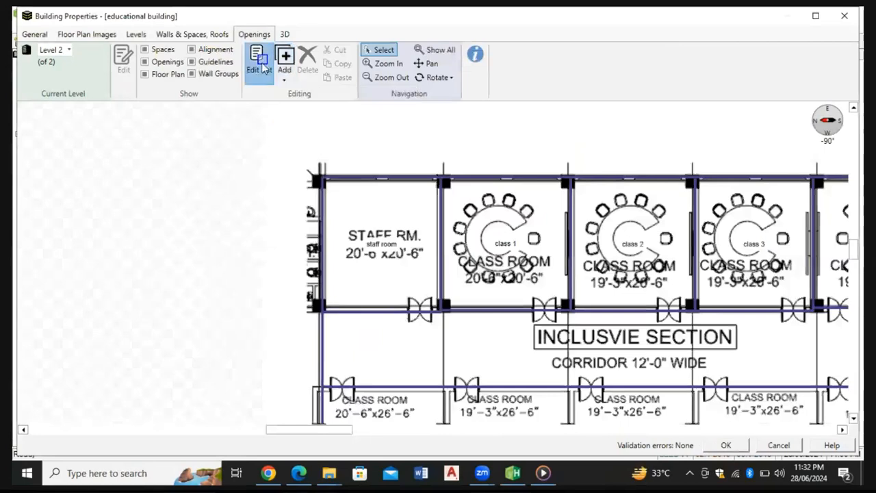
left_click(260, 65)
left_click(293, 94)
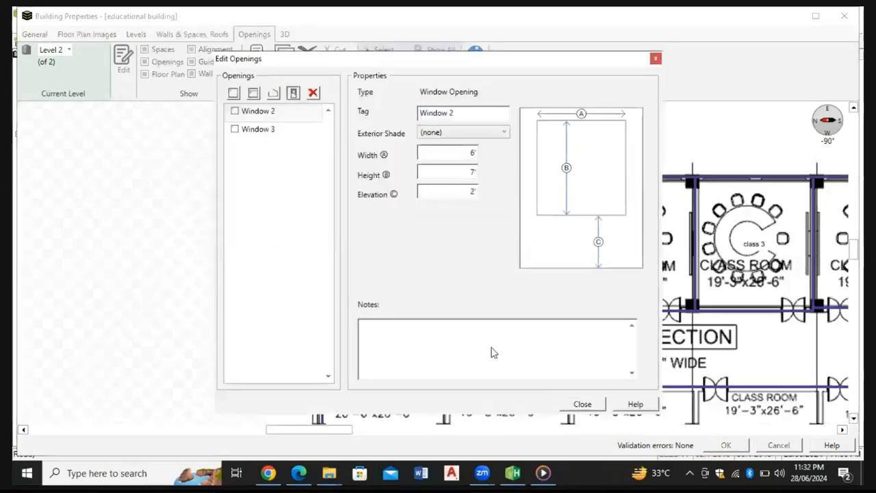
left_click(562, 403)
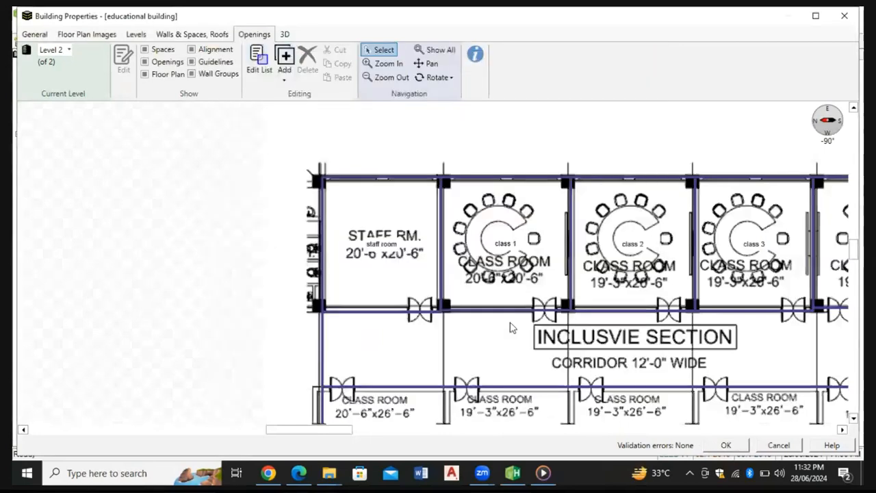
Place a Window 2 opening on the staff room's east exterior wall on Level 2, near its north corner
left_click(287, 72)
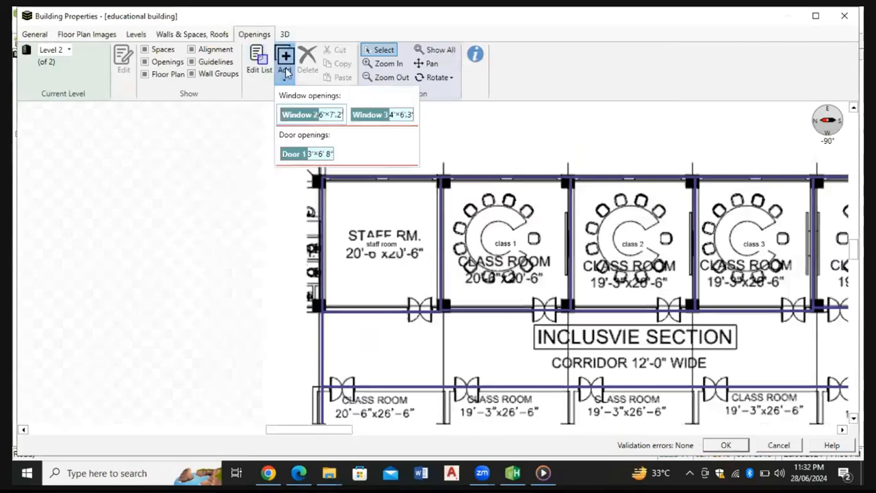
left_click(317, 115)
scroll(351, 212, "up", 4)
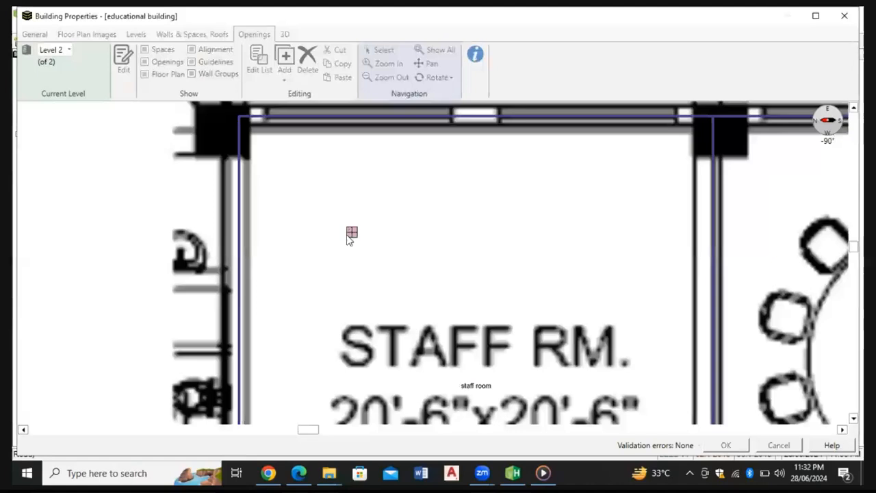
scroll(351, 239, "down", 2)
scroll(356, 151, "up", 2)
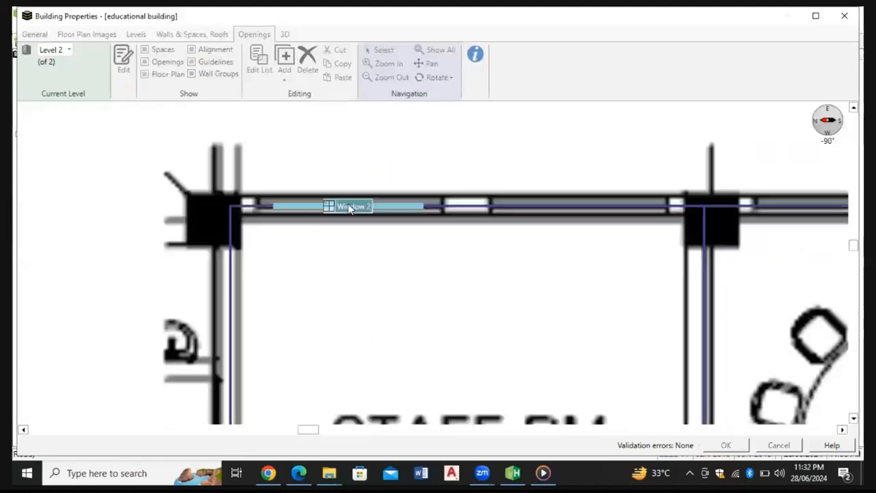
left_click(348, 204)
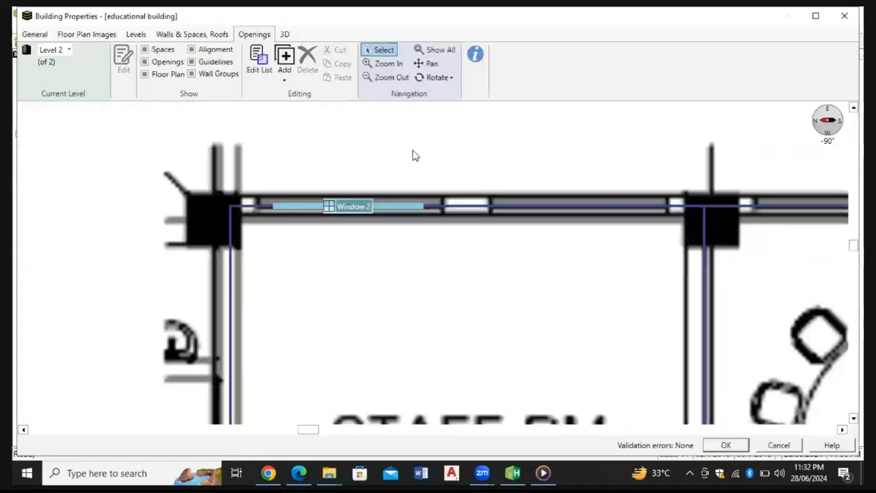
Place a second Window 2 opening on the staff room's east exterior wall on Level 2, near its south corner
left_click(287, 79)
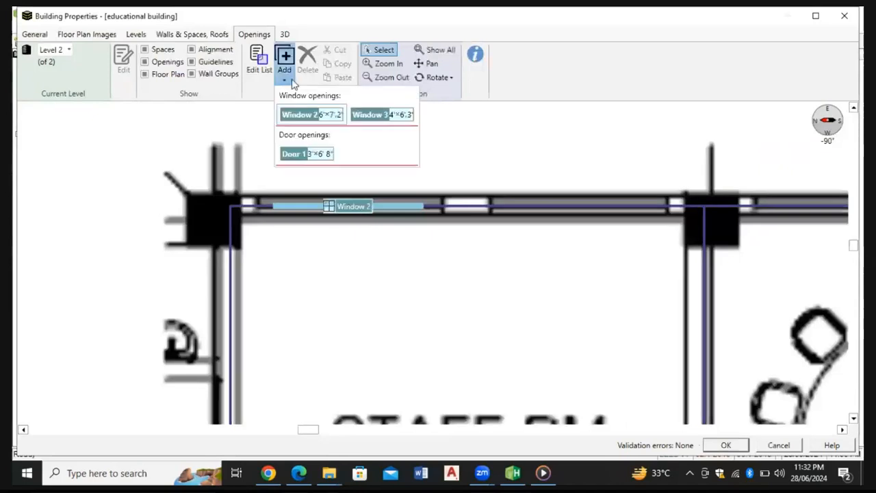
left_click(316, 118)
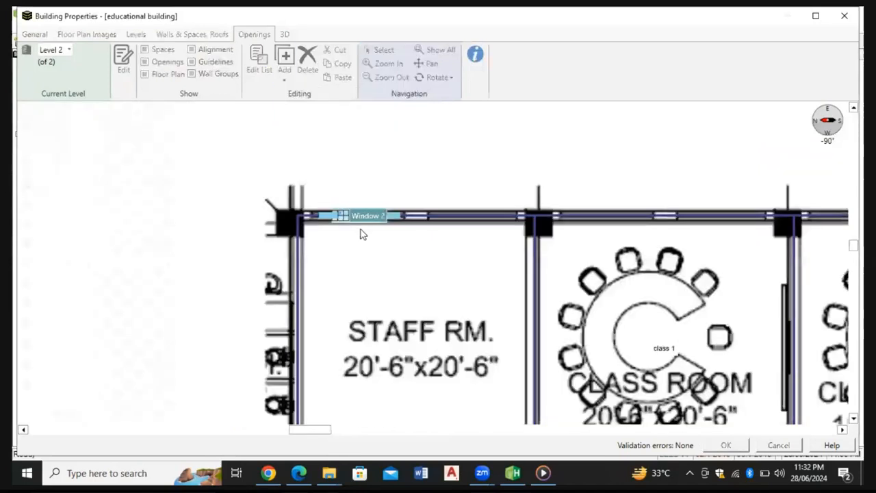
scroll(439, 244, "up", 2)
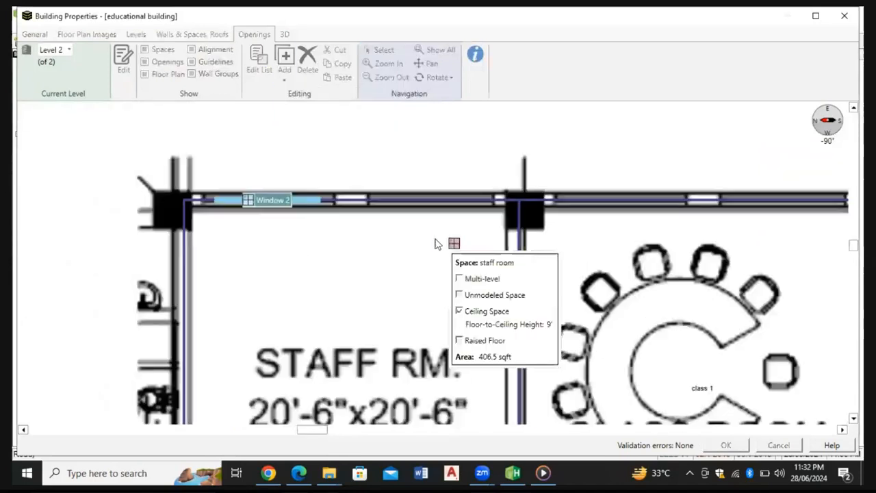
left_click(430, 200)
scroll(430, 198, "down", 5)
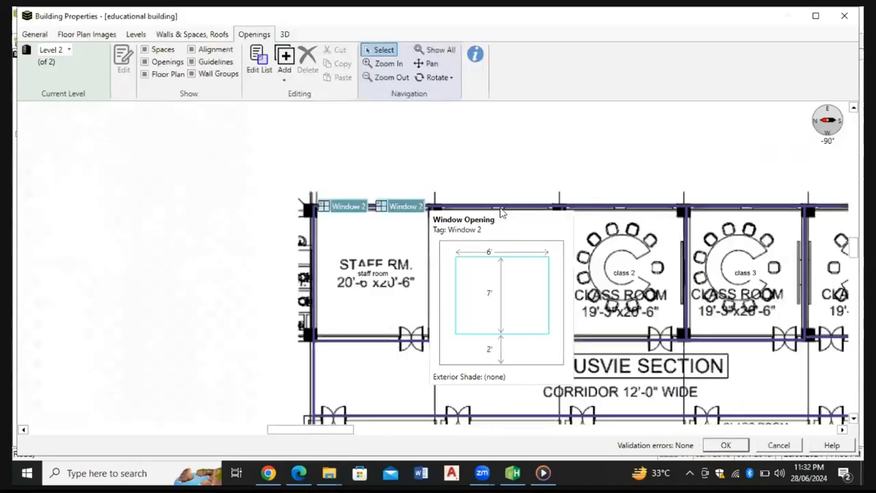
Place a Window 2 opening on the northern half of class 1's east exterior wall on Level 2
scroll(501, 213, "up", 5)
scroll(445, 164, "down", 2)
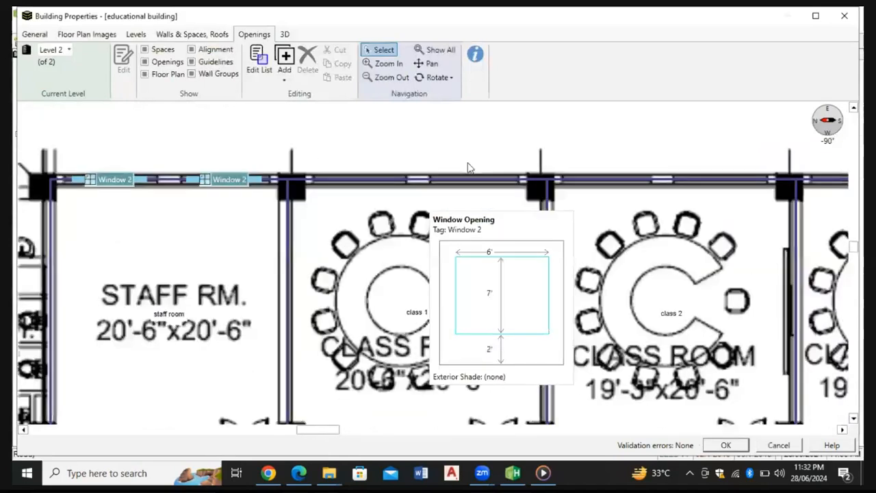
scroll(468, 168, "up", 2)
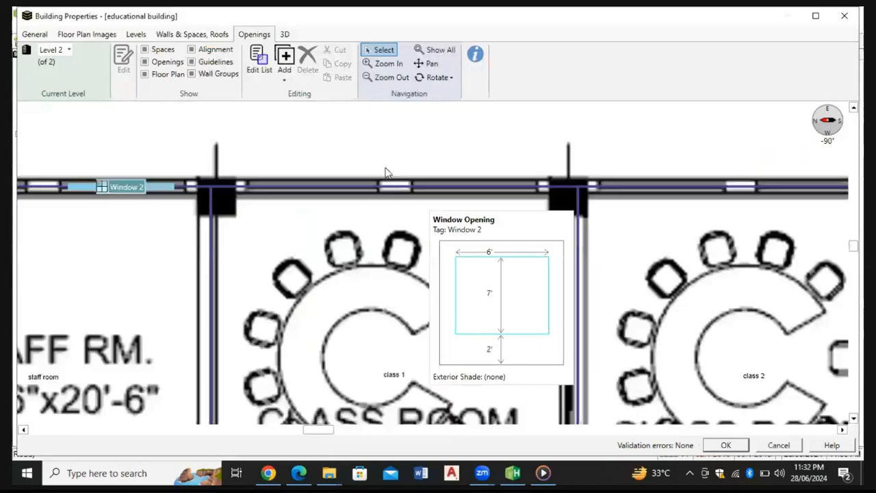
scroll(363, 152, "down", 2)
scroll(364, 152, "down", 1)
left_click(284, 65)
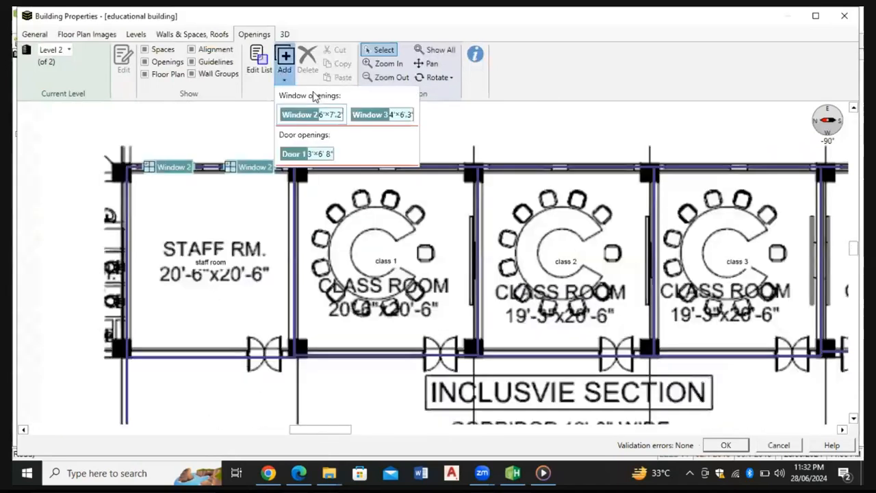
left_click(322, 115)
left_click(344, 139)
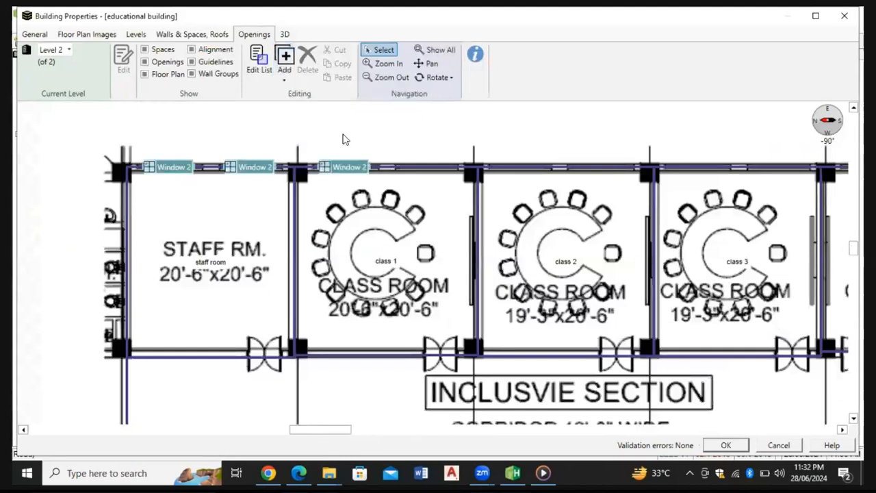
Place a Window 2 opening on the northern half of class 4's east exterior wall on Level 2
left_click(286, 74)
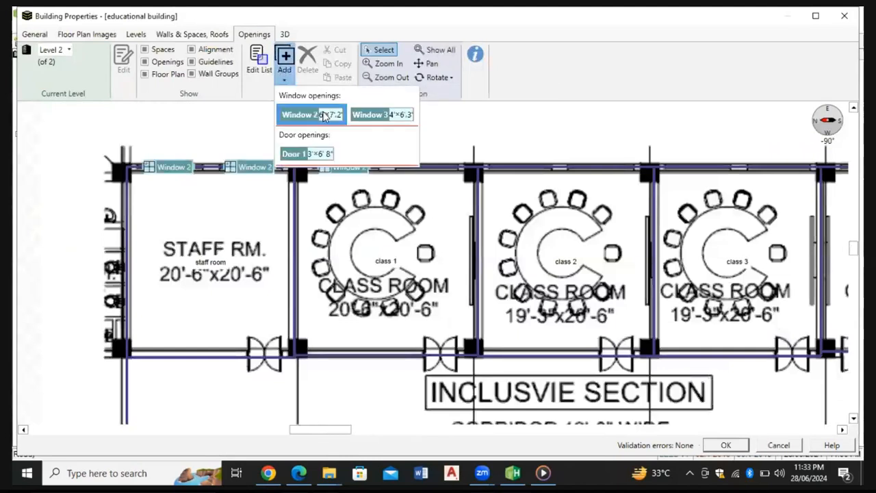
left_click(326, 115)
scroll(273, 213, "down", 2)
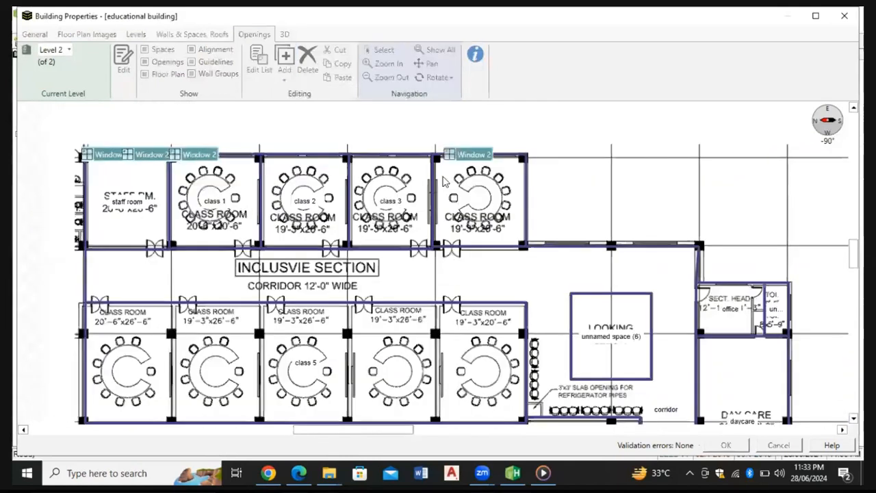
scroll(444, 181, "up", 1)
scroll(460, 149, "up", 2)
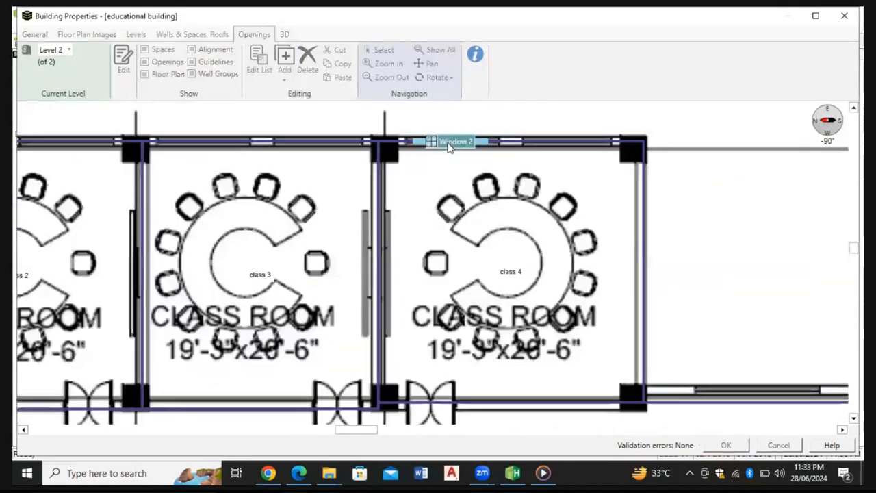
left_click(449, 147)
Place a Window 3 opening on the southern half of class 4's east exterior wall on Level 2
left_click(259, 72)
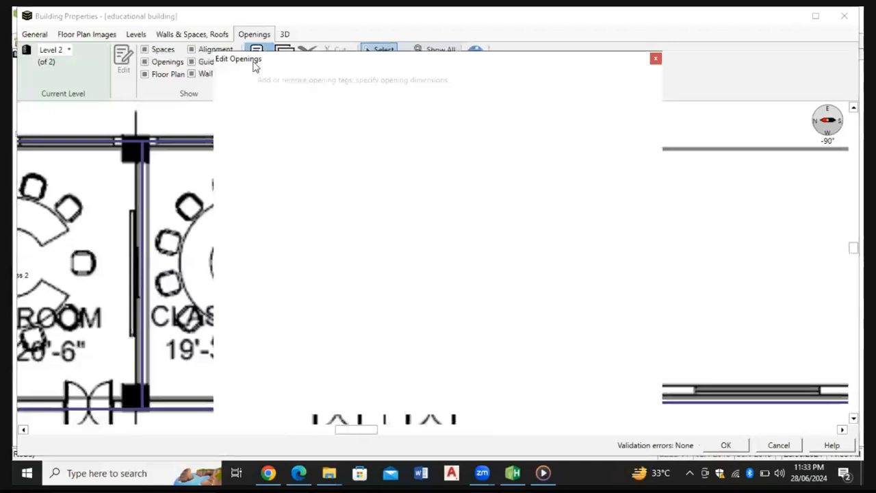
left_click(655, 59)
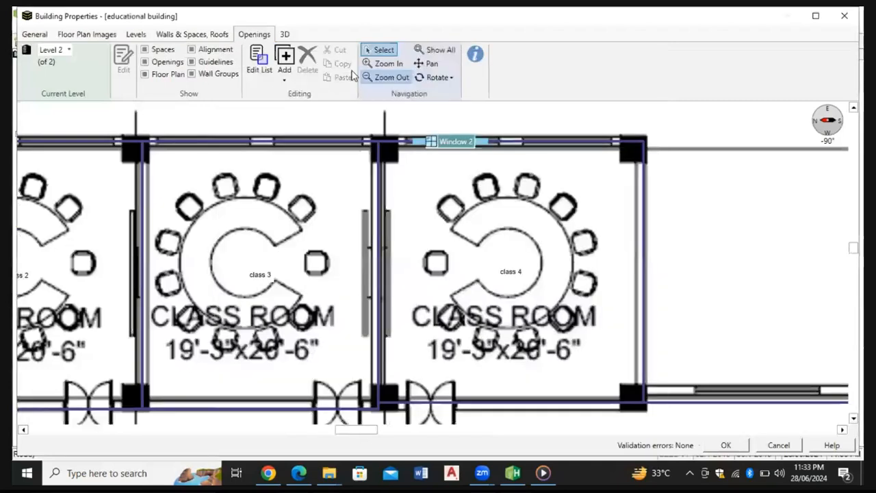
left_click(285, 68)
left_click(301, 114)
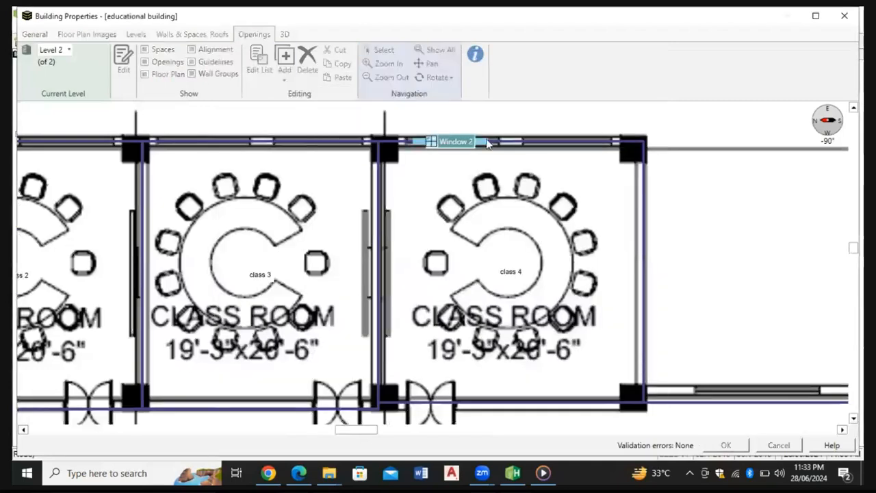
left_click(558, 150)
Place a Window 3 opening on the northern half and a Window 2 opening on the southern half of class 3's east exterior wall
left_click(285, 69)
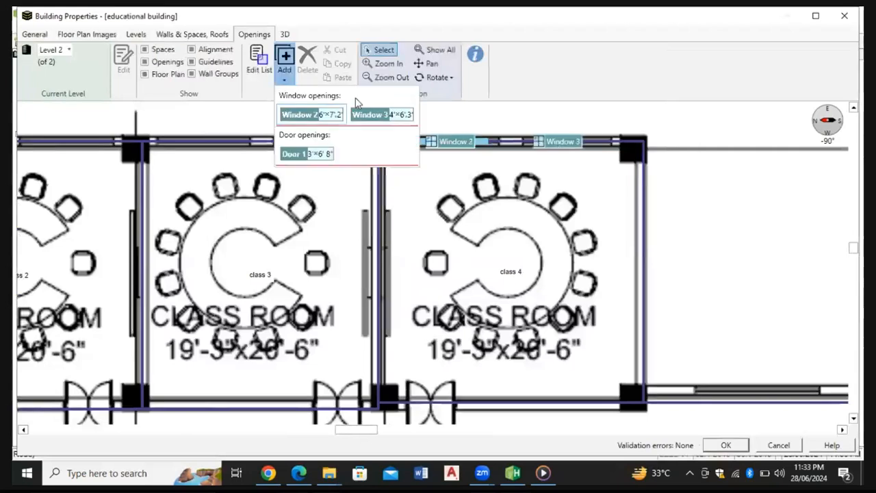
left_click(370, 114)
left_click(194, 137)
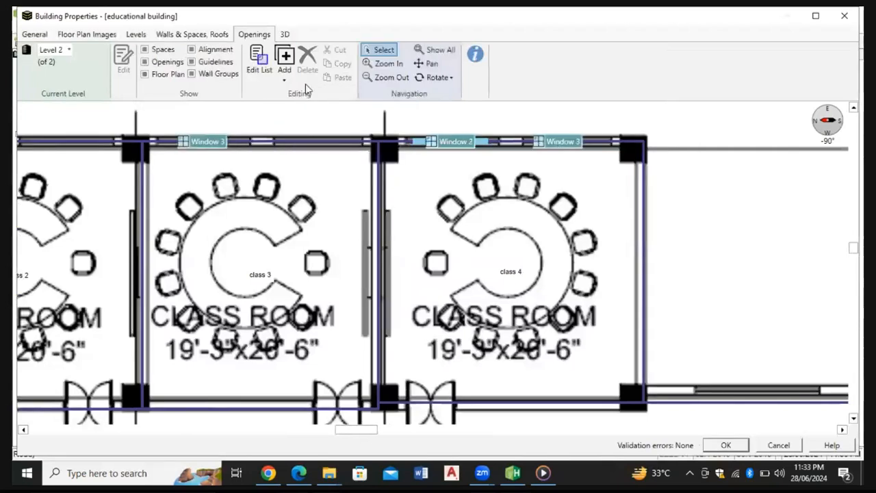
left_click(284, 69)
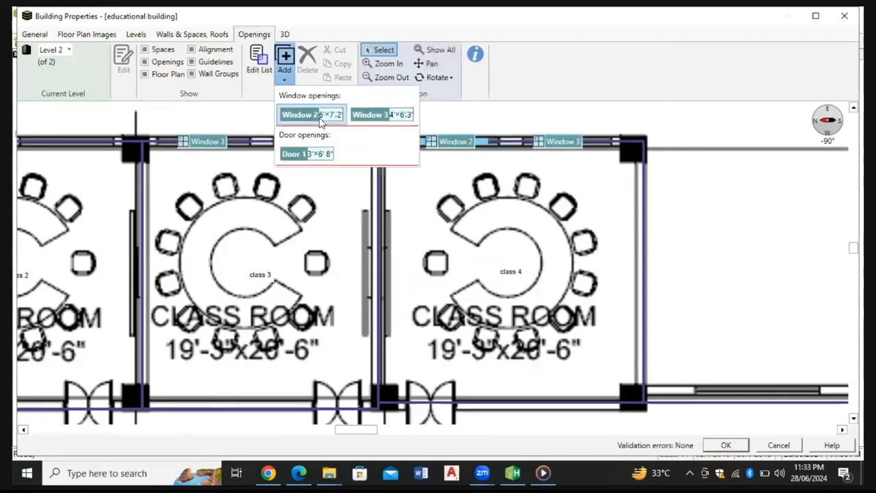
left_click(320, 118)
left_click(319, 141)
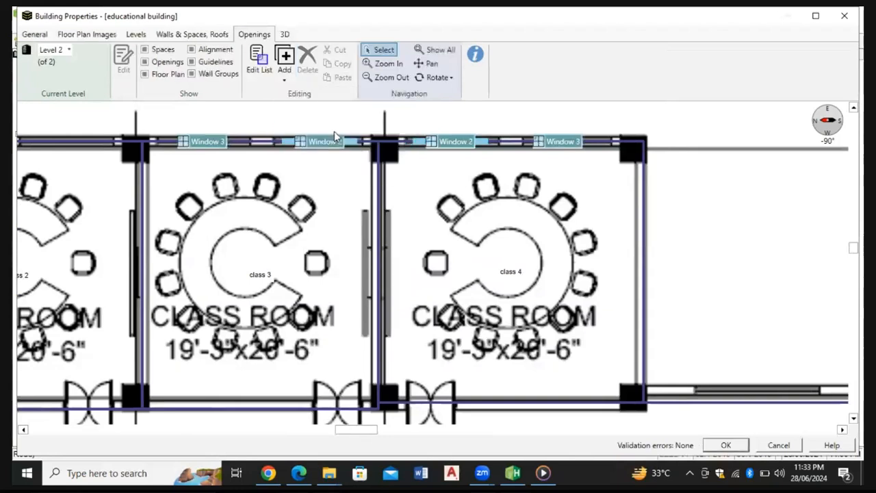
Examine the whole Level 2 floor plan, including the placed windows and the rooms around the corridor
scroll(336, 137, "down", 3)
scroll(399, 175, "down", 2)
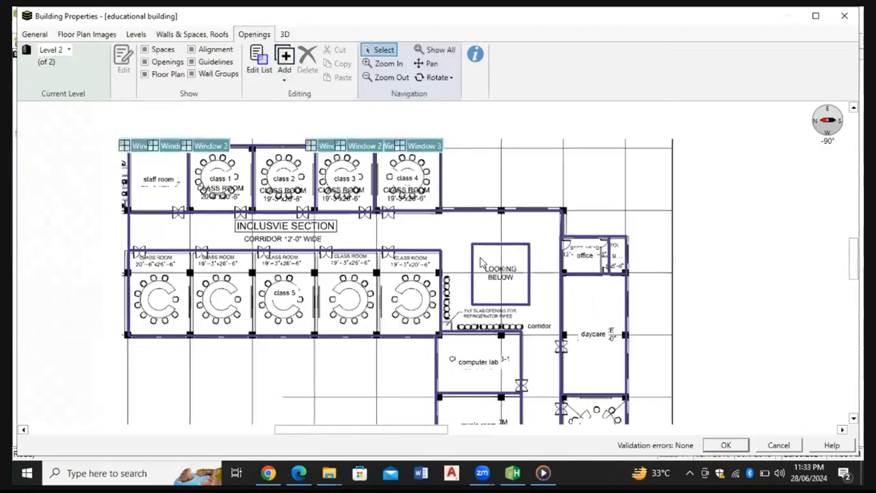
scroll(482, 263, "down", 2)
scroll(522, 309, "up", 2)
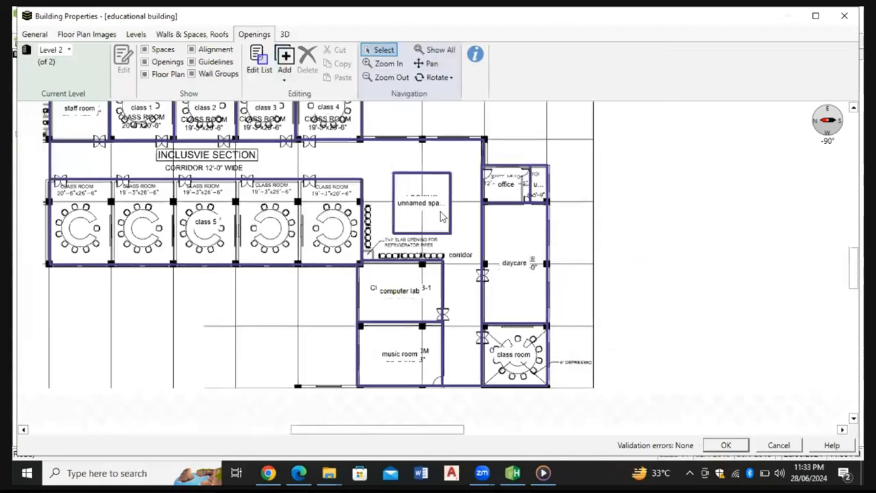
scroll(442, 217, "down", 1)
scroll(404, 235, "up", 1)
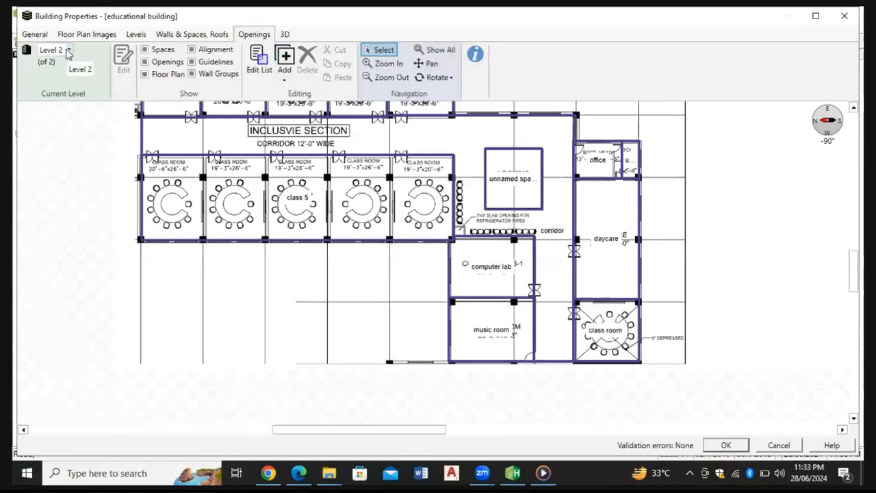
scroll(411, 195, "down", 2)
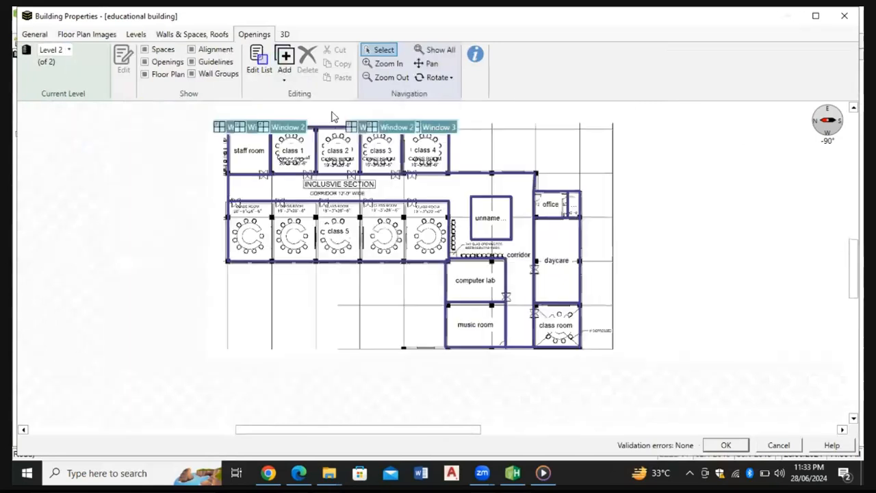
scroll(333, 116, "up", 2)
Make Level 1 the current level and copy the perimeter from Level 2 to it
left_click(193, 38)
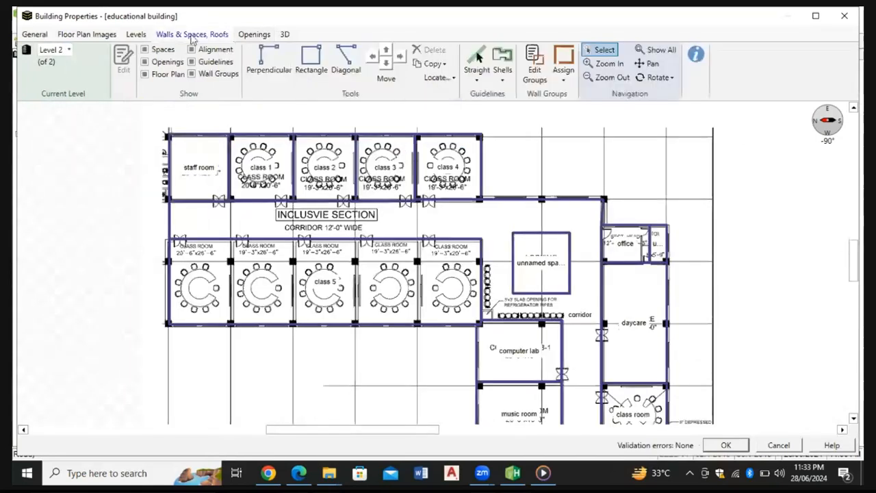
left_click(69, 51)
left_click(57, 80)
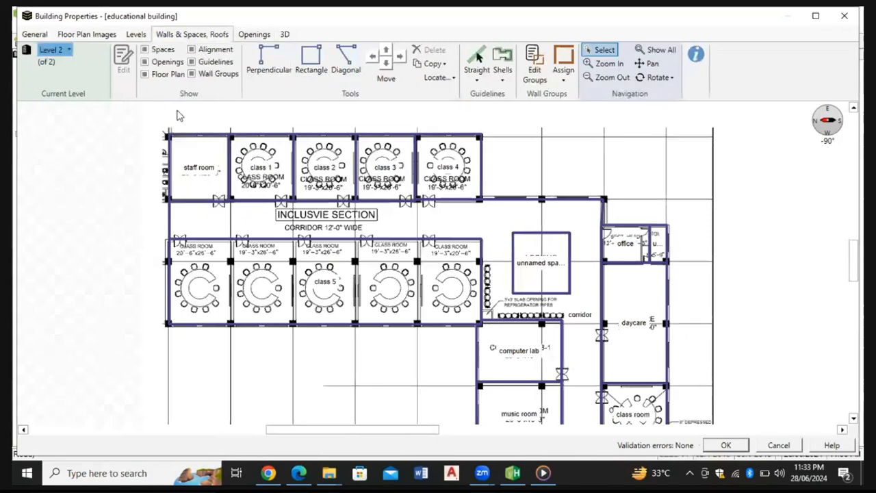
left_click(440, 66)
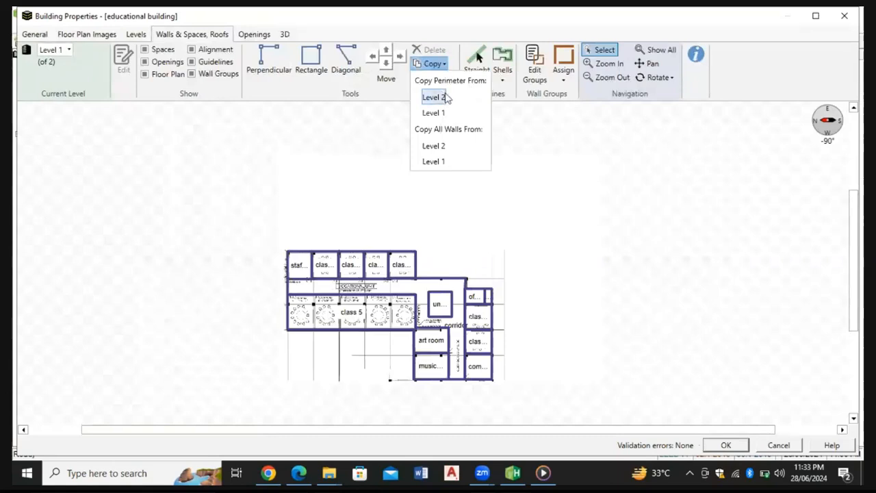
left_click(437, 113)
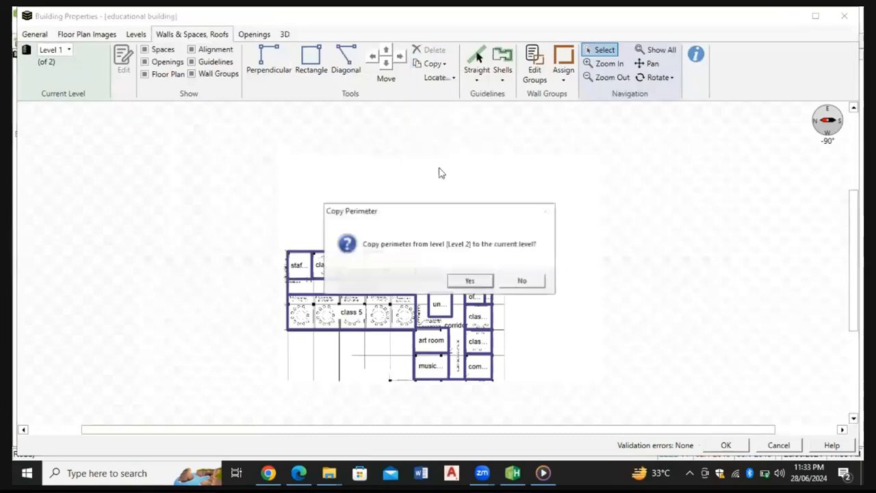
left_click(471, 281)
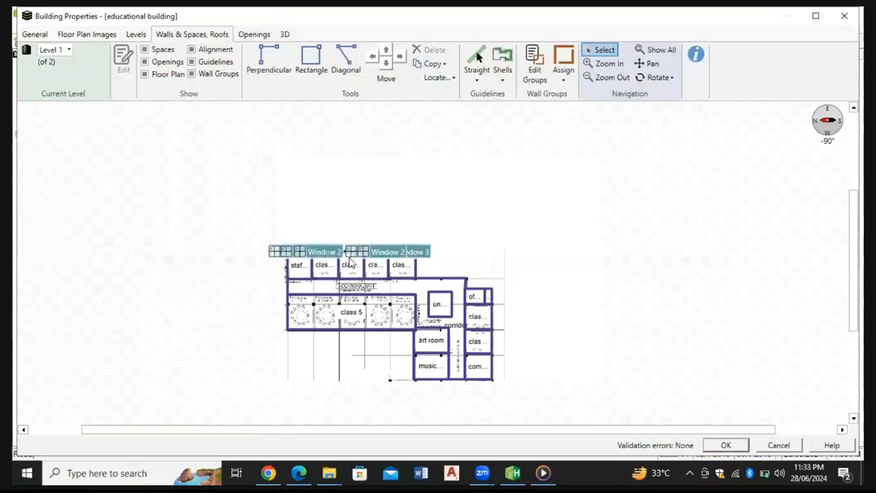
Check the window openings along the east classroom walls on the Level 1 plan
scroll(309, 261, "up", 3)
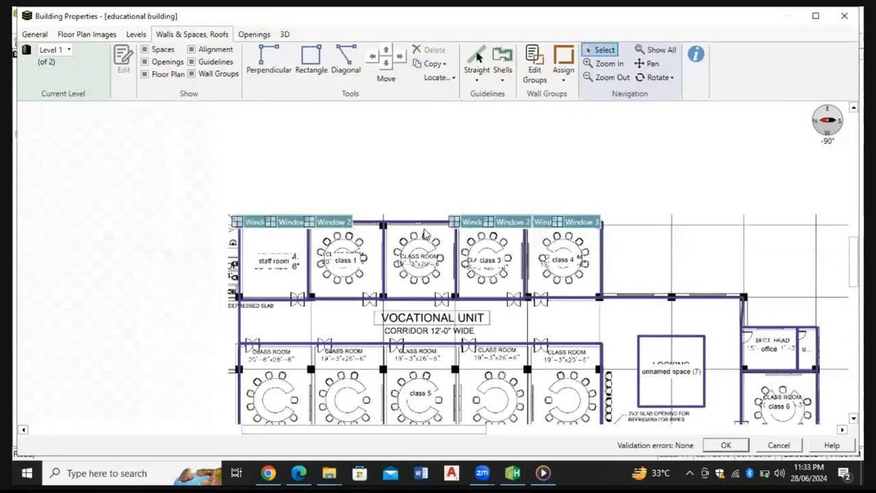
left_click_drag(346, 235, 345, 228)
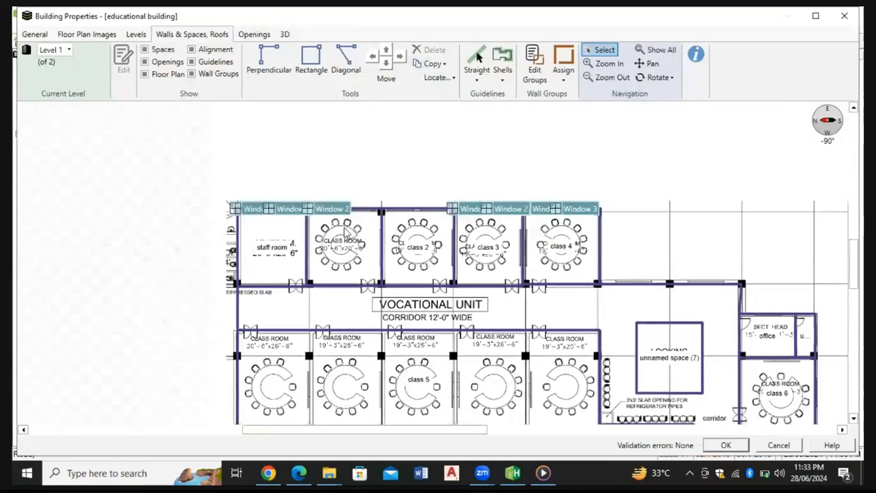
scroll(346, 235, "down", 3)
scroll(366, 263, "up", 3)
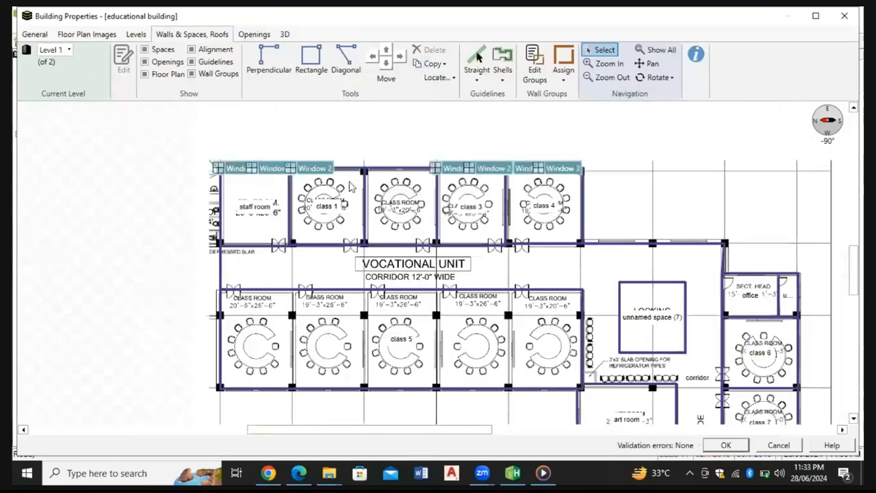
scroll(327, 221, "down", 2)
scroll(385, 200, "up", 2)
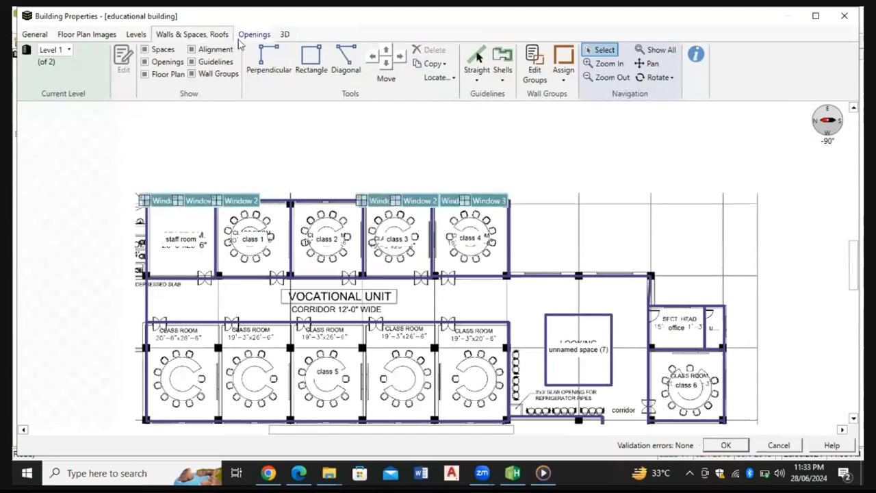
Place a Door 1 opening on Level 1 in the west end wall of the corridor between the music and computer rooms
left_click(254, 36)
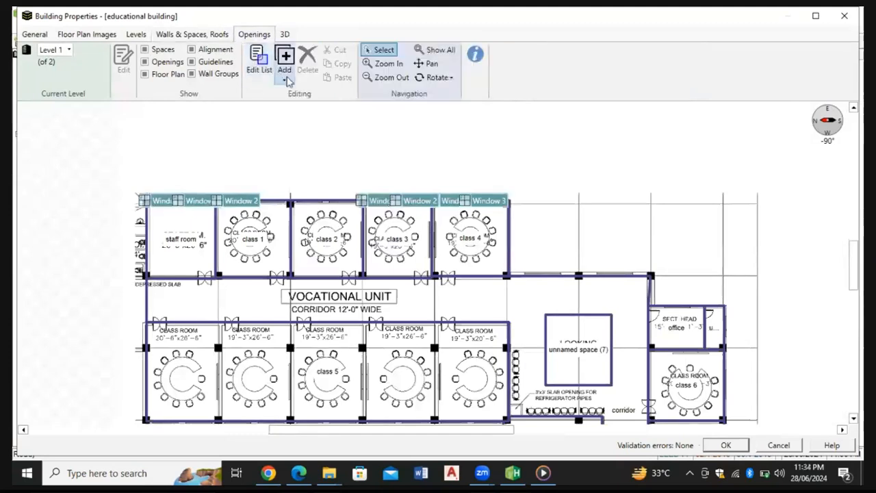
left_click(285, 73)
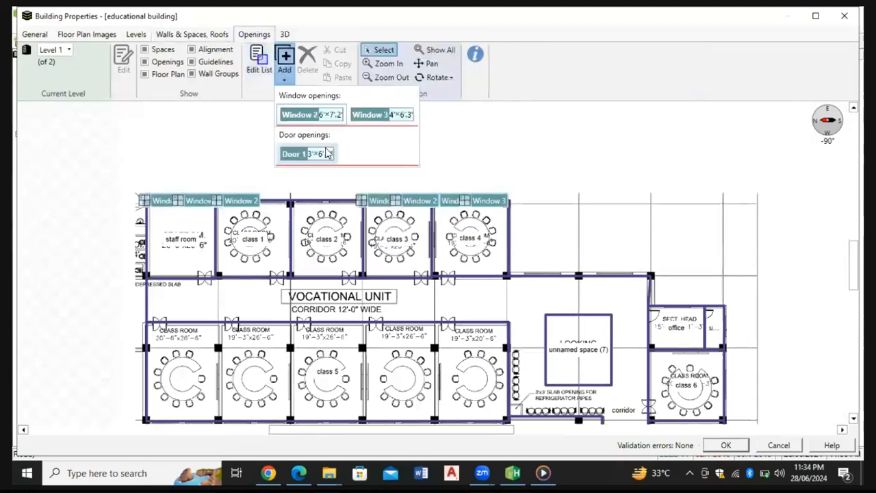
left_click(327, 153)
scroll(381, 165, "down", 3)
scroll(432, 248, "up", 3)
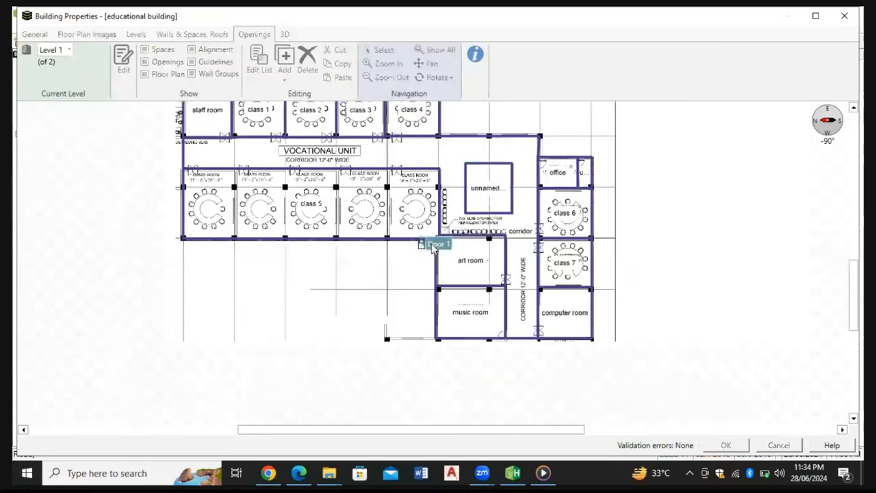
scroll(432, 248, "down", 3)
scroll(468, 286, "up", 5)
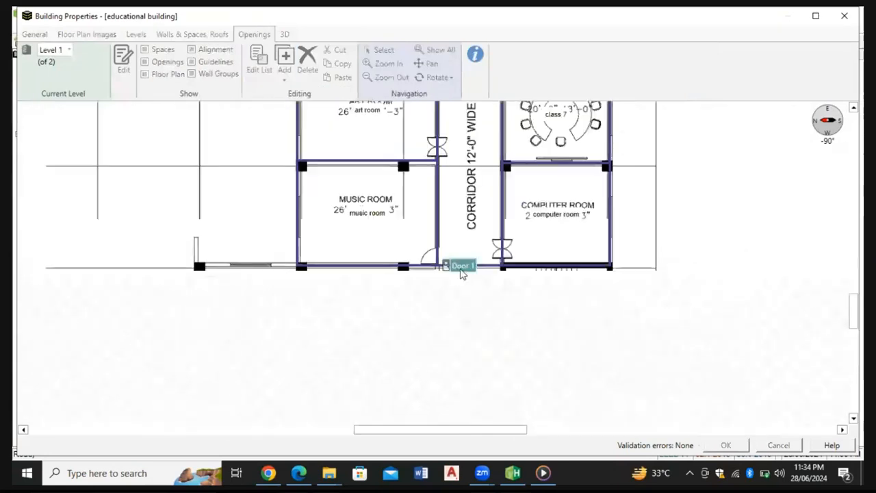
left_click(464, 272)
scroll(426, 212, "down", 3)
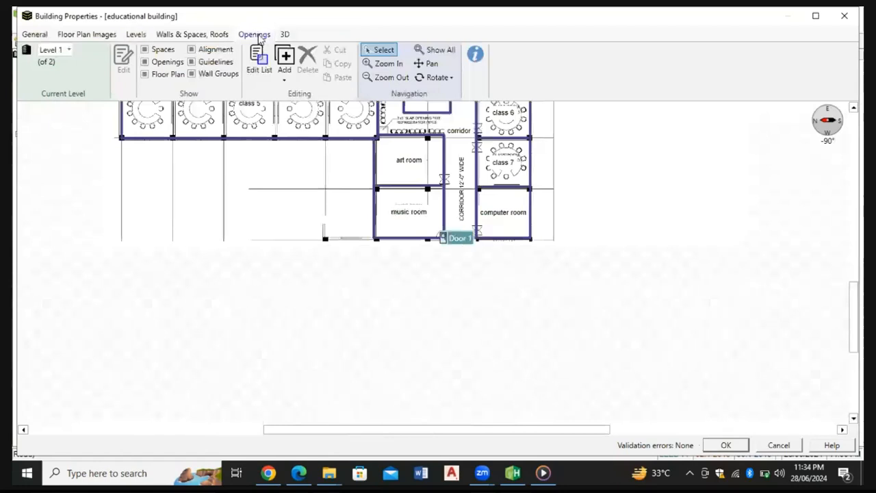
Inspect the building's exterior windows and door in 3D from several sides and accept the building properties
left_click(284, 35)
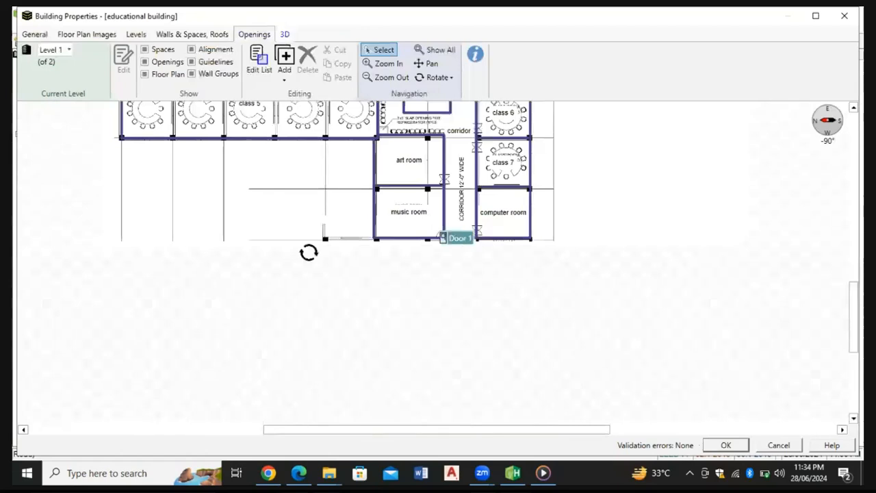
left_click_drag(399, 344, 517, 336)
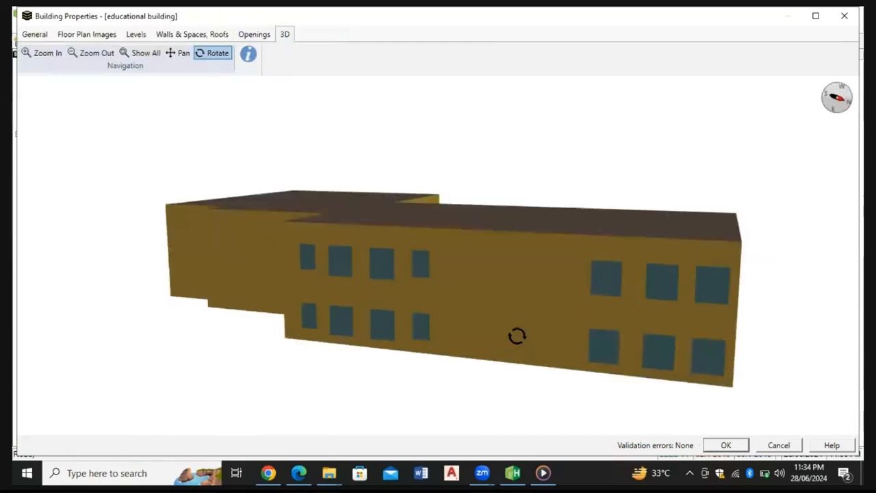
scroll(441, 288, "up", 3)
scroll(440, 289, "up", 3)
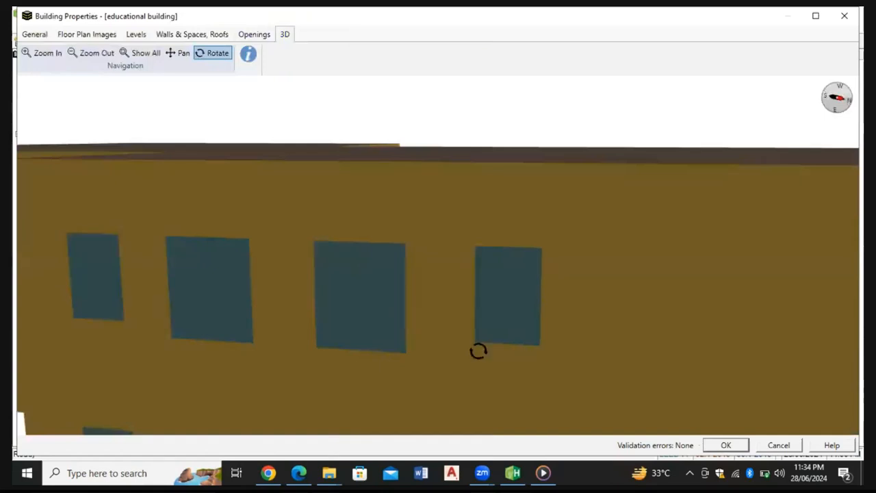
left_click_drag(428, 345, 670, 362)
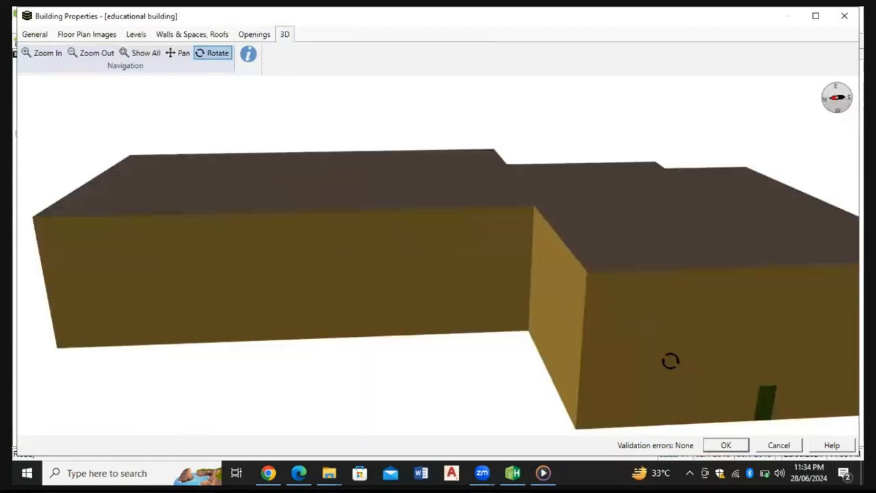
left_click_drag(860, 342, 782, 340)
left_click_drag(695, 337, 676, 94)
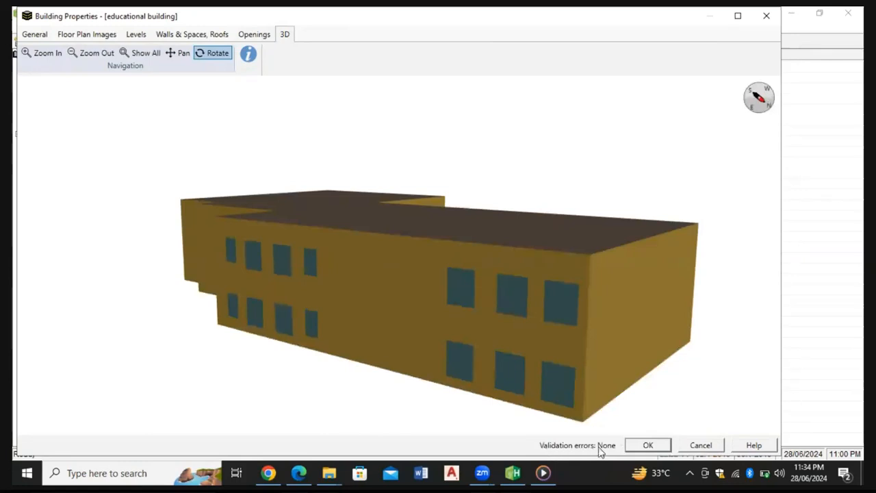
left_click(648, 445)
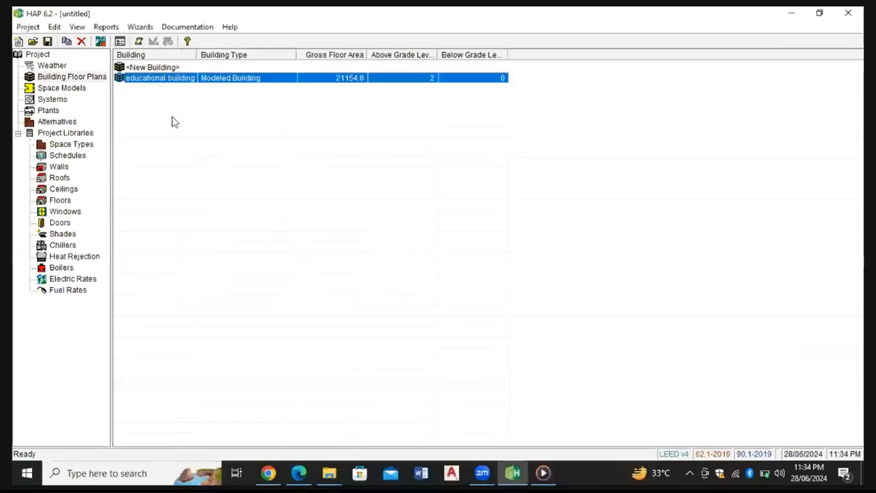
Create a new default space model and associate it with the educational building
left_click(63, 88)
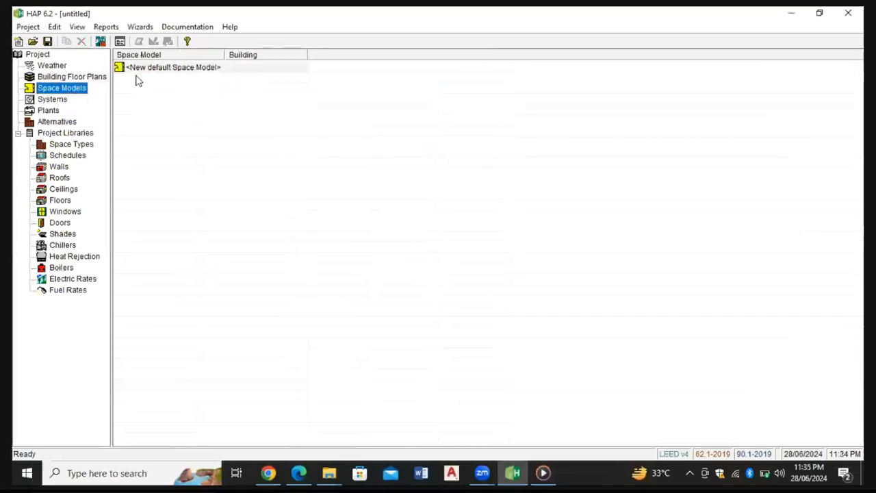
left_click(148, 69)
double_click(148, 69)
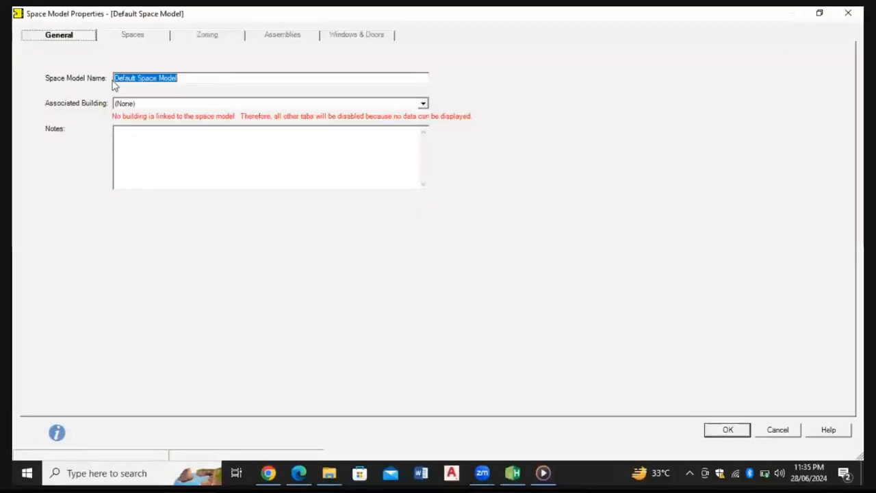
left_click(146, 104)
left_click(146, 124)
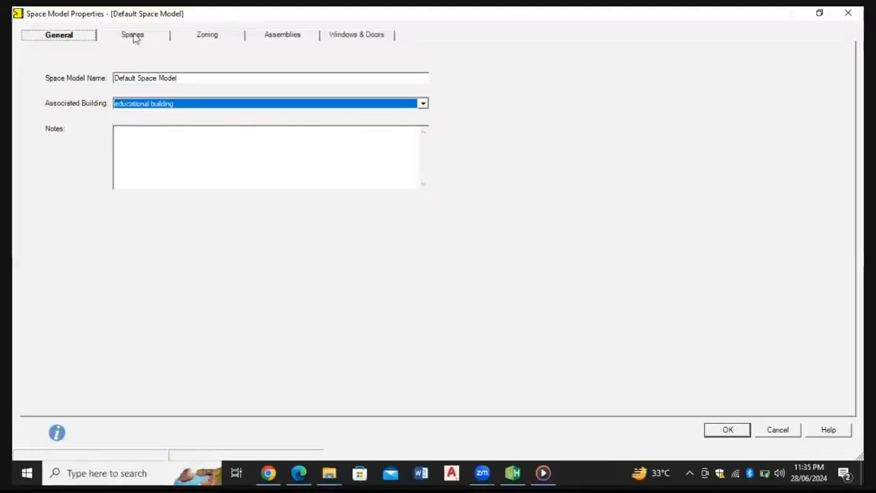
Review the space model's list of spaces and the space type choices offered for the Level 1 art room
left_click(133, 35)
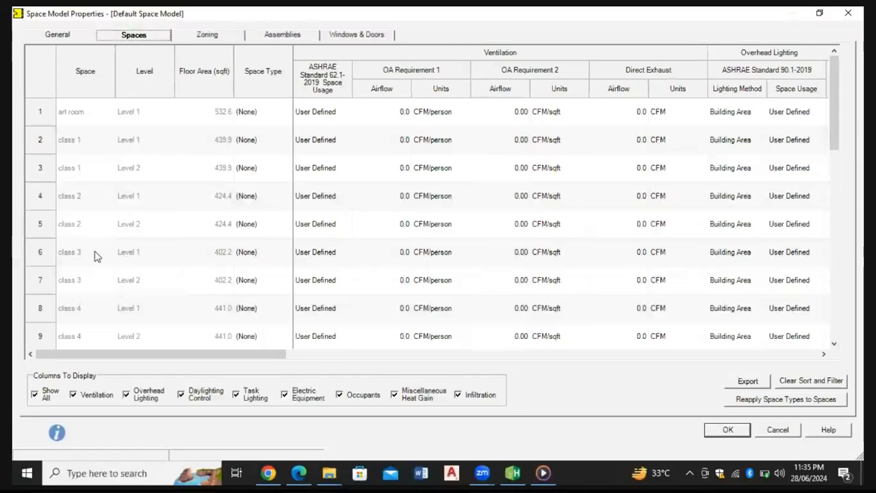
mouse_move(267, 92)
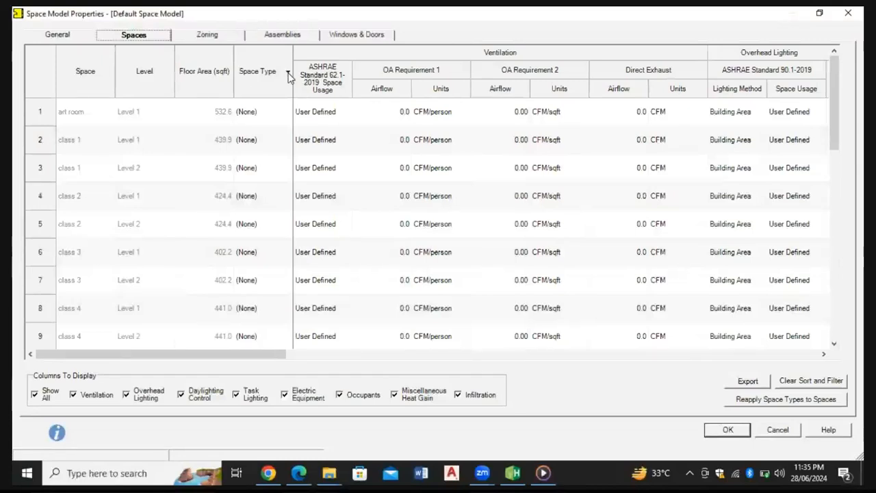
left_click(261, 121)
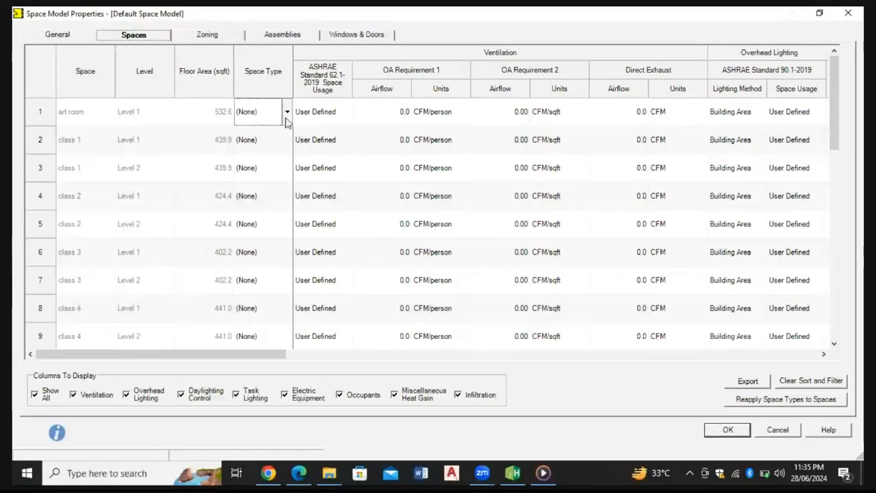
left_click(286, 112)
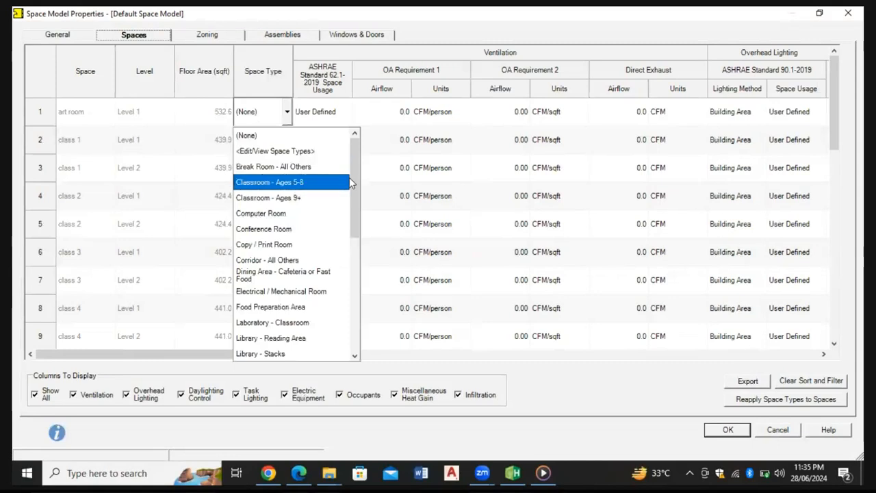
mouse_move(353, 185)
left_mouse_down()
mouse_move(353, 200)
mouse_move(353, 184)
left_mouse_up()
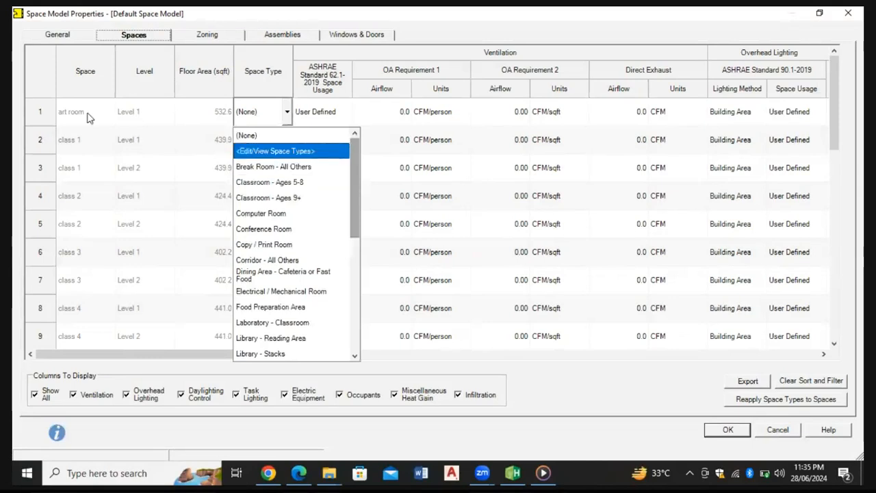
left_click(156, 185)
scroll(267, 207, "down", 3)
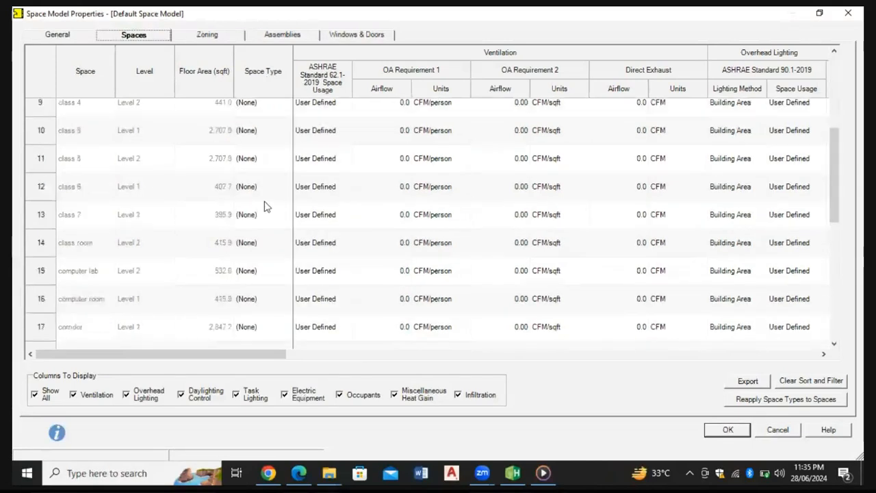
scroll(507, 335, "up", 3)
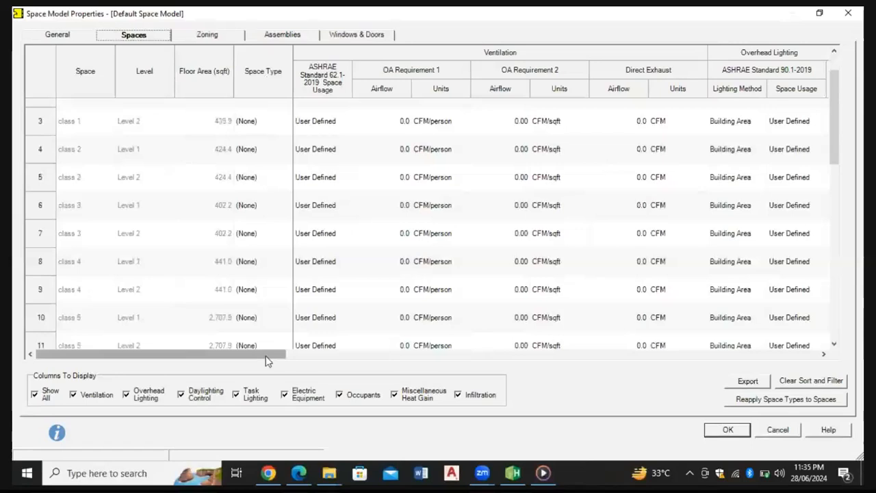
left_click_drag(268, 361, 157, 367)
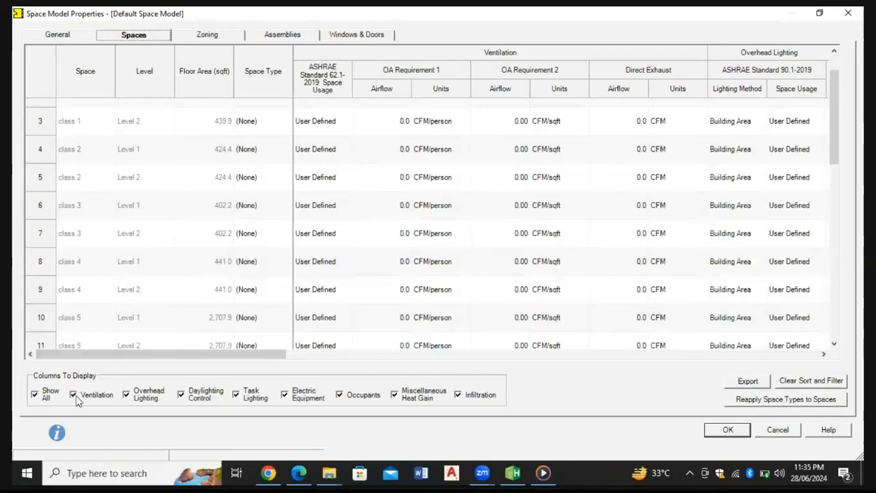
Hide every column group except Ventilation in the spaces table, from Overhead Lighting through Infiltration
left_click(127, 396)
left_click(127, 396)
left_click(181, 396)
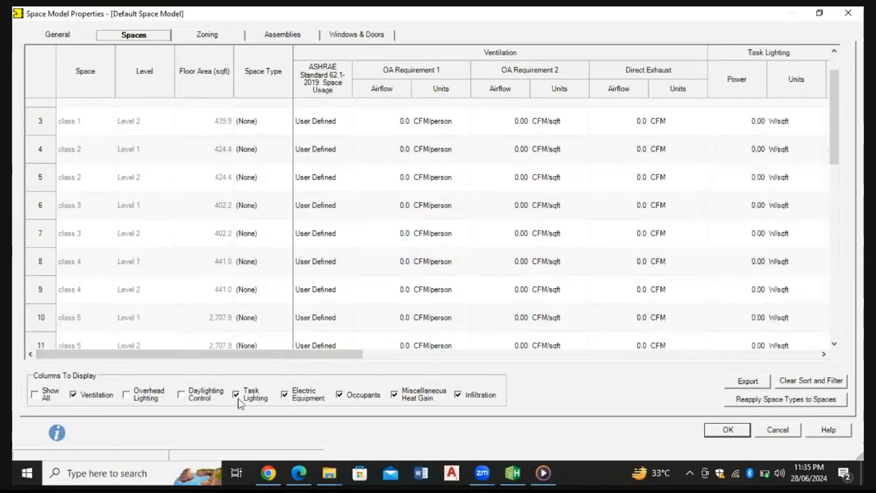
left_click(236, 396)
left_click(285, 396)
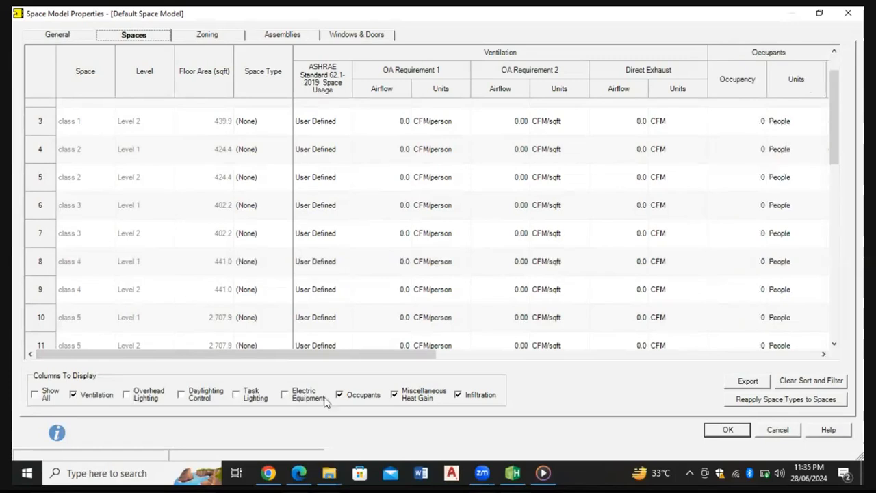
left_click(373, 401)
left_click(404, 399)
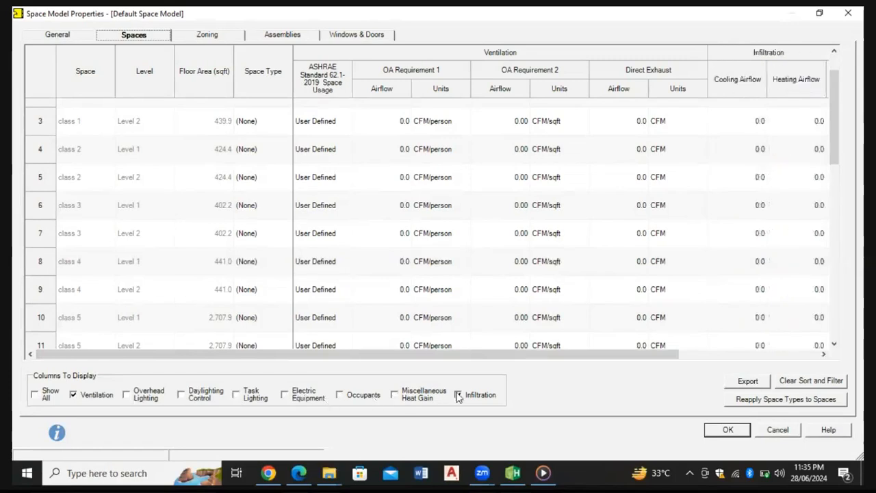
left_click(458, 397)
scroll(470, 327, "down", 1)
scroll(469, 326, "up", 3)
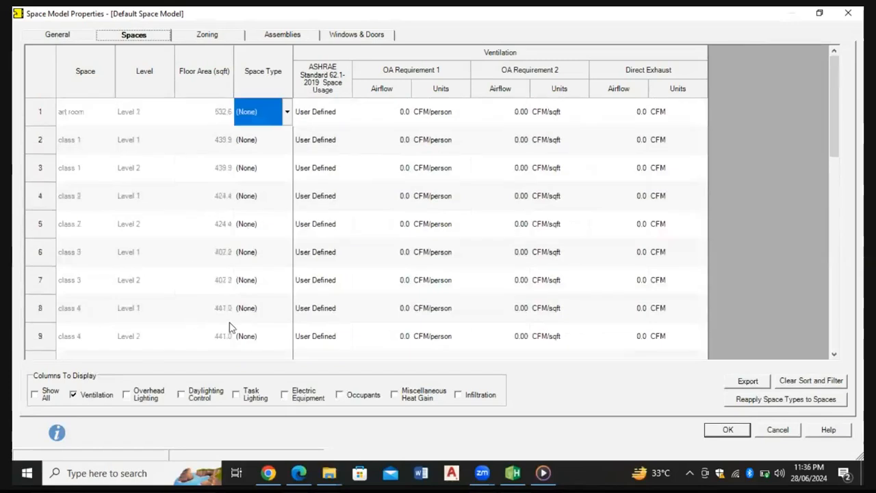
Show the Overhead Lighting, Daylighting Control, Task Lighting, Electric Equipment, Occupants, Miscellaneous Heat Gain and Infiltration columns again
left_click(135, 395)
left_click(192, 397)
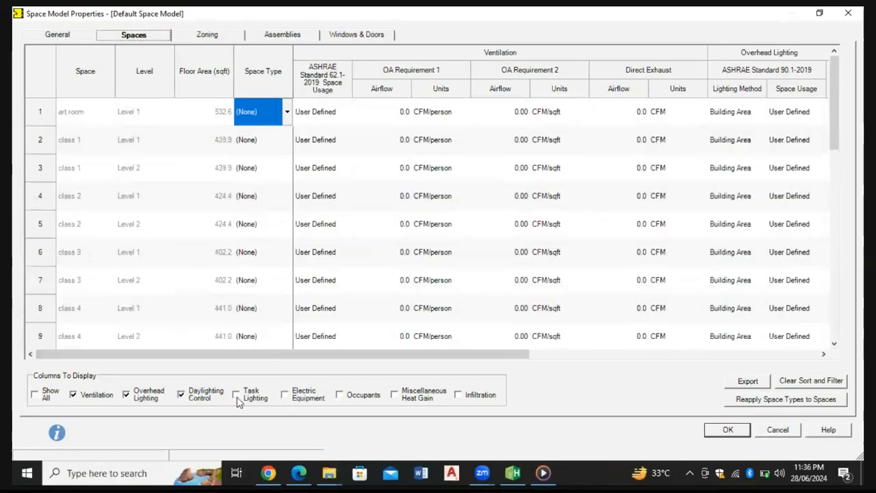
left_click(238, 400)
left_click(305, 396)
left_click(341, 396)
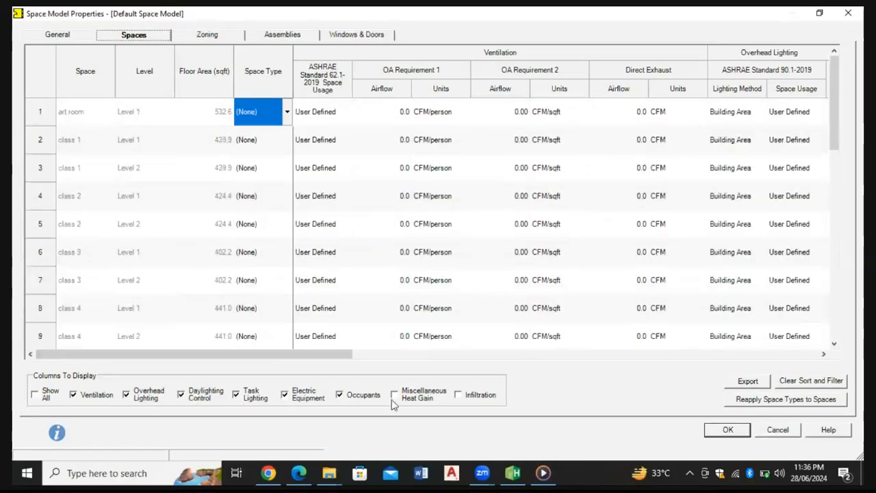
left_click(394, 402)
left_click(463, 402)
scroll(308, 346, "down", 2)
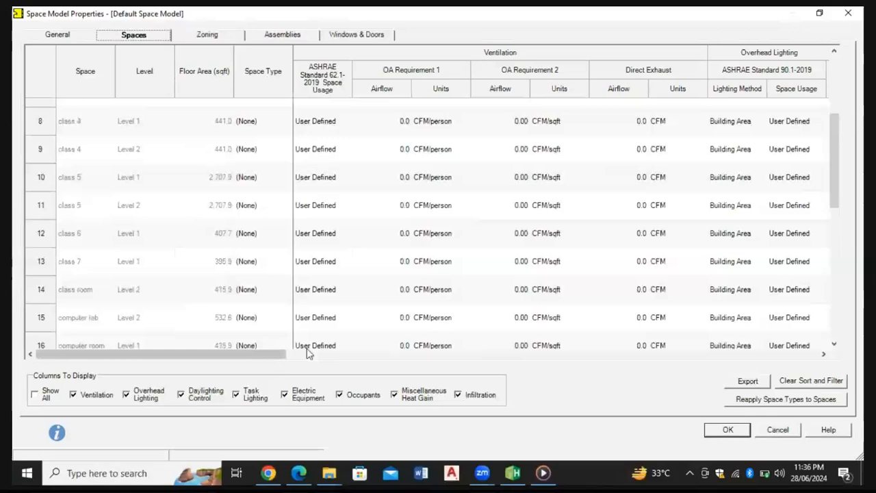
scroll(133, 286, "up", 2)
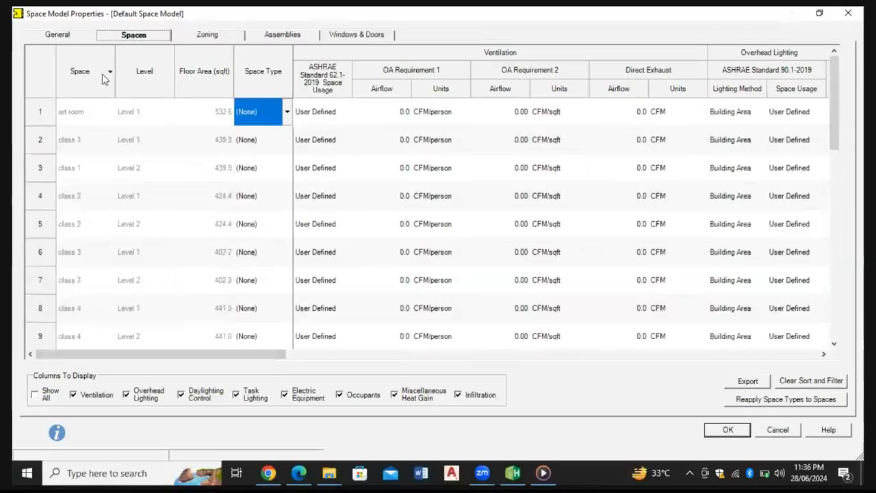
Filter the spaces table to the rows whose space name contains "class"
left_click(111, 74)
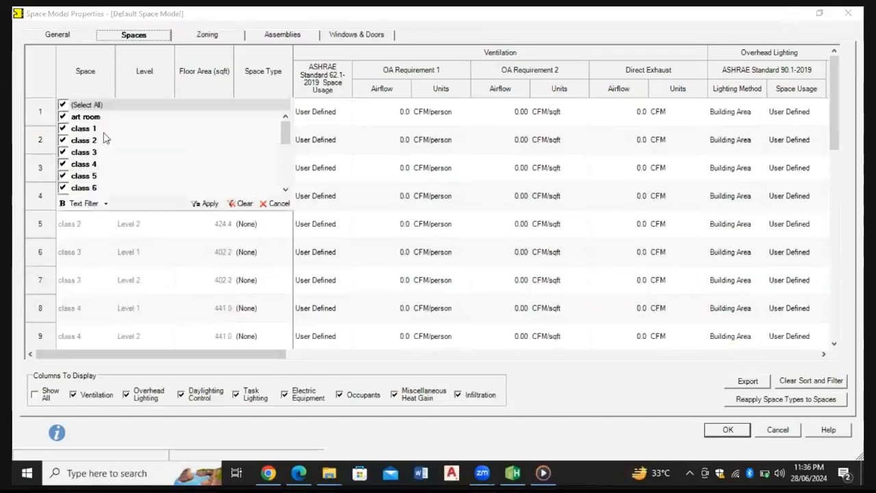
left_click(86, 205)
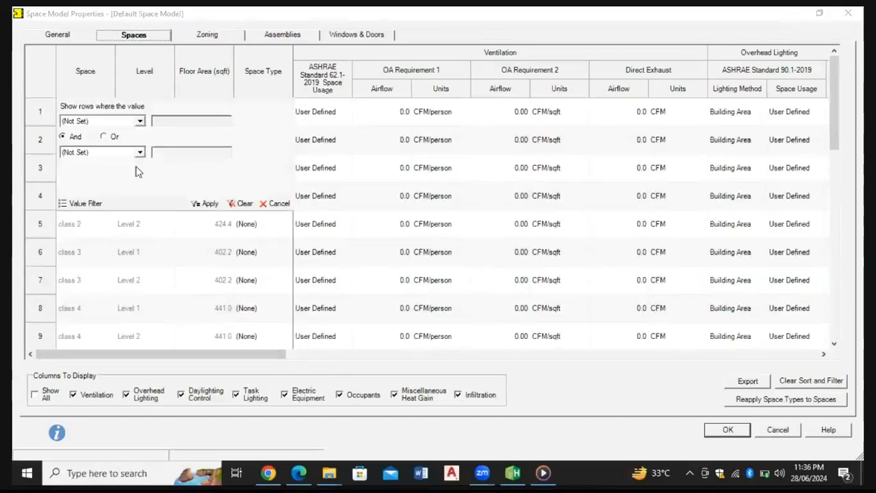
left_click(113, 121)
left_click(75, 189)
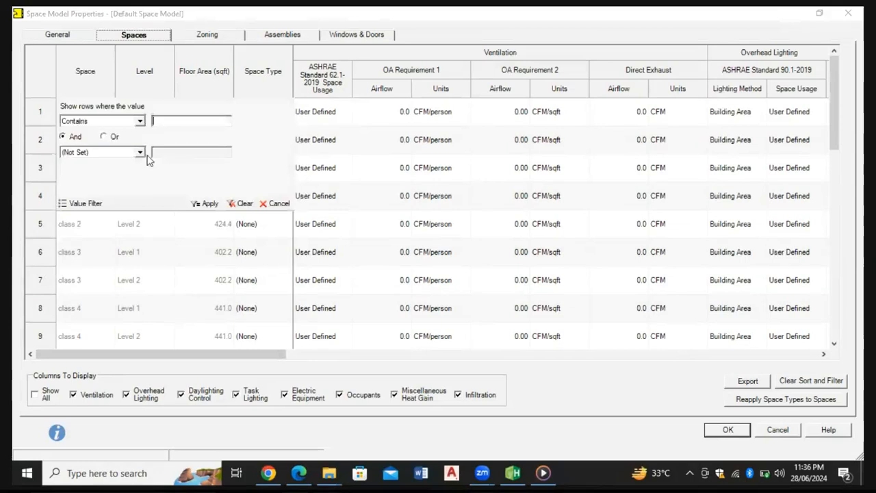
left_click(169, 124)
type("class")
left_click(206, 204)
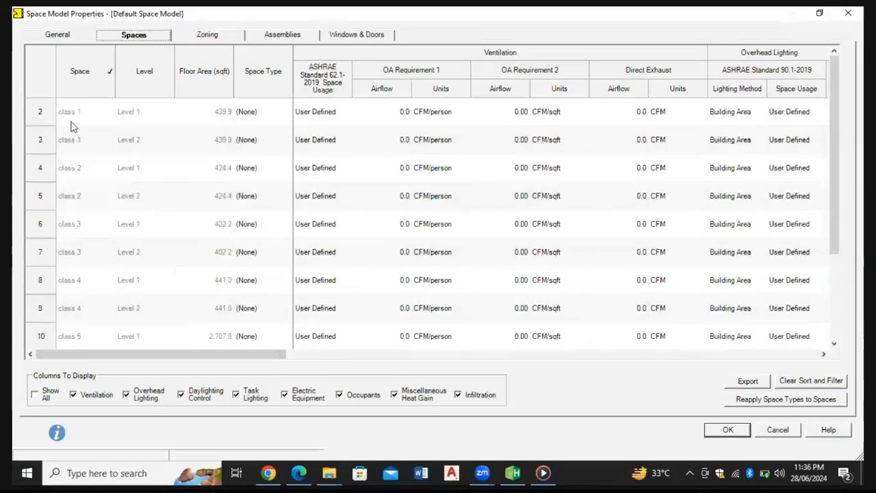
Assign the space type Classroom - Ages 9+ to all the filtered class spaces, from class 1 through class room, on both levels
scroll(81, 298, "down", 3)
scroll(88, 178, "up", 3)
left_click(287, 117)
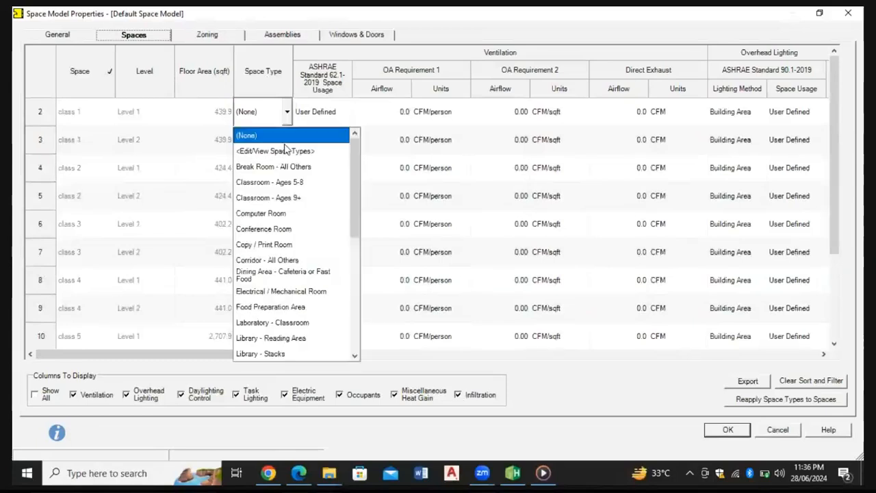
left_click(284, 198)
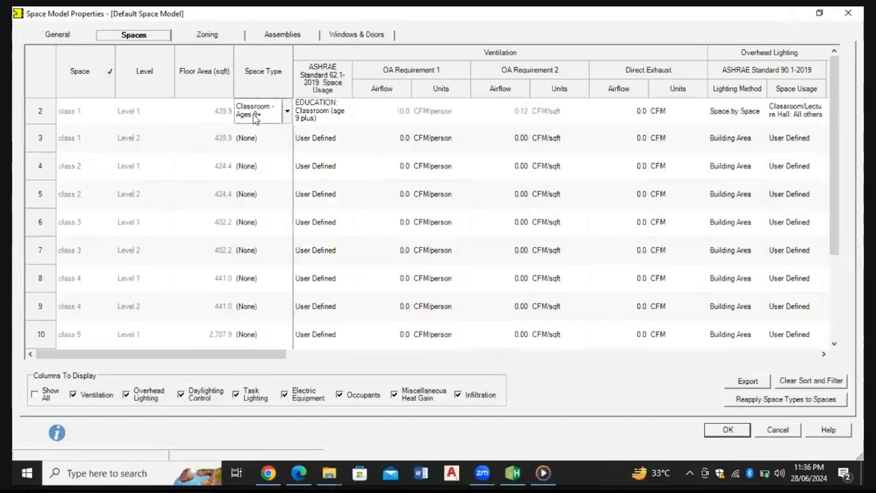
left_click(257, 141)
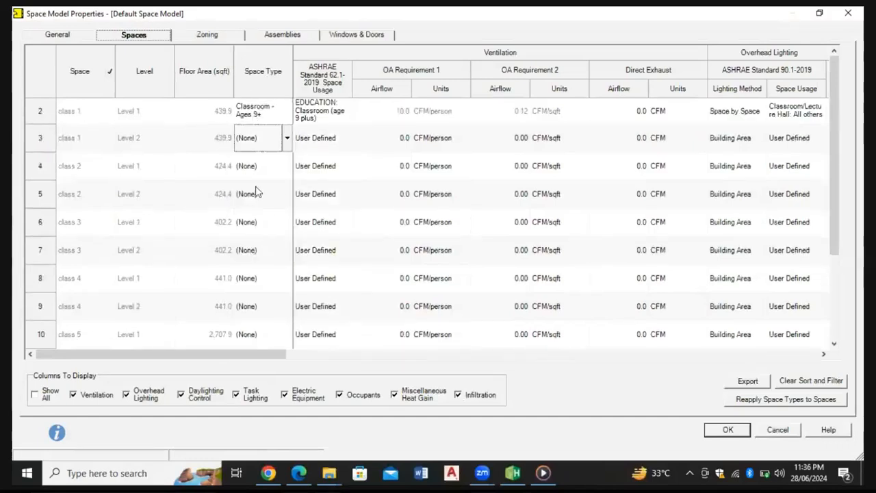
left_click_drag(257, 194, 254, 325)
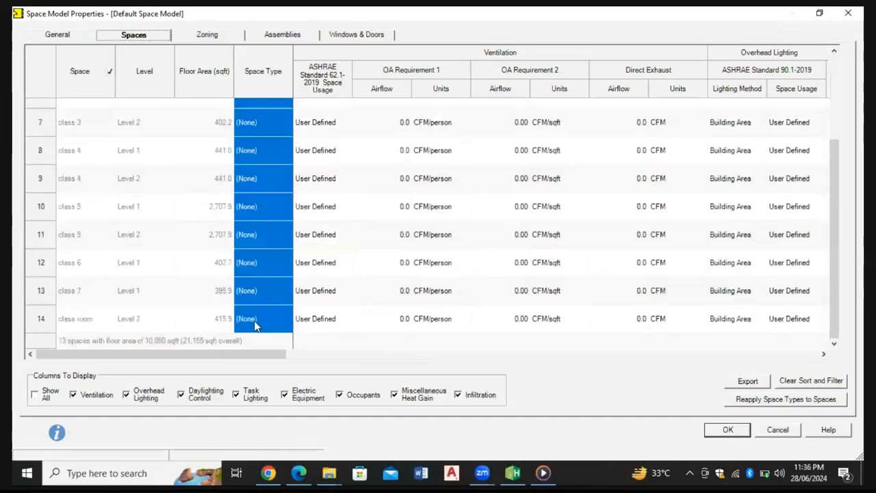
type("Classroom - Ages 9+")
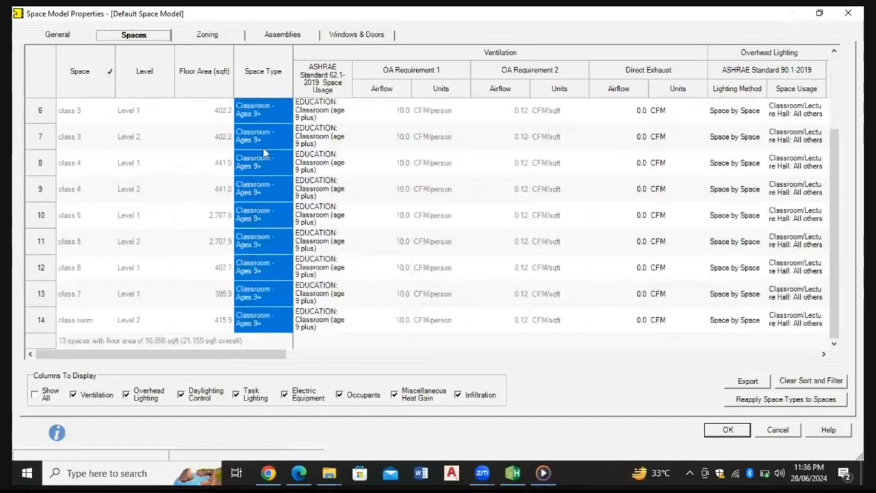
scroll(238, 232, "up", 2)
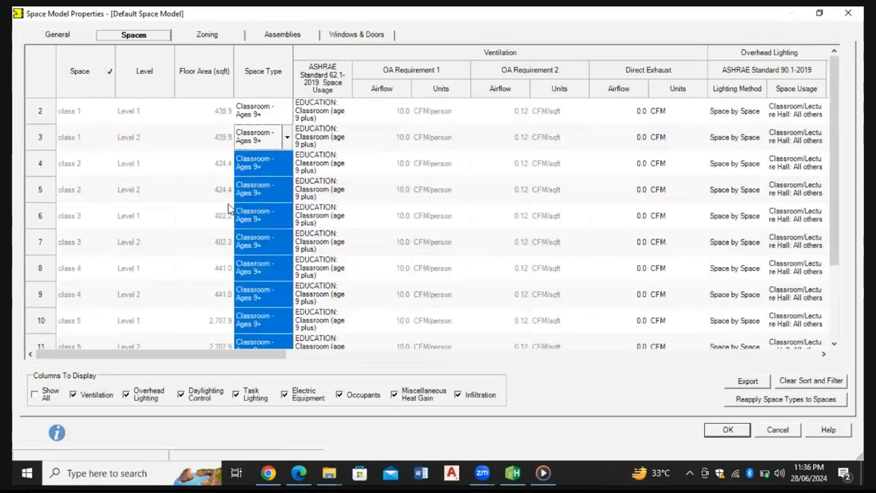
Review the classrooms' ventilation, lighting, electric equipment, occupant, heat gain and infiltration values across the spaces table
left_click(438, 117)
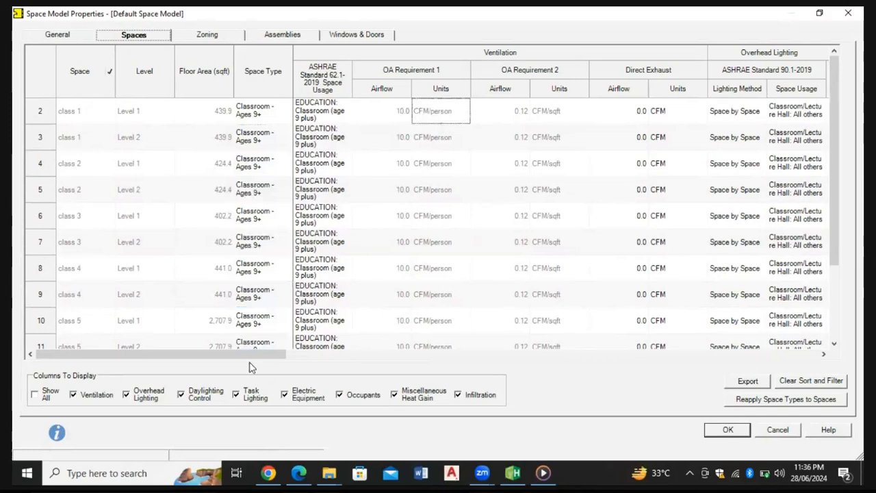
left_click_drag(250, 354, 442, 340)
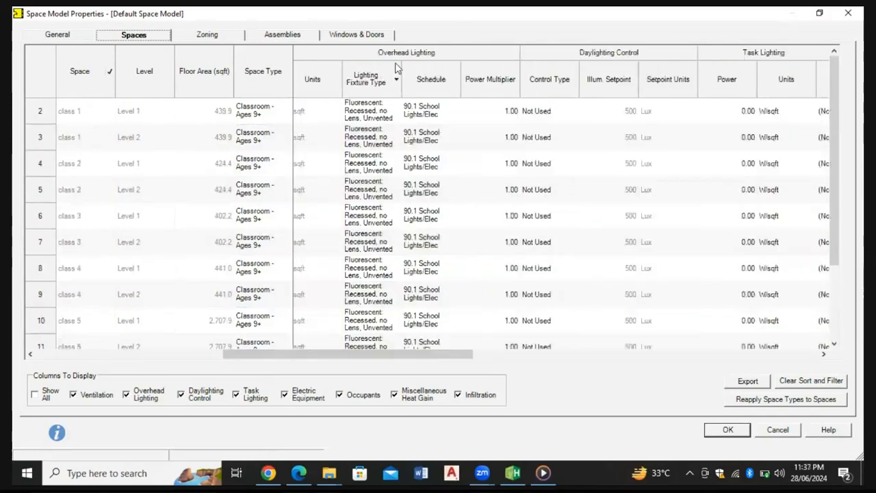
left_click_drag(369, 354, 255, 362)
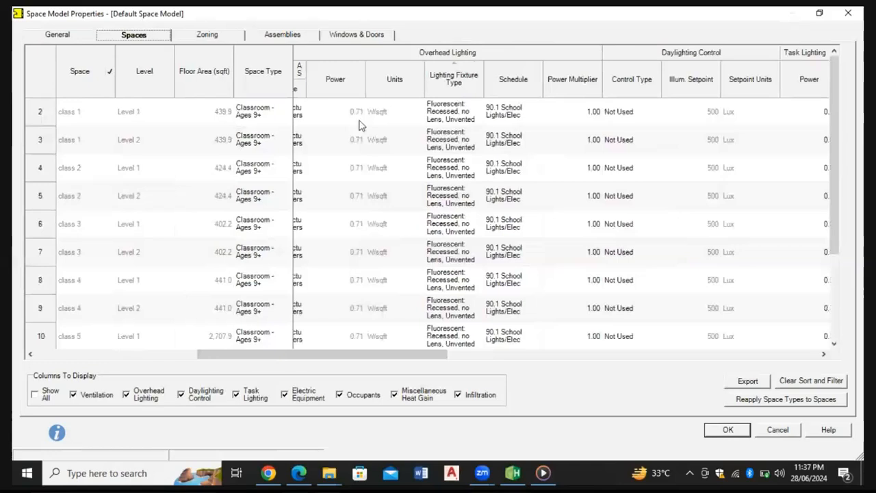
left_click_drag(303, 354, 475, 346)
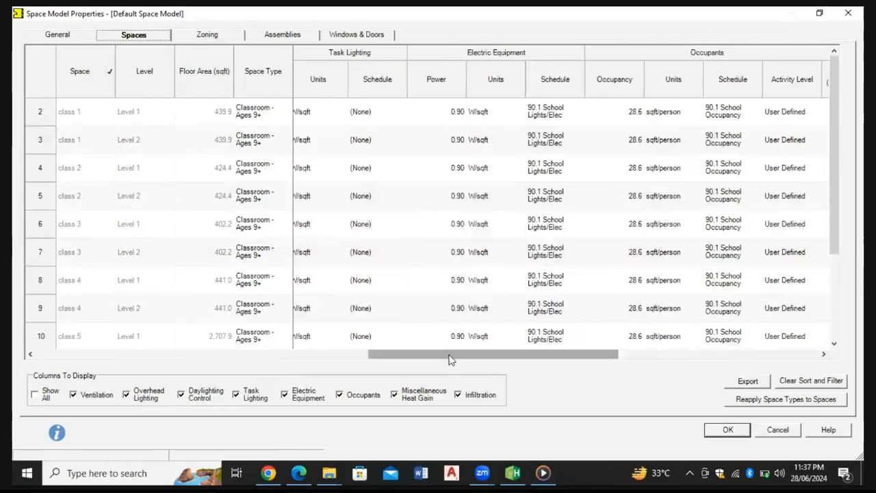
left_click_drag(541, 360, 584, 355)
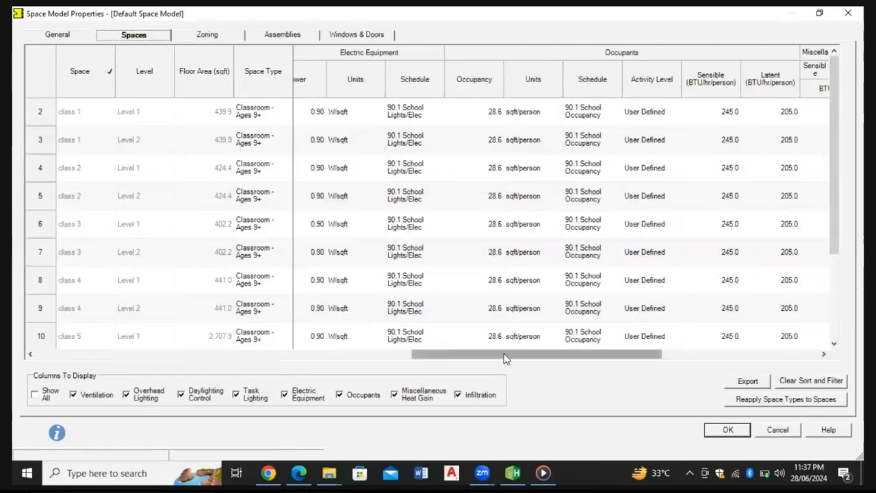
left_click_drag(504, 358, 487, 329)
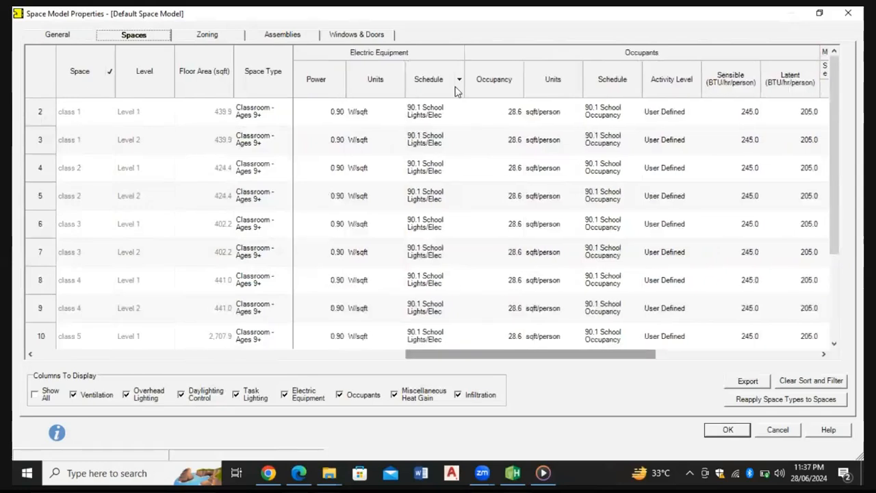
left_click(459, 80)
left_click(386, 387)
left_click_drag(470, 358, 651, 348)
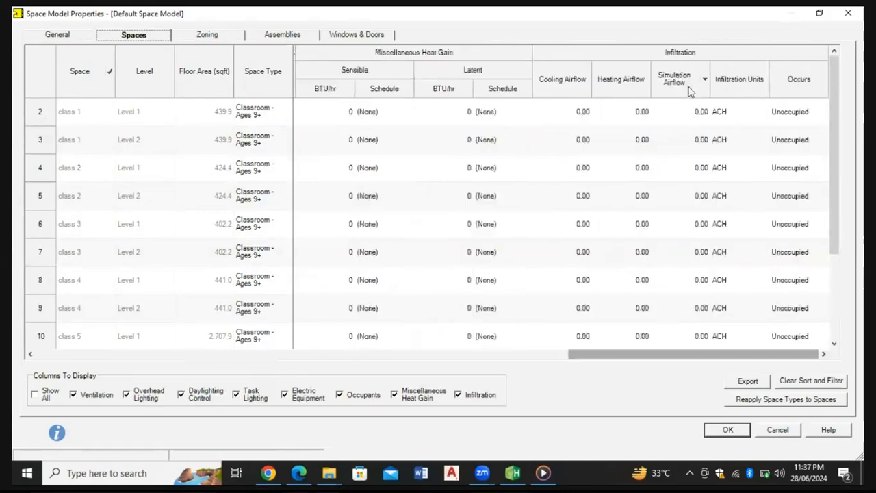
left_click(575, 119)
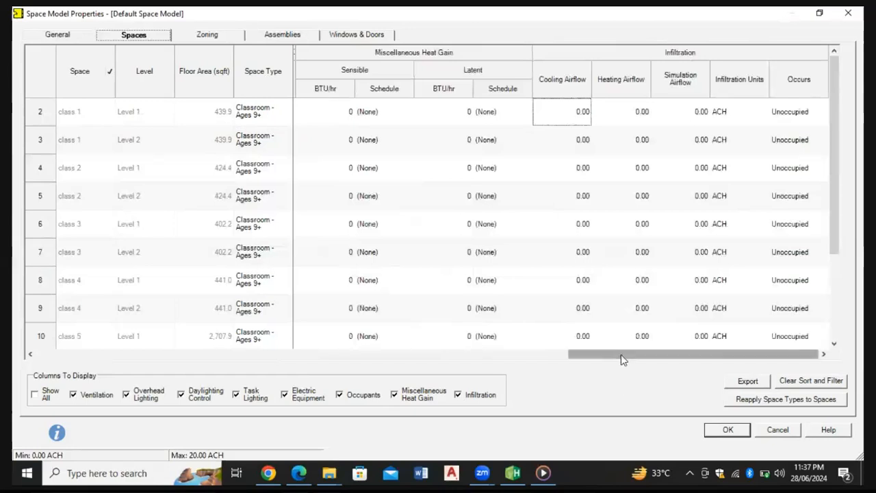
left_click_drag(623, 359, 169, 381)
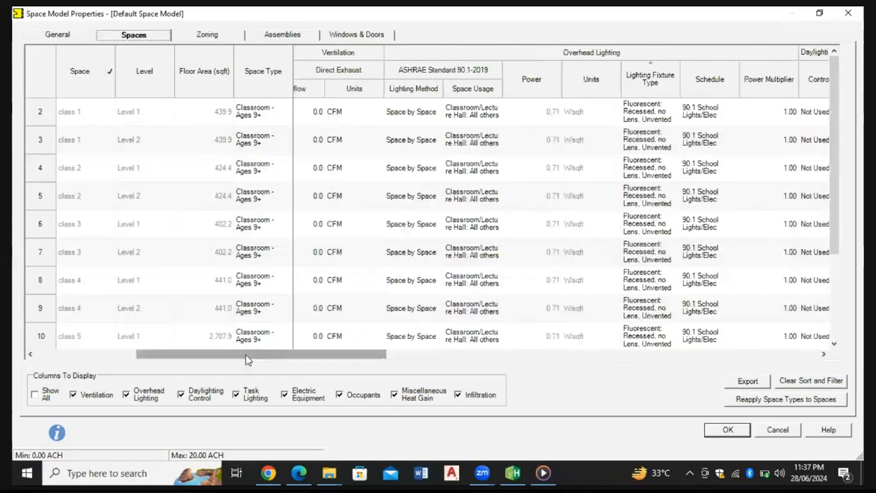
left_click_drag(248, 361, 71, 92)
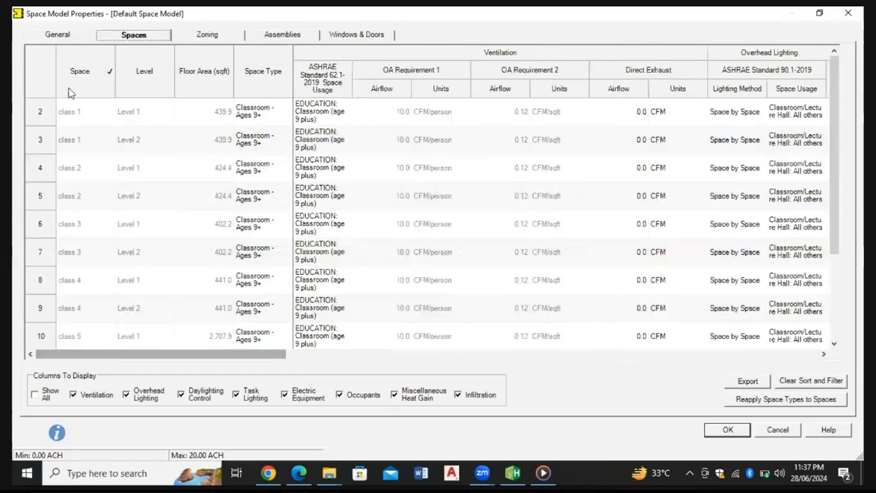
Replace the "class" text filter on the space names with a value filter that has all spaces selected
left_click(106, 71)
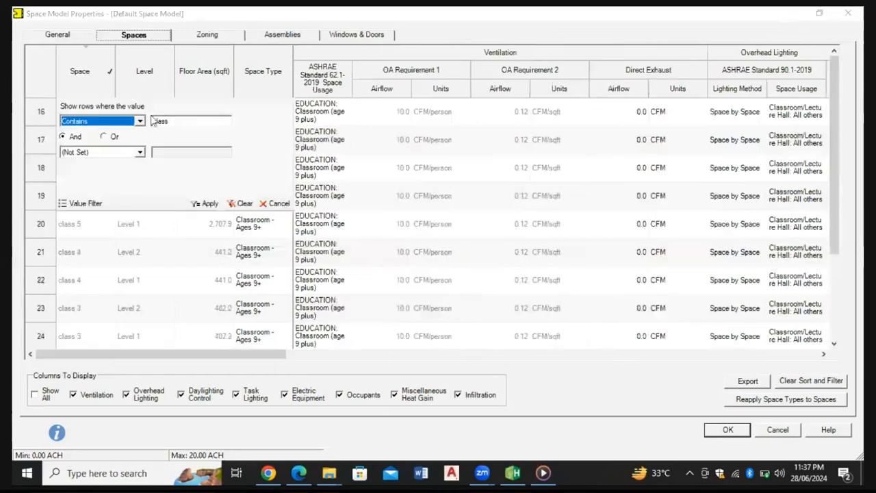
left_click(83, 207)
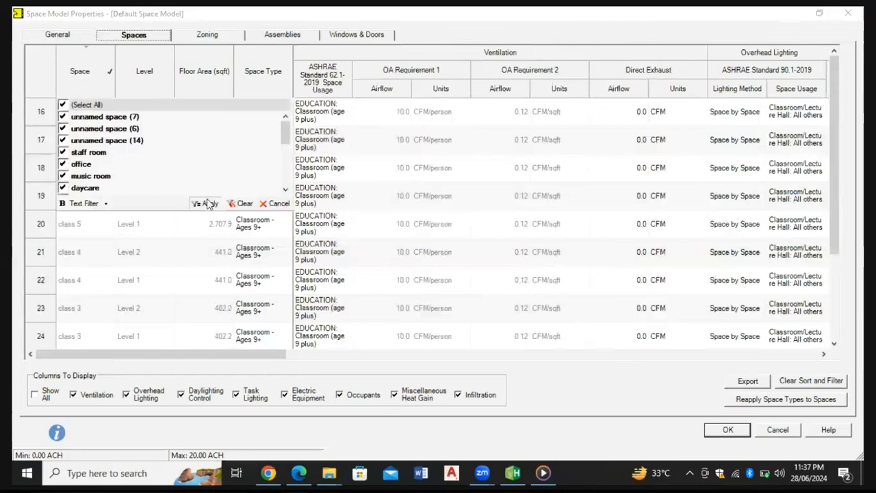
left_click(208, 204)
Assign the space type Break Room - All Others to the staff rooms on Level 2 and Level 1
scroll(103, 177, "down", 1)
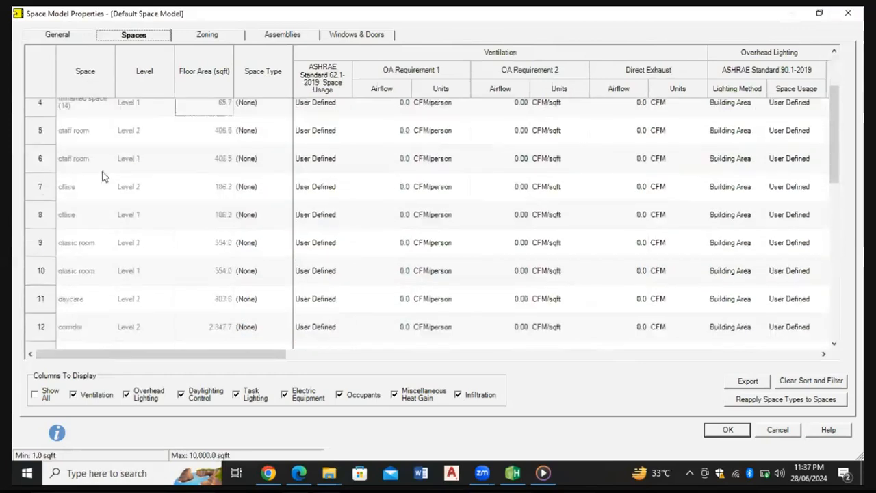
scroll(104, 157, "up", 1)
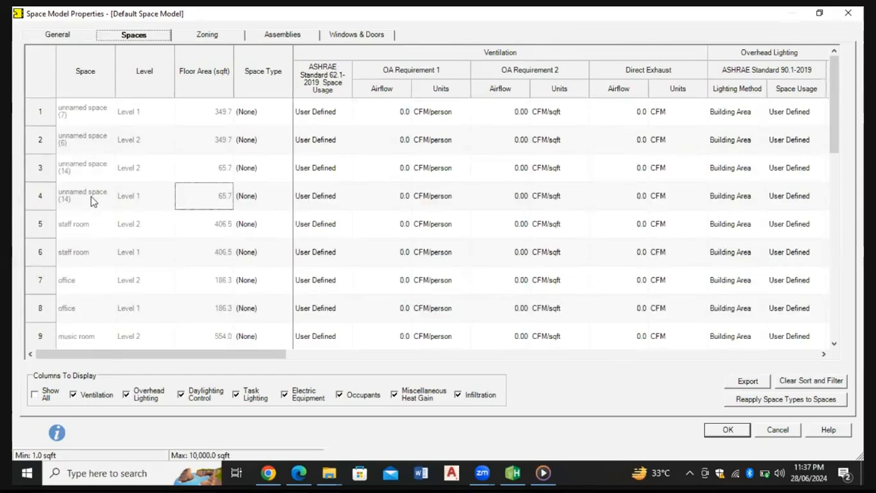
scroll(93, 201, "down", 1)
scroll(198, 146, "up", 1)
left_click(86, 231)
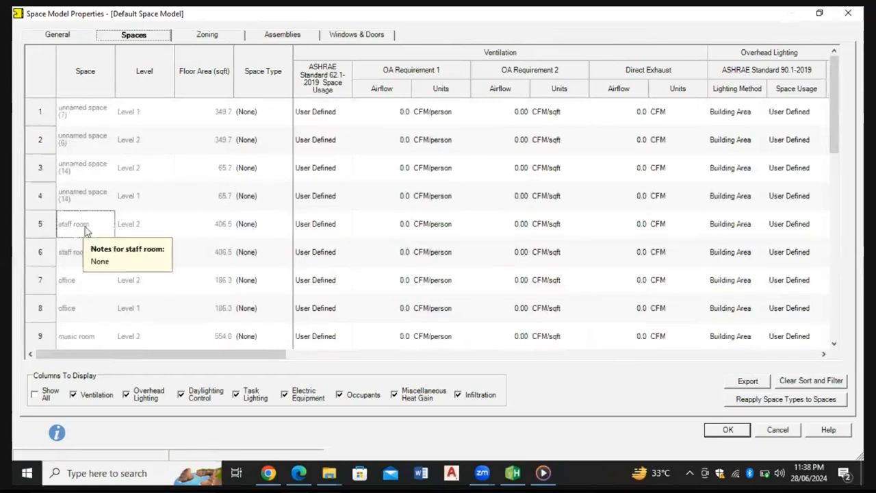
key("Down")
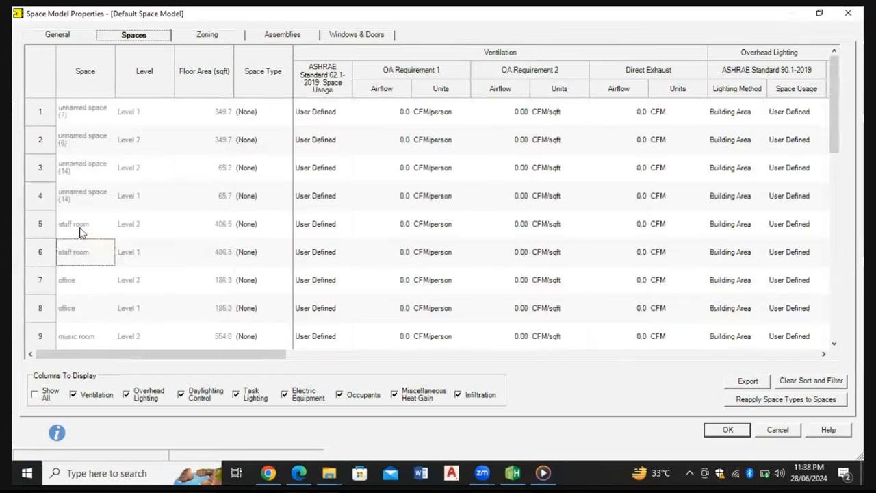
left_click(79, 233)
left_click(277, 230)
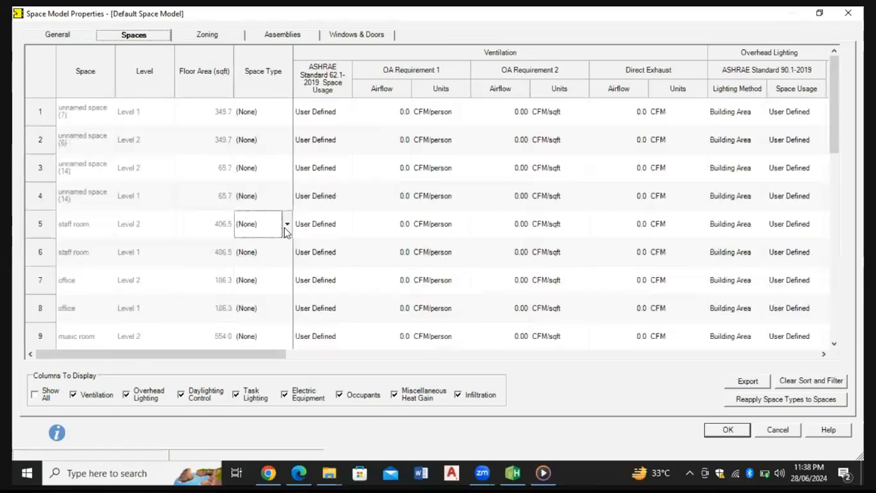
left_click(287, 226)
left_click(281, 281)
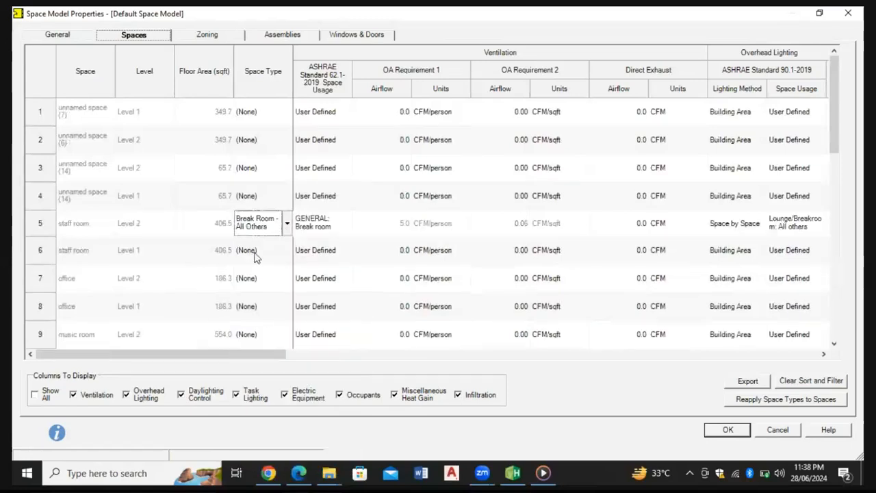
left_click(256, 257)
Assign the space type Office - Enclosed, Small to the offices on Level 2 and Level 1
scroll(255, 257, "down", 2)
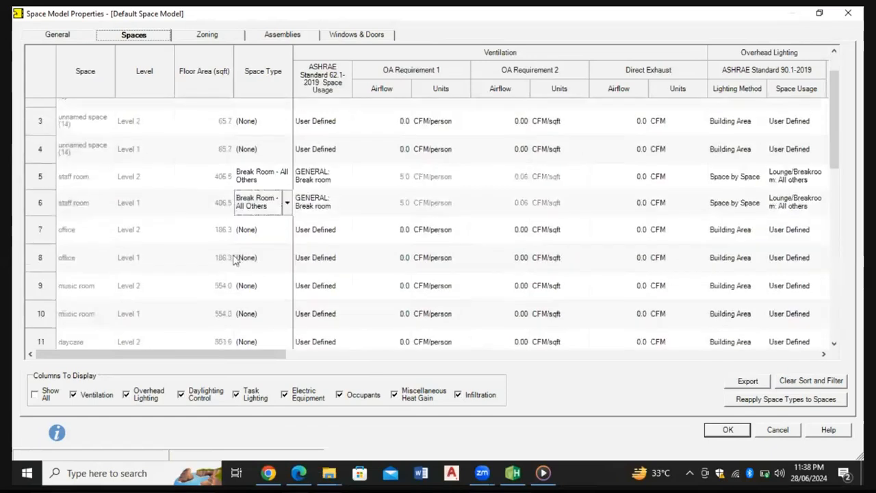
scroll(123, 220, "down", 1)
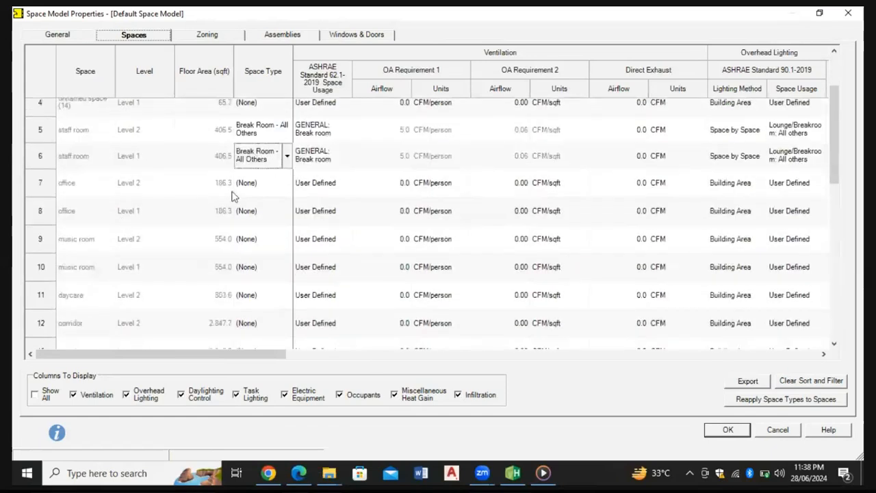
left_click(289, 191)
left_click(289, 190)
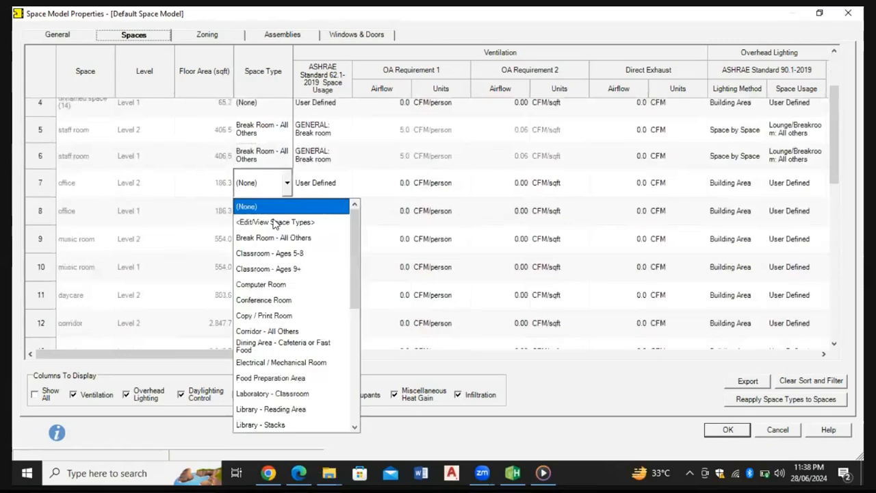
scroll(270, 299, "down", 4)
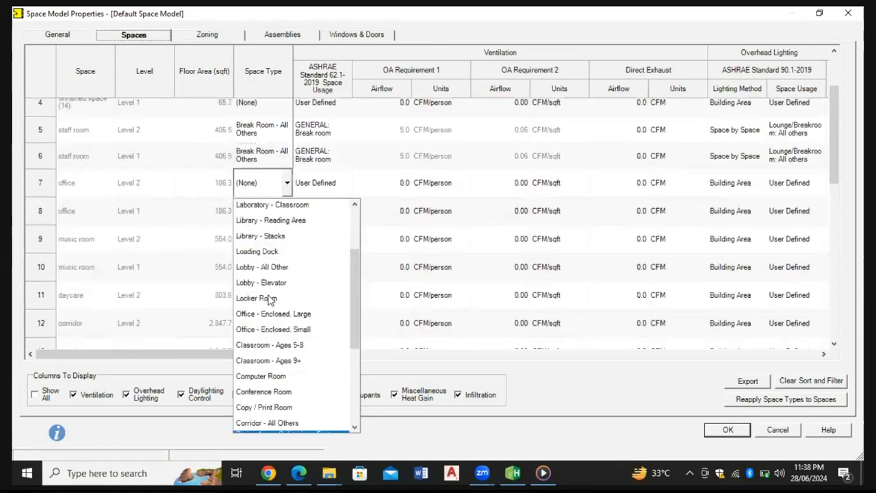
scroll(271, 291, "down", 1)
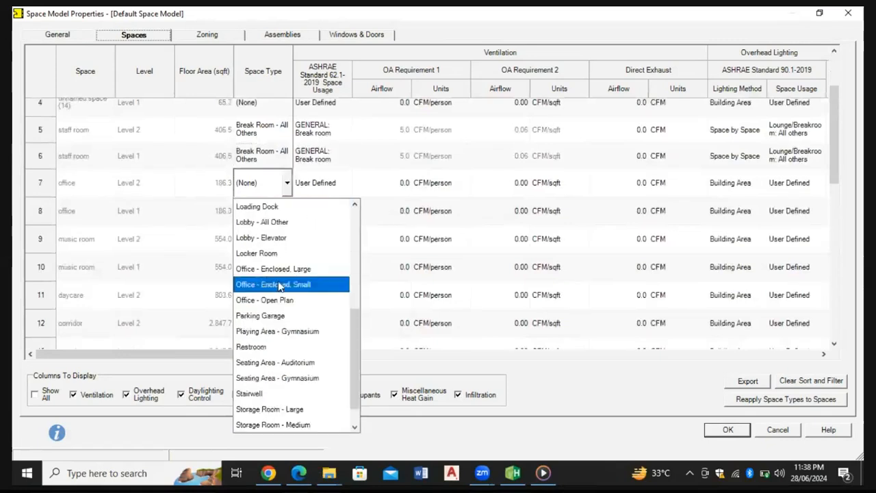
left_click(280, 284)
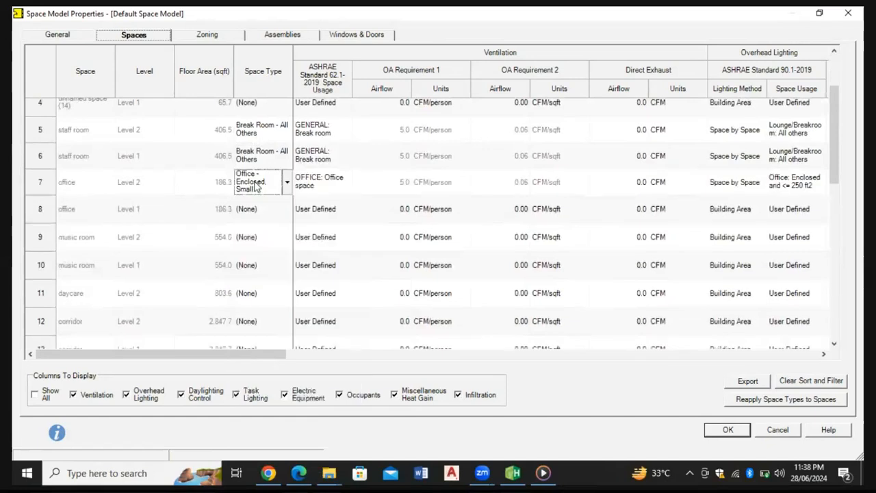
left_click(253, 217)
type("Office - Enclosed, Small")
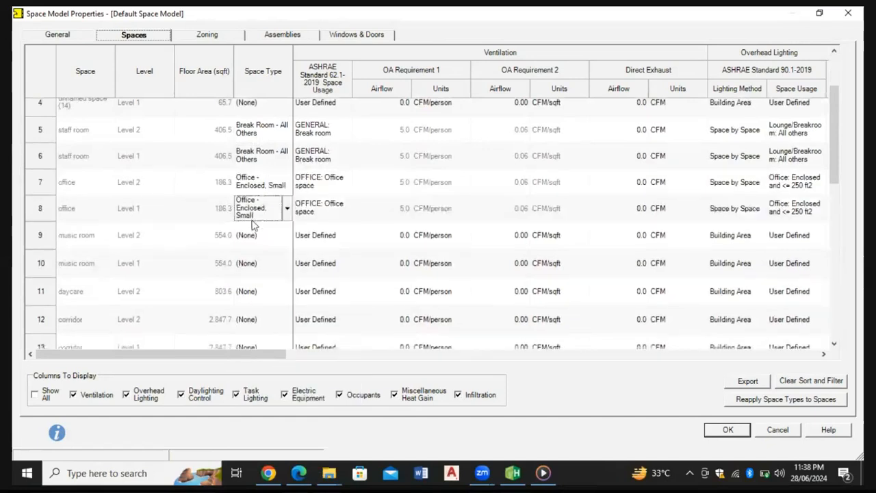
Assign the space type Classroom - Ages 9+ to the music room on Level 2
scroll(120, 253, "down", 2)
scroll(120, 253, "down", 3)
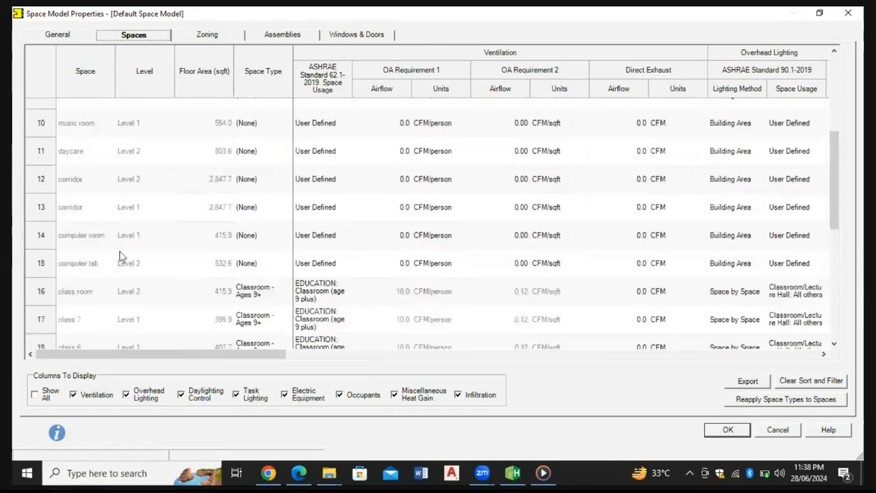
scroll(119, 256, "up", 4)
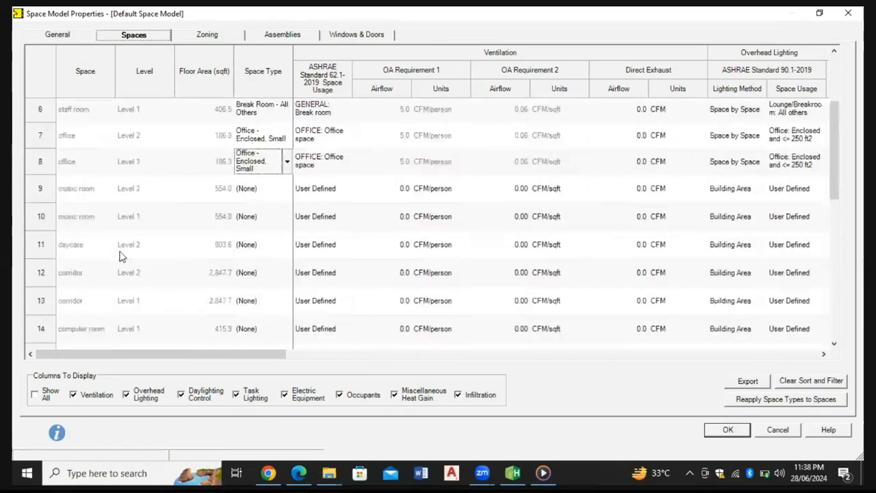
left_click(68, 195)
left_click(265, 197)
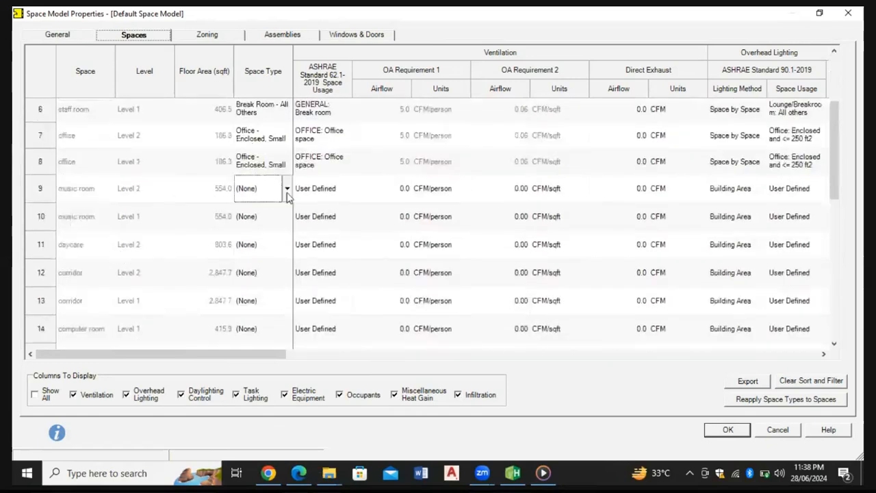
left_click(287, 190)
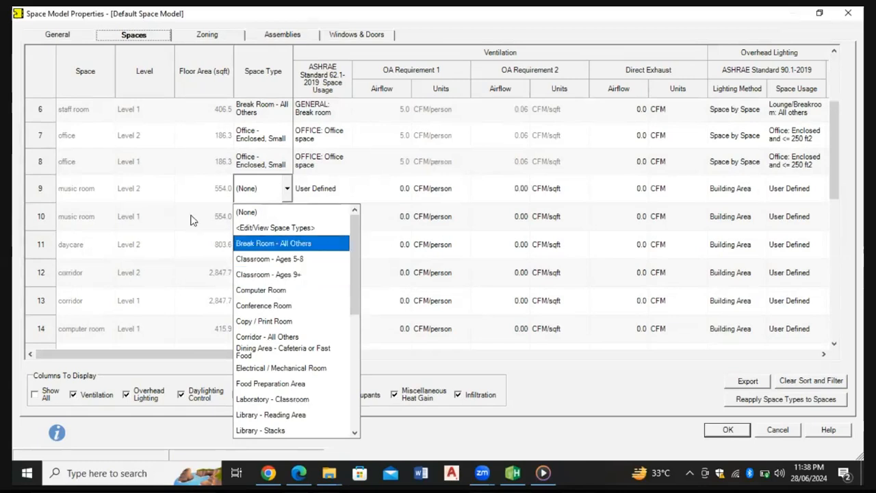
left_click(276, 274)
Set the Level 2 music room's ASHRAE 62.1-2019 space usage to EDUCATION: Music/theater/dance
left_click(320, 188)
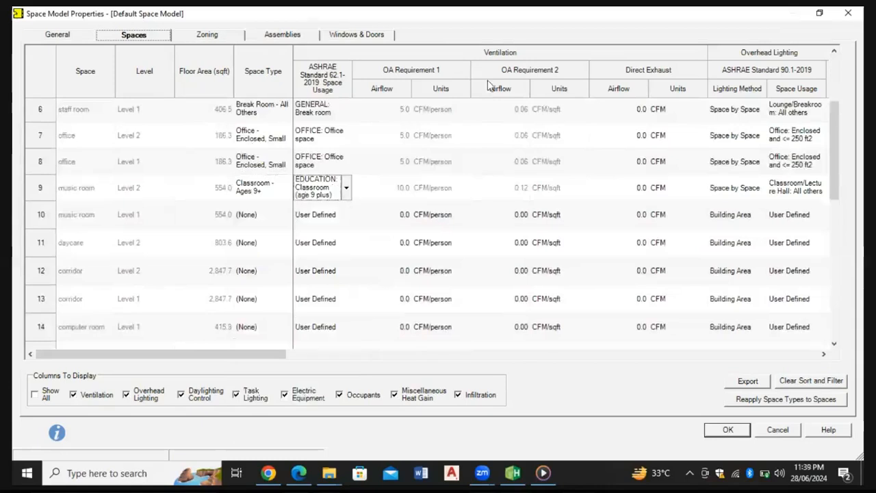
left_click(346, 189)
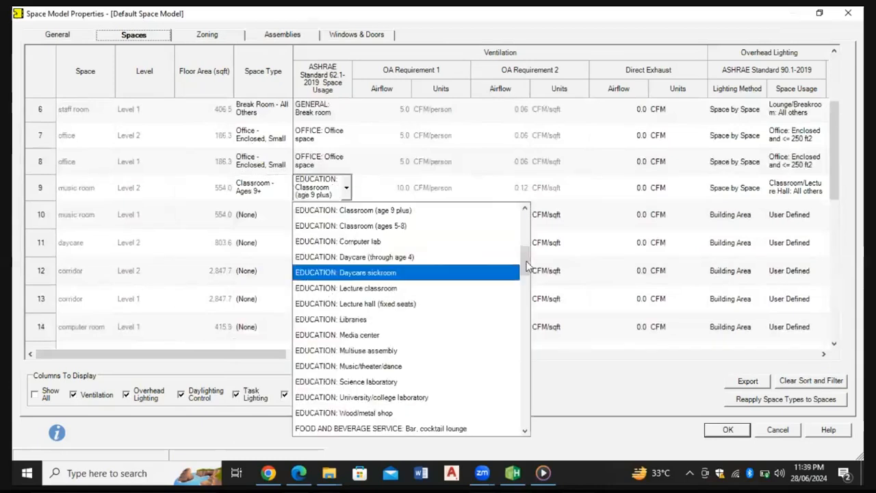
mouse_move(527, 266)
left_mouse_down()
mouse_move(527, 305)
mouse_move(525, 253)
mouse_move(526, 274)
mouse_move(526, 264)
left_mouse_up()
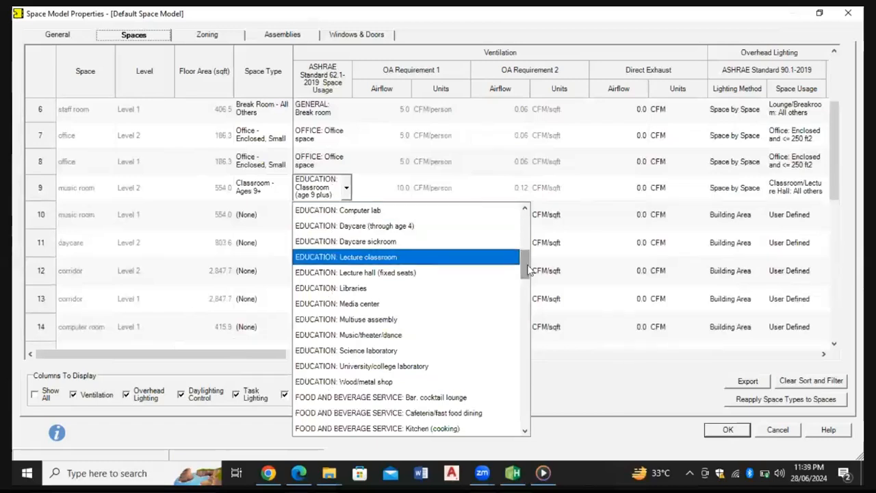
left_click_drag(528, 269, 526, 274)
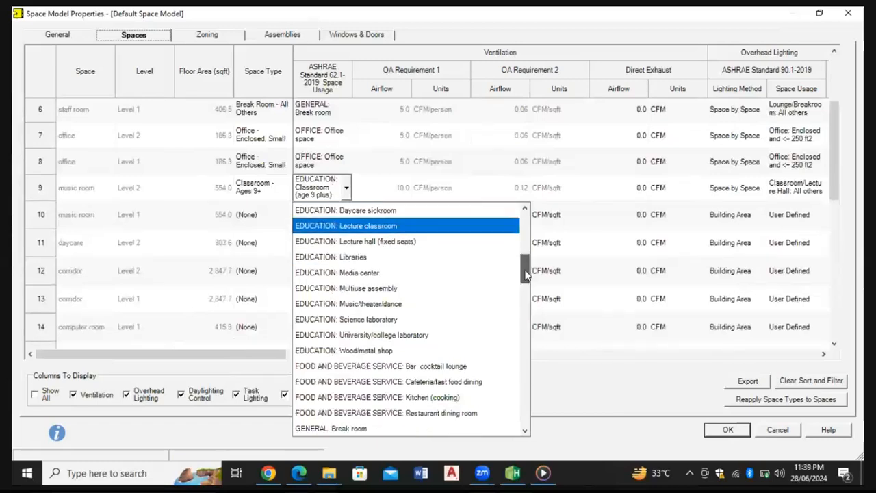
left_click(348, 305)
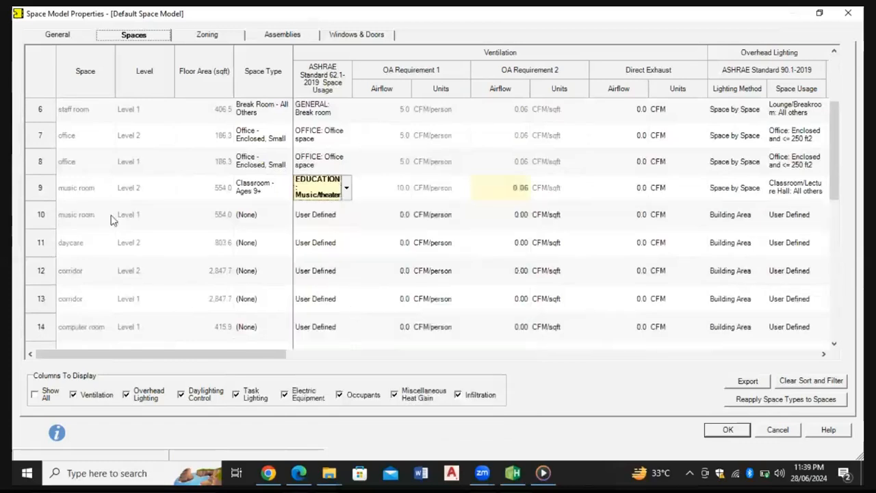
Copy the space type Classroom - Ages 9+ and the usage EDUCATION: Music/theater/dance to the Level 1 music room
left_click(260, 193)
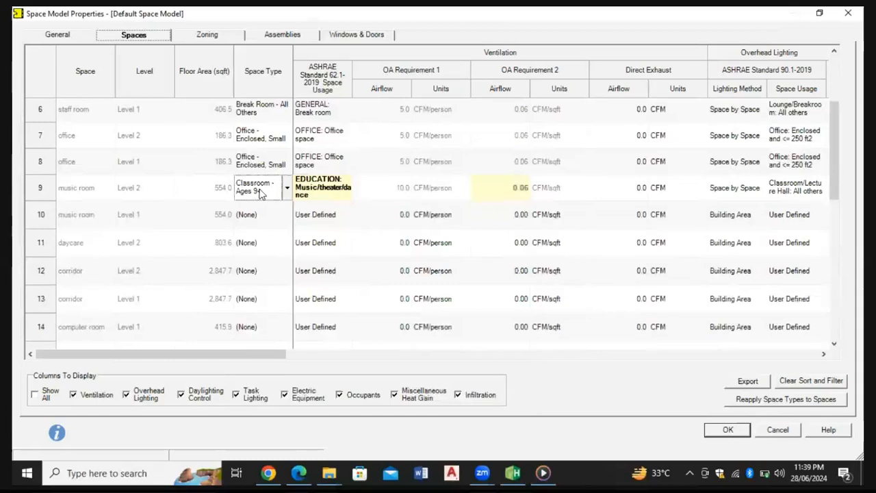
left_click(257, 216)
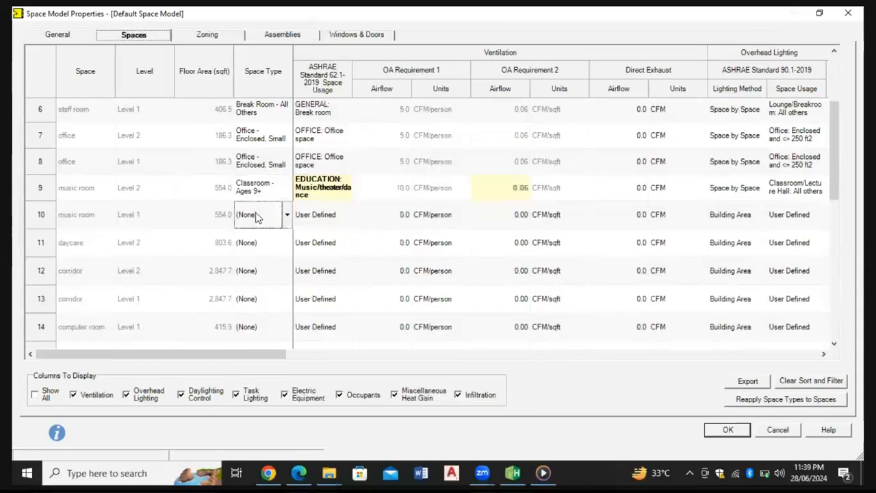
type("Classroom - Ages 9+")
left_click(309, 203)
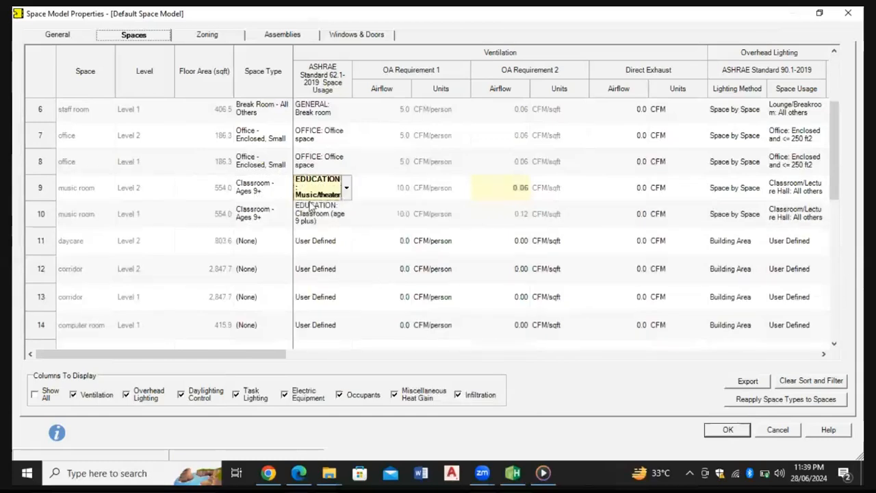
left_click(315, 216)
type("EDUCATION: Music/theater/dance")
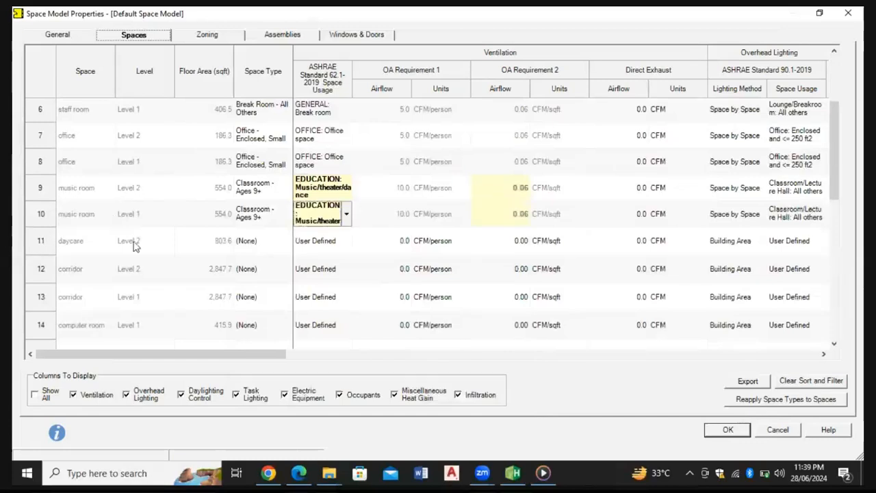
Give the Level 2 daycare the space type Classroom - Ages 9+ and the ventilation usage EDUCATION: Daycare (through age 4)
left_click(285, 250)
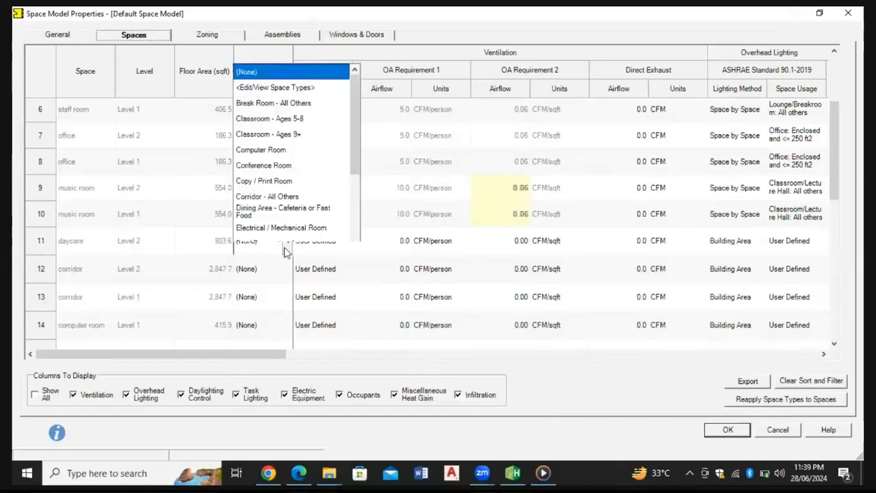
left_click(278, 77)
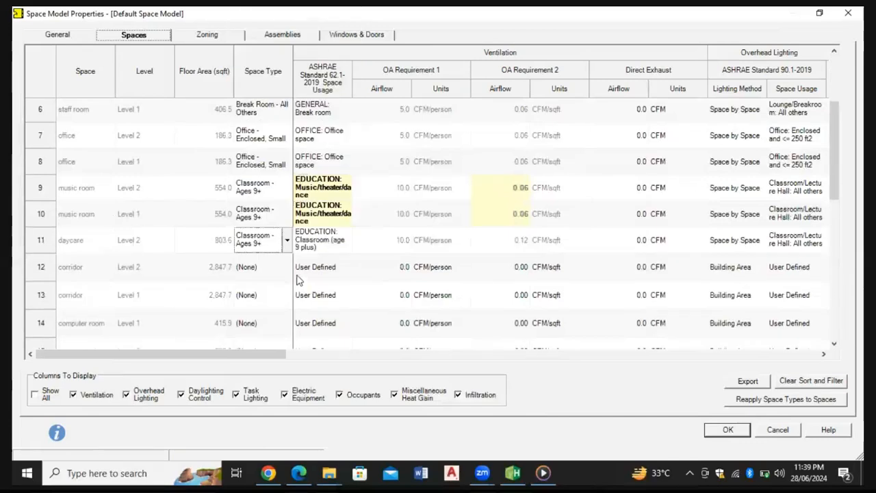
left_click(344, 246)
left_click(345, 241)
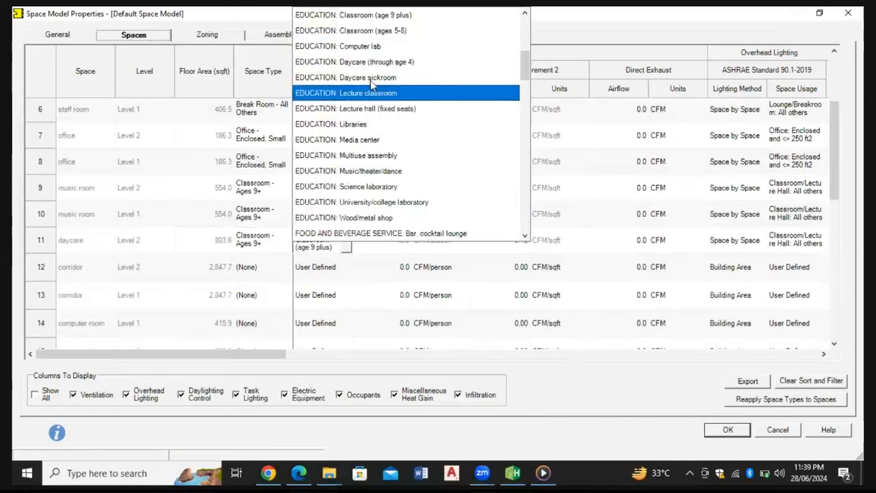
left_click(368, 62)
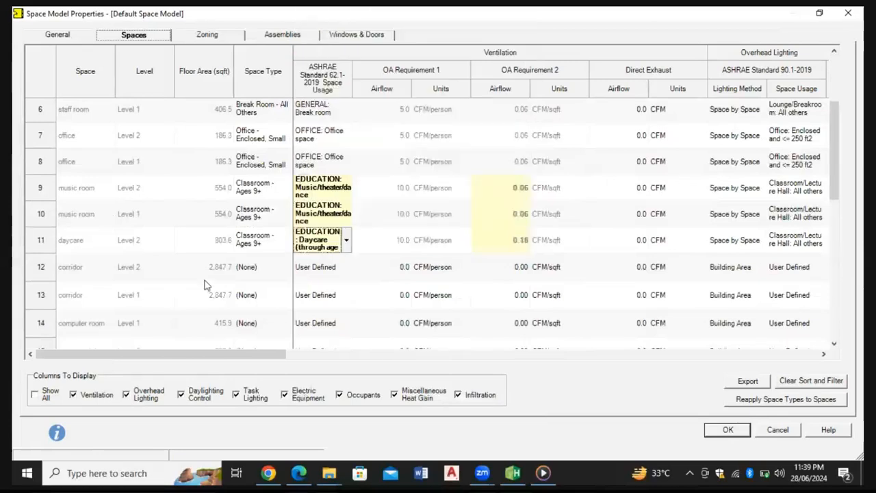
Assign the space type Lobby - All Other to the corridors on Level 2 and Level 1
left_click(286, 272)
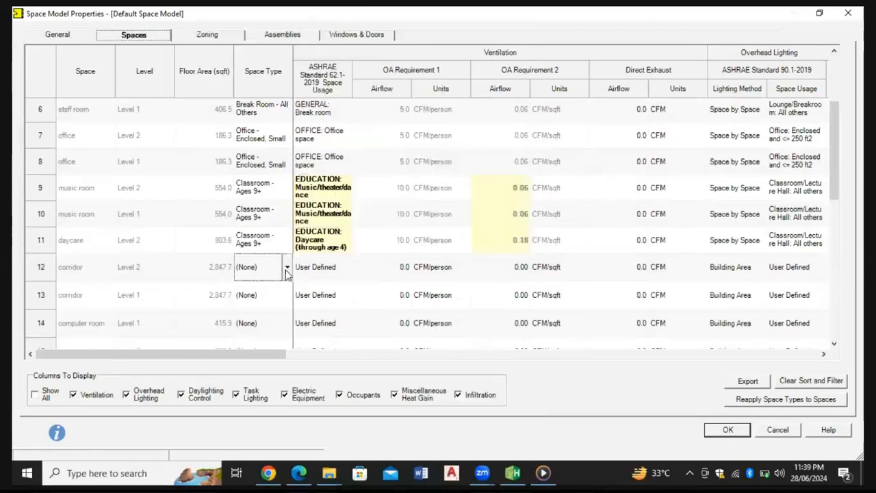
left_click(287, 271)
scroll(273, 199, "down", 1)
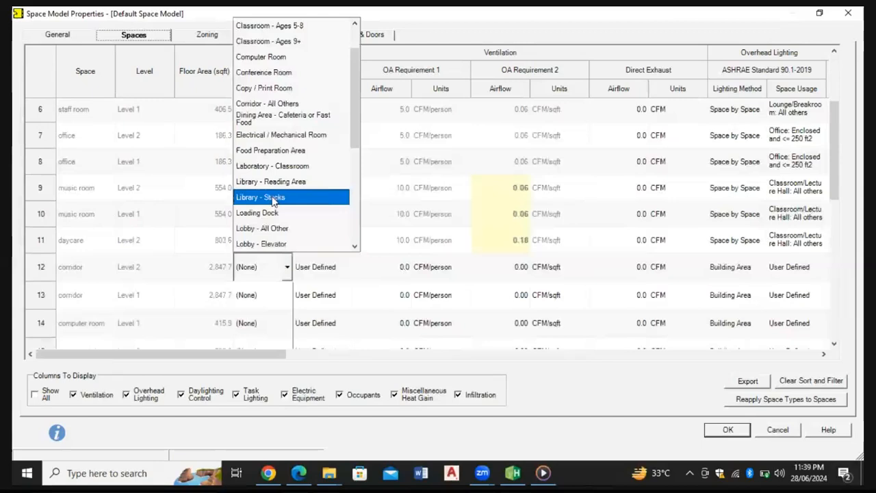
left_click(271, 228)
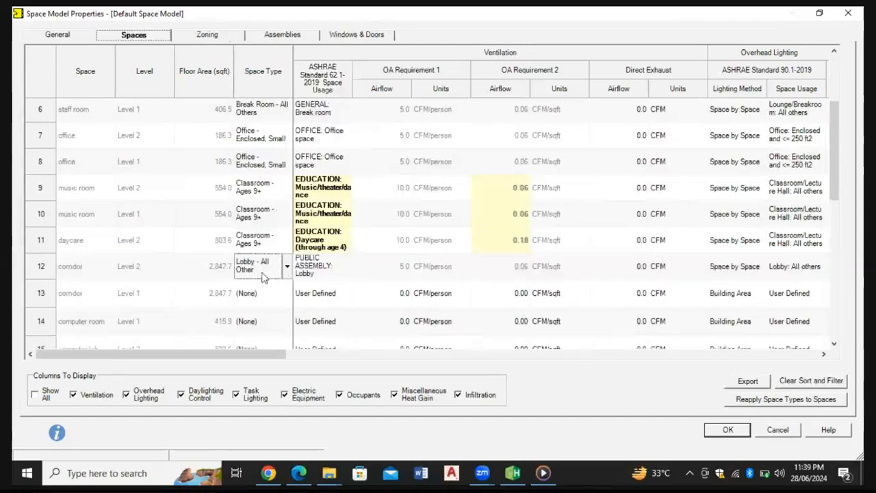
left_click(261, 290)
type("Lobby - All Other")
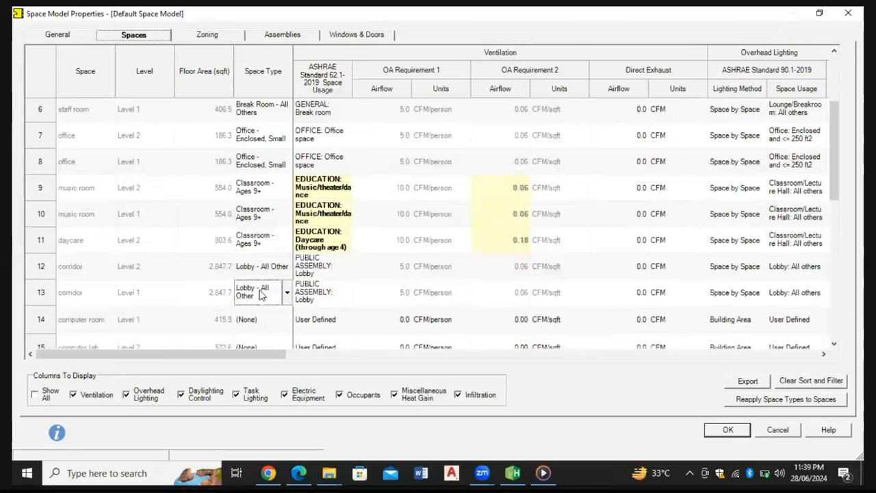
Assign the space type Computer Room to the Level 1 computer room and the Level 2 computer lab
scroll(235, 290, "down", 1)
left_click(278, 277)
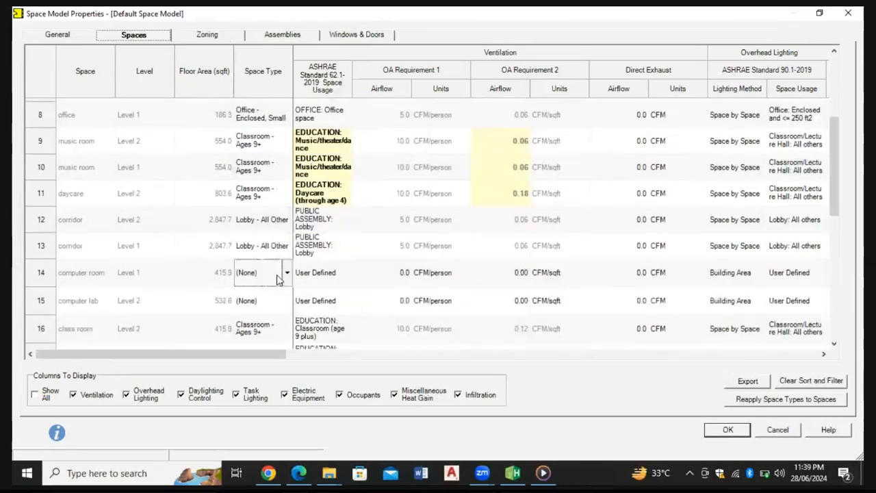
left_click(286, 273)
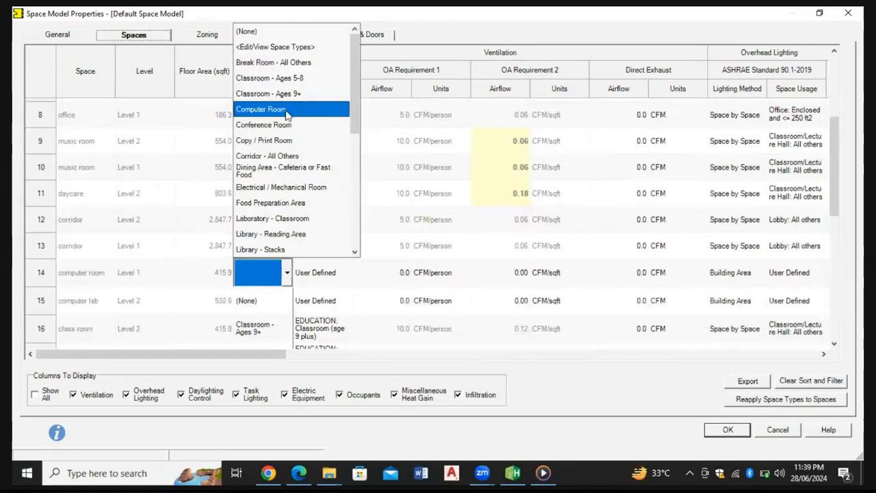
left_click(287, 111)
left_click(287, 305)
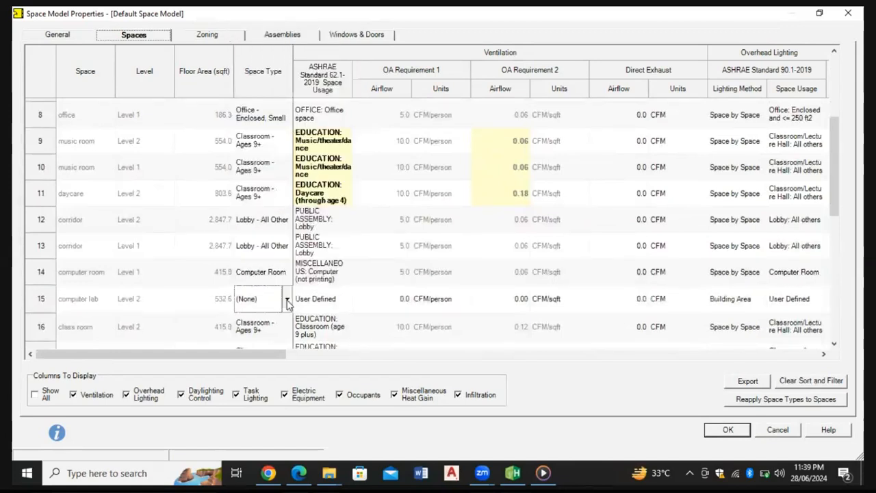
left_click(287, 301)
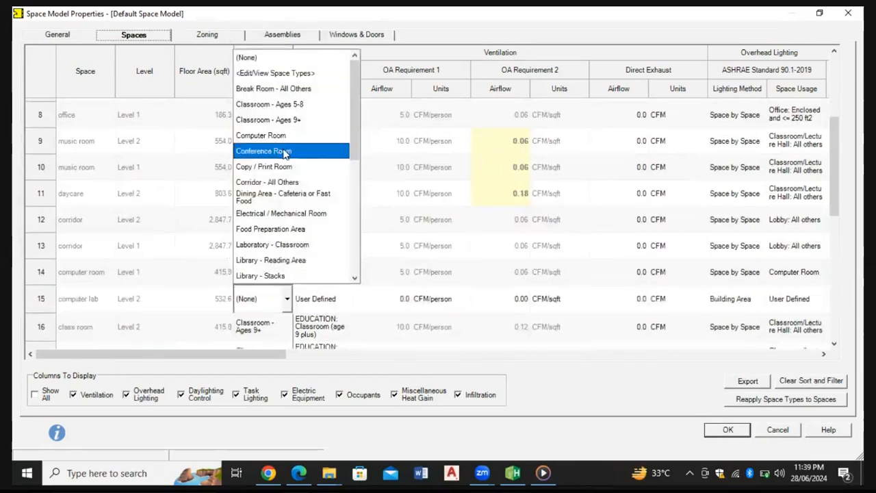
left_click(284, 137)
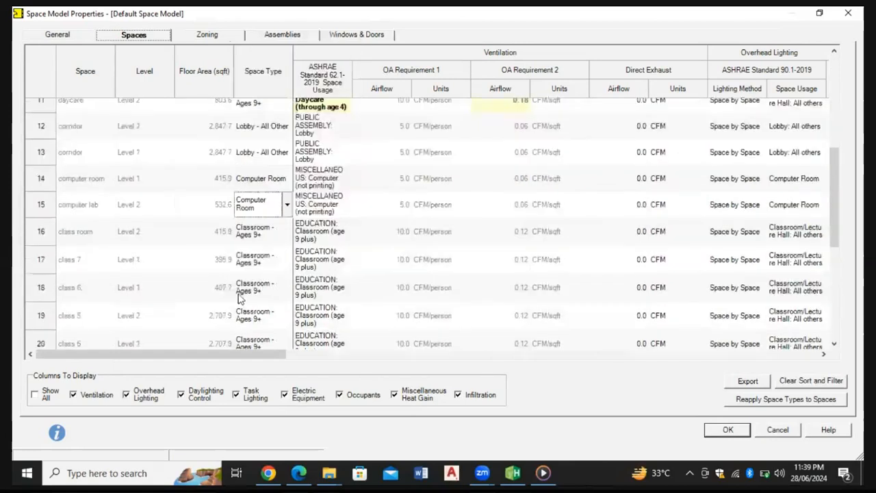
Export the spaces table as the Excel file Default Space Model into New folder on the Desktop
scroll(241, 287, "down", 2)
scroll(241, 267, "up", 1)
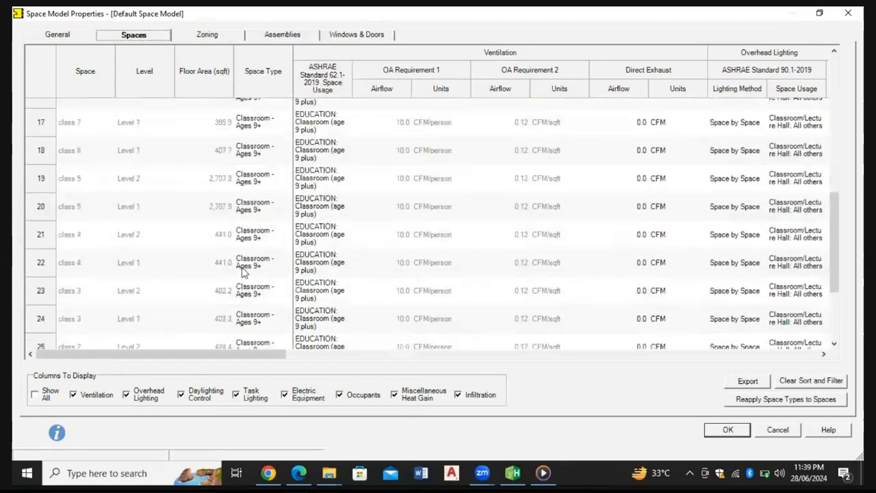
scroll(241, 270, "up", 5)
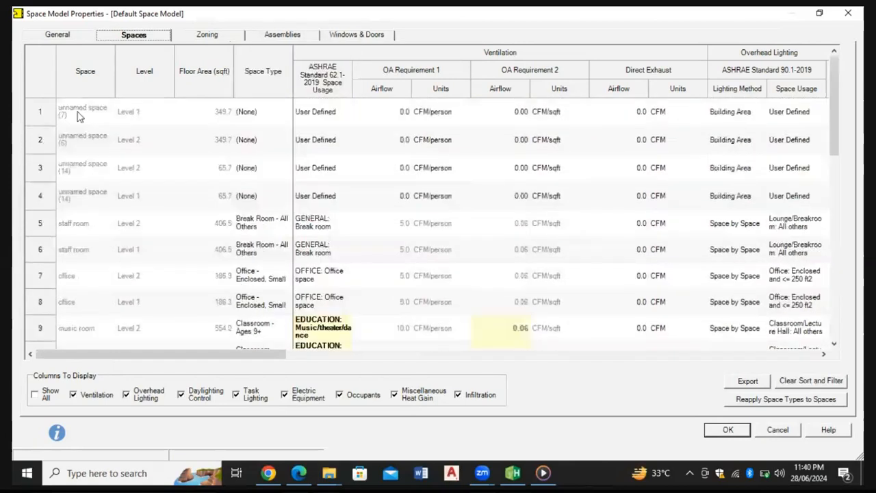
left_click(284, 235)
scroll(320, 236, "down", 3)
scroll(320, 234, "down", 4)
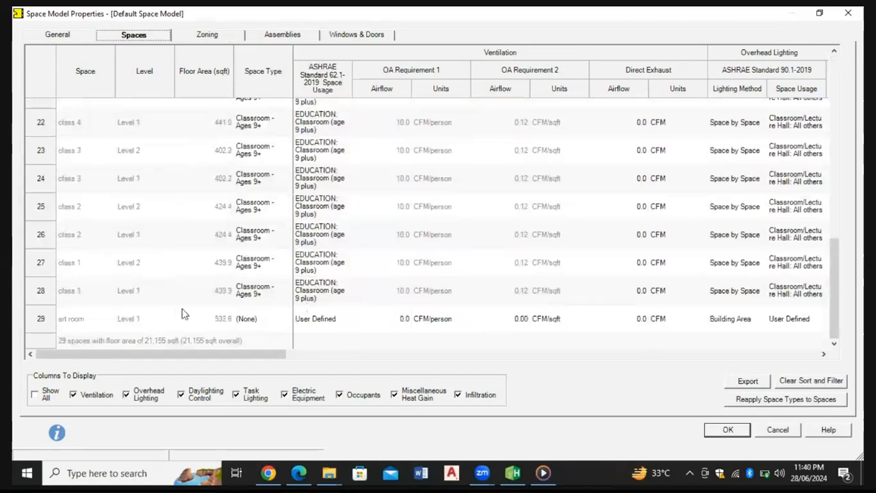
left_click(750, 383)
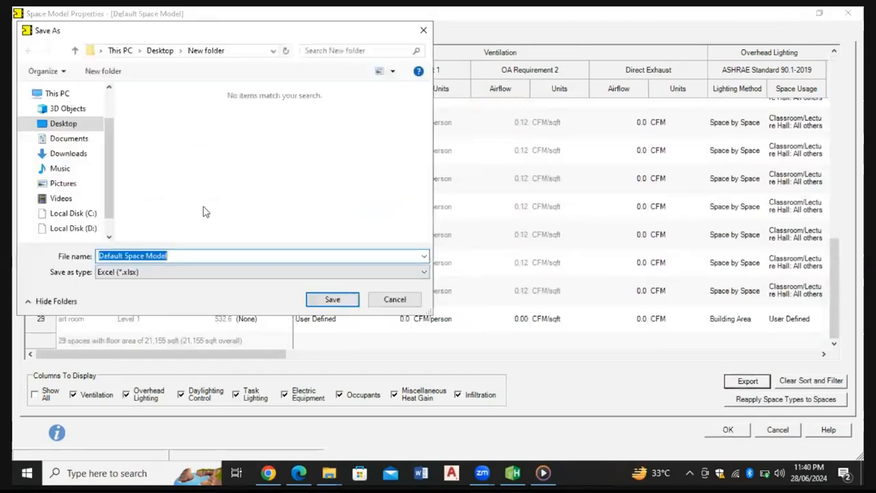
left_click(334, 304)
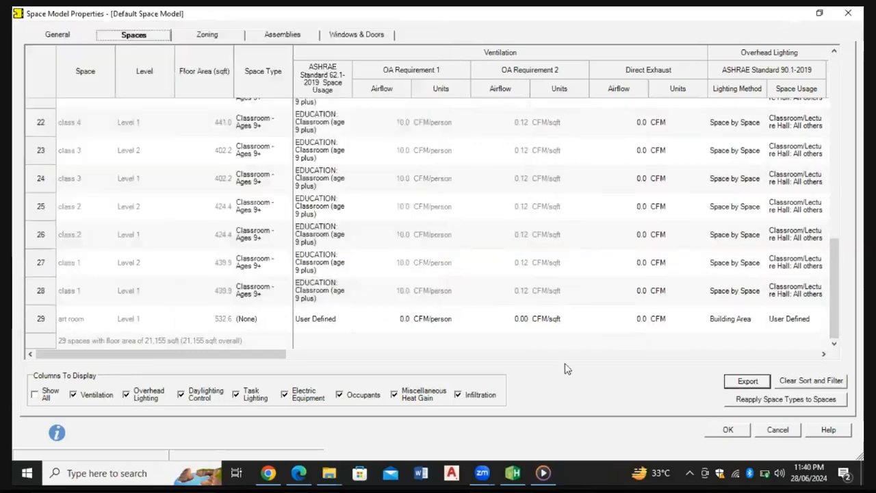
Open the exported Default Space Model workbook in Excel to view the spaces table
left_click(747, 381)
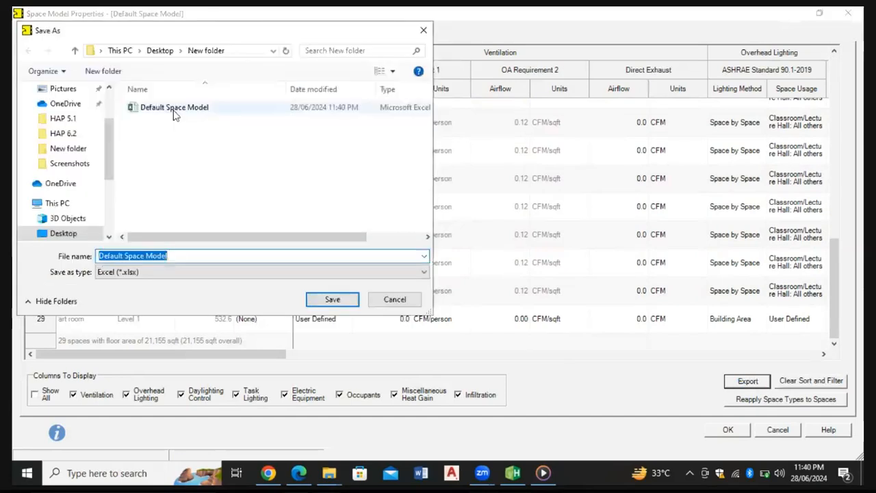
left_click(174, 116)
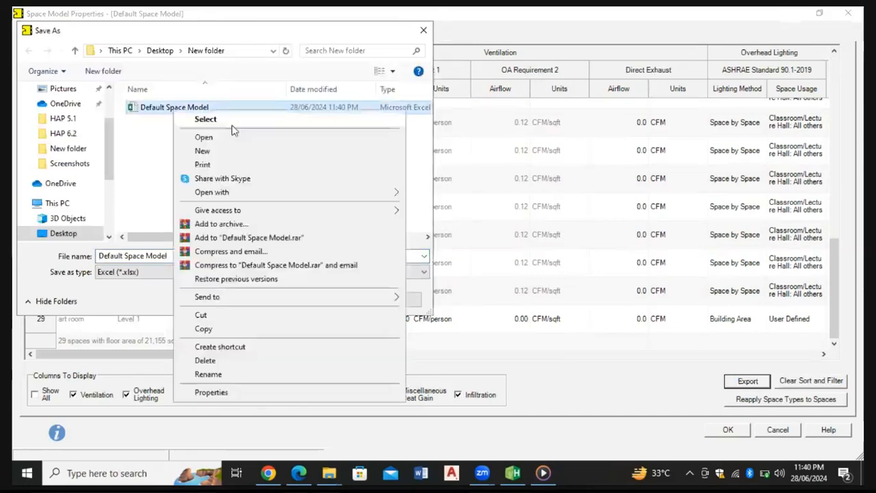
left_click(226, 140)
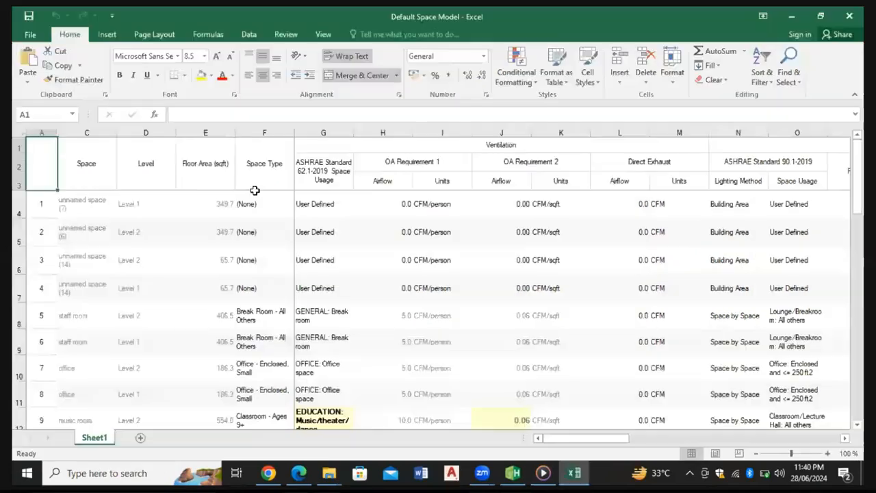
left_click(341, 210)
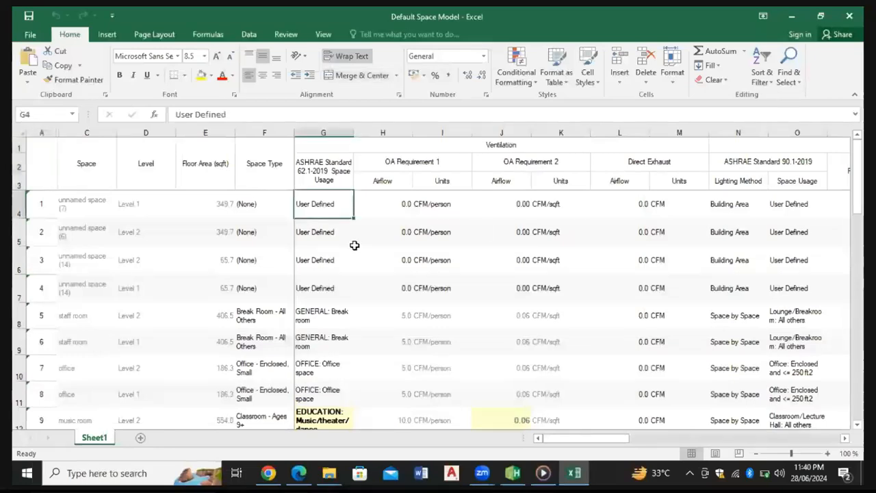
Examine the space types, ventilation usages and airflow requirements of all rooms in the exported spaces table
scroll(357, 244, "down", 4)
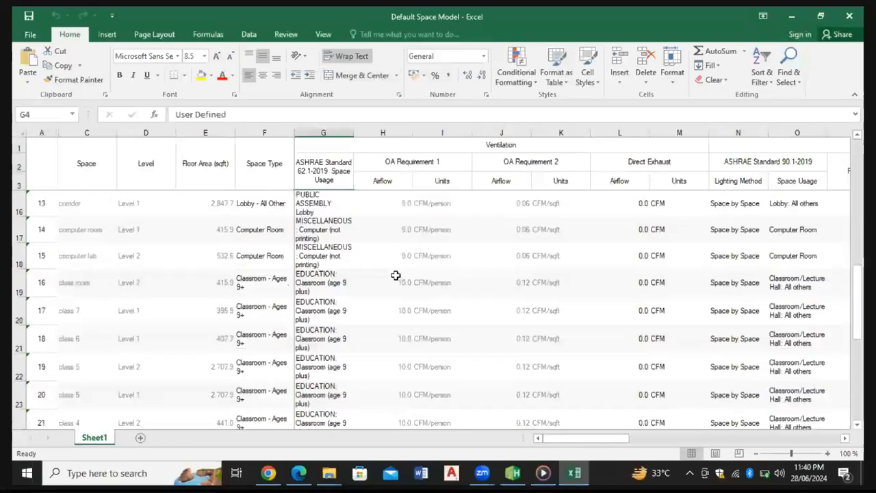
scroll(401, 280, "up", 4)
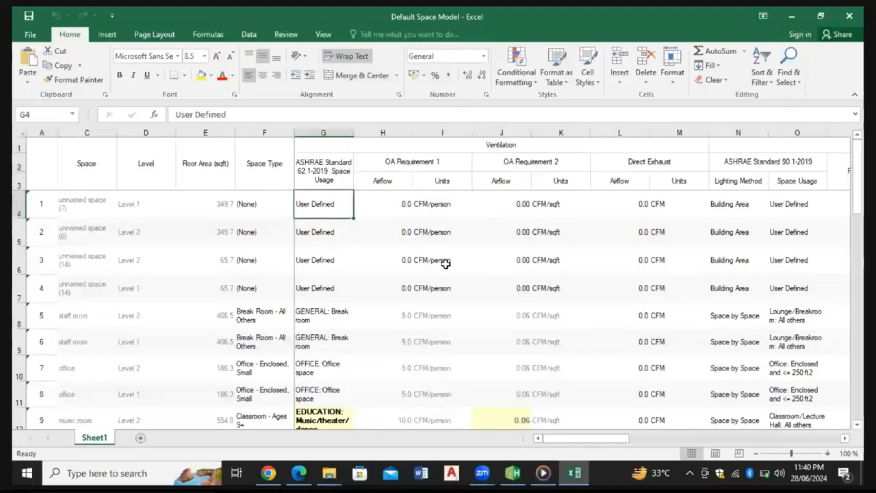
scroll(446, 263, "down", 3)
scroll(349, 281, "up", 2)
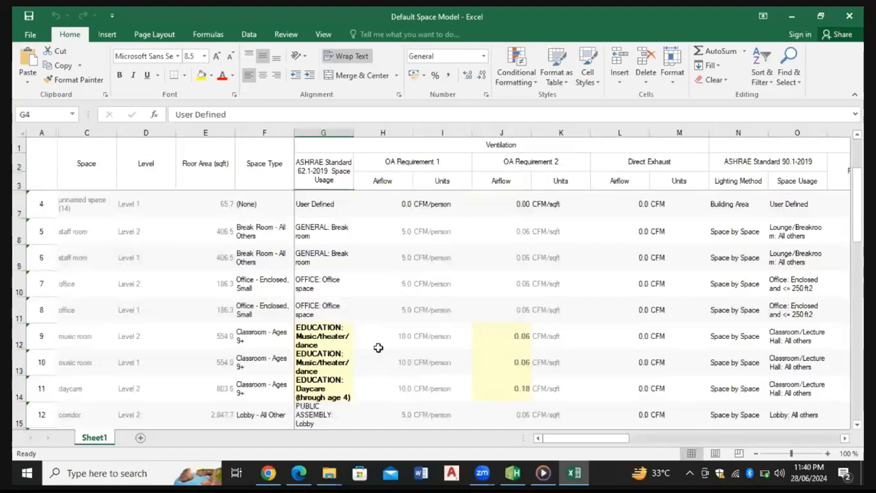
scroll(378, 348, "down", 2)
scroll(378, 348, "down", 2)
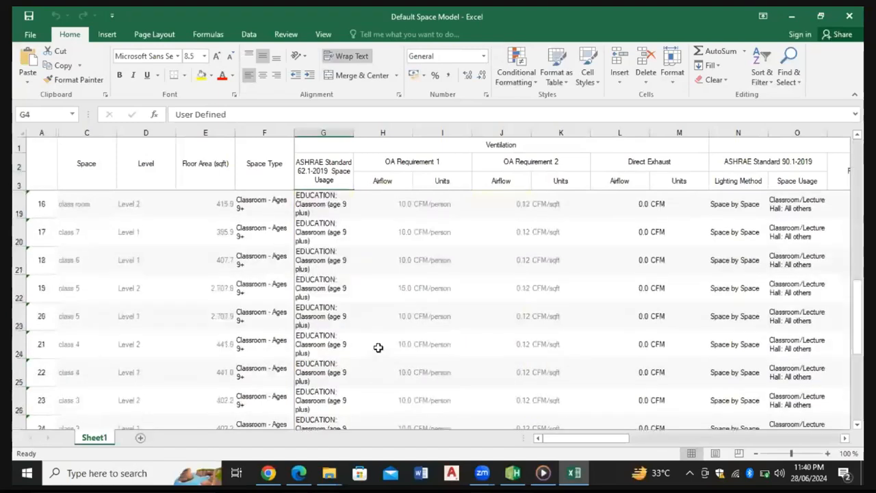
scroll(378, 348, "down", 2)
scroll(373, 349, "up", 3)
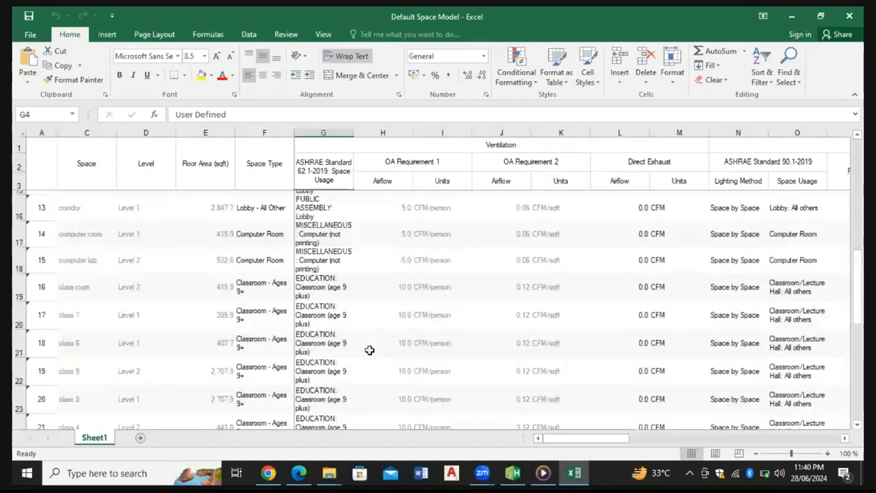
scroll(369, 350, "up", 1)
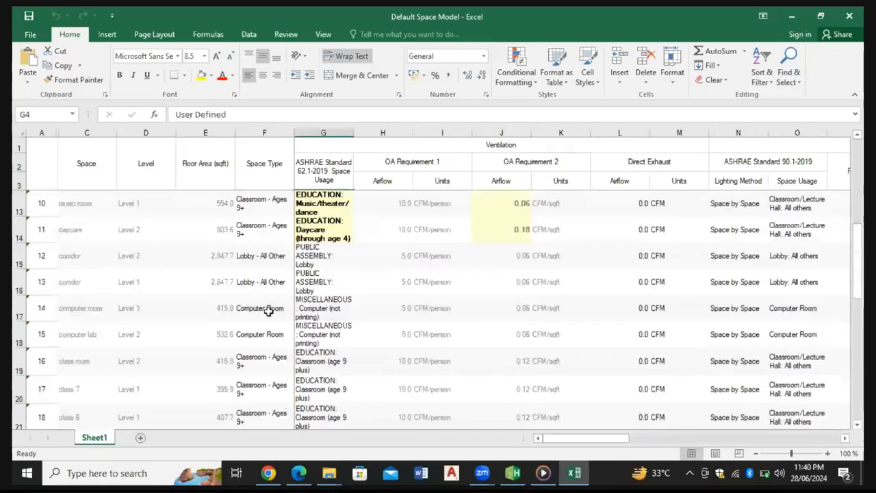
Set the Direct Exhaust airflow to 50 CFM for the Level 1 computer room and the Level 2 computer lab
left_click(637, 310)
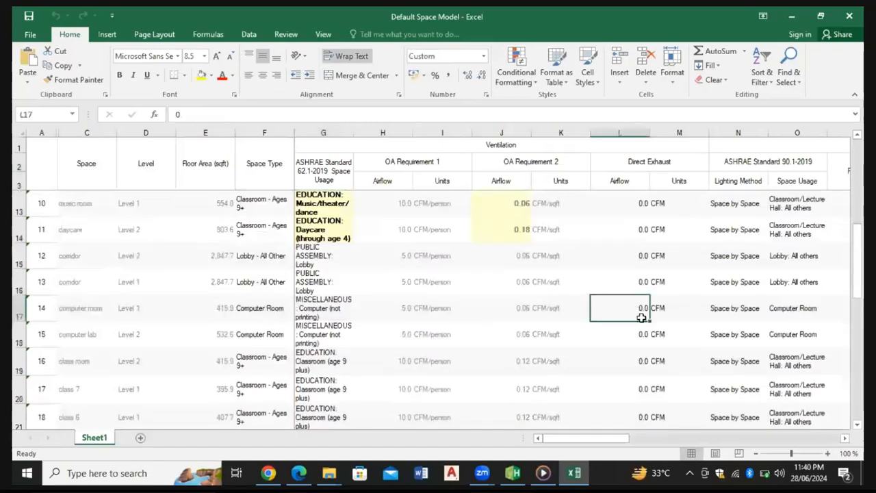
type("50")
key("Return")
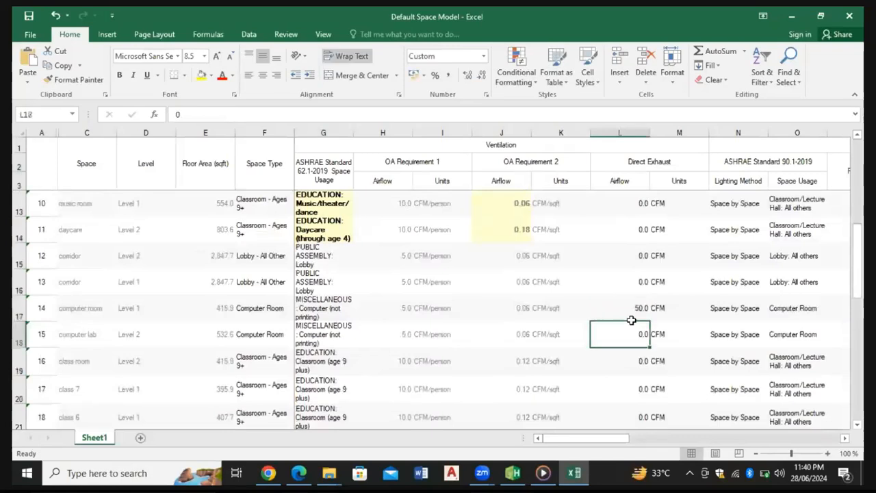
left_click(628, 312)
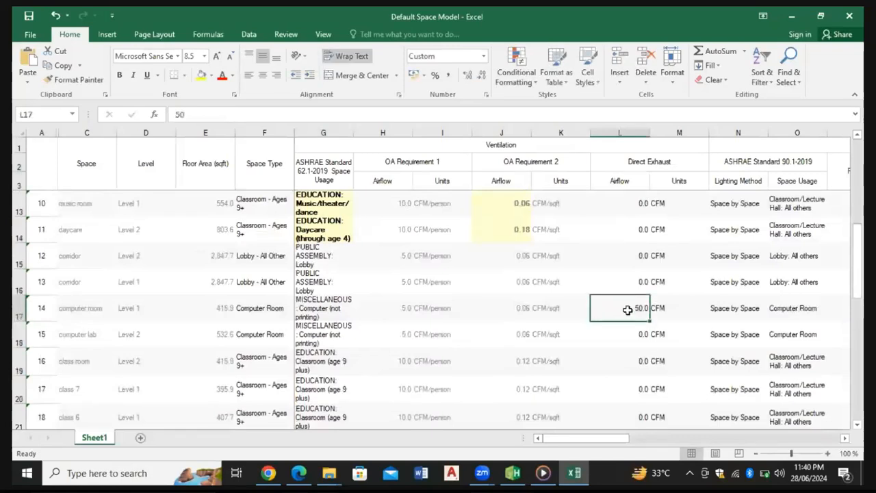
key("ctrl+c")
left_click(630, 332)
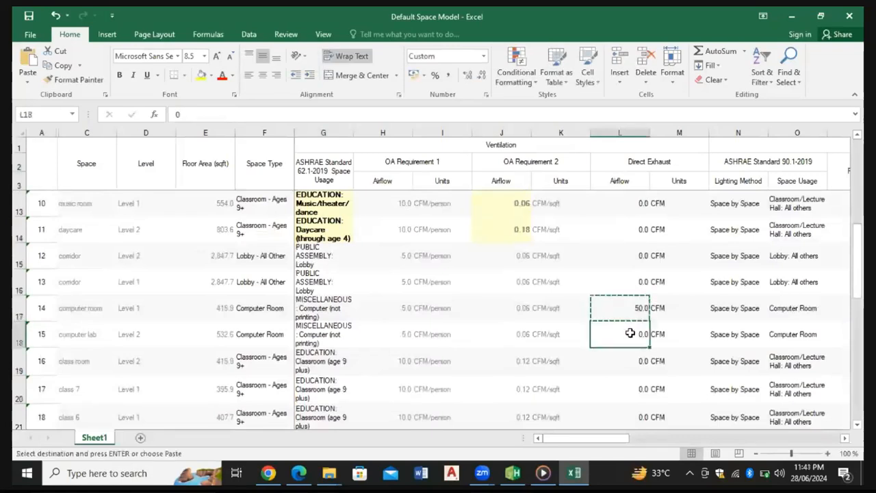
key("ctrl+v")
Copy the data of all spaces from the ASHRAE 62.1 Space Usage column of row 1 through the Infiltration Occurs column of the art room
scroll(311, 211, "up", 3)
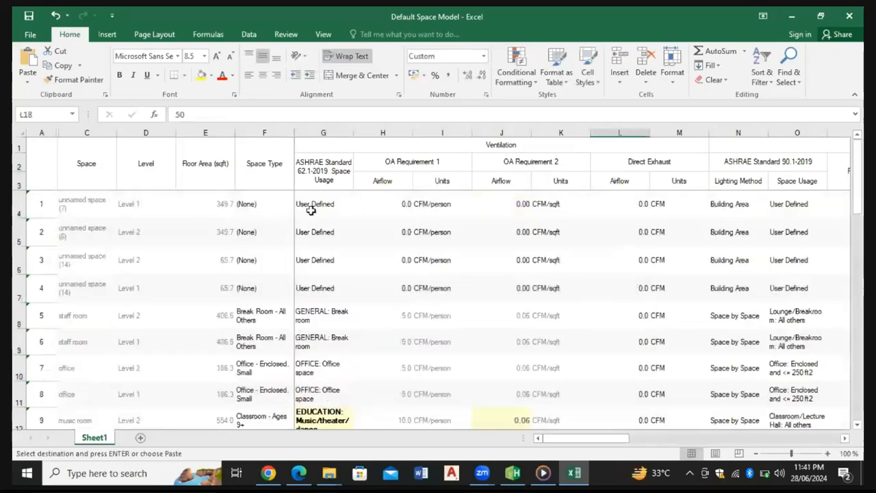
left_click(320, 206)
left_click_drag(320, 207, 849, 452)
left_click_drag(849, 411, 745, 370)
key("ctrl+v")
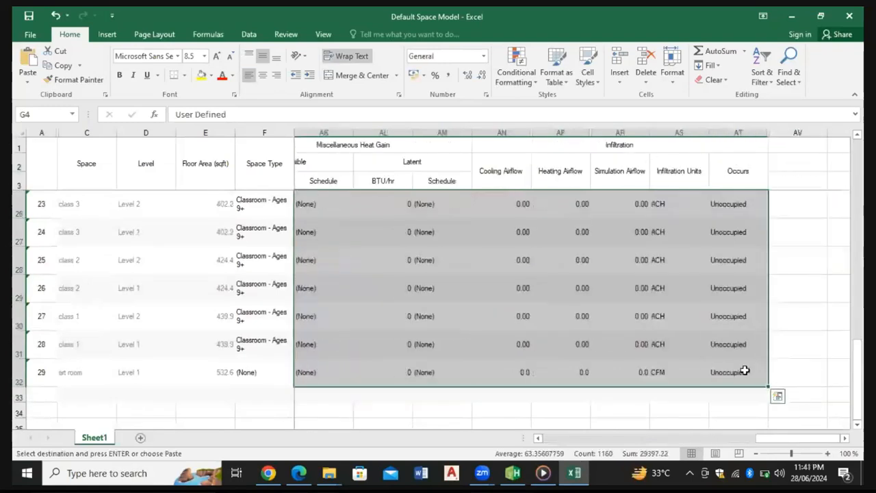
key("ctrl+c")
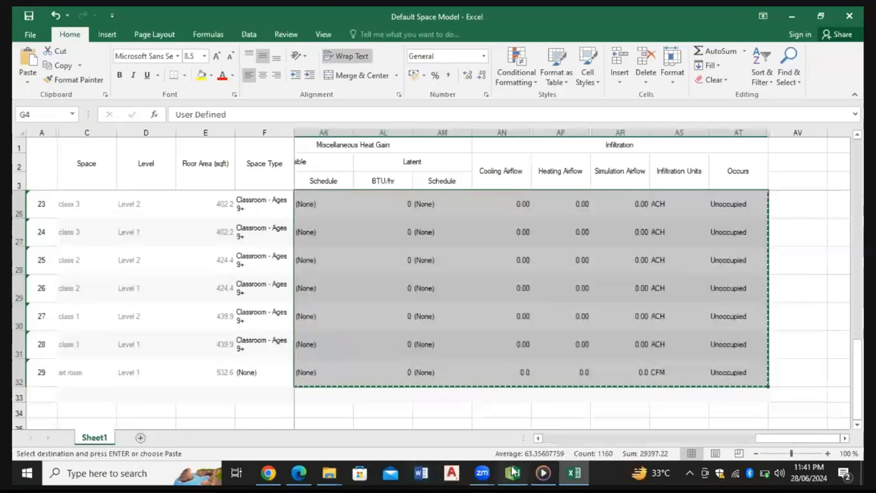
Switch to HAP, close the export dialog, and paste the copied data over the matching cells of all spaces from Space Usage through Infiltration
left_click(513, 472)
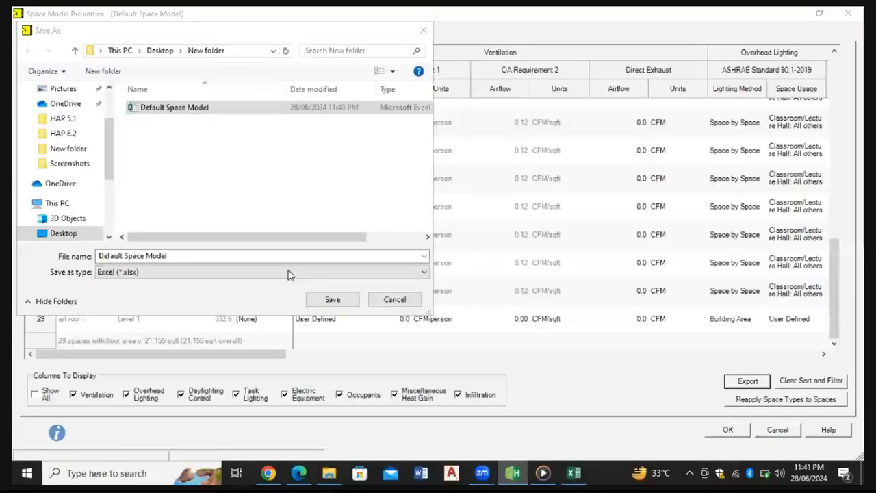
left_click(350, 303)
scroll(336, 222, "up", 6)
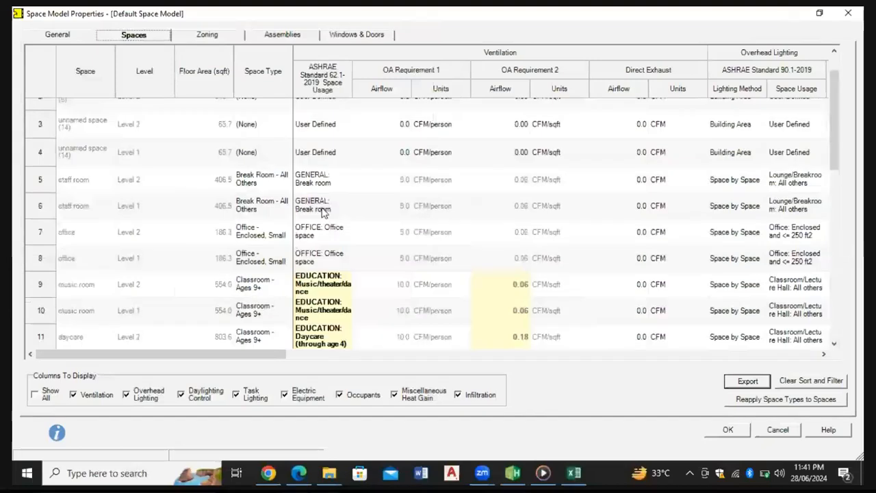
scroll(317, 167, "up", 2)
left_click_drag(307, 120, 844, 378)
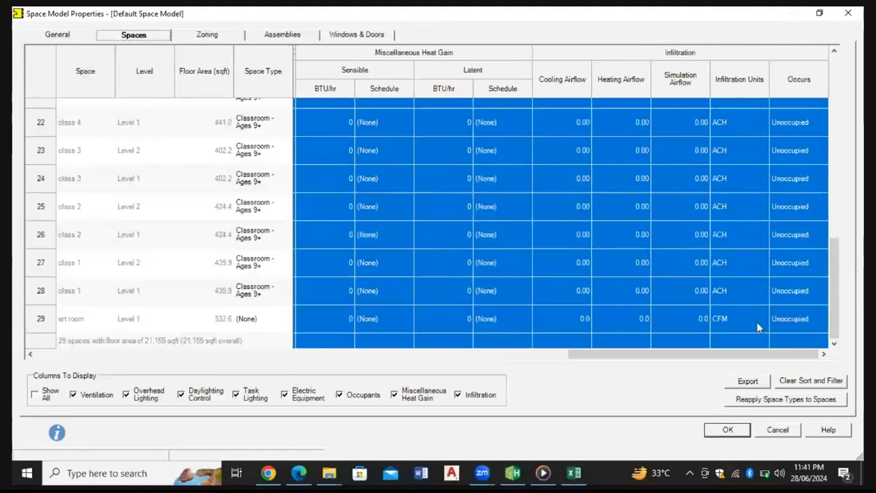
Check the Direct Exhaust airflow of the computer room and computer lab in the spaces table, and accept the space model changes
left_click_drag(575, 358, 395, 368)
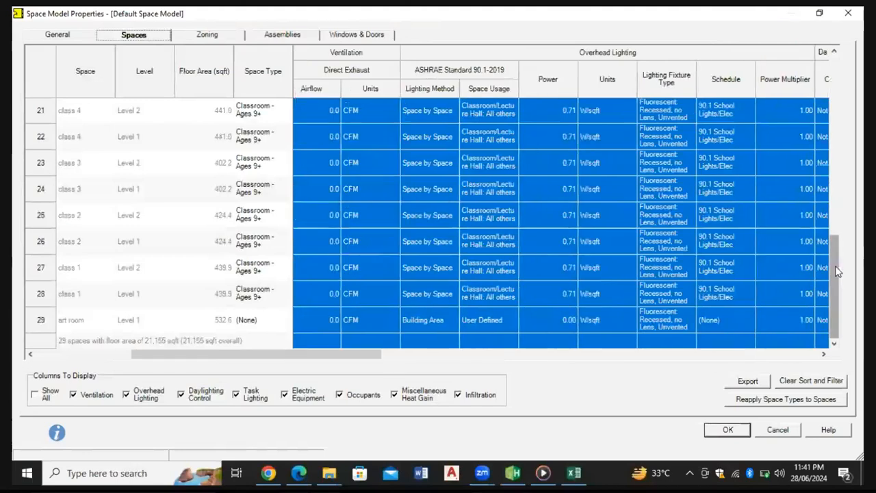
left_click_drag(839, 271, 835, 96)
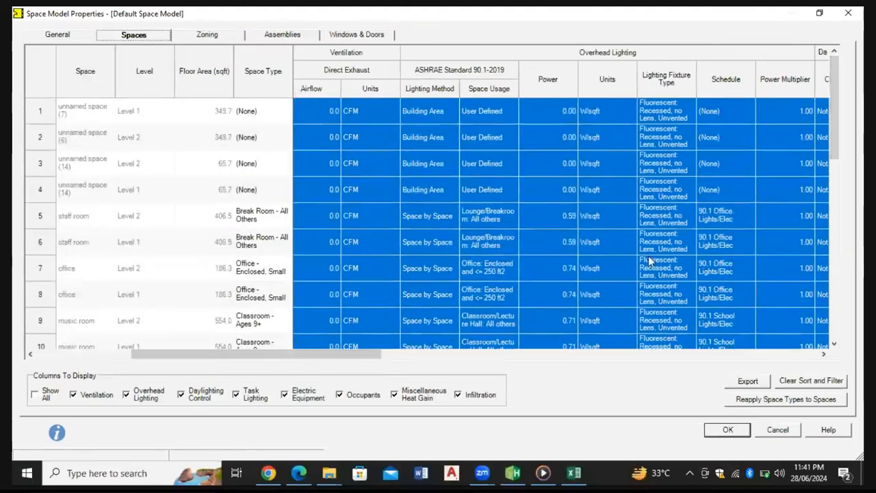
left_click_drag(834, 157, 835, 234)
left_click(557, 264)
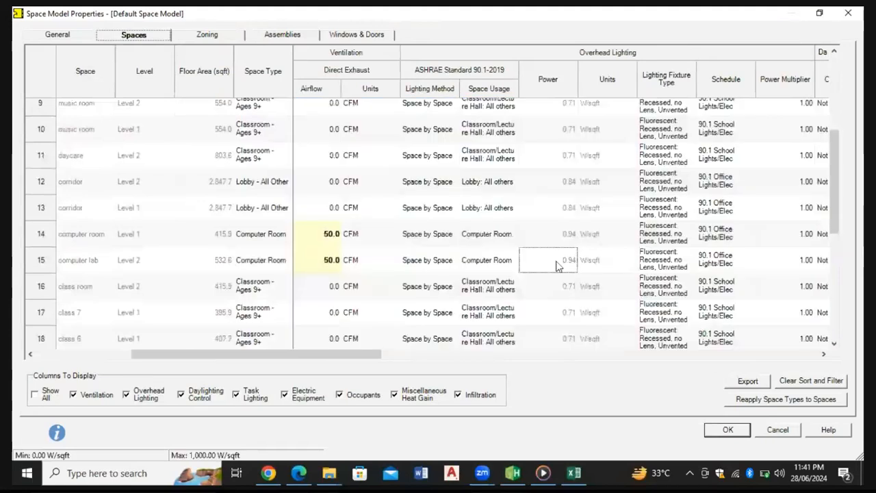
left_click_drag(335, 354, 217, 369)
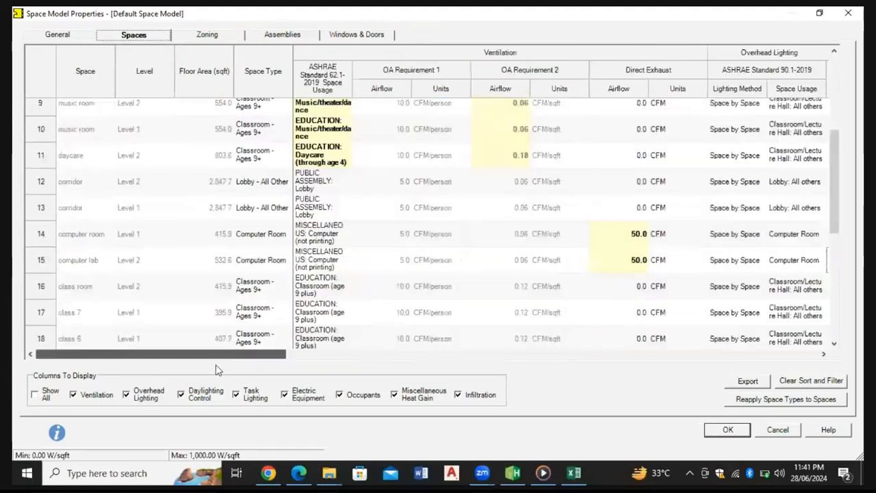
left_click(621, 241)
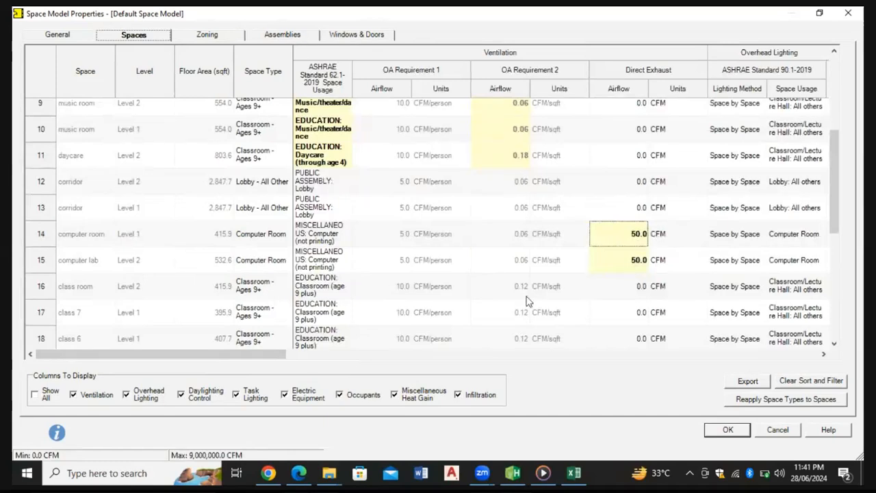
left_click(725, 436)
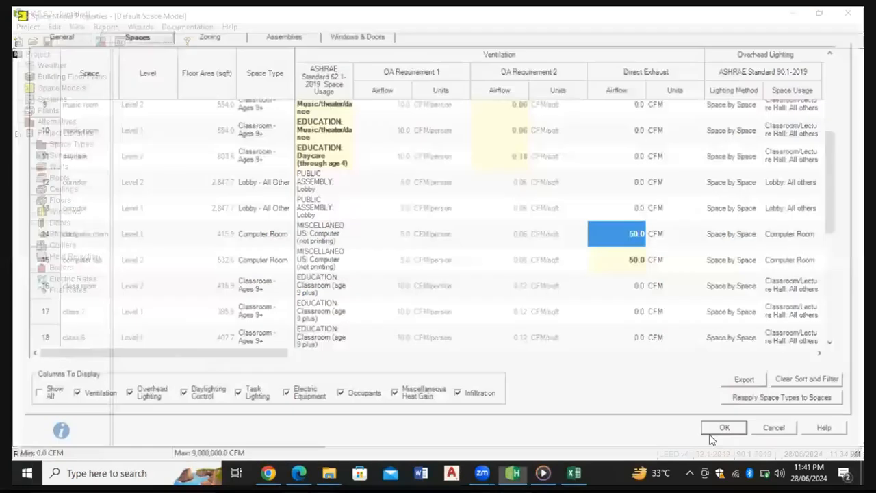
Reopen the Default Space Model's zoning and create Zone 1 containing the Level 1 class 5 and staff room
double_click(136, 82)
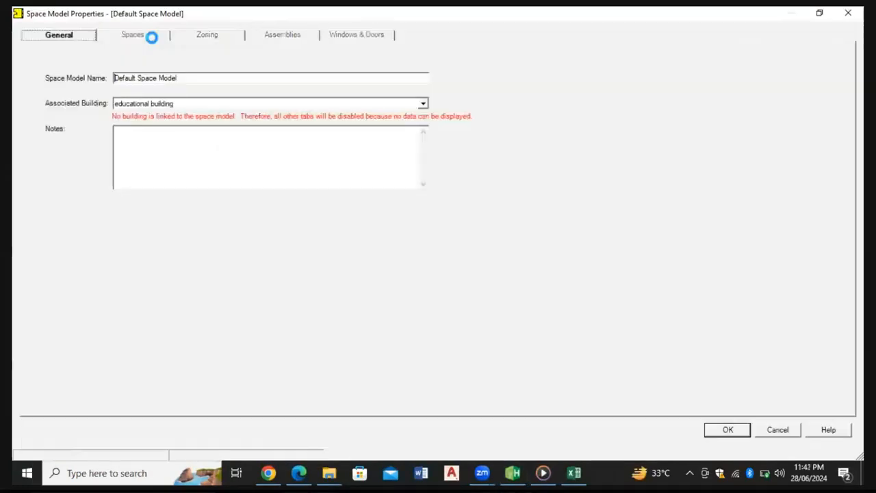
left_click(145, 39)
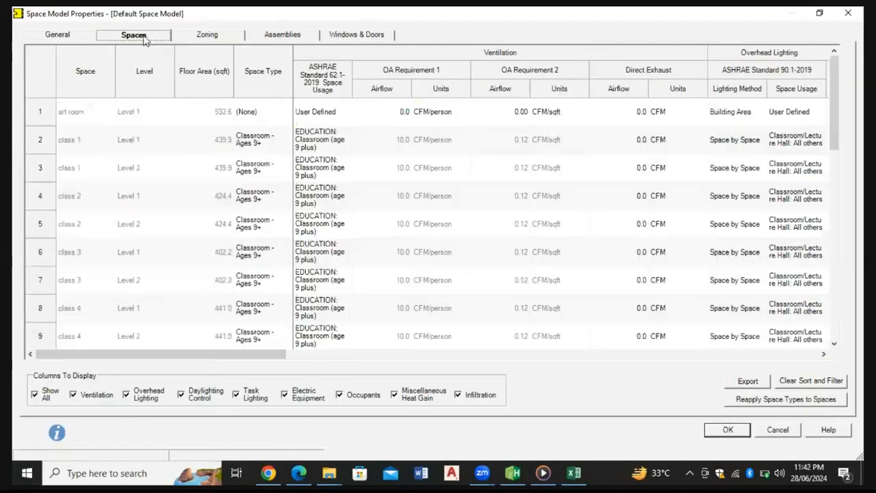
left_click(202, 37)
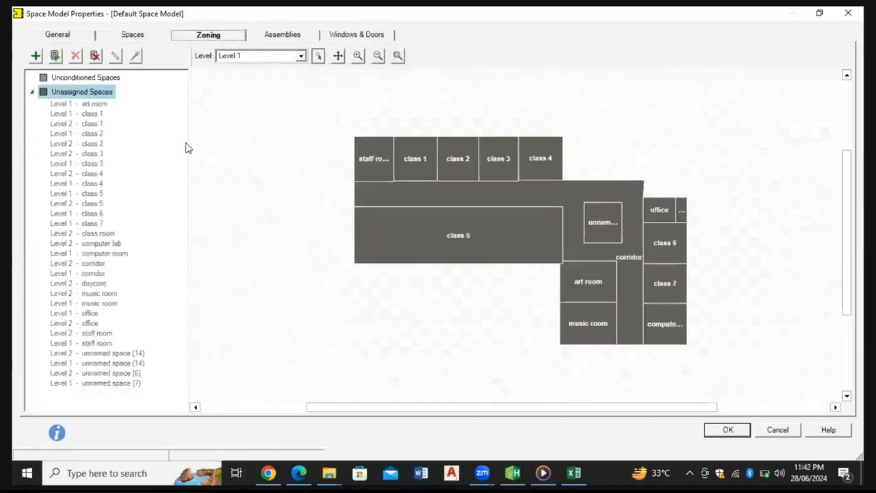
left_click(37, 57)
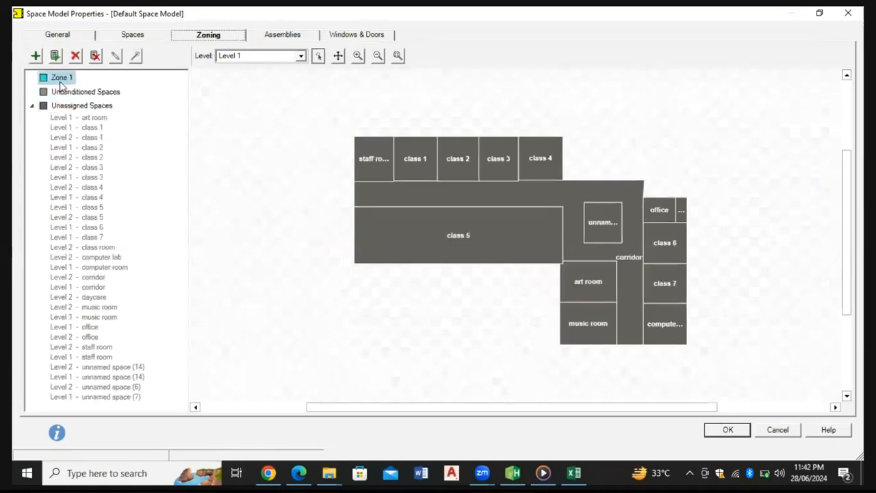
left_click(398, 226)
left_click(374, 168)
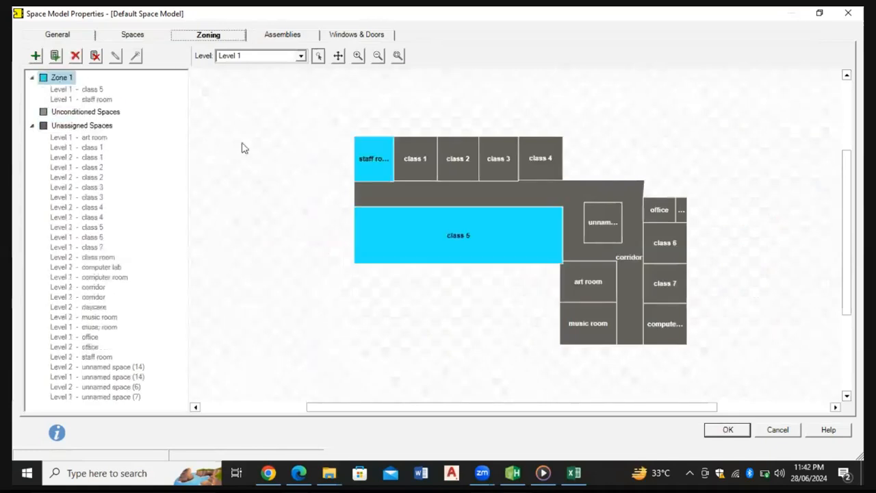
Create Zone 2 and assign the Level 1 spaces class 1, class 2 and class 3 to it
left_click(37, 56)
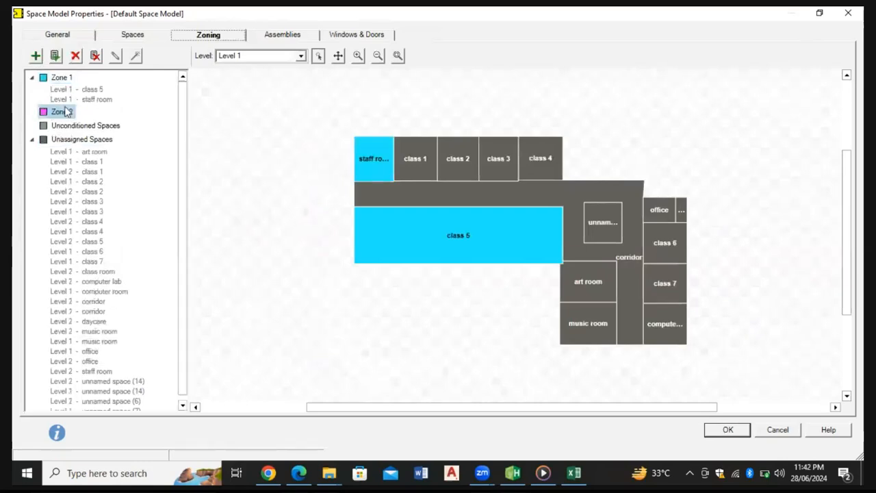
left_click(418, 164)
left_click(454, 165)
left_click(498, 164)
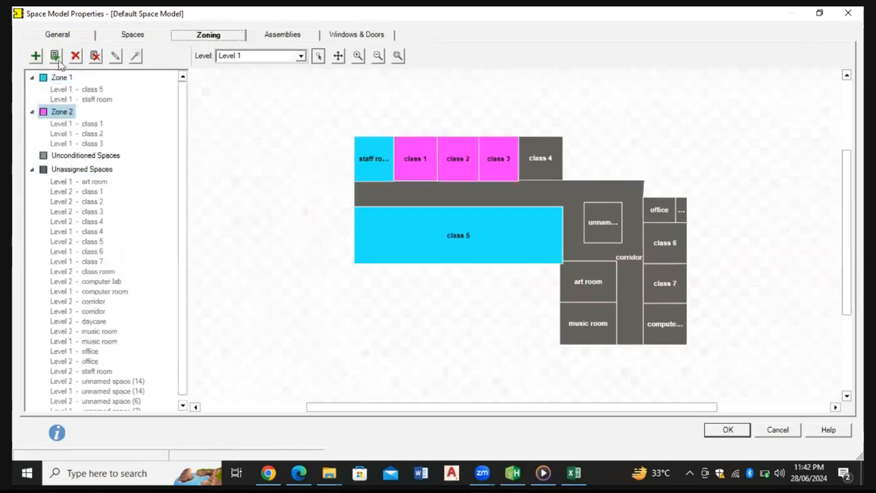
Create Zone 3 and assign the Level 1 class 4 and art room to it
left_click(55, 58)
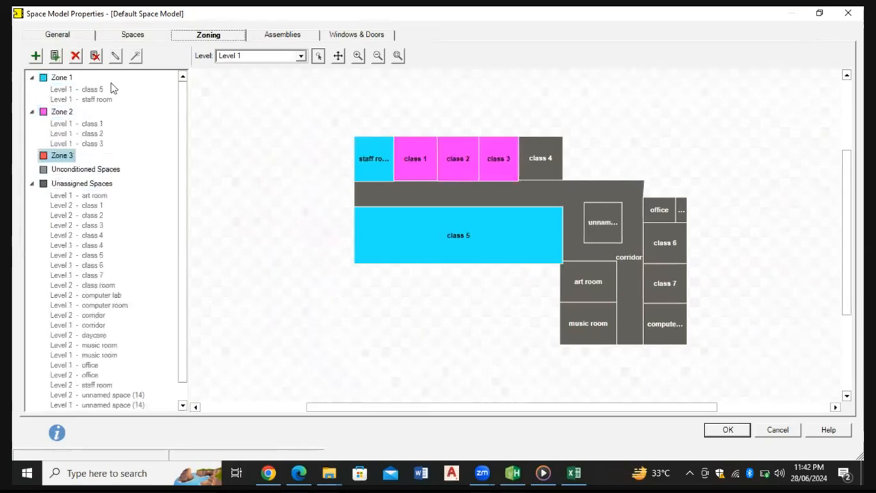
left_click(546, 165)
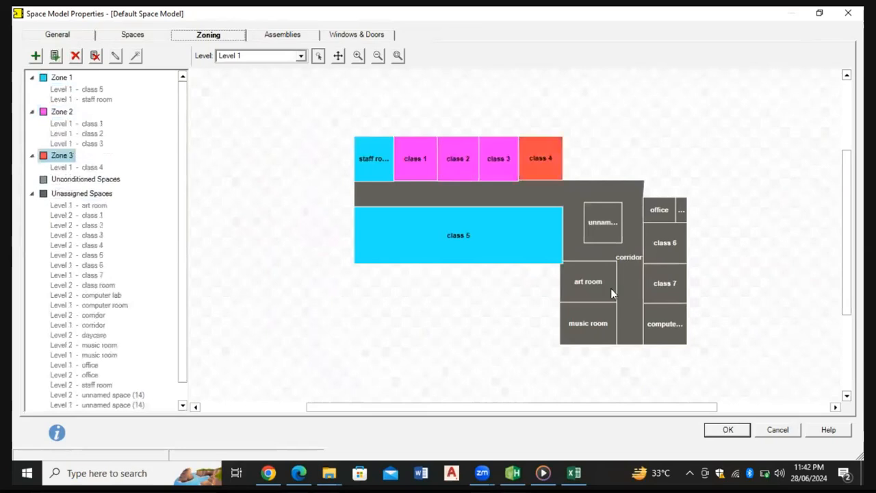
left_click(613, 293)
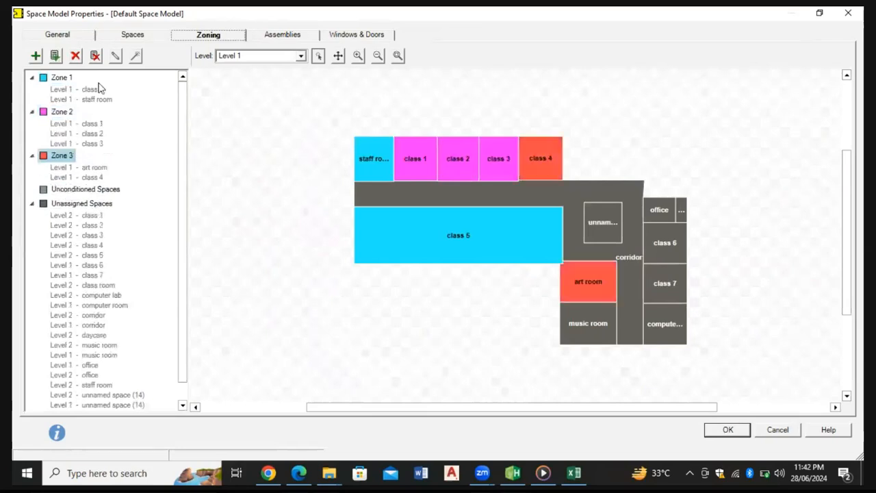
Create four zones in one go named z 1, z2, z3 and z4, and select zone z 1
left_click(55, 57)
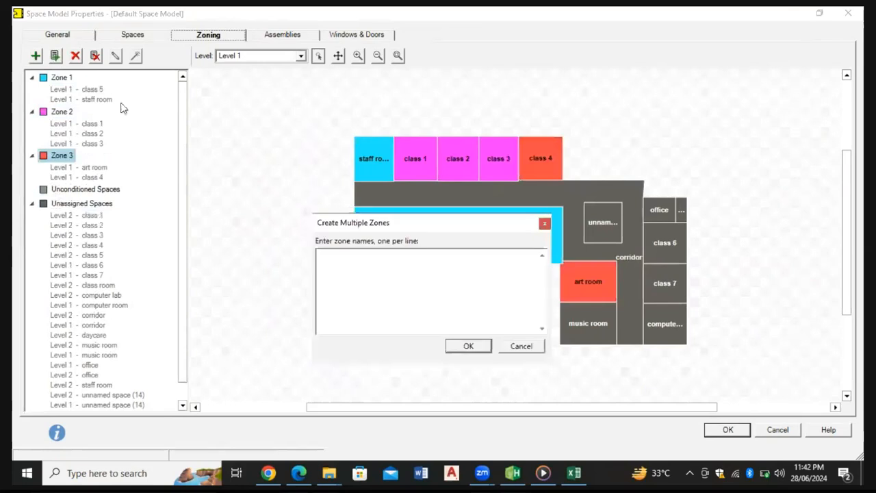
left_click(340, 259)
type("z 1")
key("Return")
type("z2")
key("Return")
type("z3")
key("Return")
type("z4")
left_click(485, 346)
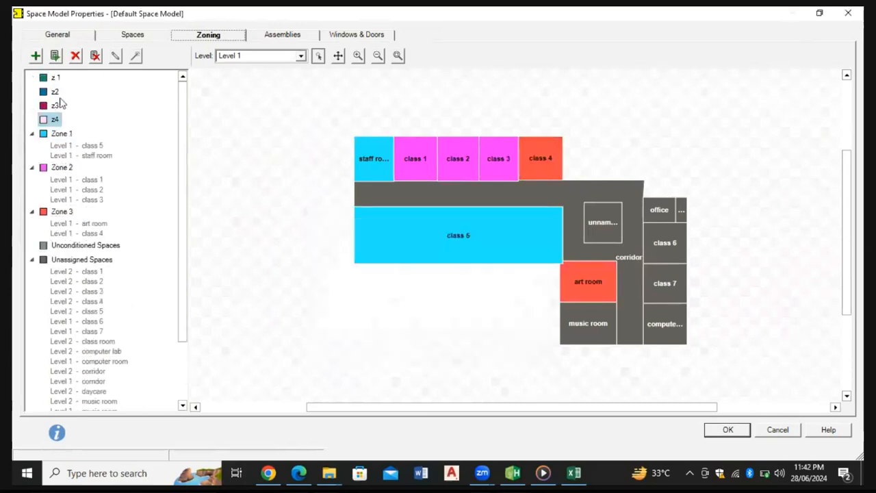
left_click(50, 79)
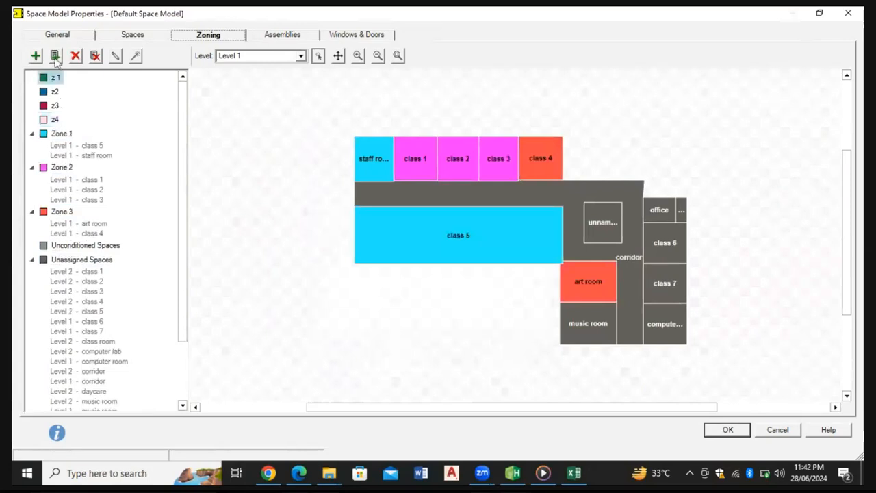
Assign the Level 1 corridor to zone z 1 and the Level 1 class 7 to zone z2
left_click(497, 198)
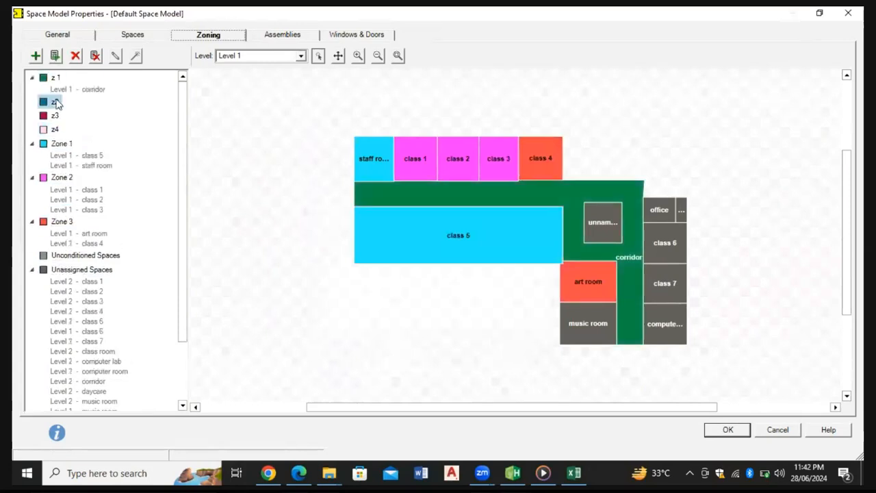
left_click(671, 267)
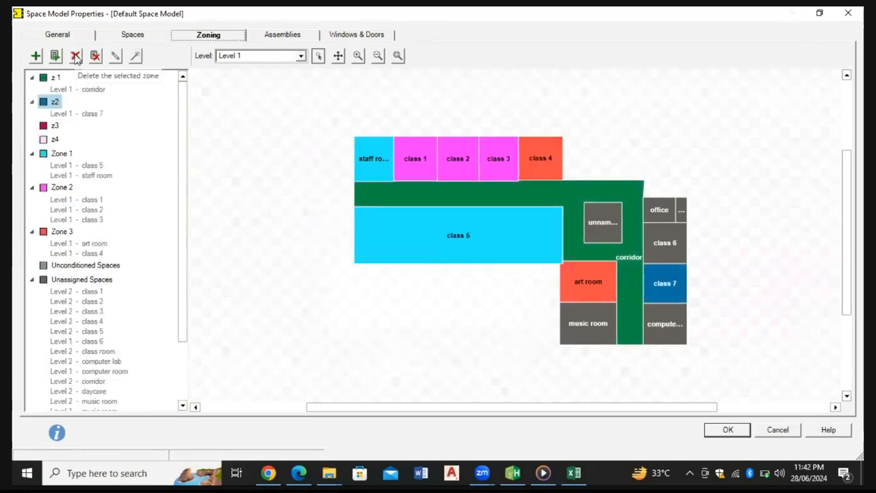
Delete the four zones z 1, z2, z3 and z4 from the space model's zoning
left_click(55, 79)
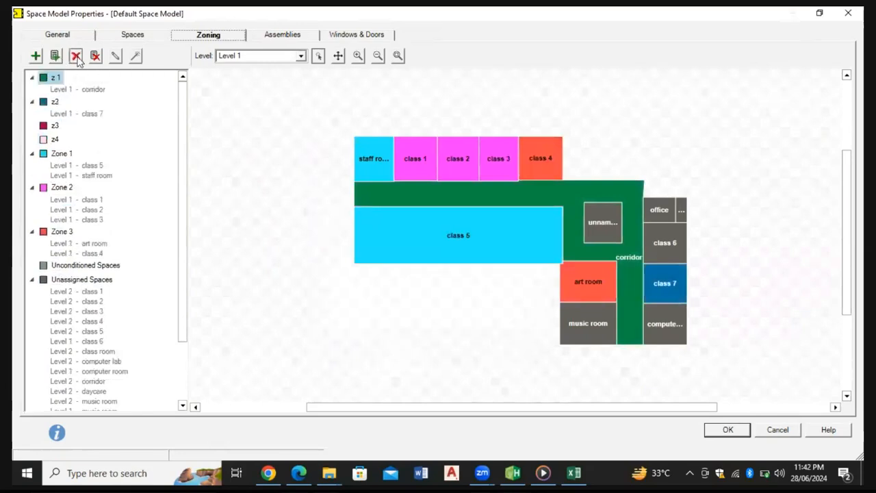
left_click(77, 57)
left_click(411, 280)
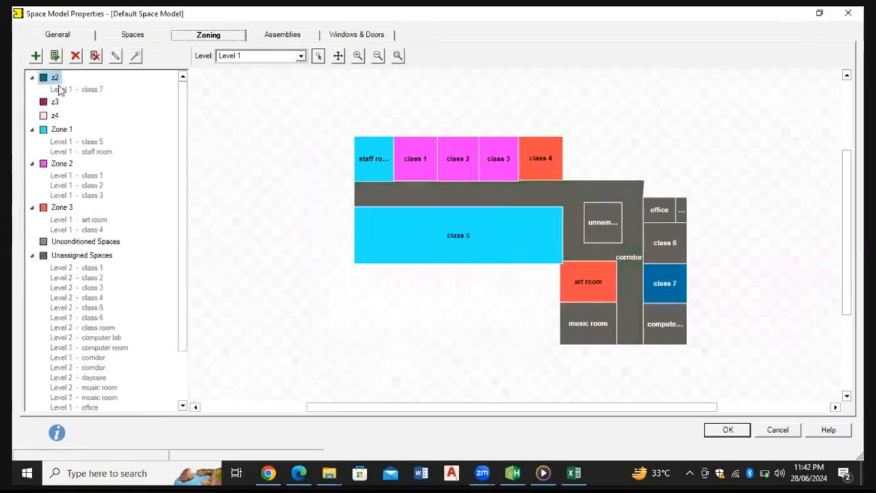
left_click(75, 57)
left_click(418, 280)
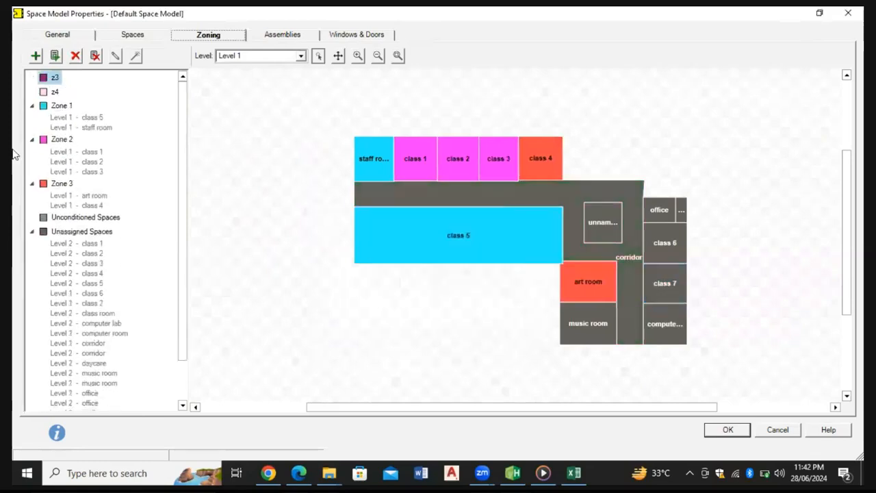
left_click(75, 56)
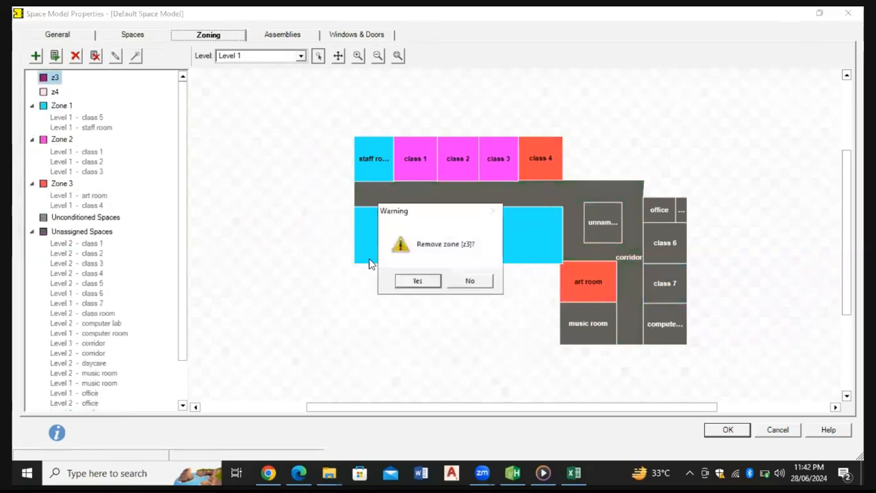
left_click(418, 281)
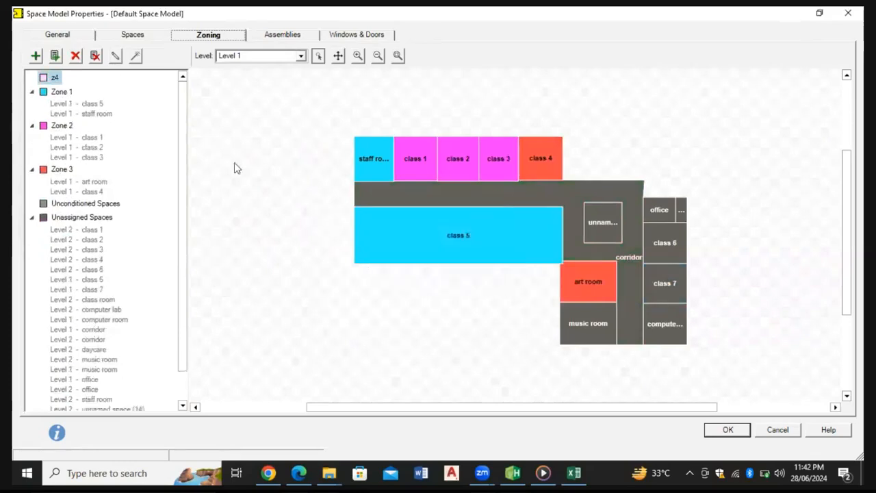
key("Delete")
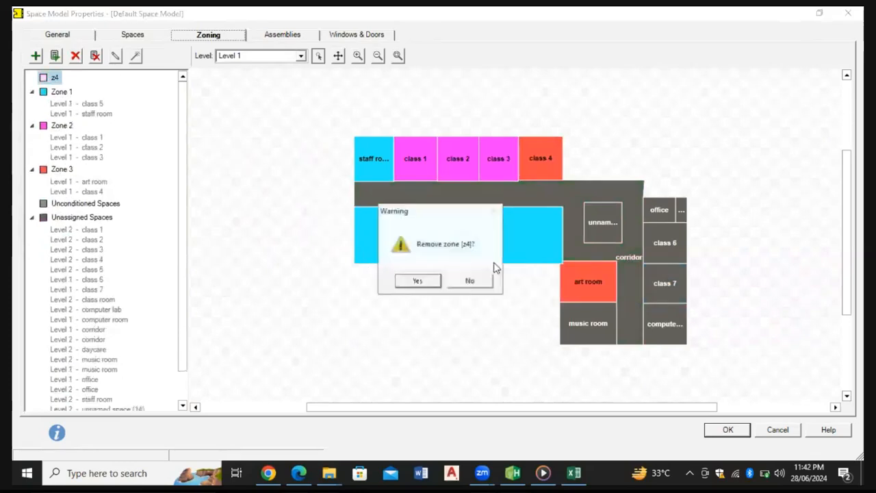
left_click(418, 281)
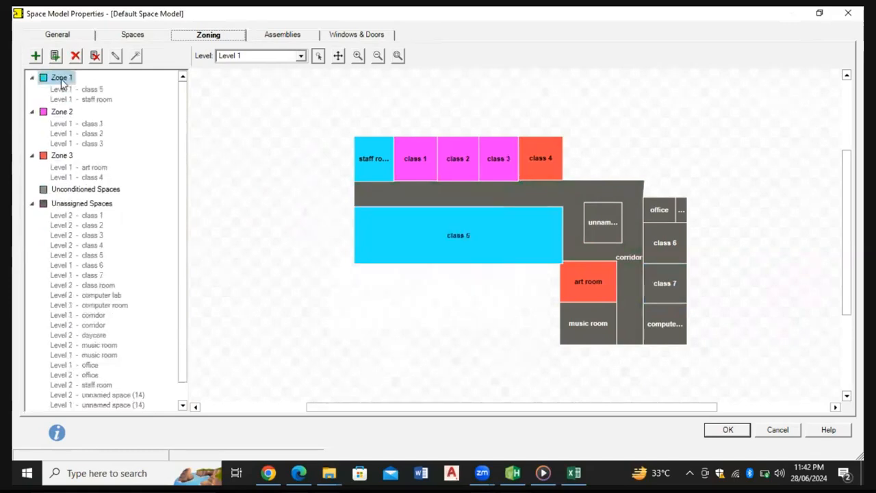
Delete the remaining zones Zone 1, Zone 2 and Zone 3
left_click(76, 56)
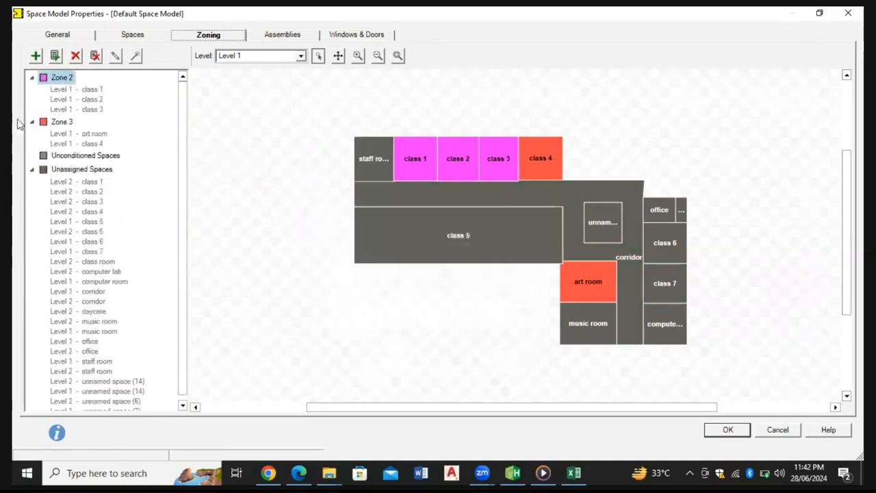
left_click(75, 56)
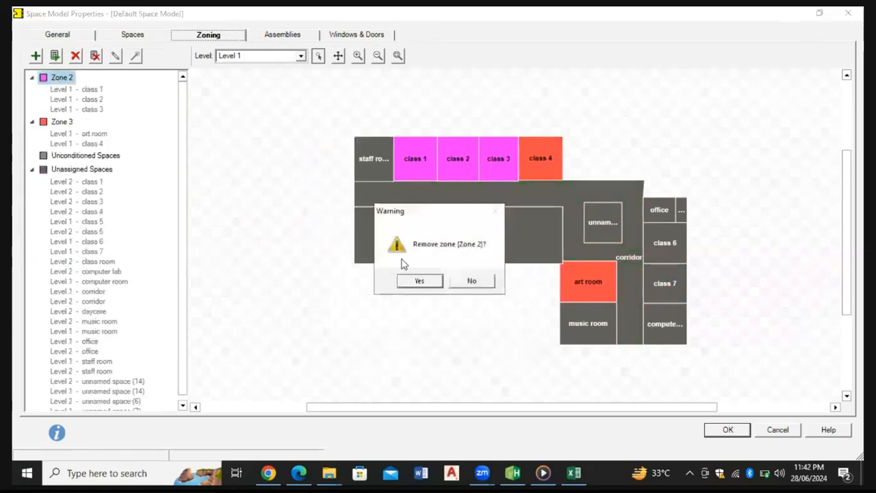
left_click(419, 280)
left_click(75, 56)
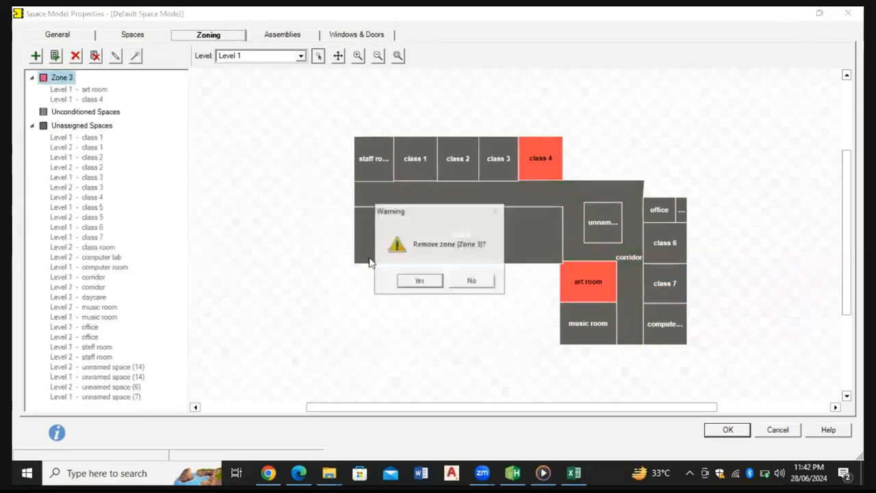
key("Return")
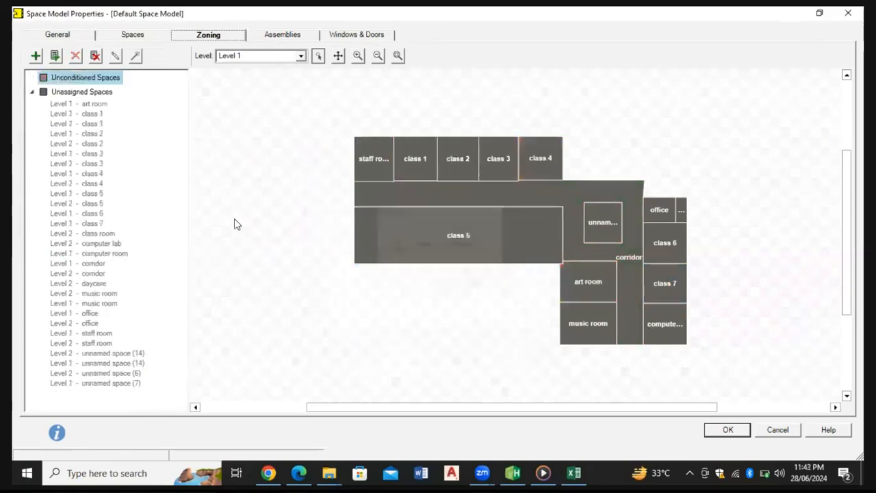
Auto-zone the whole model with the Zoning Wizard's single space zones option and check the Level 2 plan
left_click(134, 58)
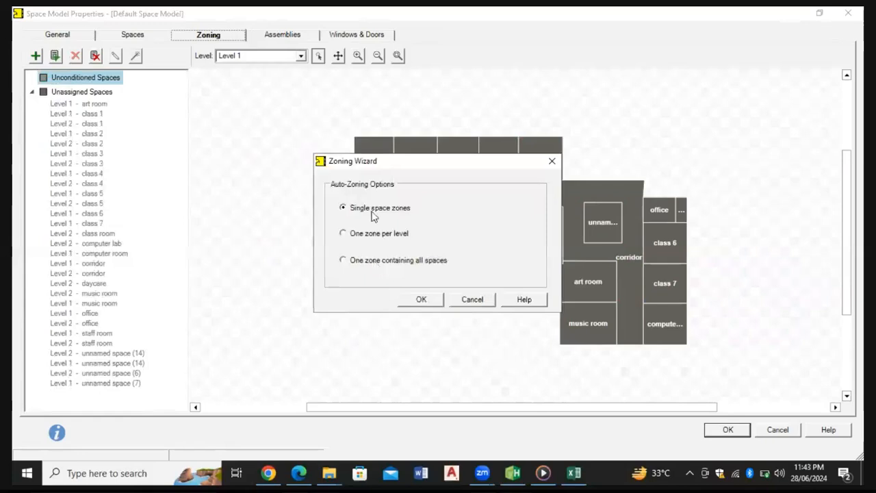
left_click(421, 300)
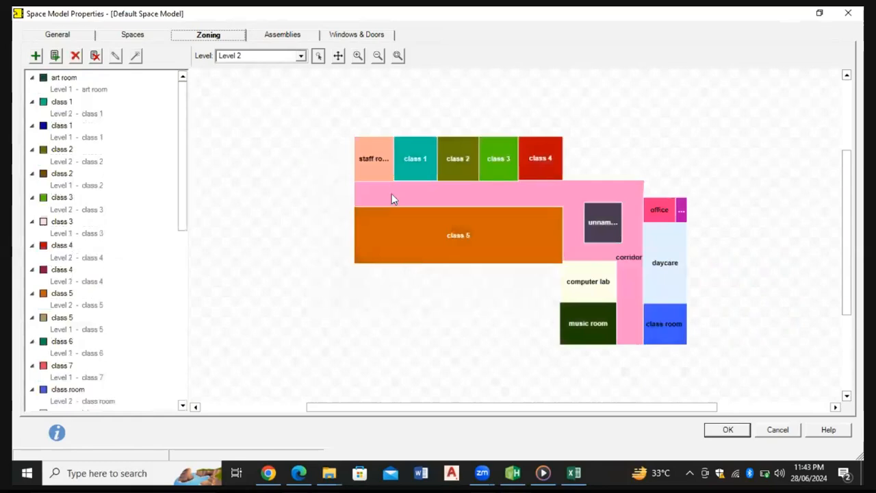
mouse_move(384, 202)
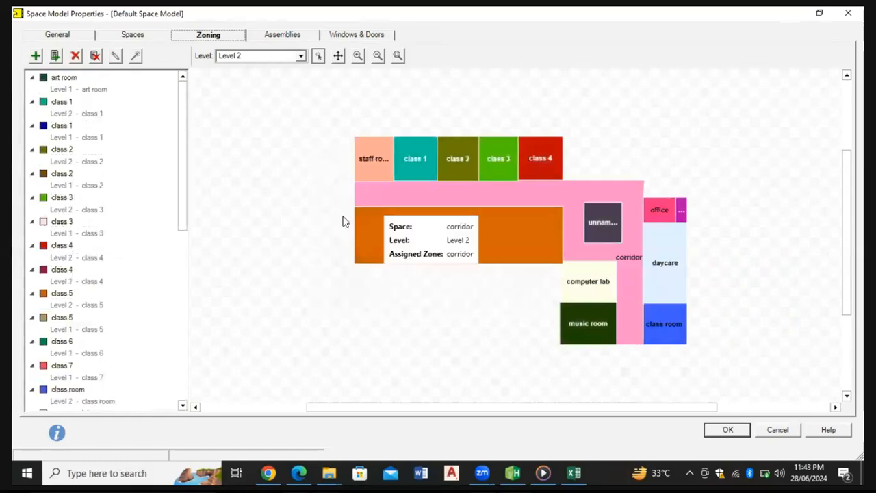
scroll(623, 238, "right", 2)
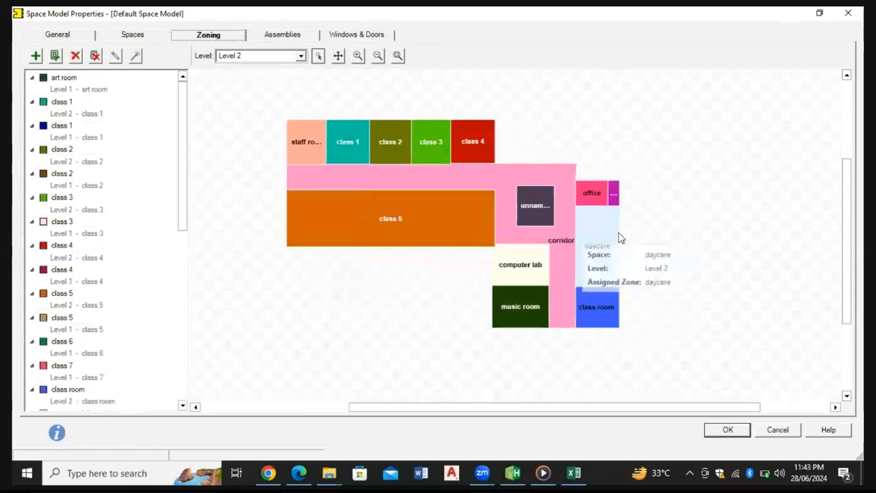
scroll(620, 238, "up", 2)
scroll(507, 217, "down", 2)
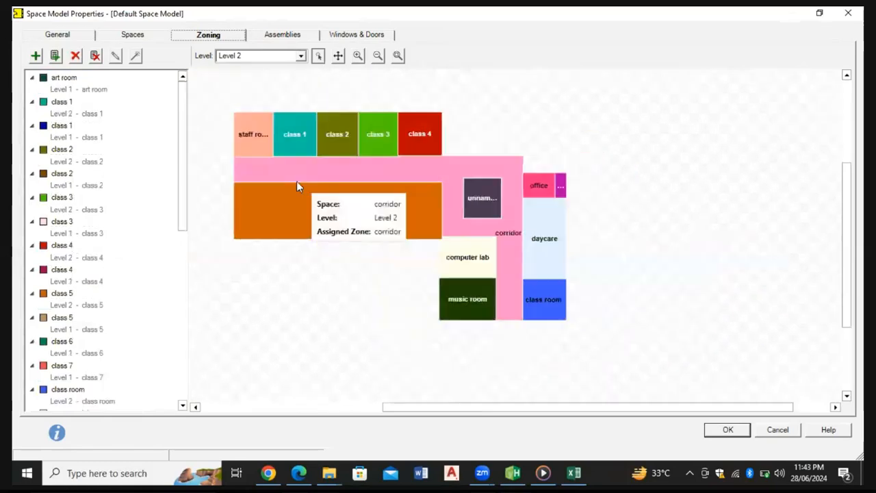
scroll(470, 220, "down", 1)
scroll(470, 221, "up", 2)
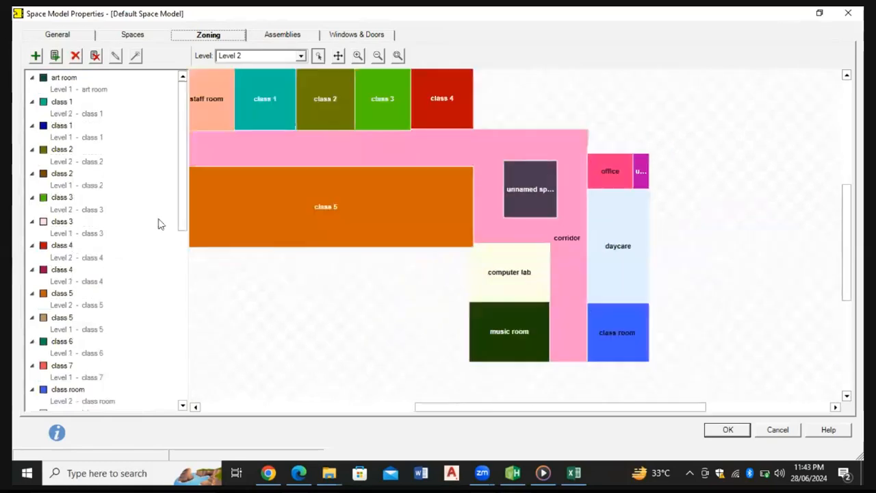
Assign the Level 2 spaces unnamed space (6) and unnamed space (14) to Unconditioned Spaces
left_click_drag(182, 217, 92, 390)
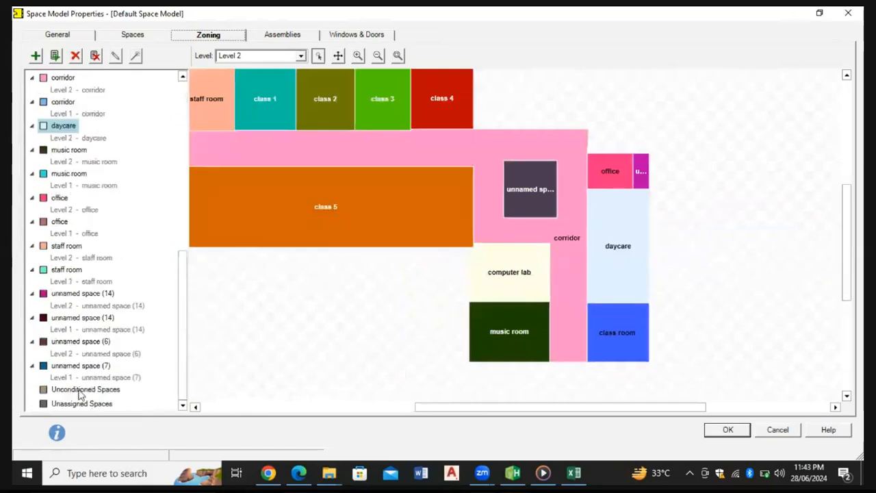
left_click(81, 390)
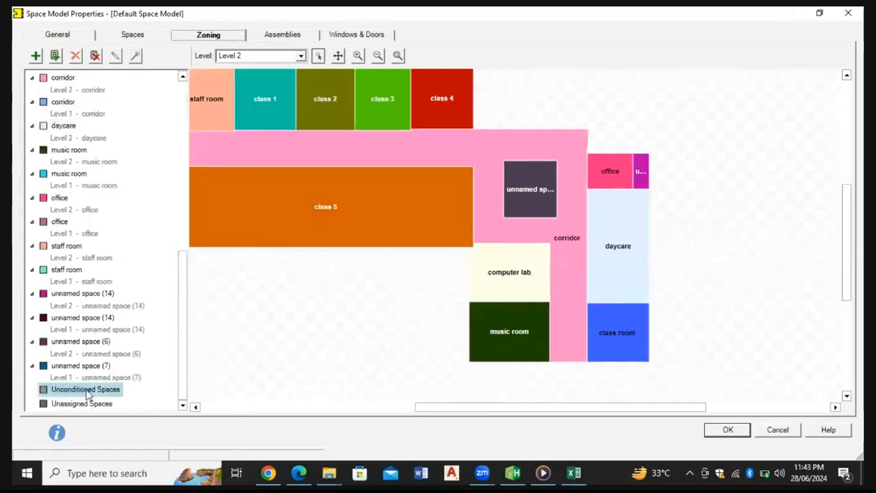
scroll(547, 194, "up", 2)
scroll(547, 193, "up", 2)
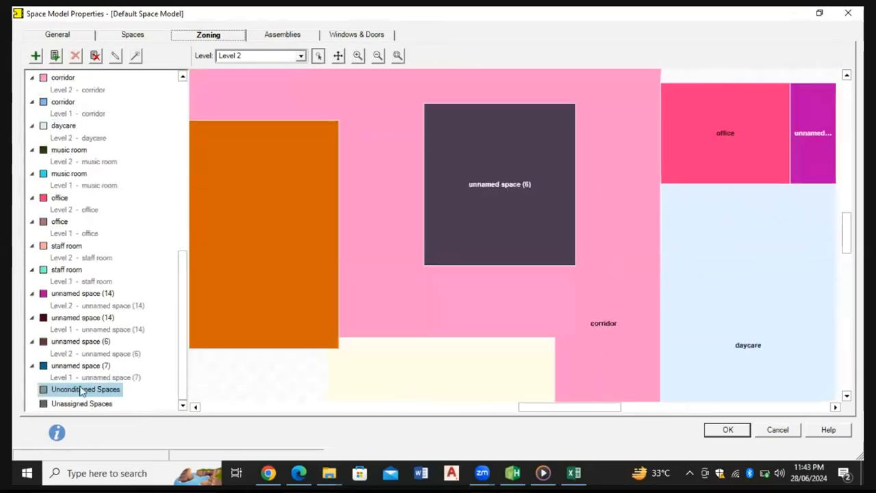
left_click(516, 216)
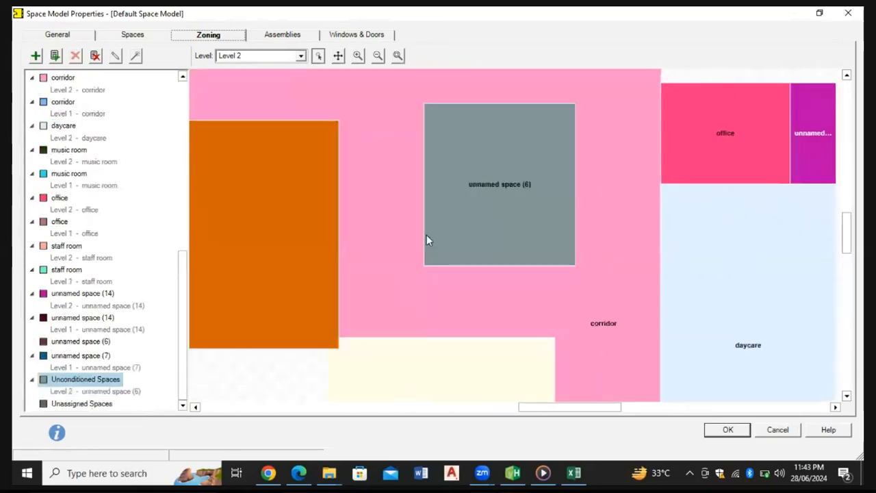
scroll(426, 236, "down", 3)
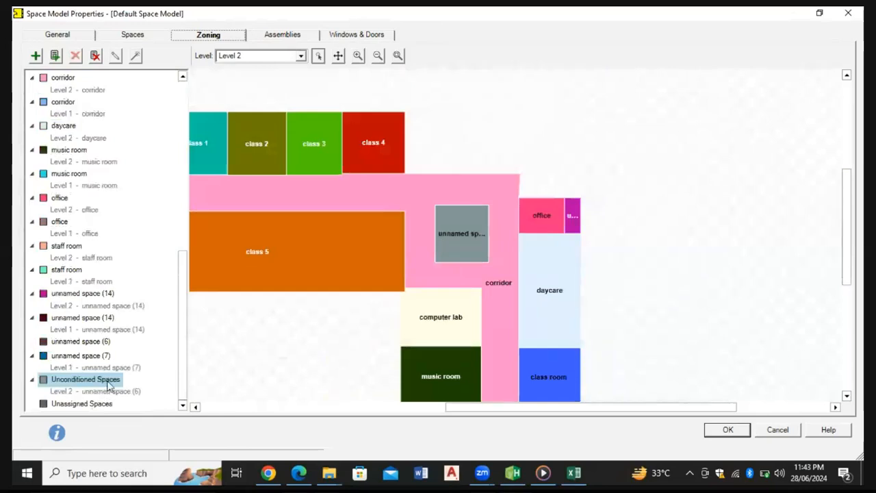
scroll(546, 232, "up", 3)
left_click(622, 221)
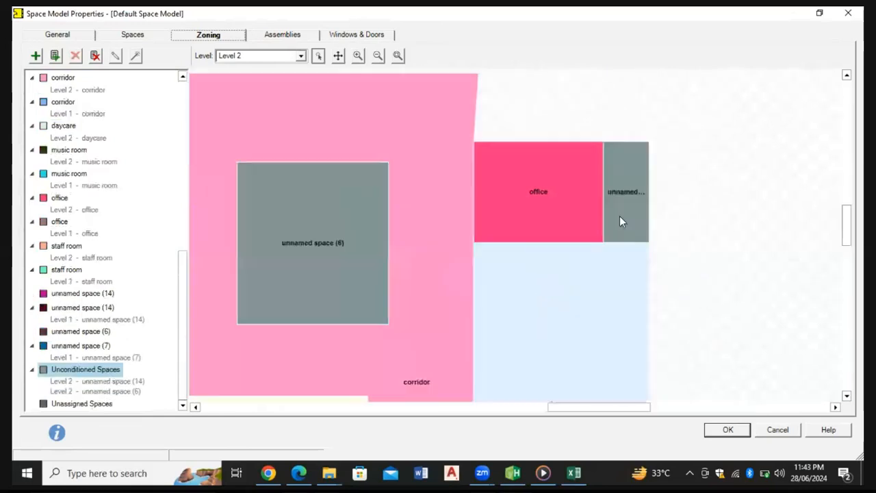
scroll(620, 216, "down", 3)
scroll(552, 312, "up", 1)
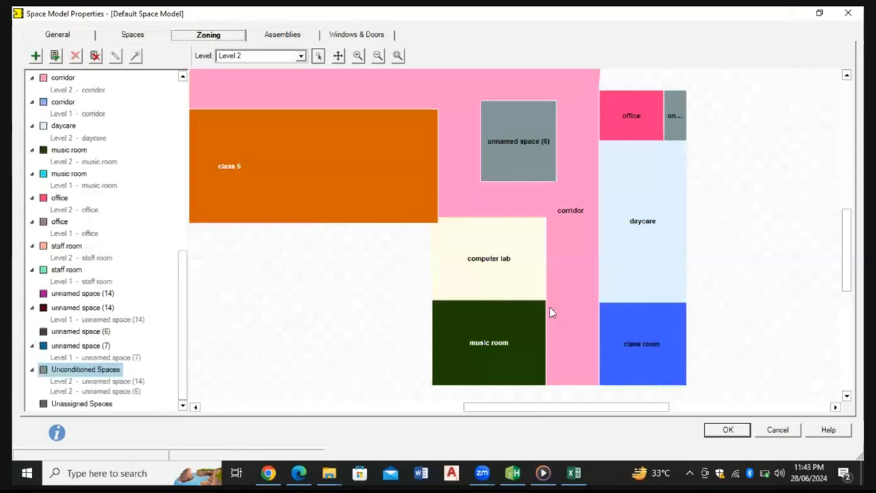
scroll(552, 313, "down", 1)
scroll(577, 351, "up", 1)
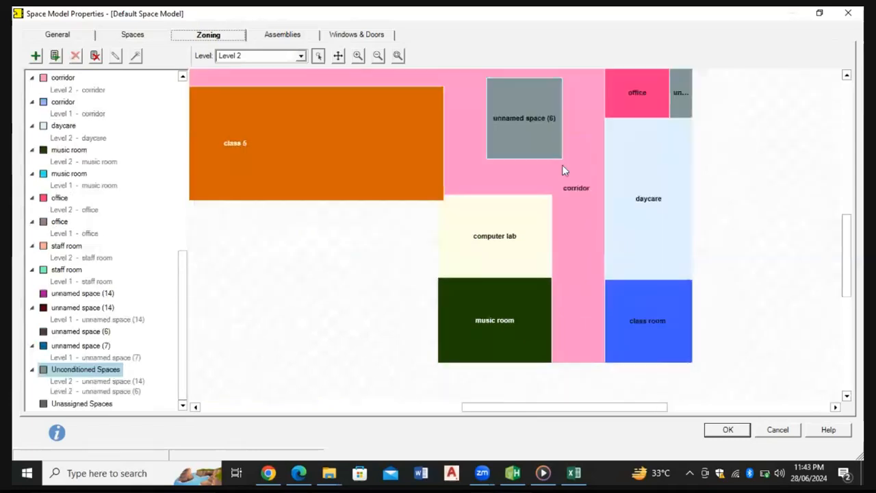
left_click_drag(563, 164, 570, 259)
left_click_drag(416, 215, 689, 282)
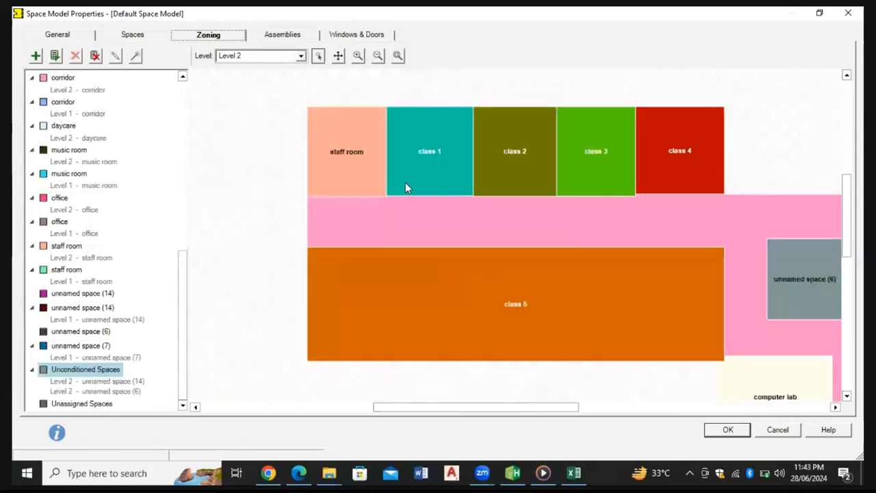
Show Level 1 and assign its unnamed space (7) and unnamed space (14) to Unconditioned Spaces
left_click(300, 56)
left_click(245, 77)
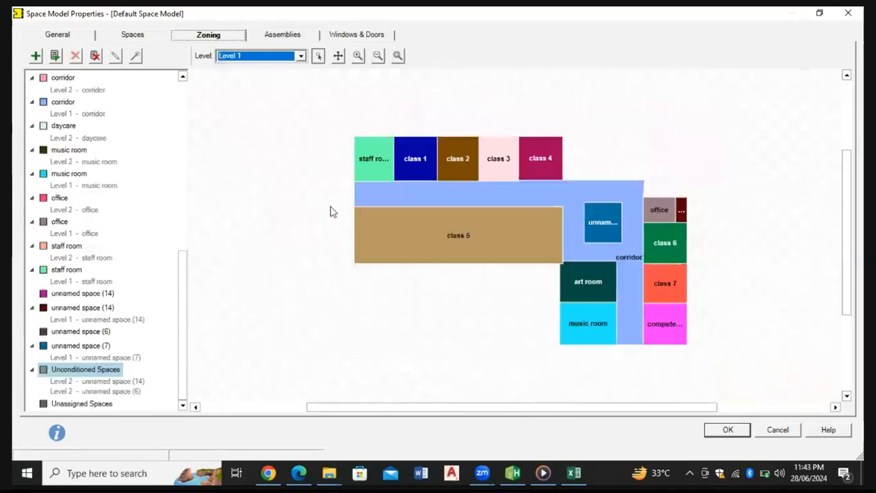
scroll(594, 230, "up", 3)
left_click(454, 214)
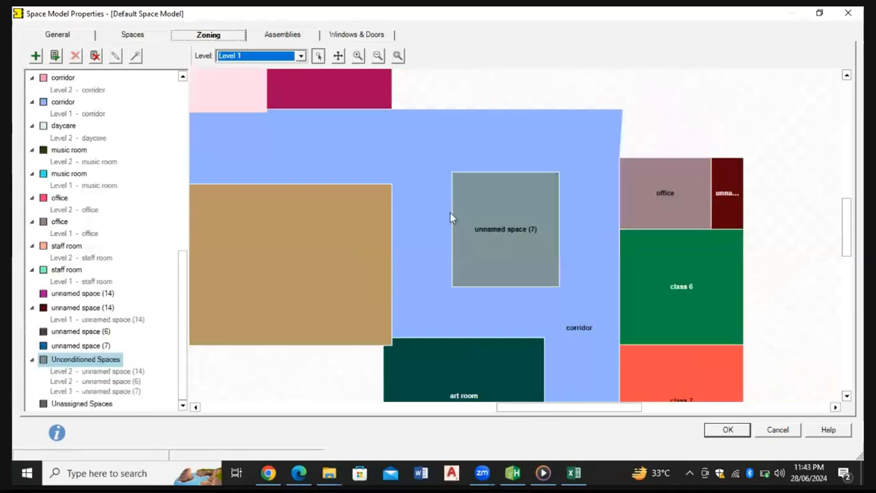
scroll(558, 214, "down", 1)
left_click(534, 202)
scroll(603, 206, "down", 2)
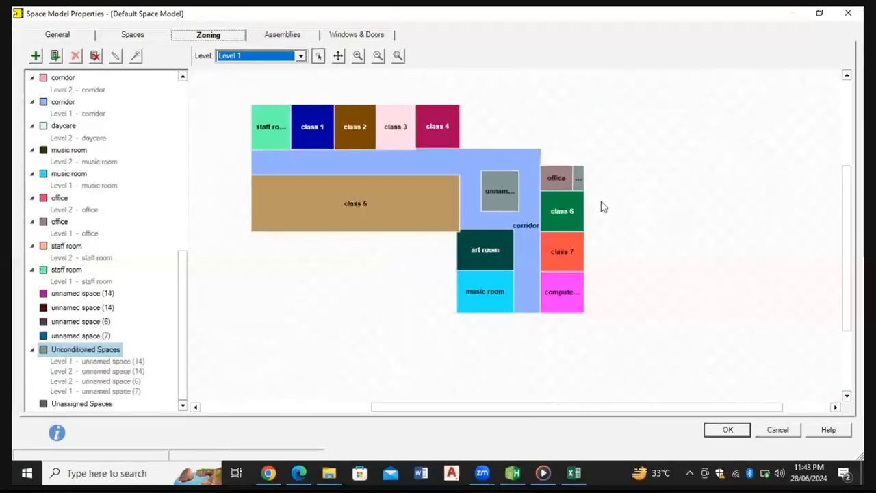
left_click_drag(247, 255, 288, 252)
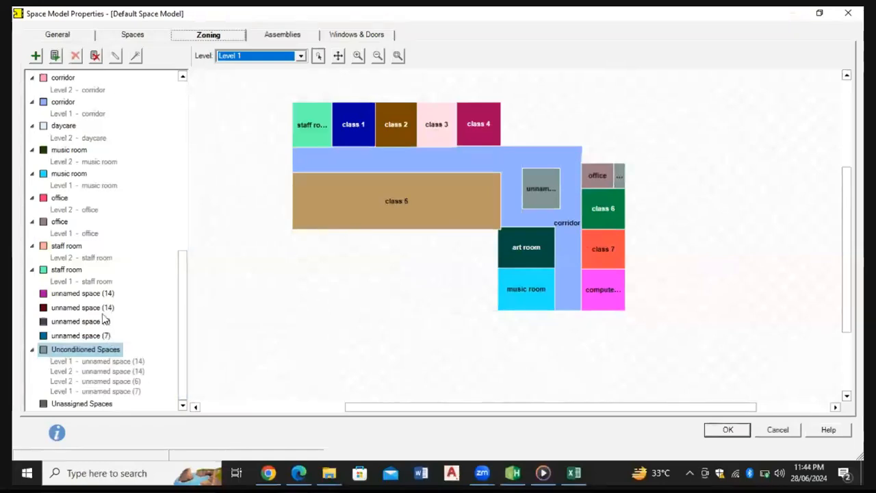
Delete both empty unnamed space (14) zones from the zone list
scroll(136, 297, "up", 1)
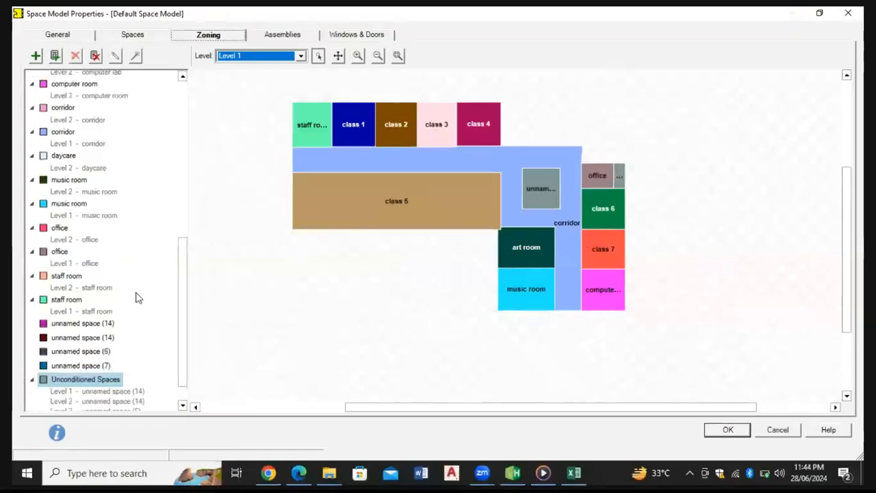
left_click(76, 324)
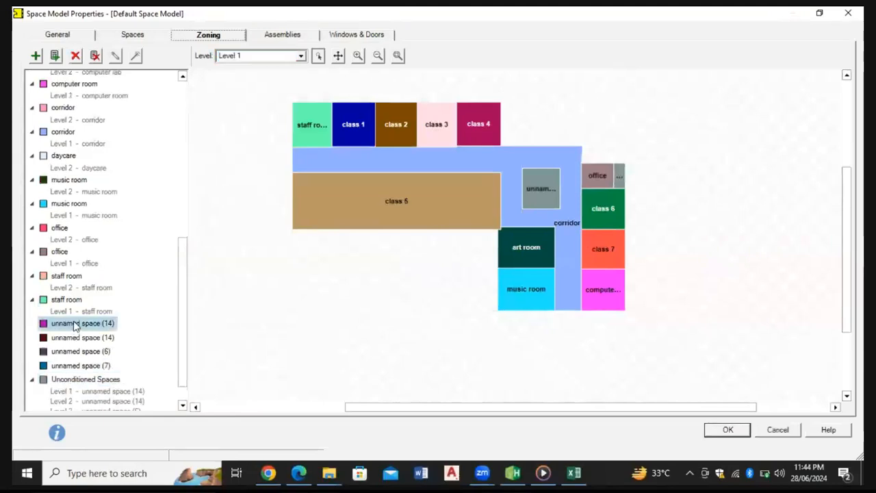
key("Delete")
left_click(440, 281)
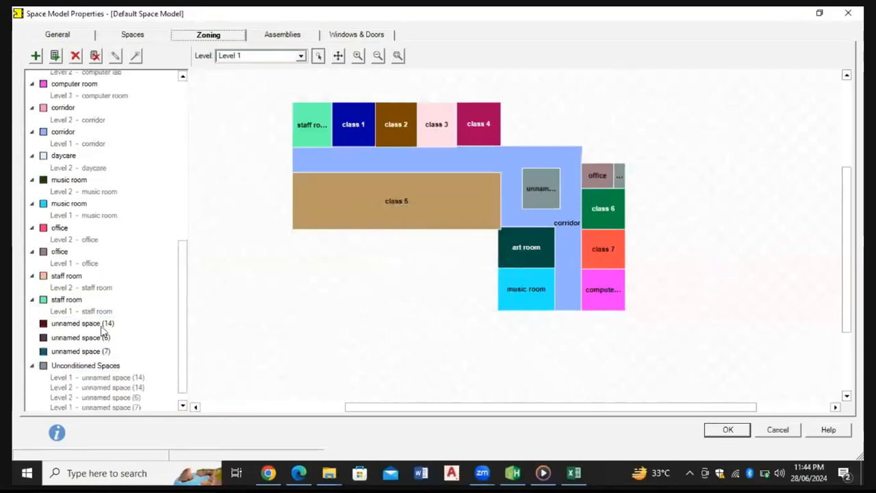
left_click(102, 326)
key("Delete")
left_click(461, 284)
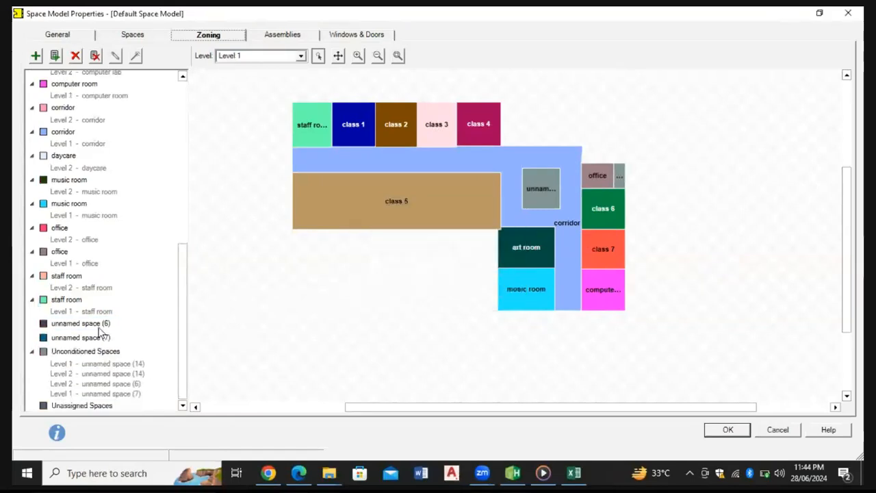
Delete the empty zones unnamed space (6) and unnamed space (7), and review the remaining zone list
left_click(100, 326)
key("Delete")
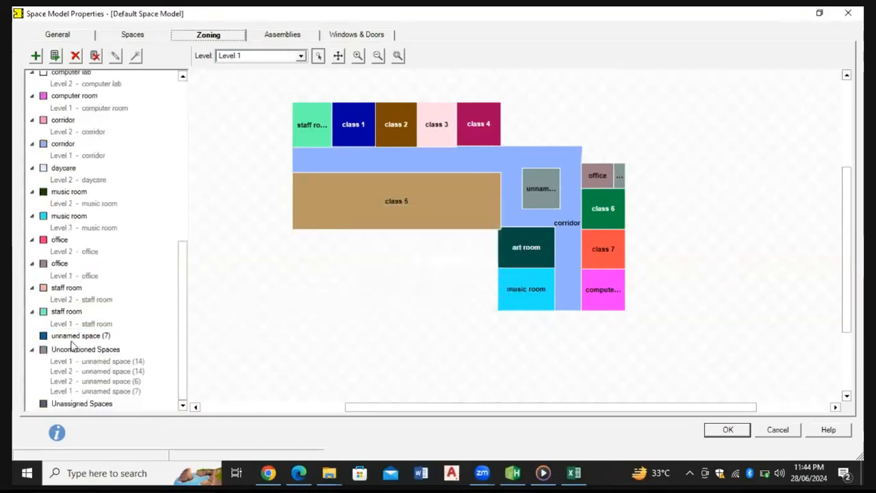
left_click(95, 337)
key("Delete")
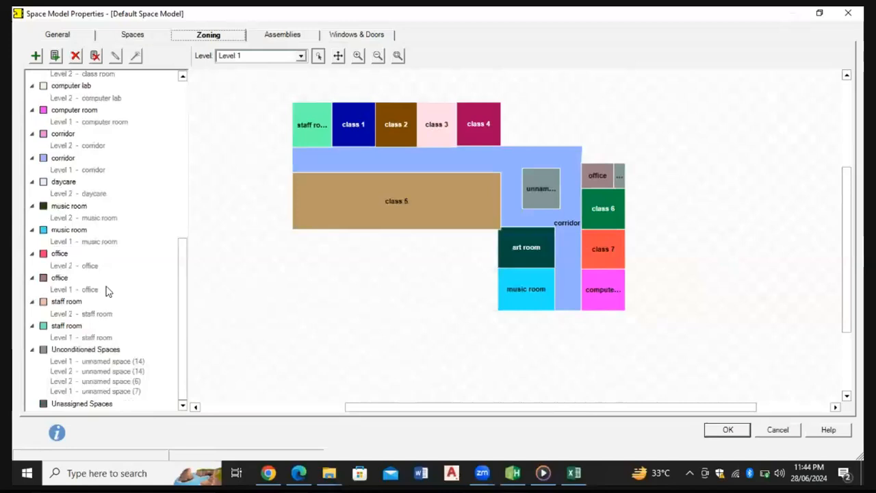
scroll(99, 254, "up", 9)
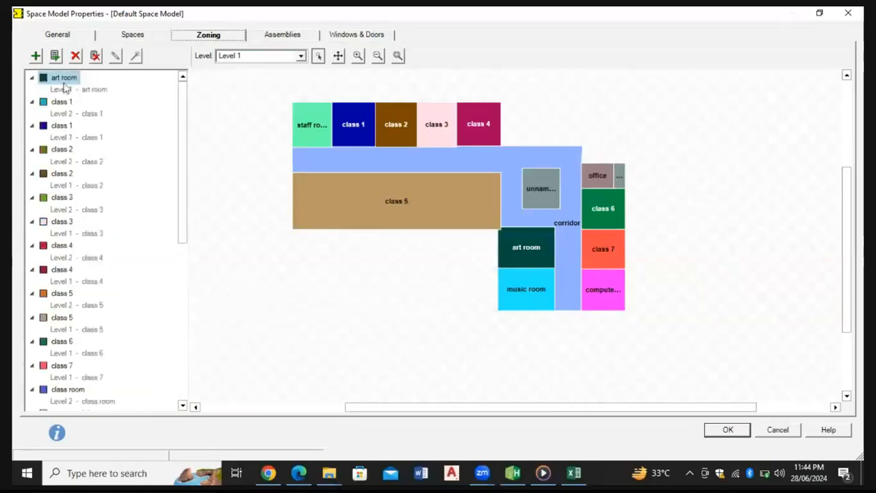
scroll(84, 219, "down", 2)
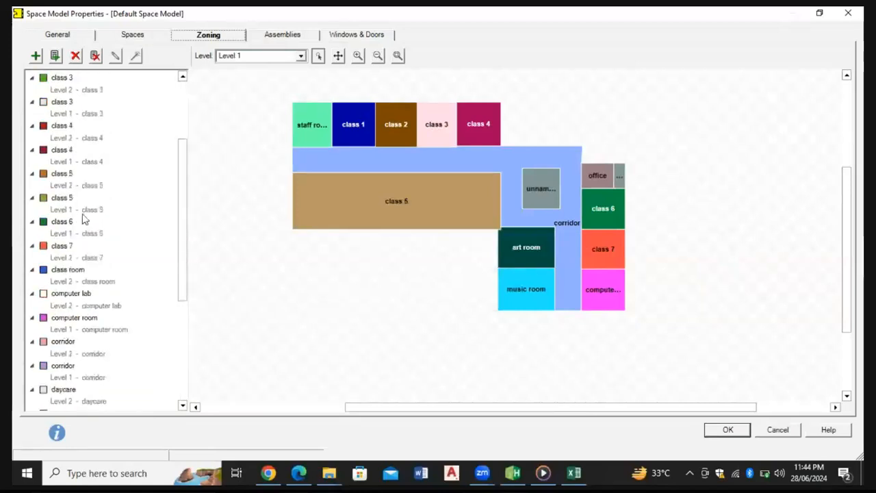
scroll(84, 219, "down", 2)
scroll(89, 212, "down", 2)
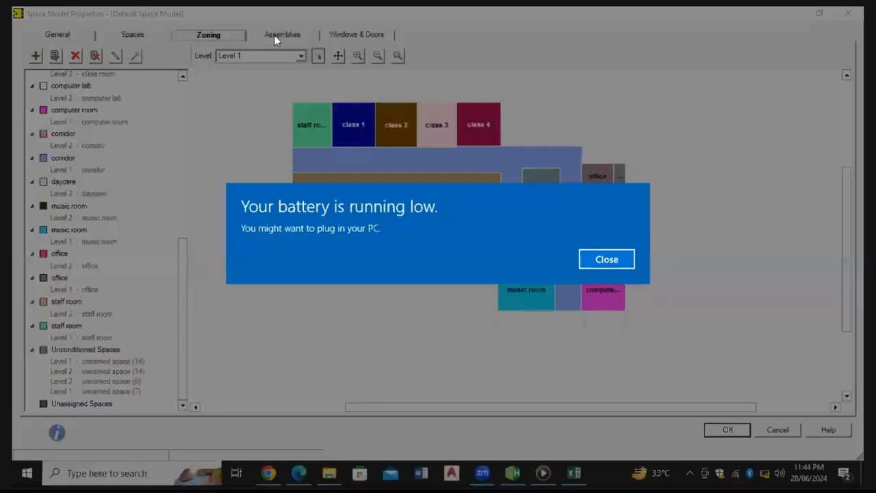
left_click(582, 266)
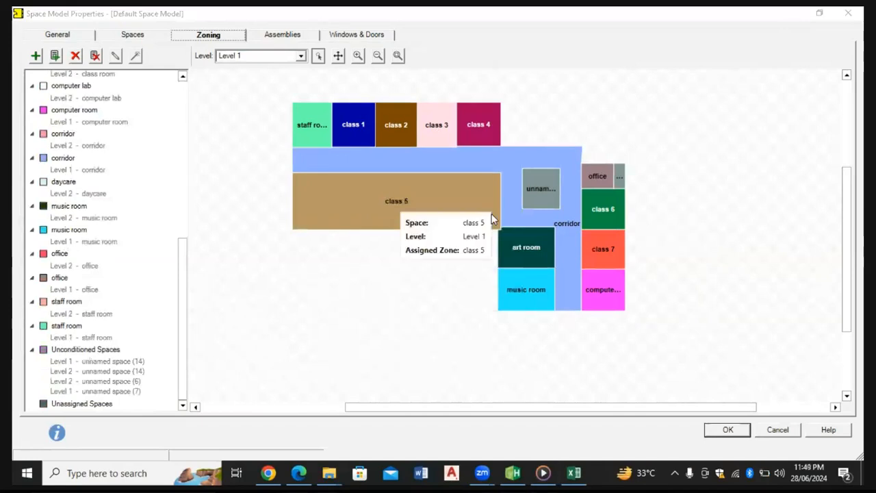
Create an exterior wall assembly with the default layers for the Default above-grade group, and assign Default Wall to wall group 3
left_click(282, 36)
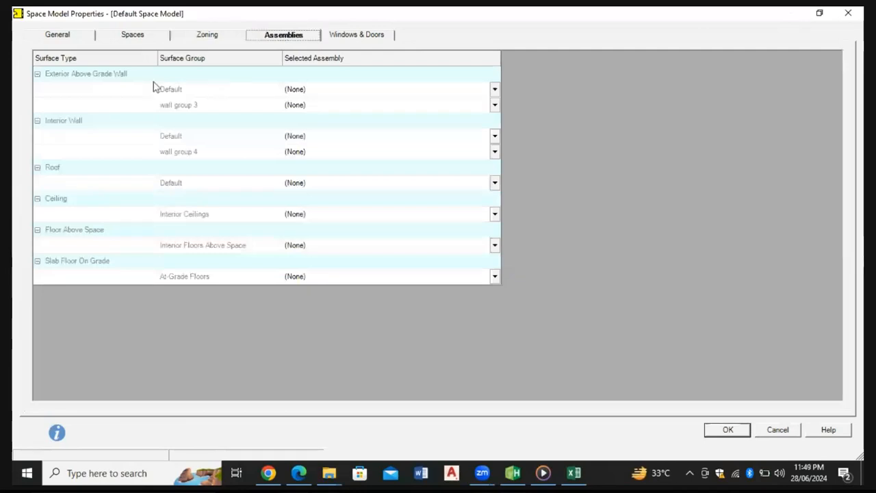
left_click(315, 93)
left_click(315, 92)
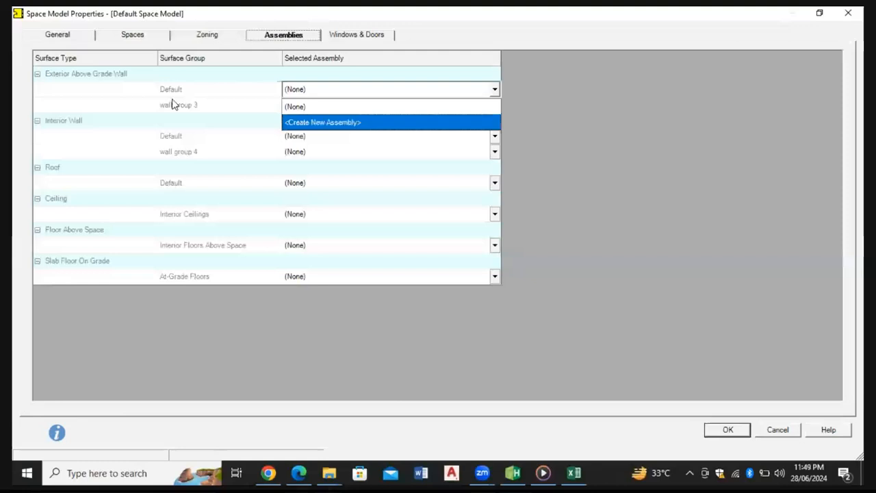
left_click(330, 123)
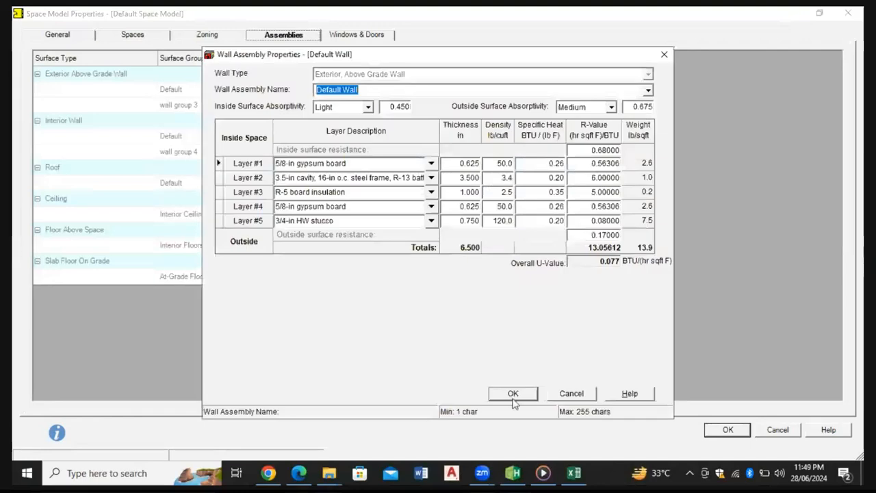
left_click(513, 395)
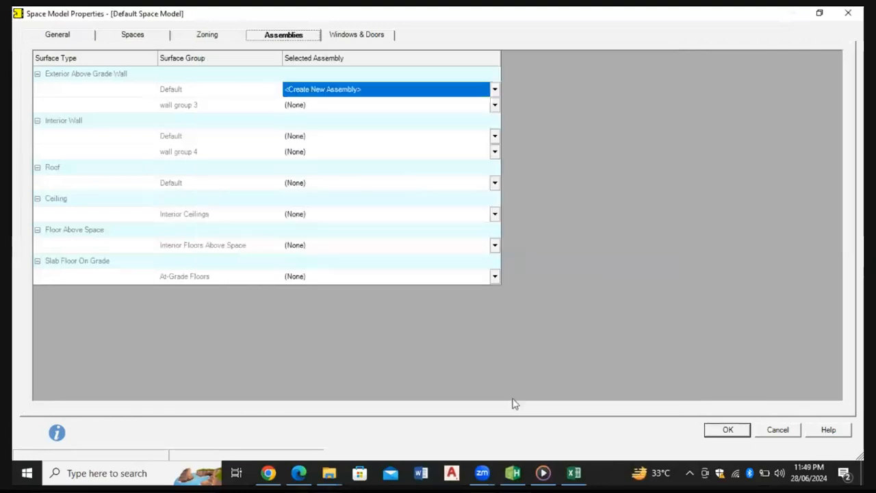
left_click(334, 106)
left_click(333, 107)
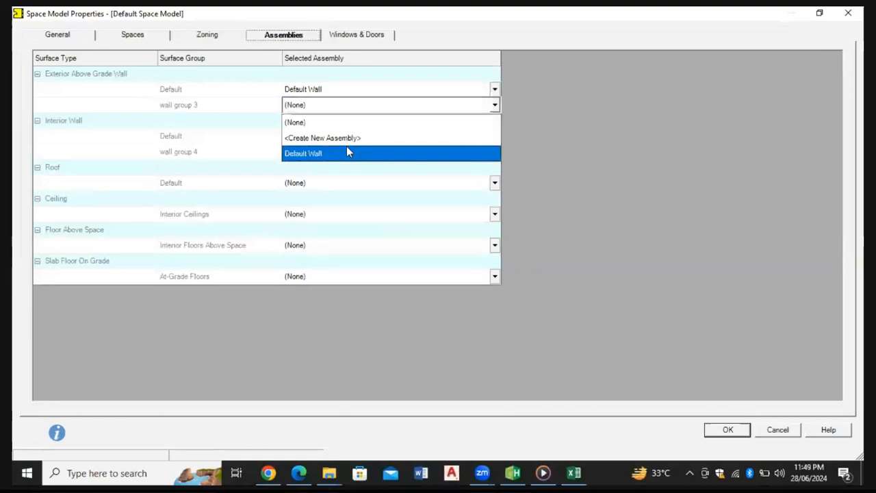
left_click(324, 154)
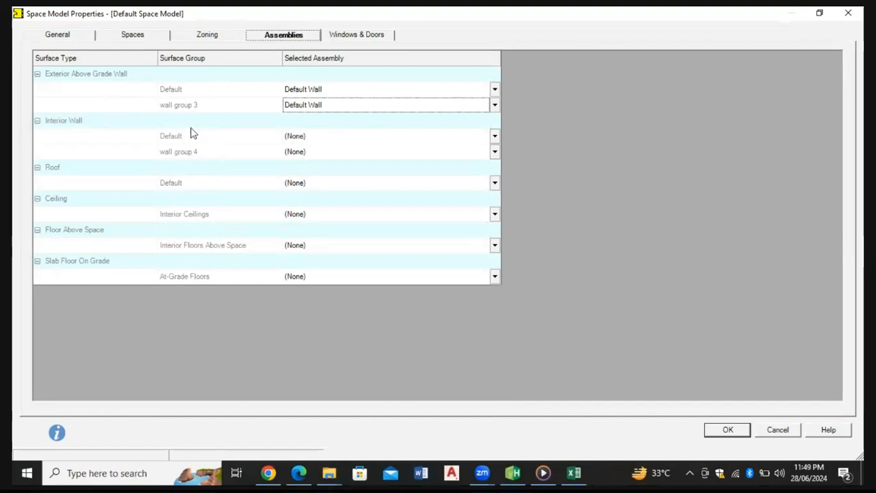
Create an interior wall assembly with the default layers for the Default interior wall group, naming it Default Walll
left_click(383, 139)
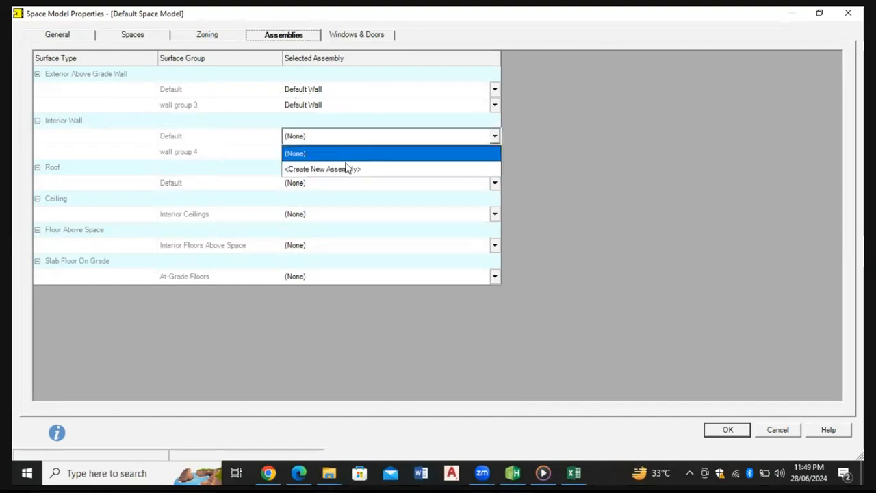
left_click(348, 168)
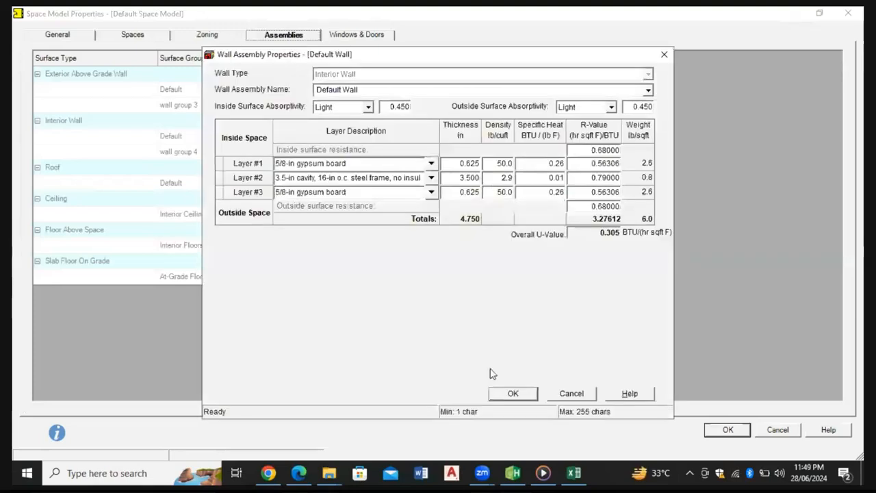
left_click(513, 394)
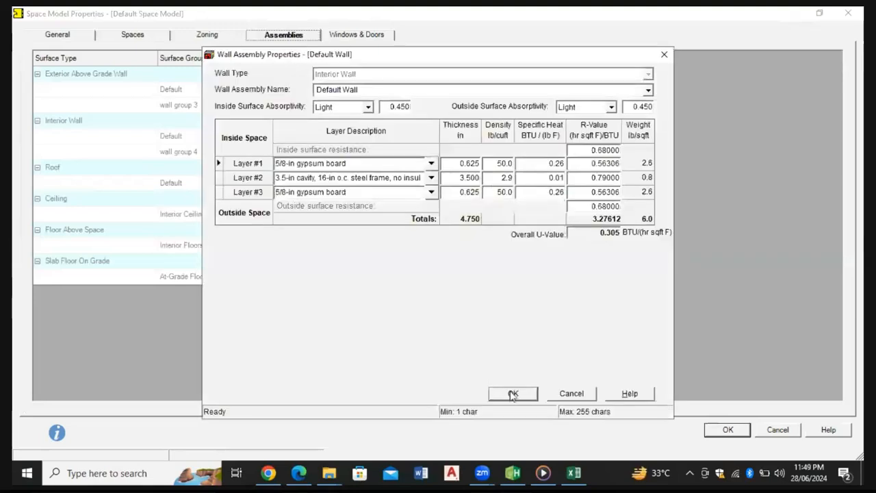
left_click(513, 396)
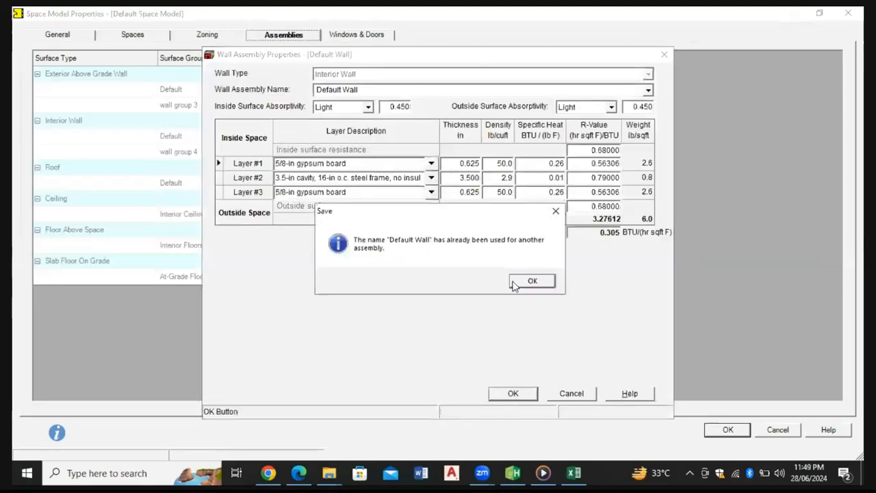
left_click(533, 281)
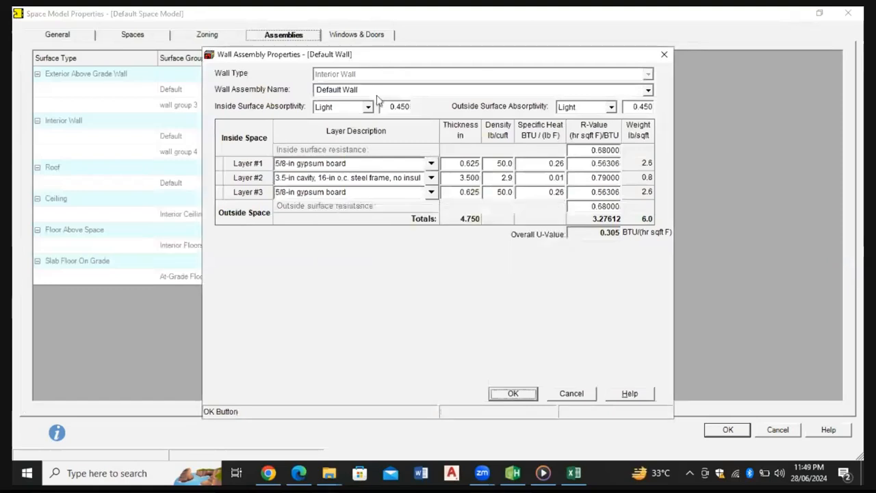
double_click(371, 89)
left_click(371, 89)
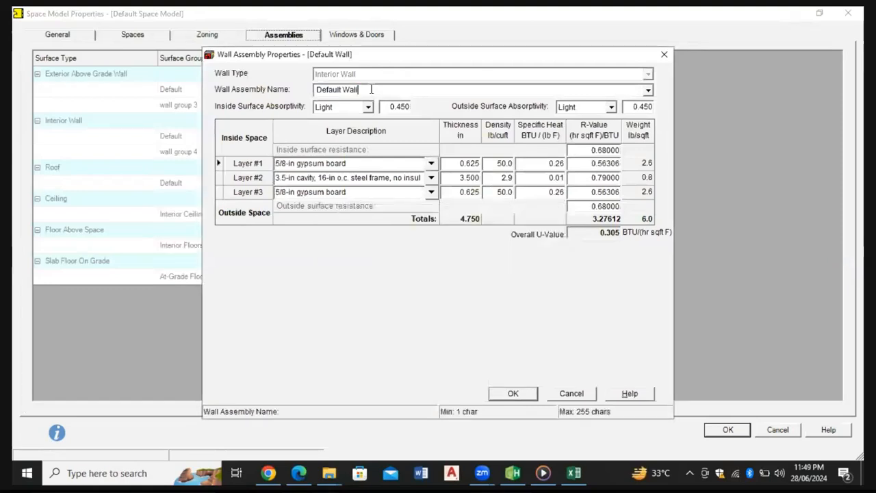
type("l")
left_click(515, 395)
Assign the Default Walll assembly to interior wall group 4
left_click(340, 156)
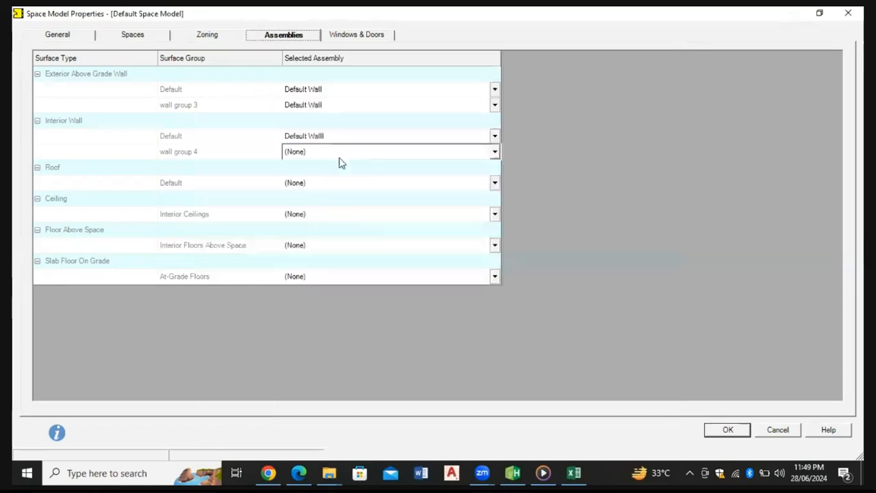
left_click(340, 157)
left_click(357, 200)
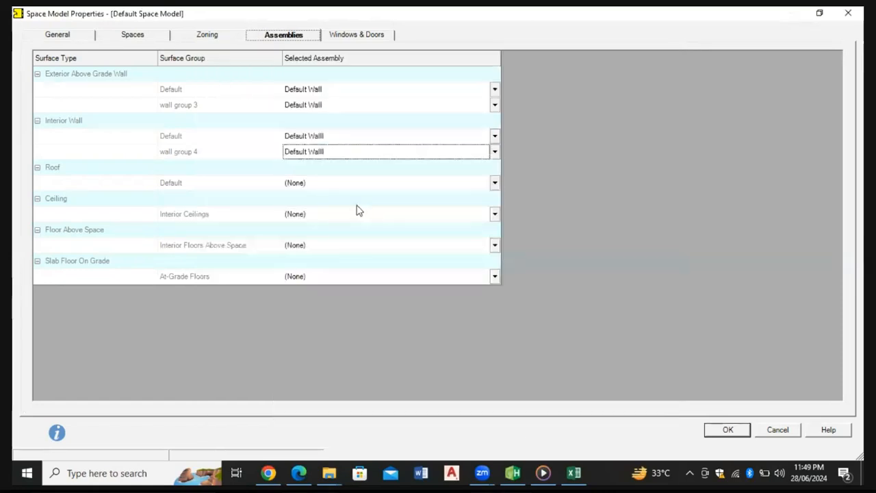
Create a new roof assembly with the default layers for the Default roof group
left_click(337, 183)
left_click(341, 218)
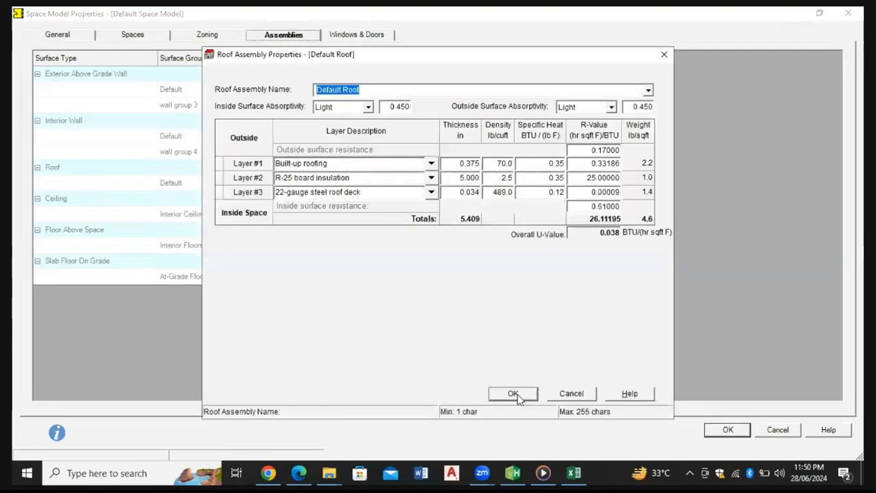
left_click(514, 394)
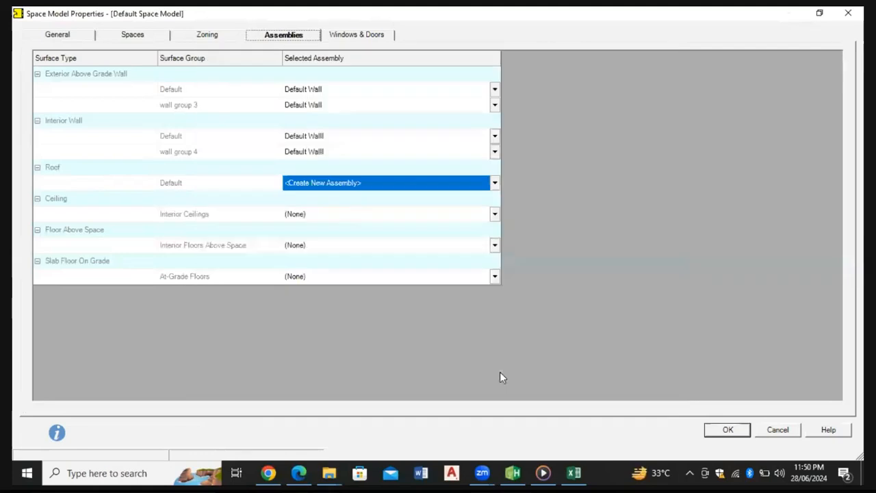
Create new assemblies with the default properties for Interior Ceilings and Interior Floors Above Space
left_click(337, 215)
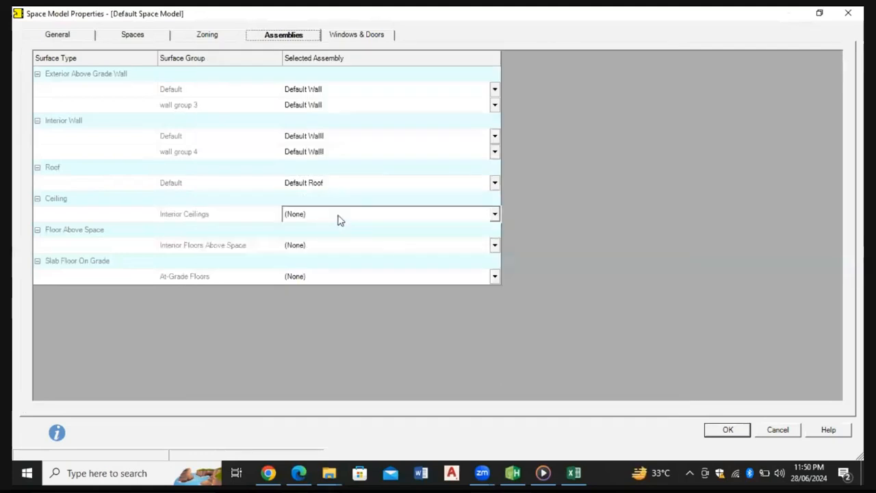
double_click(339, 215)
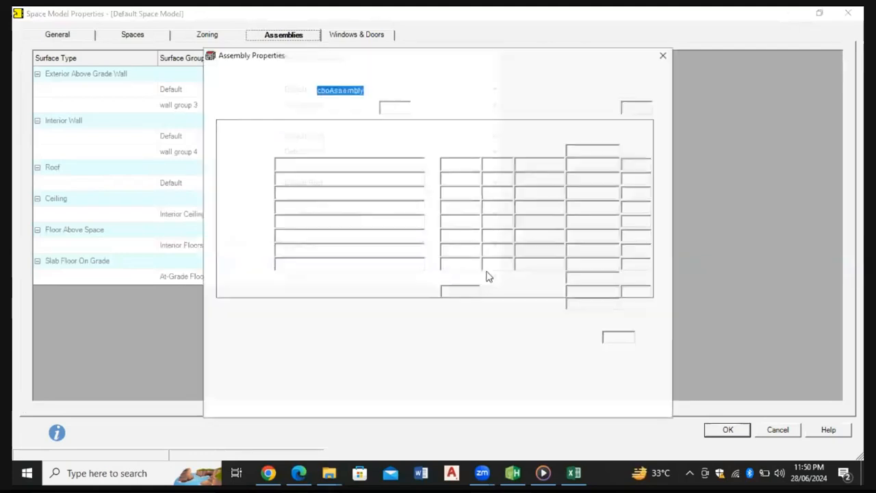
left_click(510, 396)
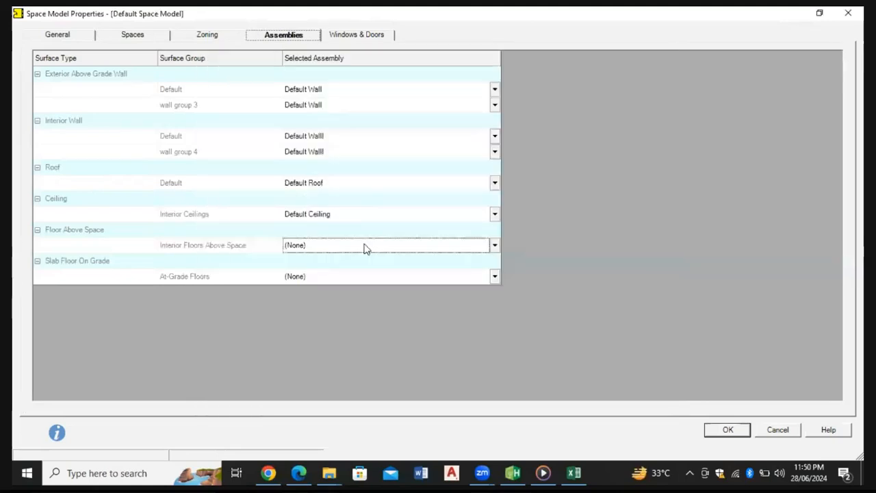
left_click(365, 248)
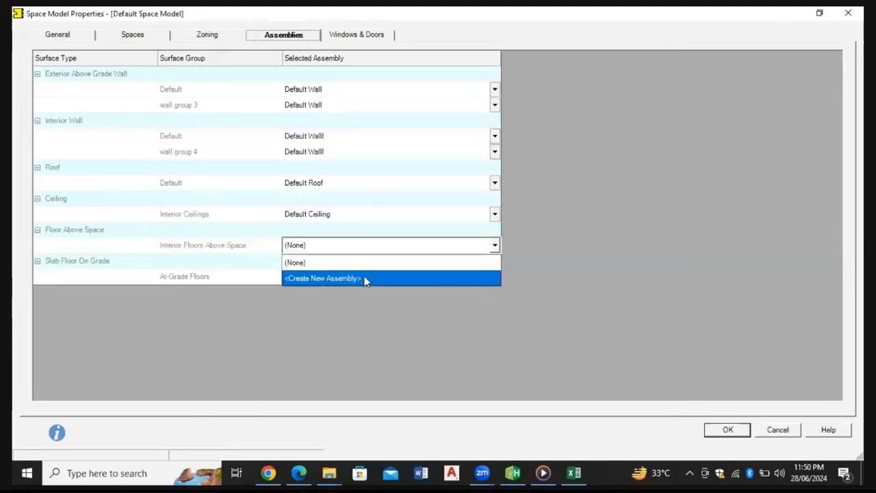
left_click(365, 279)
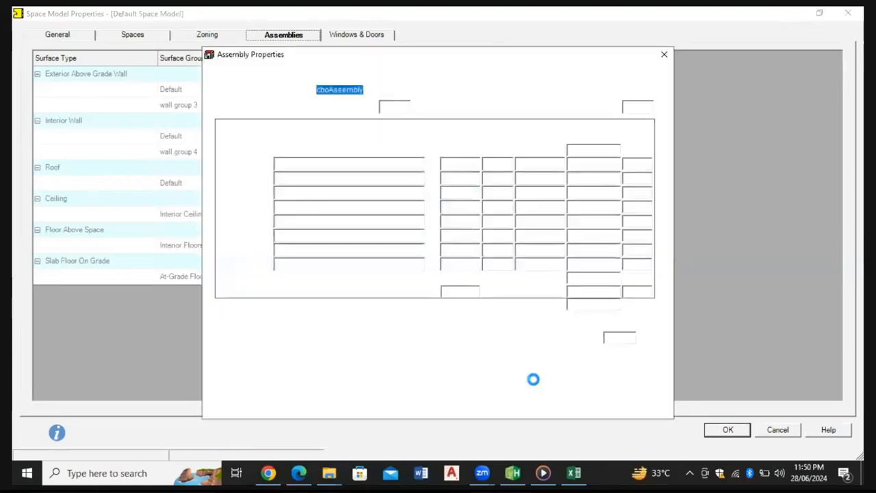
Create a slab-on-grade floor assembly with the default 6 in. HW concrete layer for At-Grade Floors, naming it Default
left_click(380, 276)
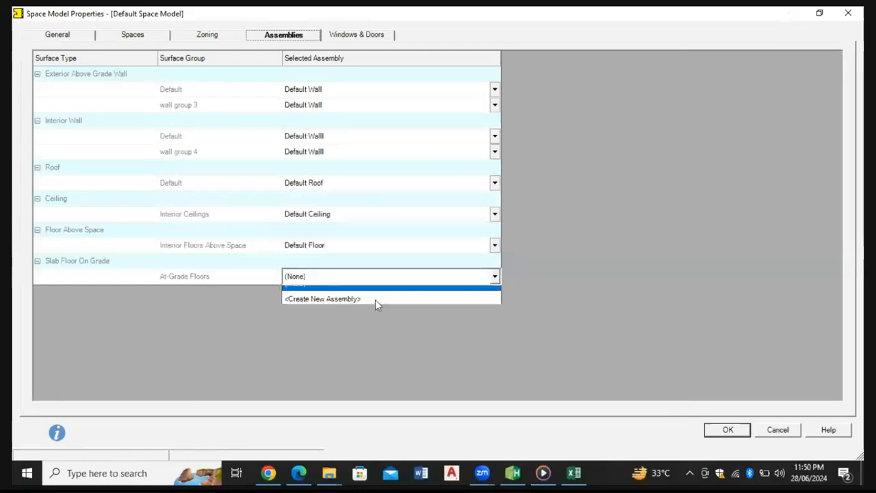
left_click(375, 299)
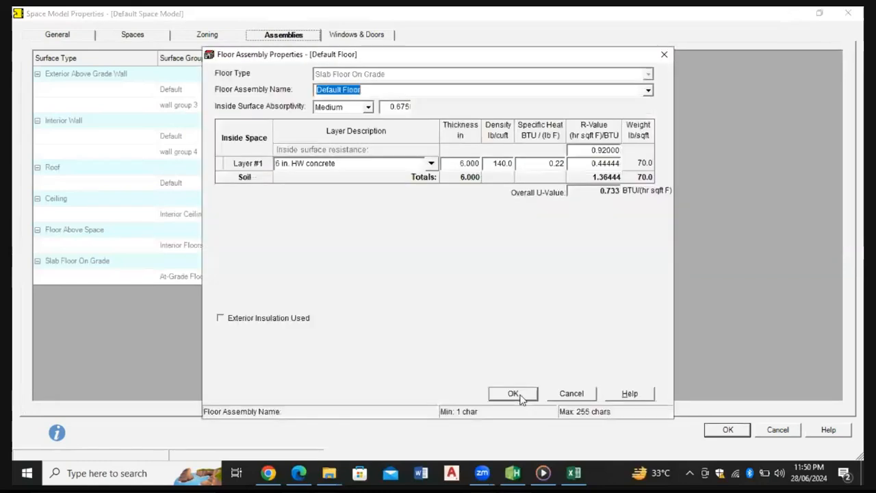
left_click(513, 395)
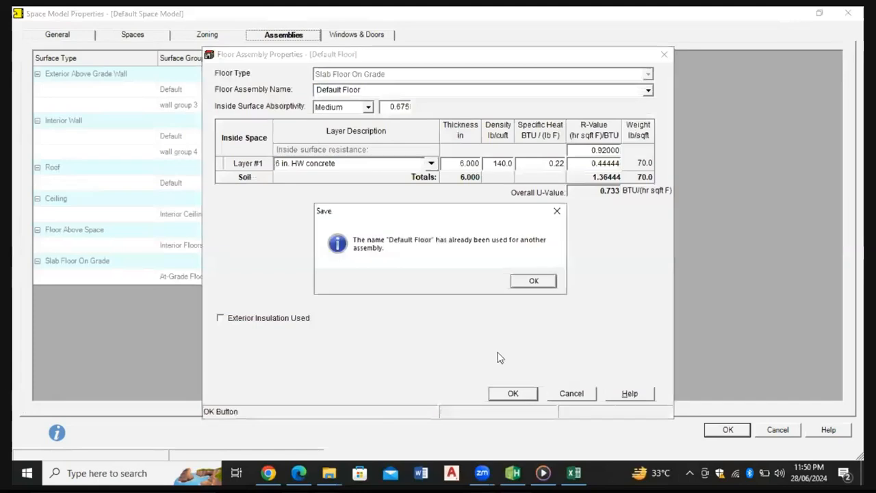
key("Return")
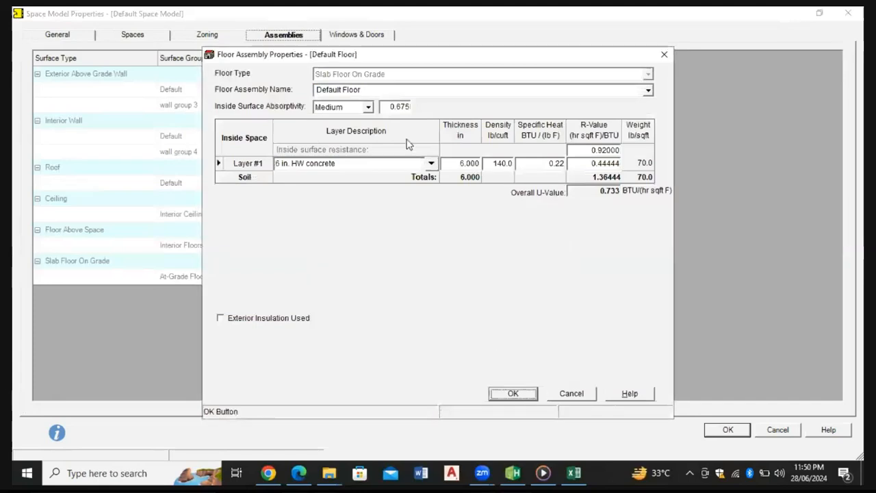
double_click(380, 90)
key("BackSpace")
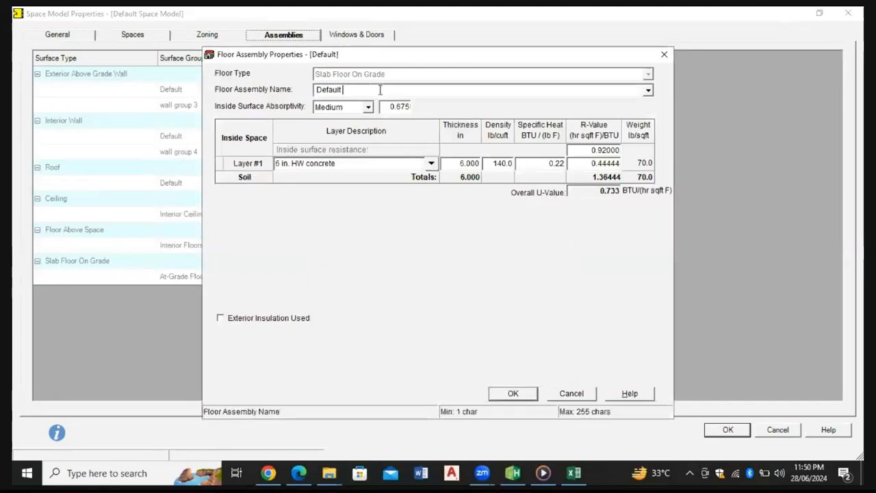
left_click(504, 392)
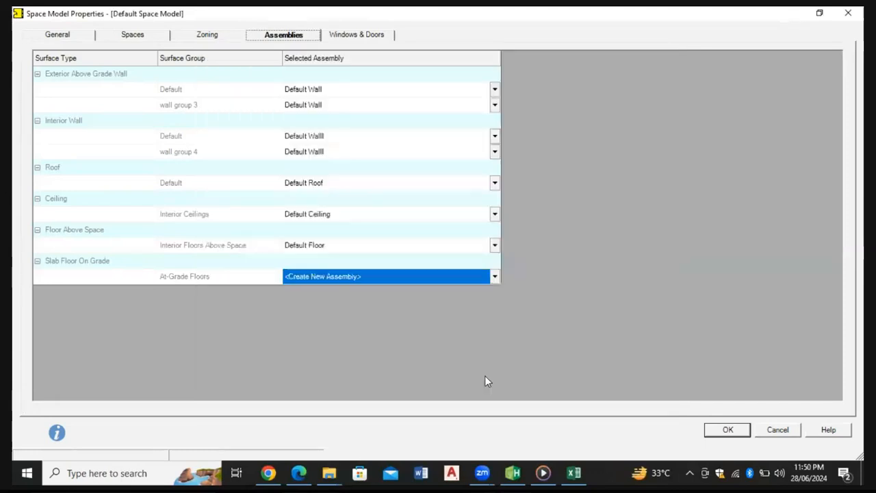
Create a Default Window assembly with the default performance values for Window 2 and assign it to Window 3 as well
left_click(350, 38)
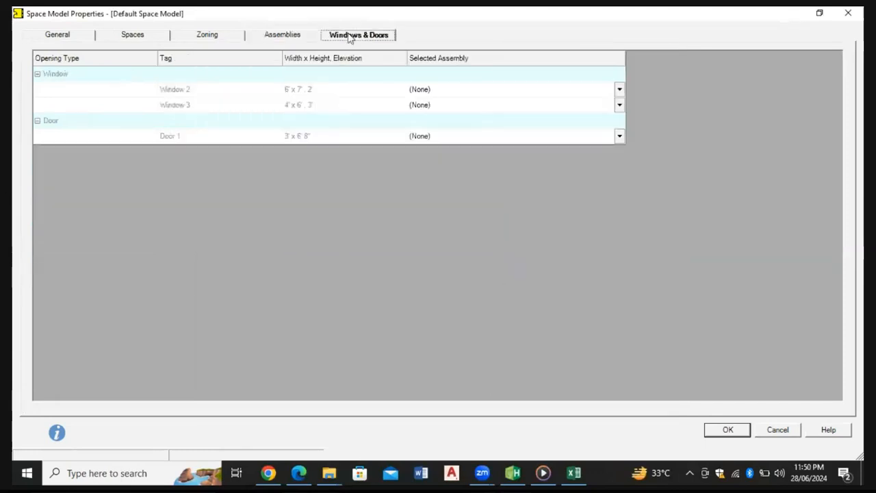
left_click(412, 94)
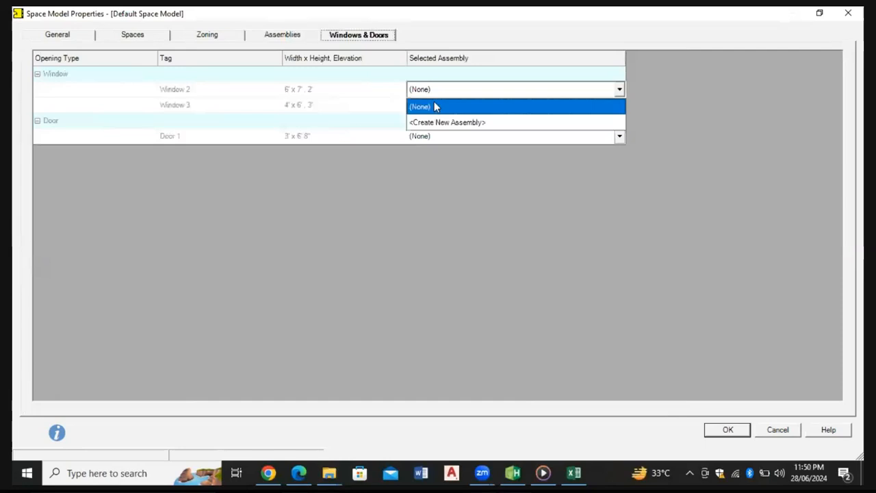
left_click(439, 122)
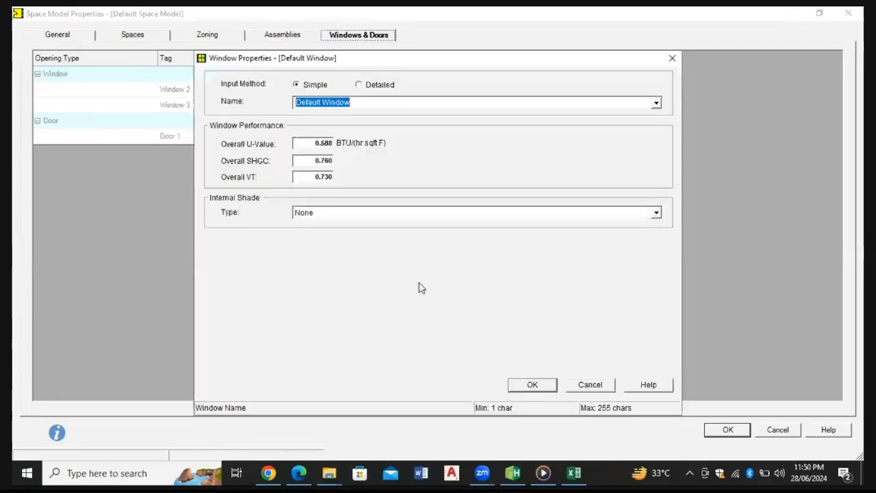
left_click(532, 384)
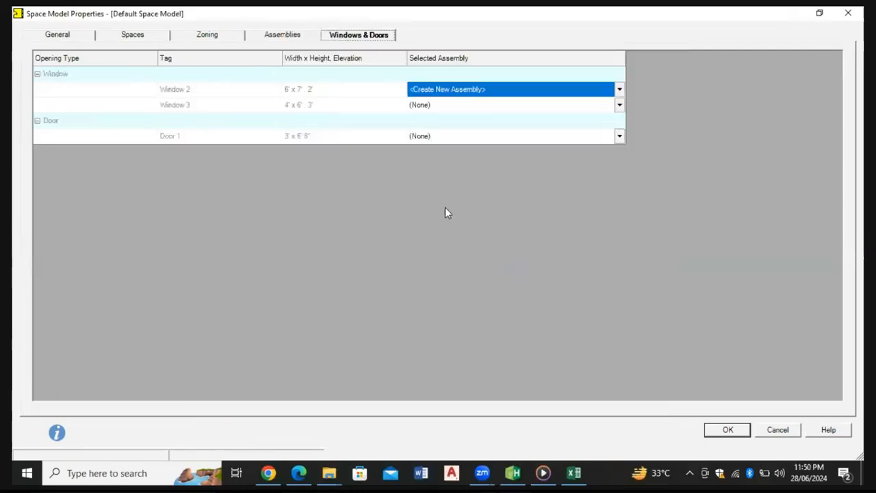
left_click(432, 107)
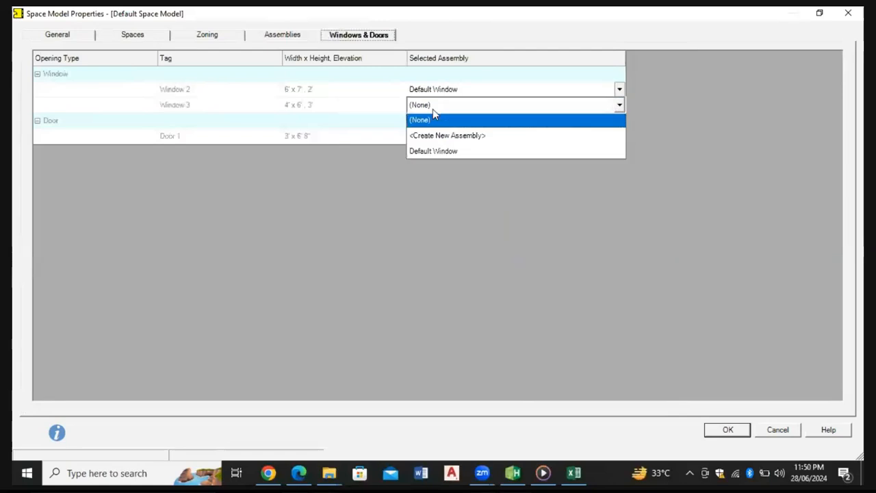
left_click(452, 156)
Create a Default Door assembly for Door 1 and save the space model
left_click(451, 169)
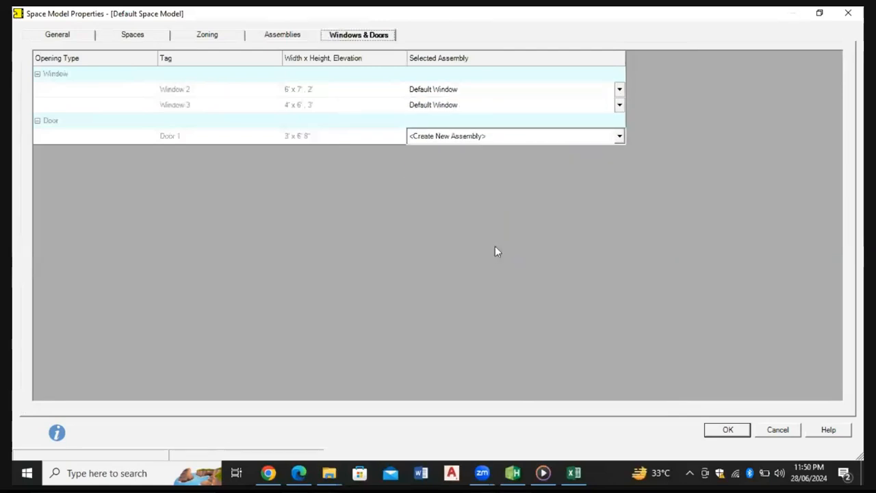
left_click(476, 342)
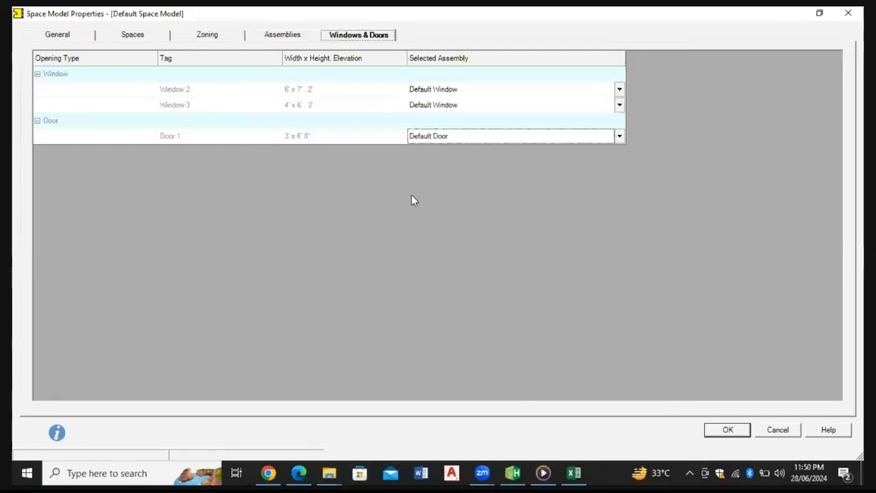
left_click(728, 430)
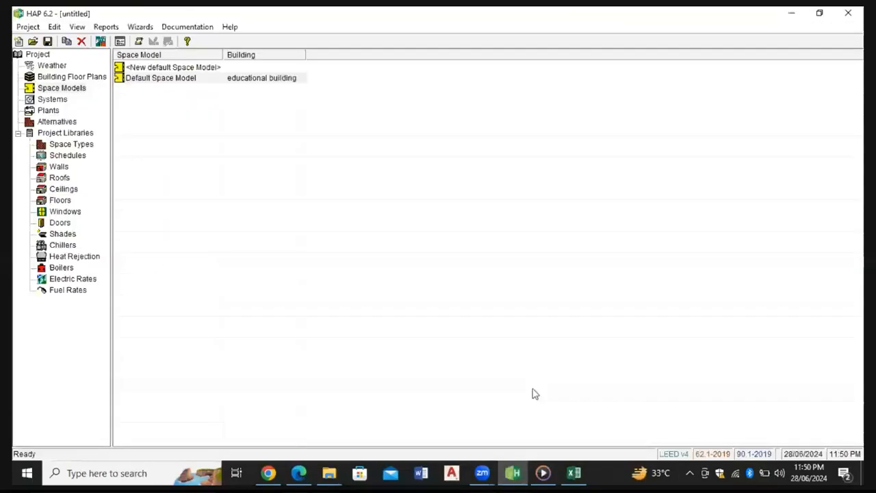
Create a new air system with Terminal Units as equipment type and Variable Refrigerant Flow (VRF) as air system type
left_click(52, 100)
left_click(138, 67)
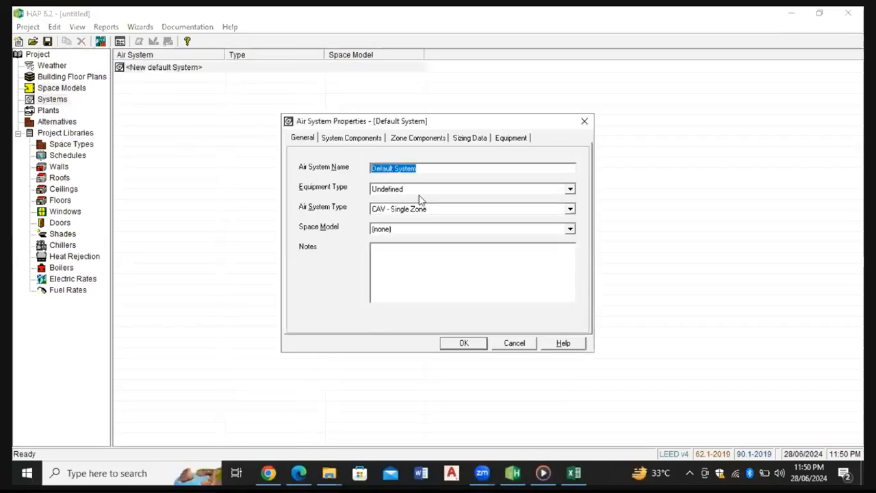
left_click(418, 191)
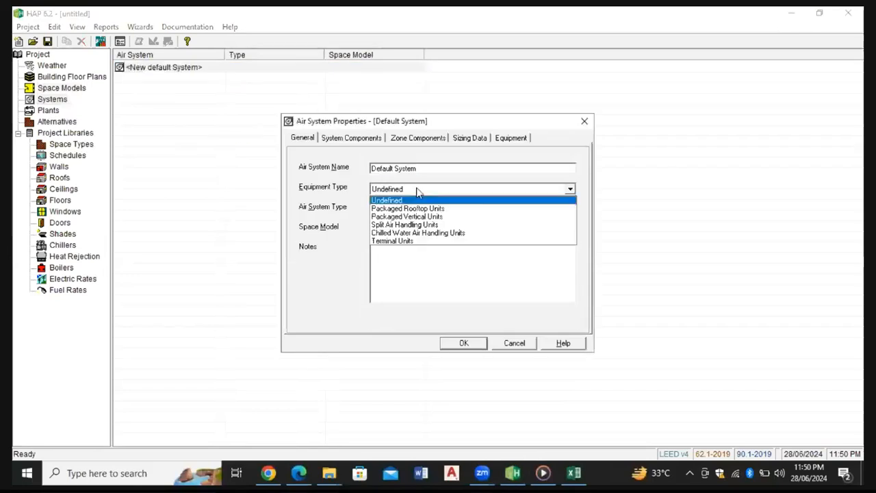
left_click(413, 242)
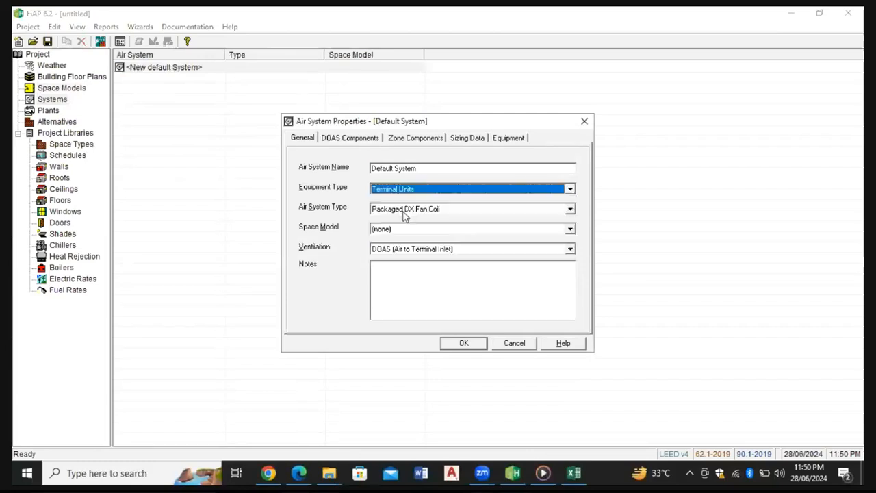
left_click(404, 211)
left_click(400, 237)
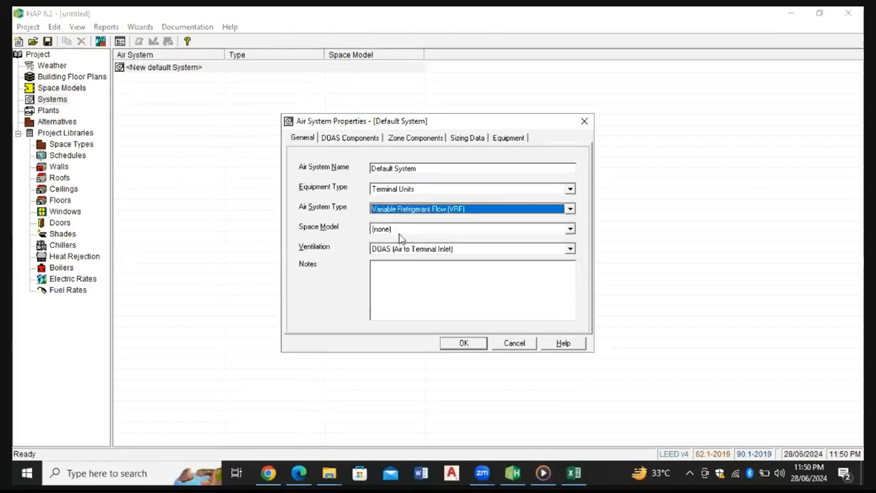
Link the air system to the Default Space Model and set its ventilation to DOAS (Air Direct to Spaces)
left_click(431, 232)
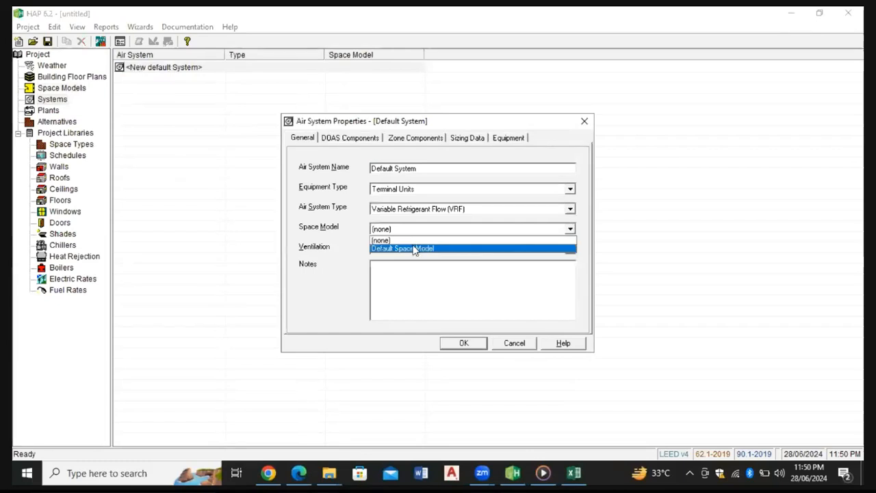
left_click(413, 250)
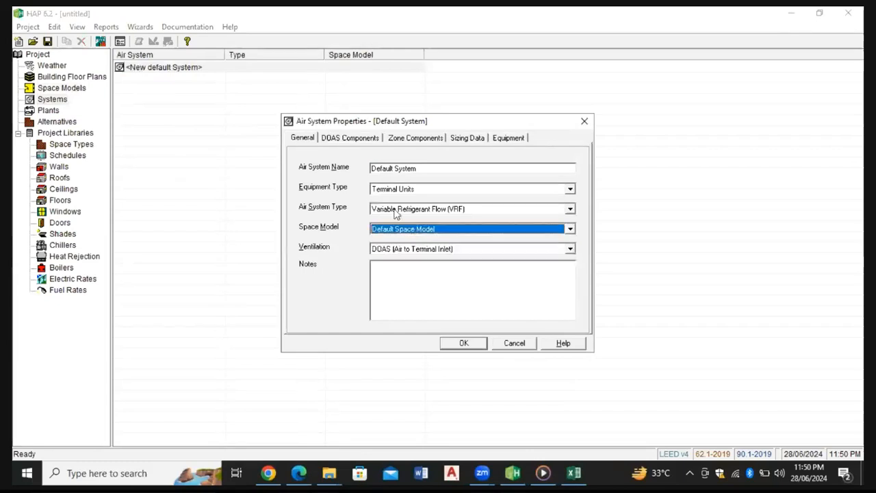
left_click(412, 251)
left_click(412, 276)
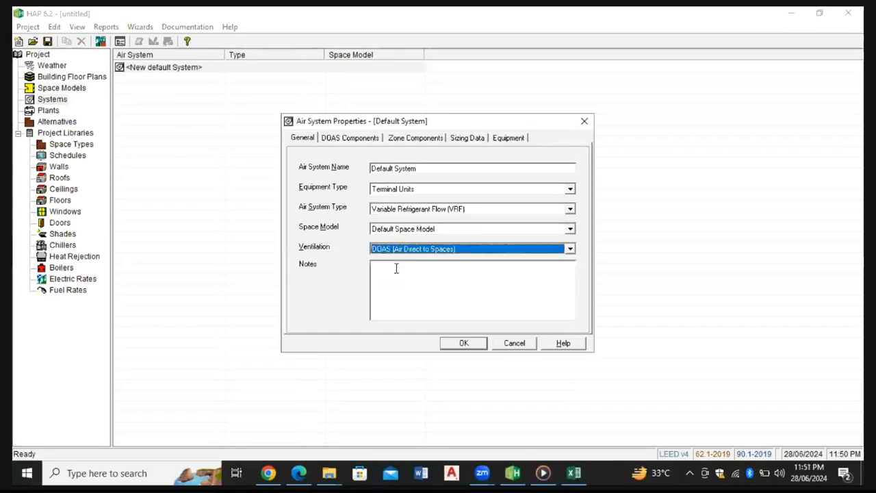
Enable the cooling coil, heating coil, dehumidification and humidification components of the DOAS
left_click(345, 141)
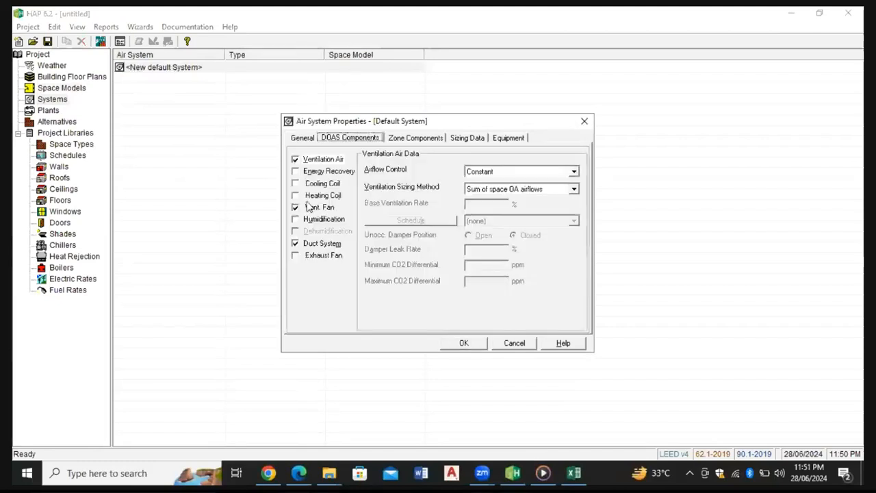
left_click(294, 185)
left_click(295, 183)
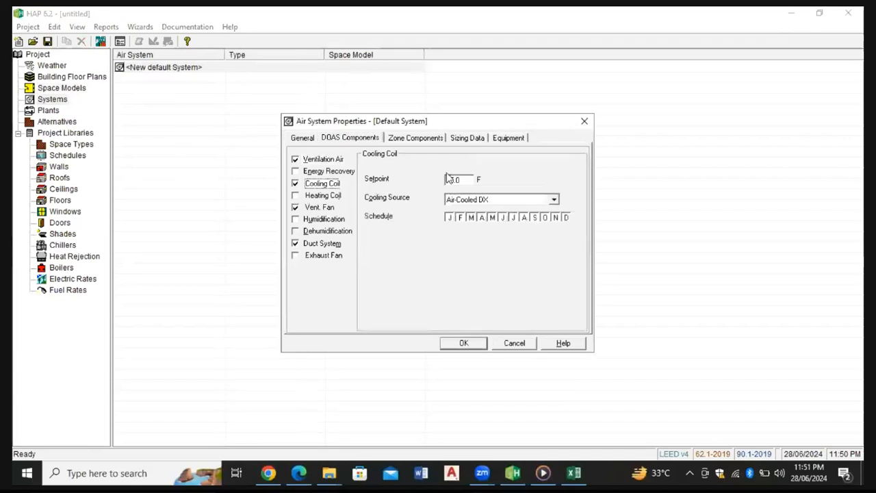
left_click(296, 196)
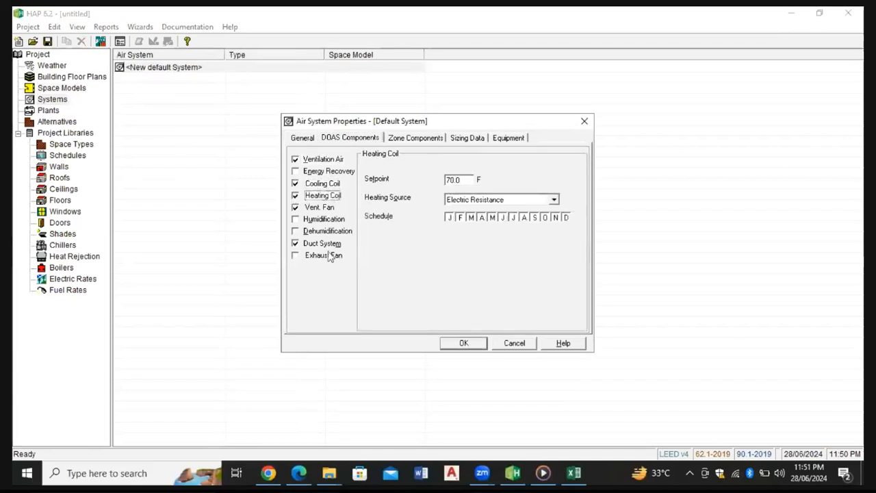
left_click(295, 232)
left_click(295, 232)
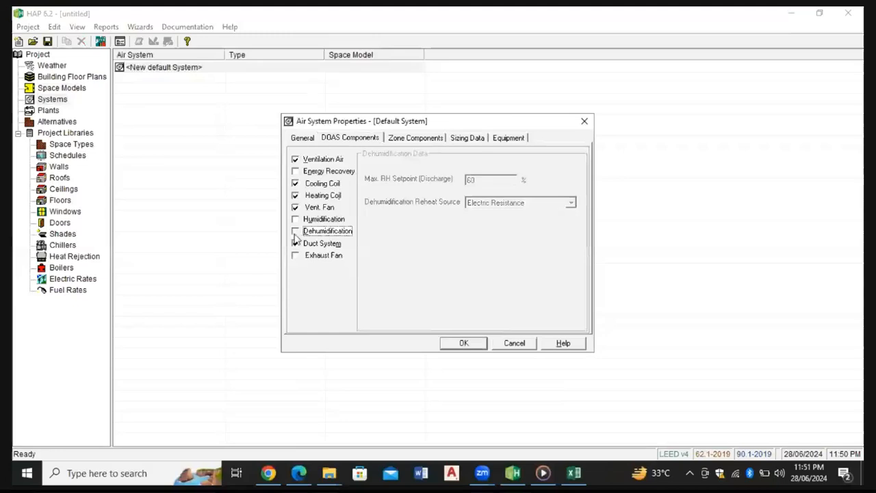
left_click(296, 230)
left_click(295, 219)
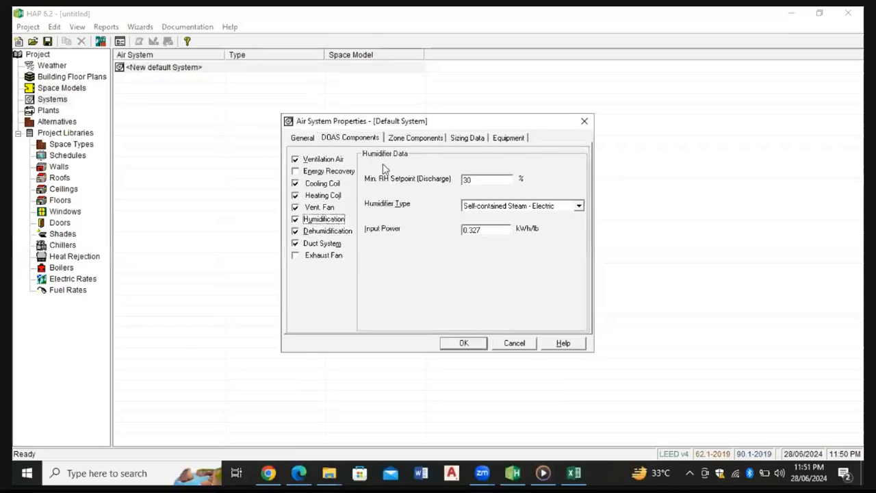
Set the unoccupied thermostat setpoints for all zones to 75 F for cooling and 68 F for heating
left_click(411, 135)
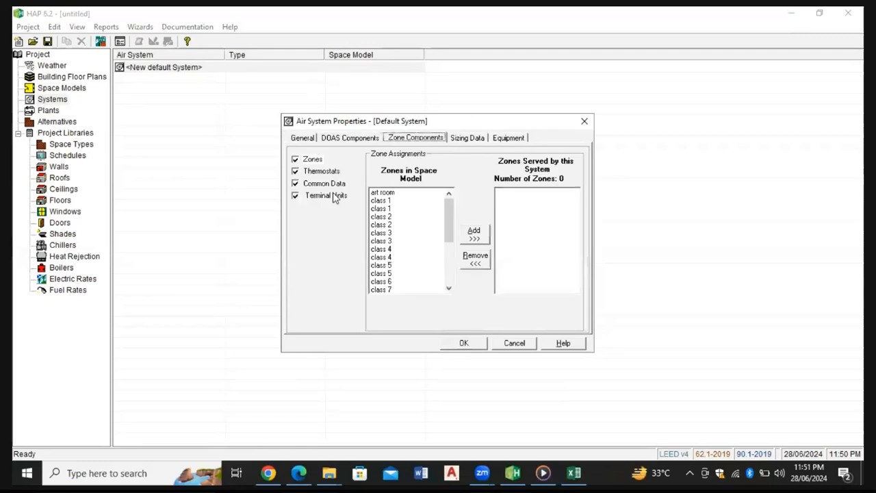
left_click(322, 171)
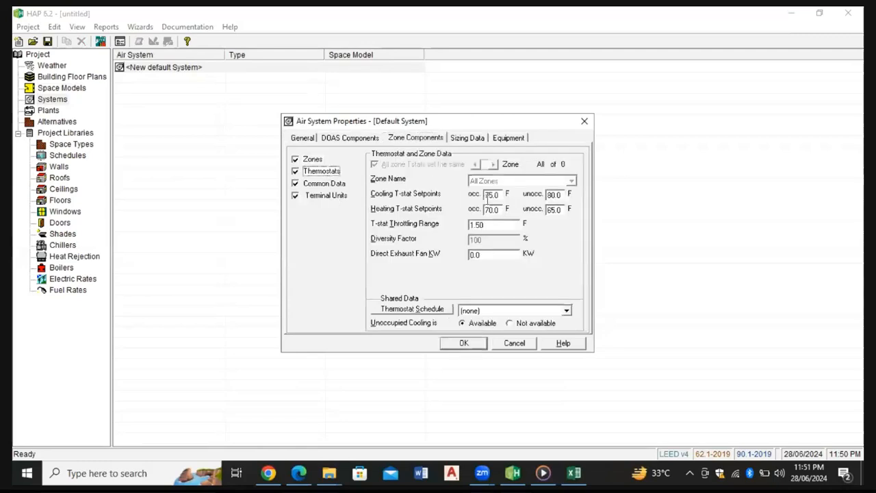
left_click_drag(488, 195, 562, 194)
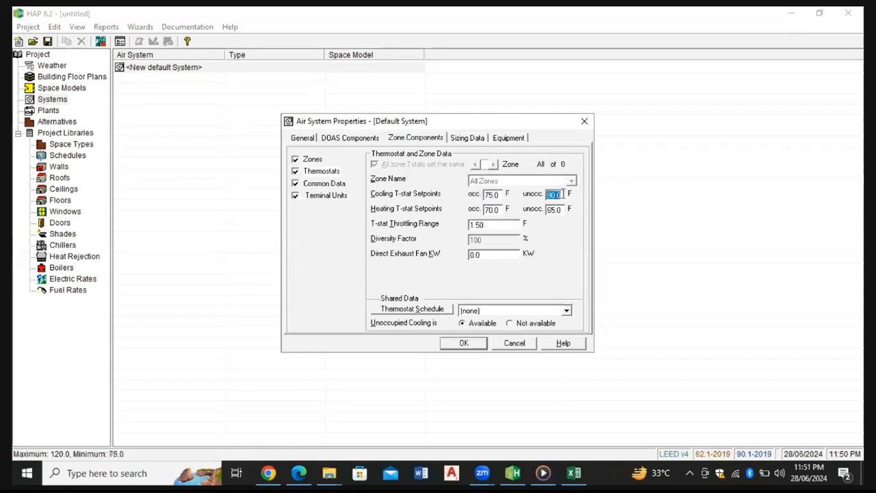
type("75")
left_click(557, 209)
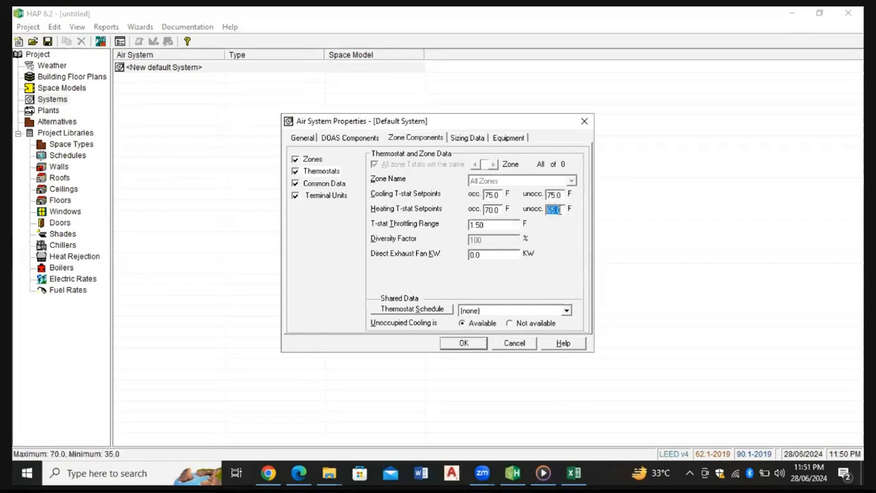
type("68")
left_click(324, 184)
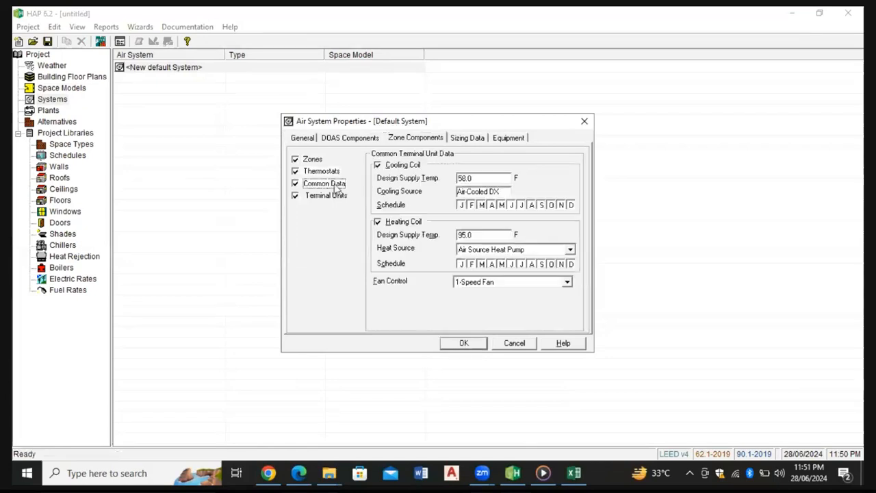
left_click(329, 196)
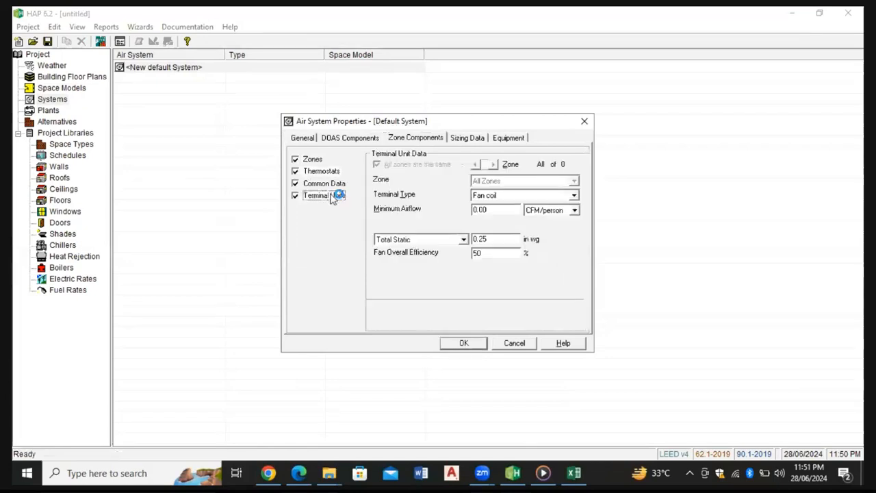
Assign all zones in the space model, from art room through staff room, to the air system
left_click(425, 140)
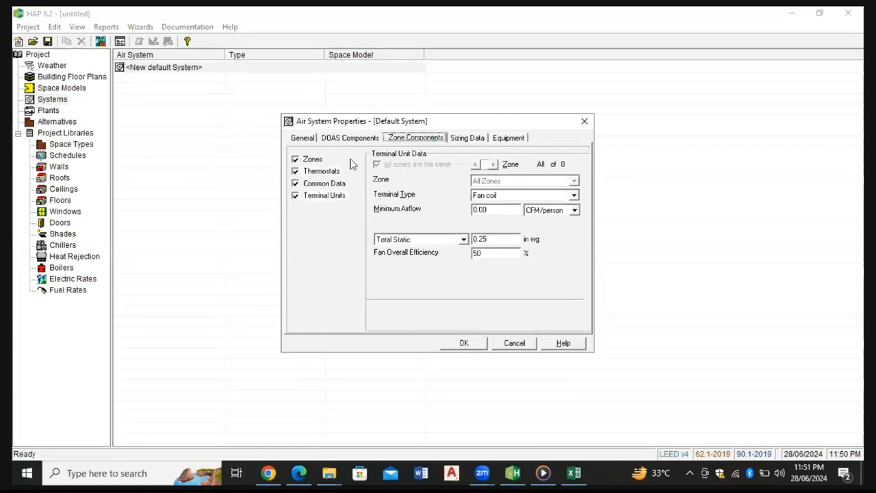
left_click(394, 139)
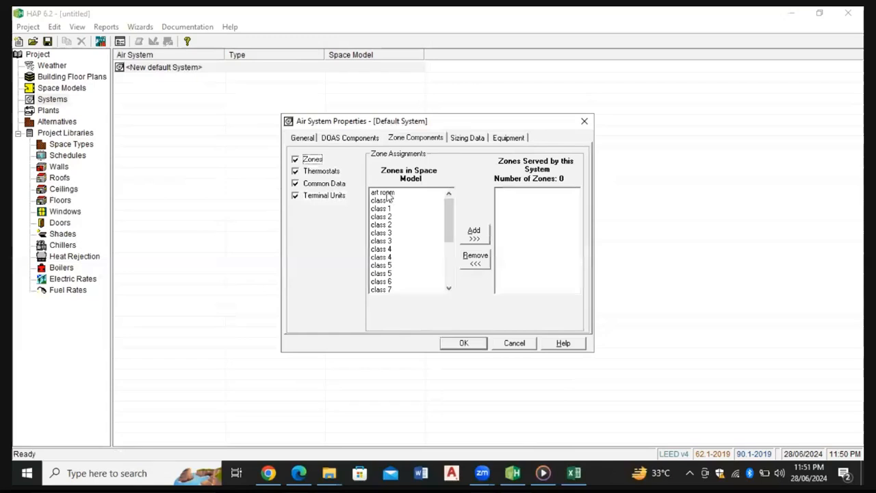
left_click_drag(389, 196, 475, 259)
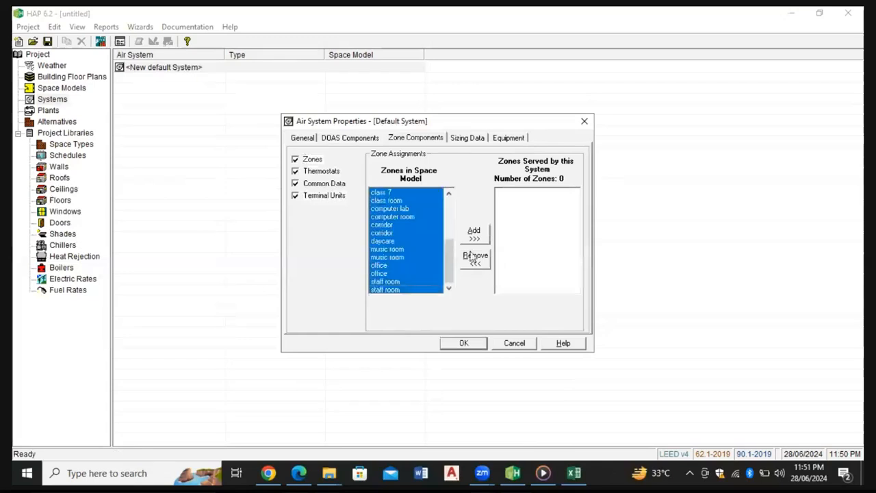
left_click(473, 234)
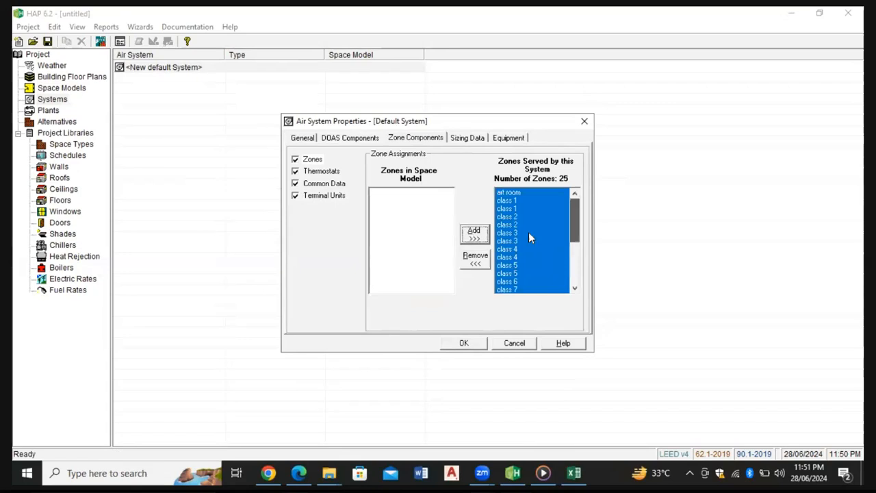
Set the system sizing safety factors for cooling sensible, cooling latent and heating to 10% each
left_click(460, 138)
left_click(460, 138)
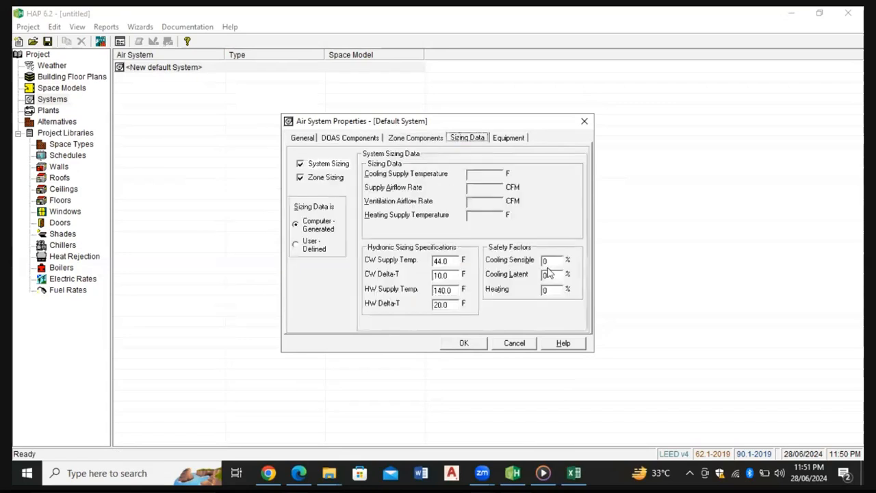
left_click(545, 261)
type("1")
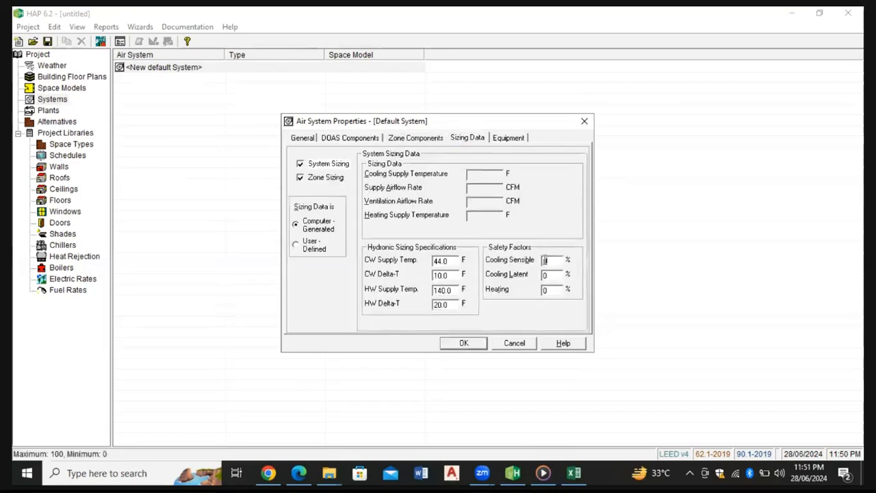
left_click_drag(547, 260, 541, 262)
type("10")
double_click(547, 260)
double_click(553, 275)
type("10")
double_click(549, 290)
type("10")
Create a fan/thermostat schedule with default settings as the zones' thermostat schedule and save the air system
left_click(506, 139)
left_click(466, 344)
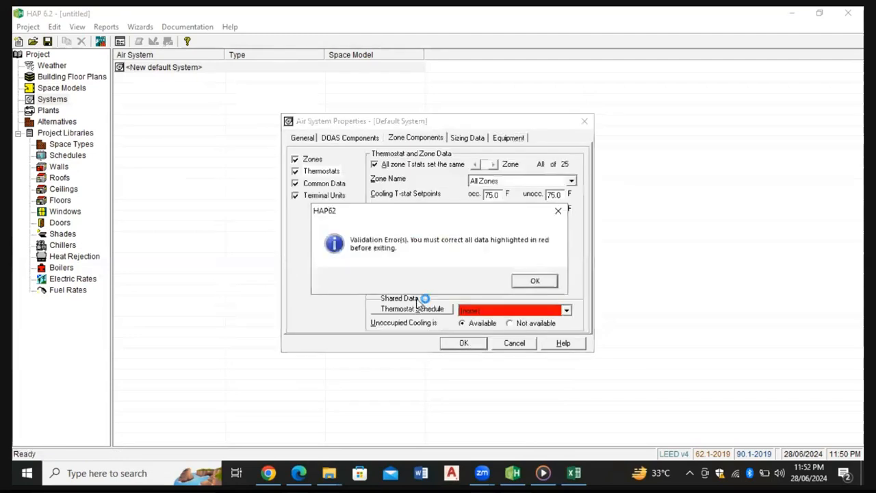
left_click(537, 281)
left_click(547, 310)
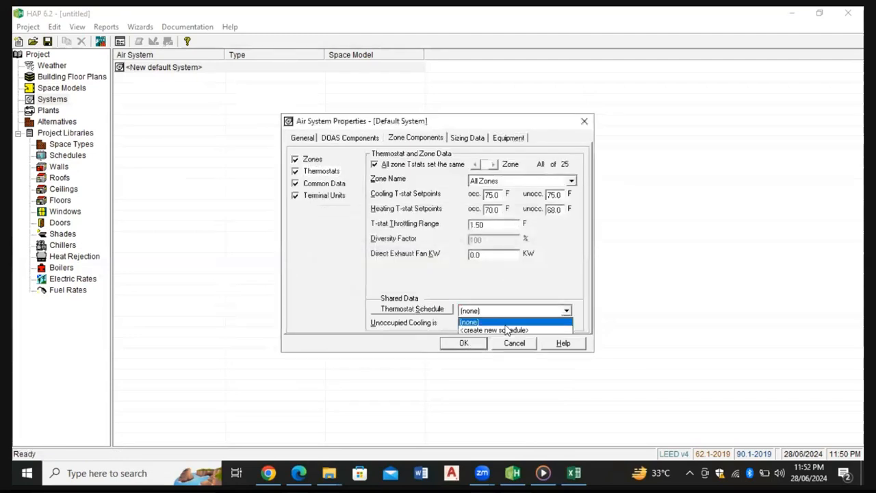
left_click(507, 330)
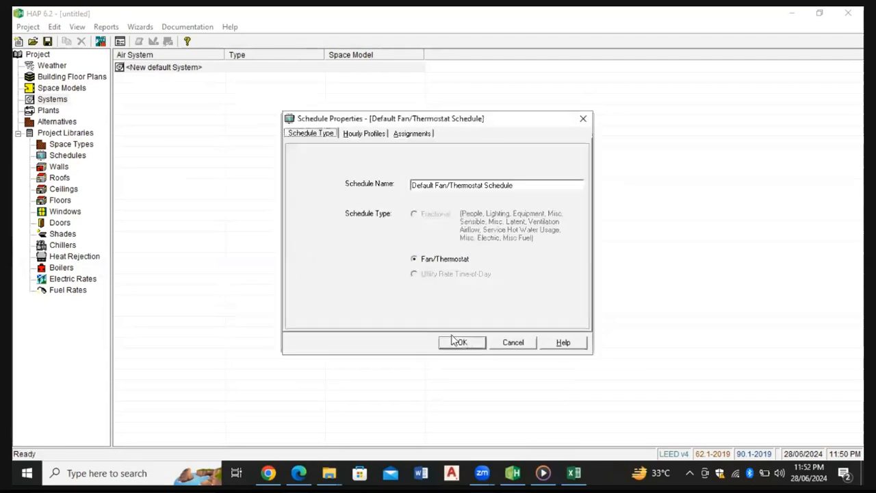
left_click(454, 342)
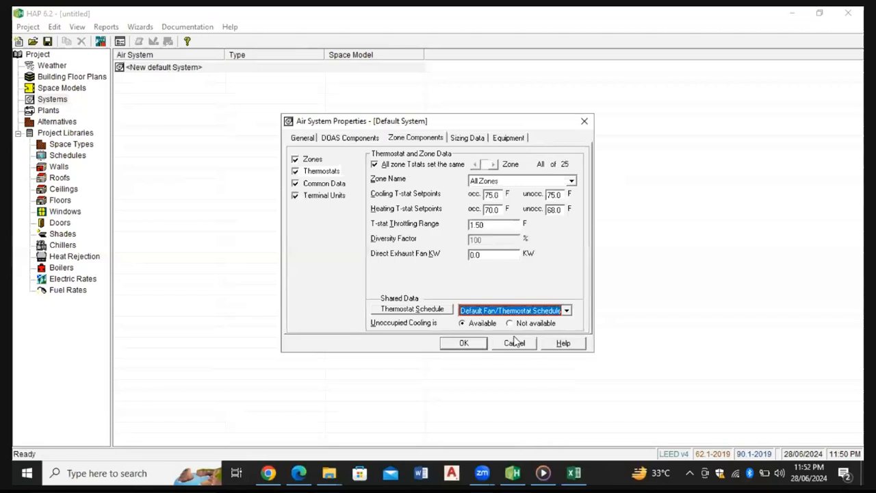
left_click(463, 343)
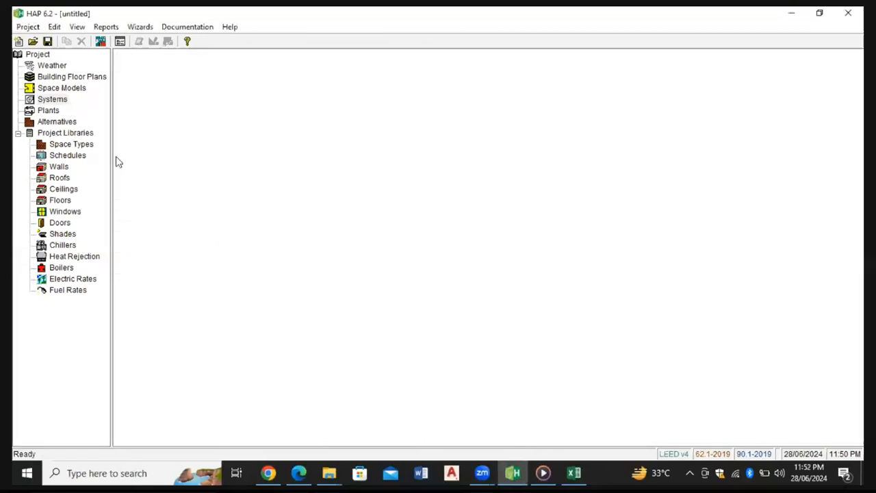
Create a new alternative with the default name and include the Default System in it
left_click(57, 123)
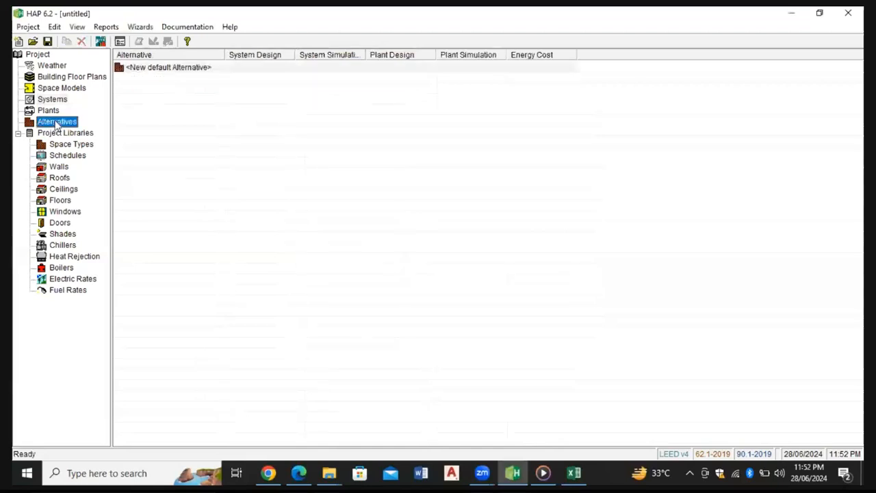
left_click(133, 68)
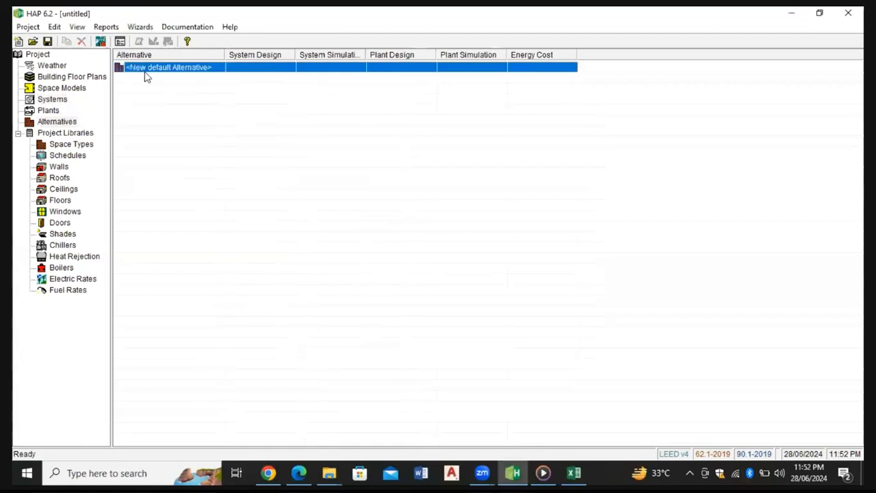
double_click(149, 69)
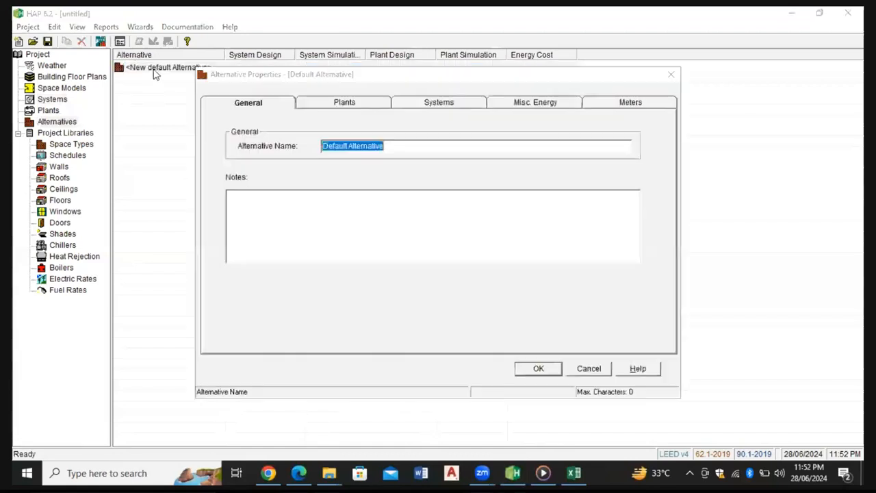
left_click(442, 102)
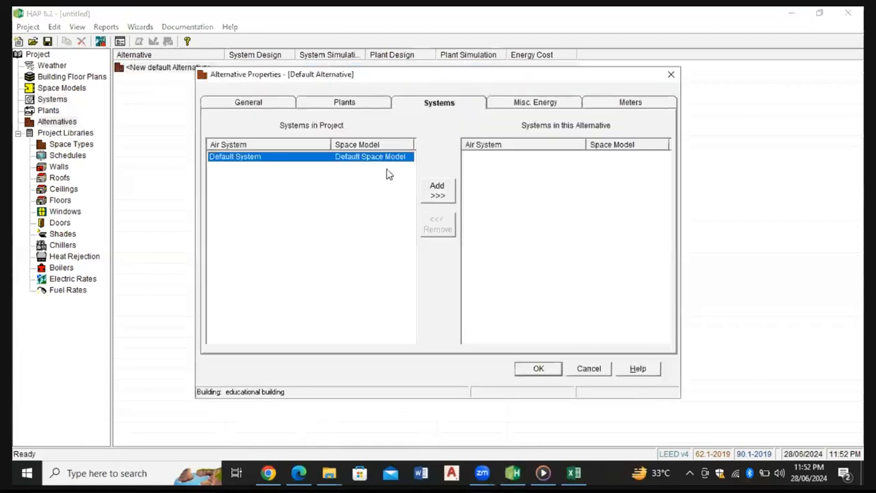
left_click(436, 187)
left_click(541, 371)
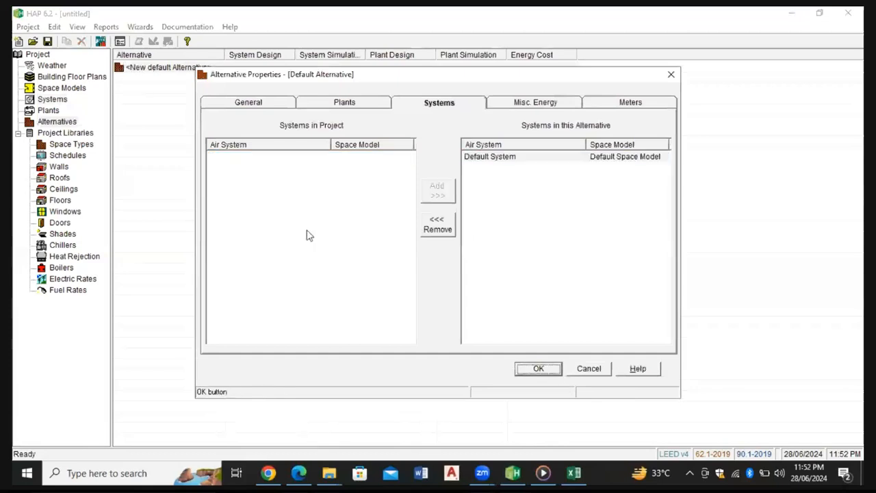
Calculate and preview the design load reports for the Default Alternative using the preselected system reports
right_click(161, 80)
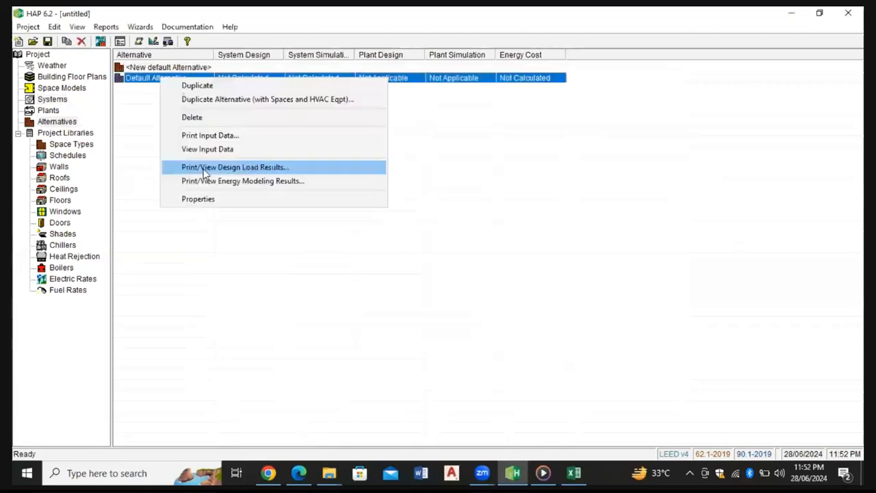
left_click(204, 170)
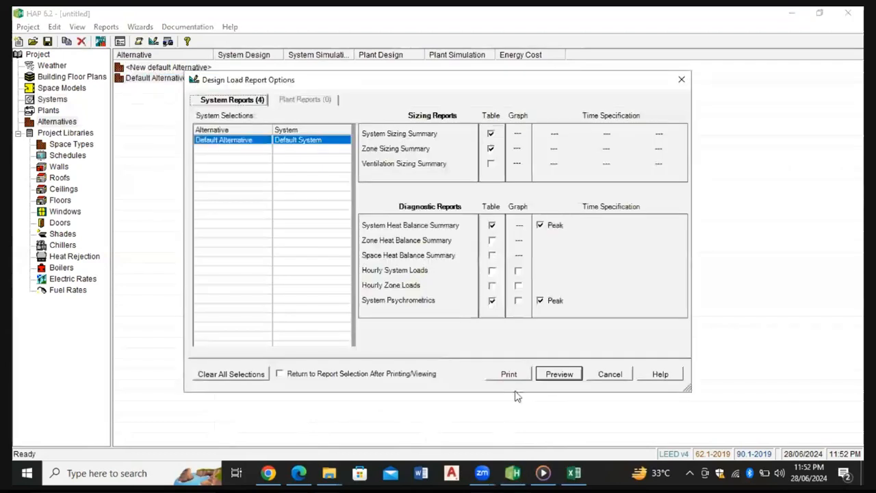
left_click(550, 376)
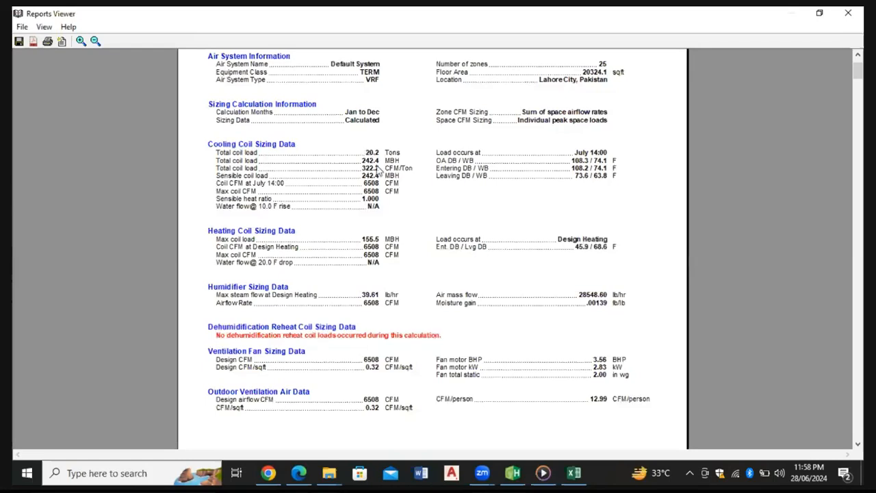
Review the coil, humidifier, fan and ventilation data in the system sizing summary and continue to the zone sizing summary
scroll(375, 174, "down", 1)
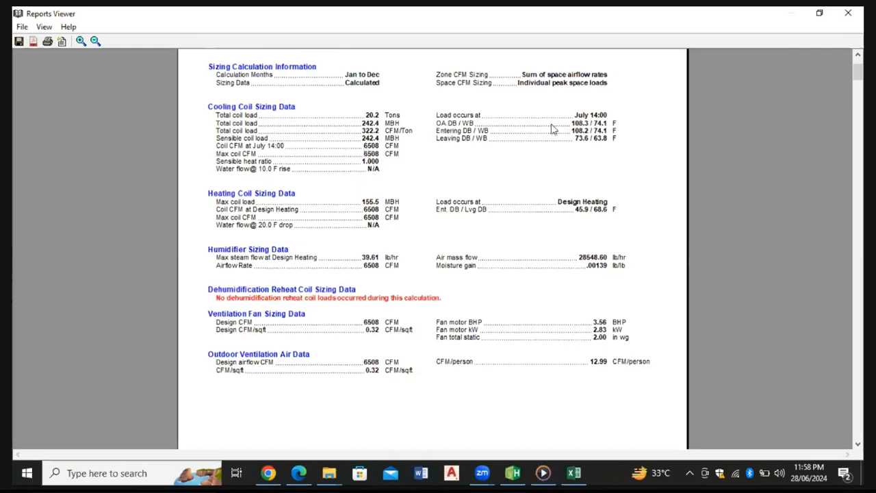
scroll(503, 189, "down", 3)
scroll(503, 189, "down", 8)
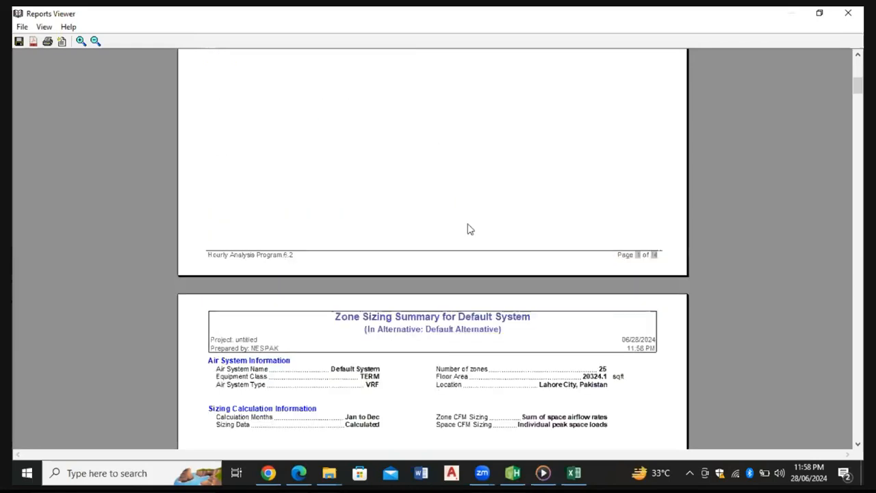
scroll(469, 229, "down", 5)
scroll(462, 236, "down", 5)
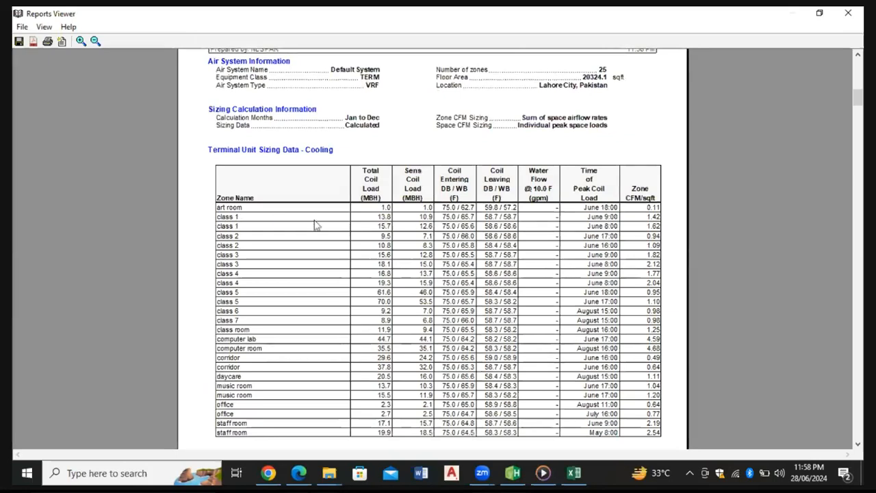
Examine each zone's total cooling coil load in the terminal unit sizing data, followed by the heating, fan and ventilation table
left_click_drag(367, 218, 389, 219)
left_click(391, 228)
scroll(387, 233, "down", 1)
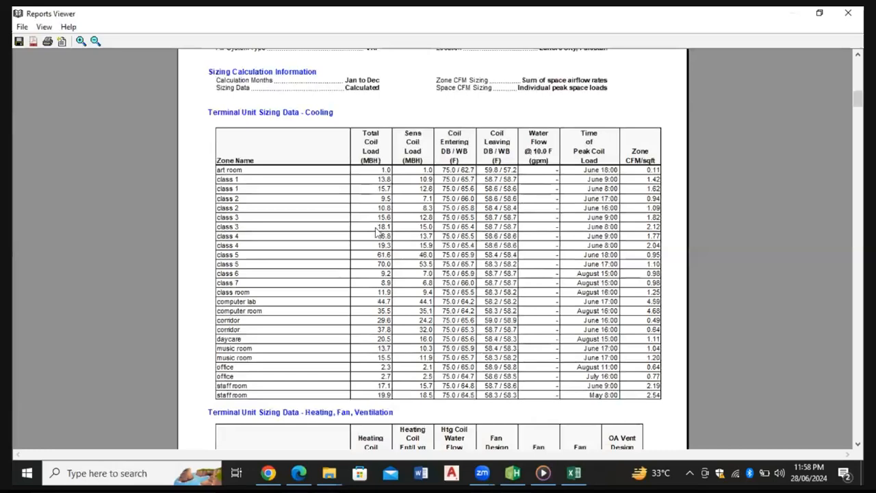
left_click_drag(376, 231, 390, 236)
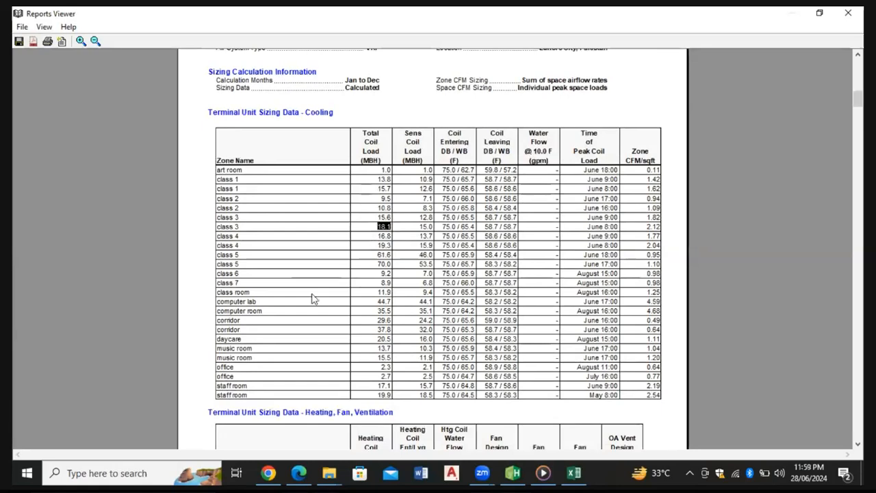
left_click_drag(244, 301, 365, 299)
left_click(270, 315)
left_click_drag(269, 302, 350, 297)
left_click(366, 311)
scroll(383, 319, "down", 1)
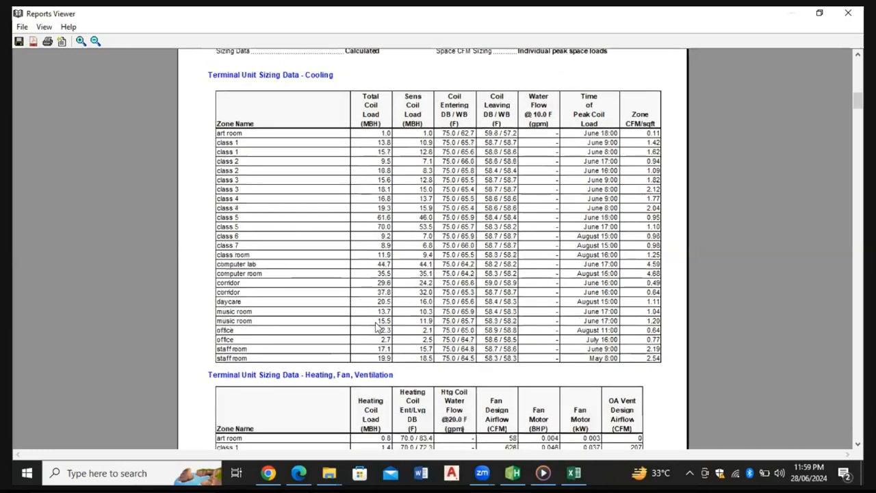
scroll(378, 329, "down", 4)
scroll(356, 320, "down", 4)
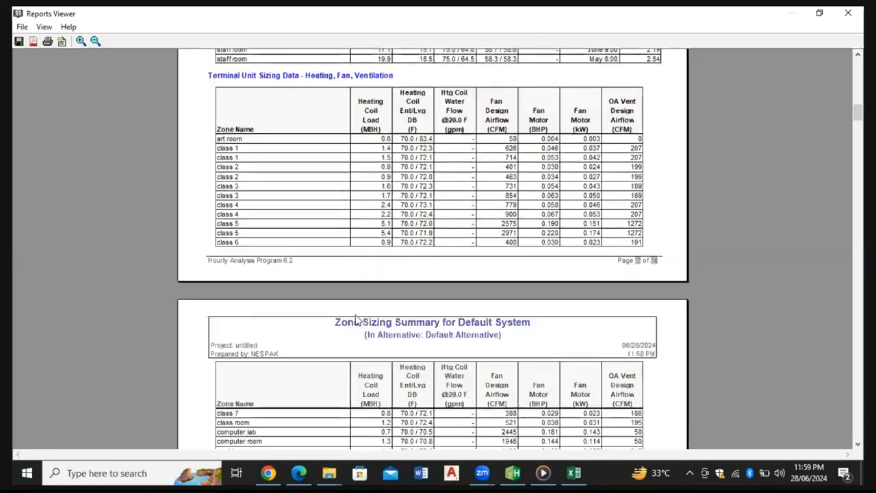